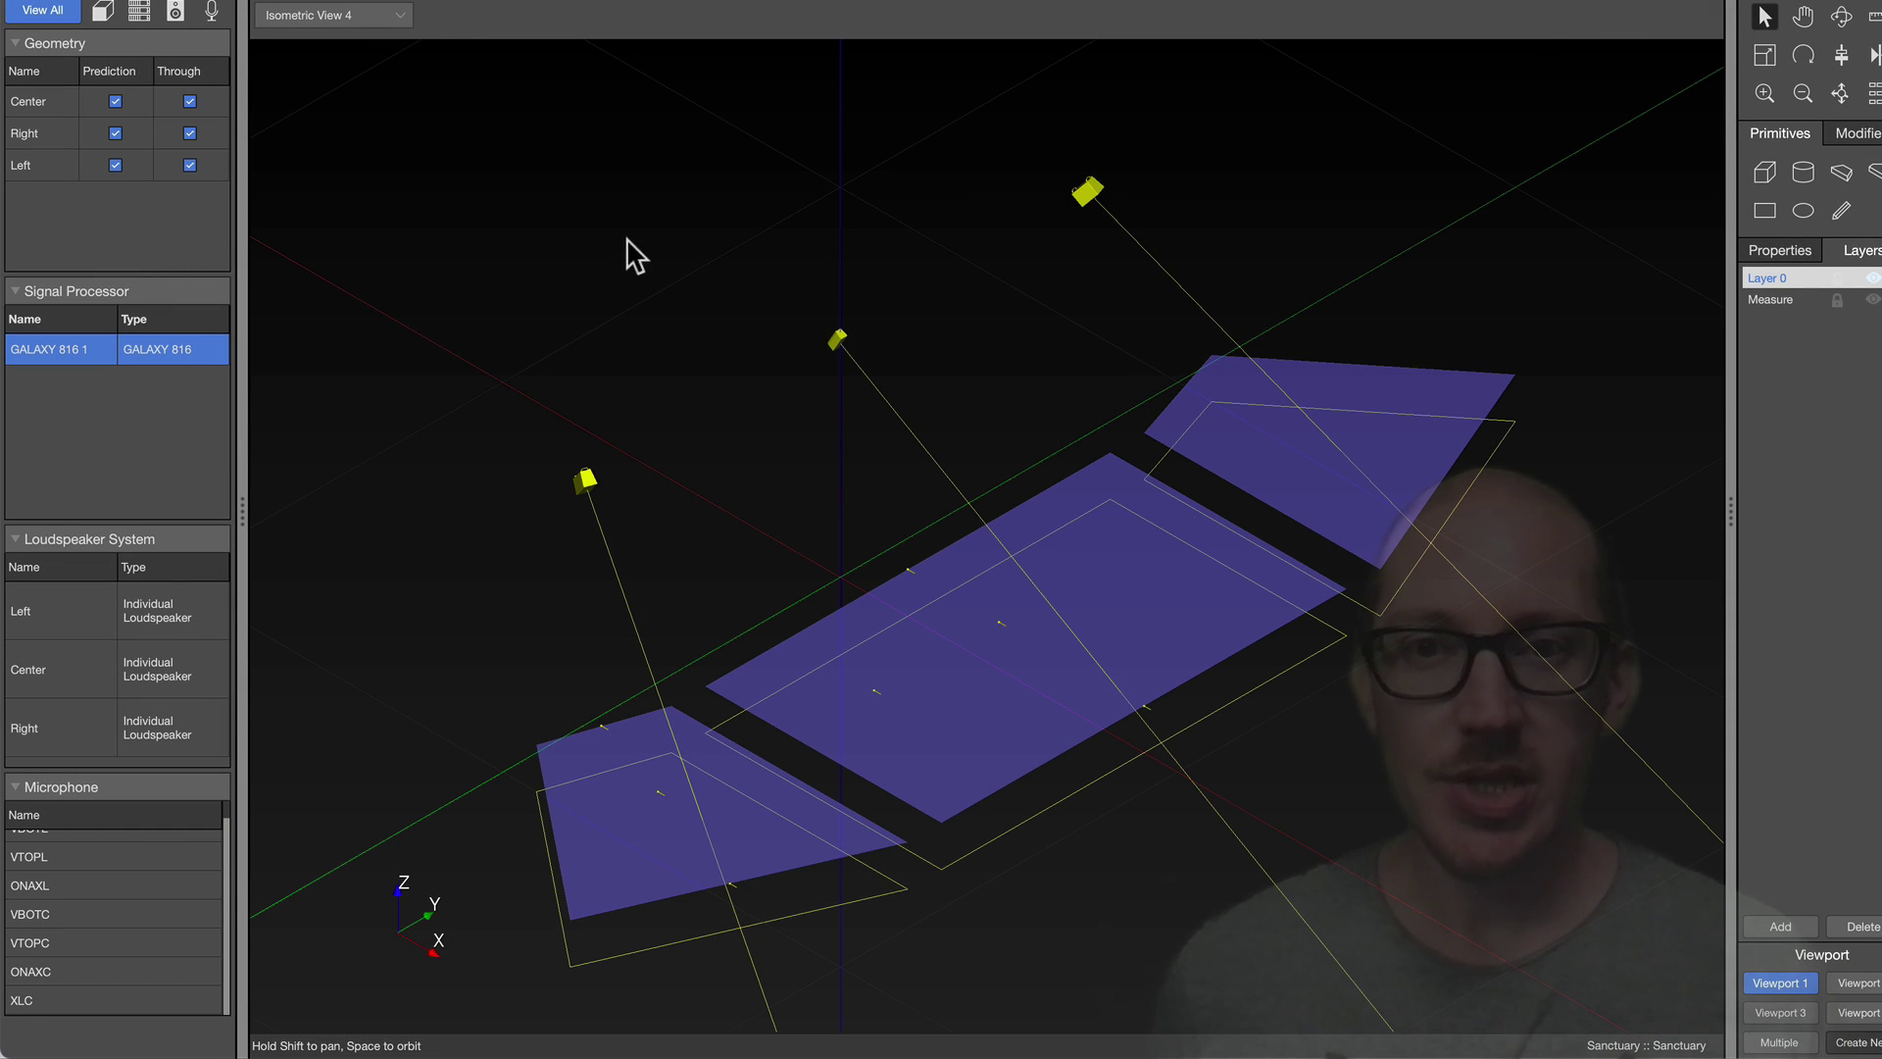
Select and deselect the Center loudspeaker and other items in the MAPP 3D model.
{"action": "left_click_drag", "start_coordinate": [476, 200], "coordinate": [981, 363]}
{"action": "left_click", "coordinate": [840, 191]}
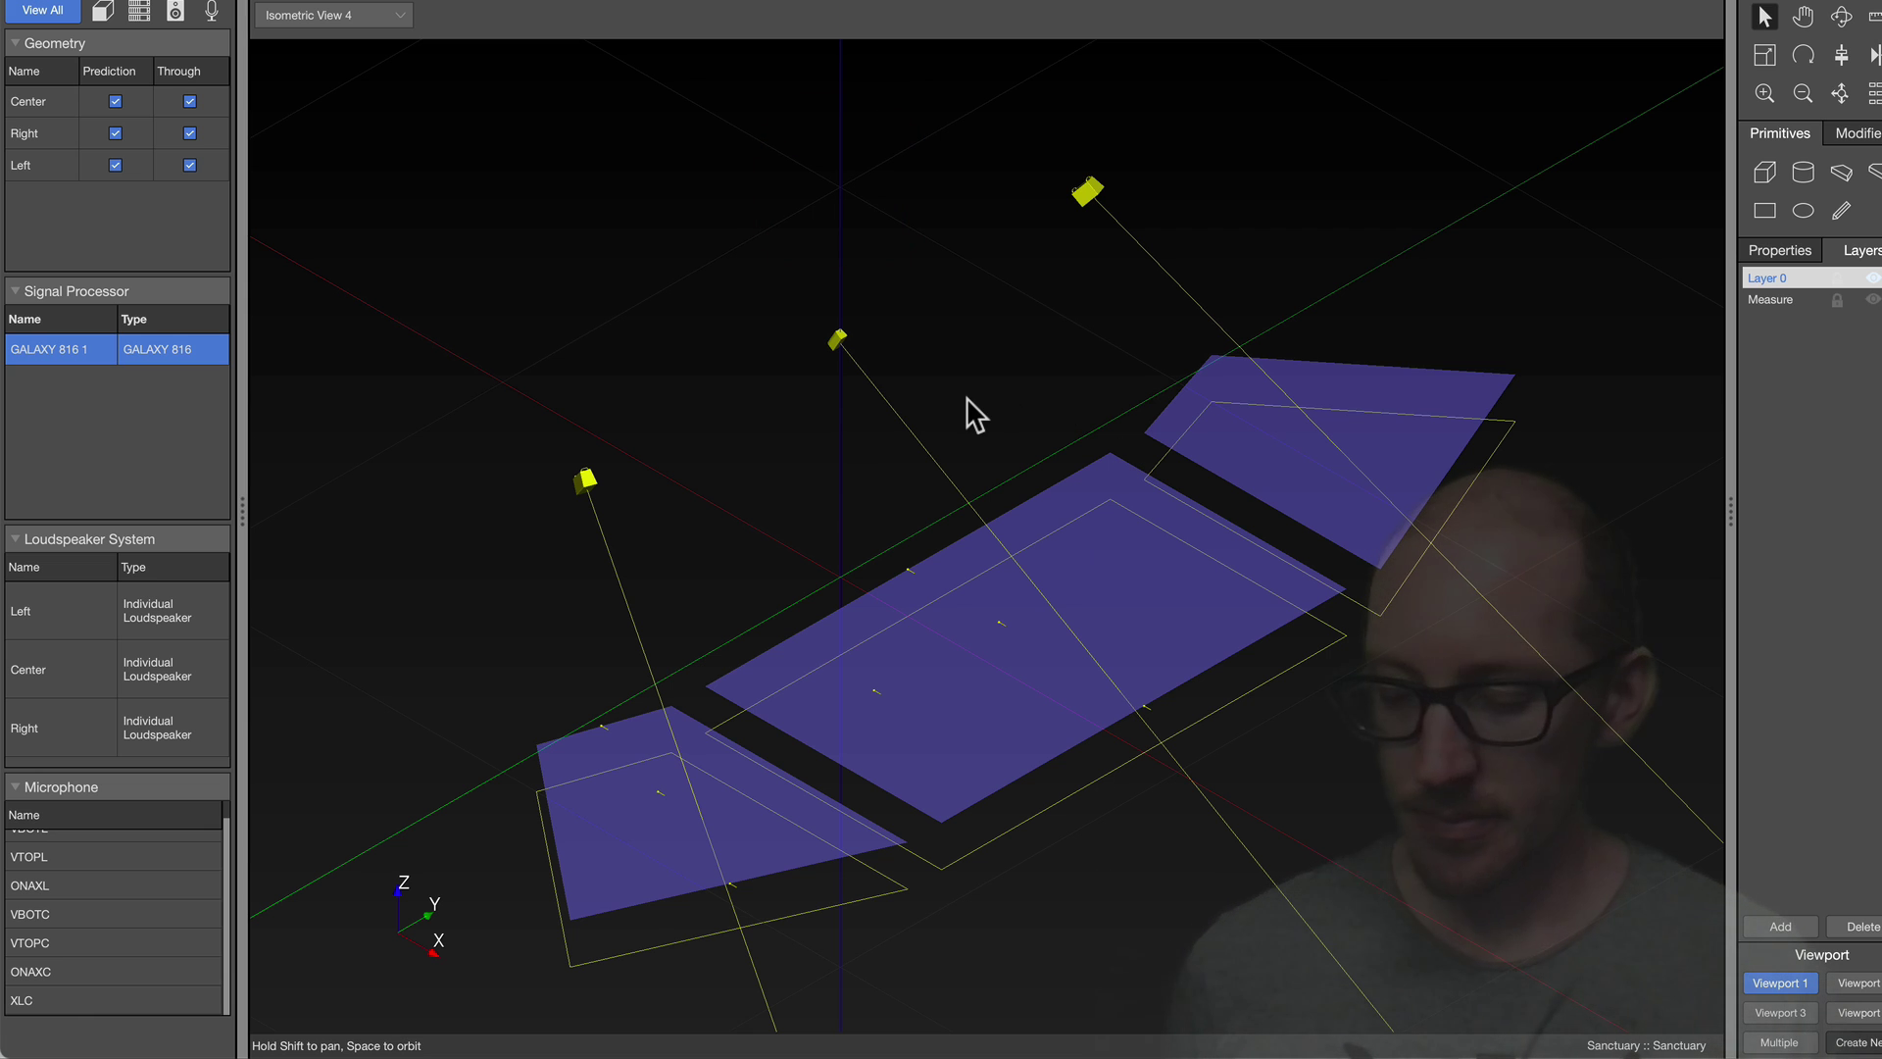
{"action": "left_click_drag", "start_coordinate": [808, 308], "coordinate": [888, 369]}
{"action": "left_click_drag", "start_coordinate": [540, 417], "coordinate": [637, 476]}
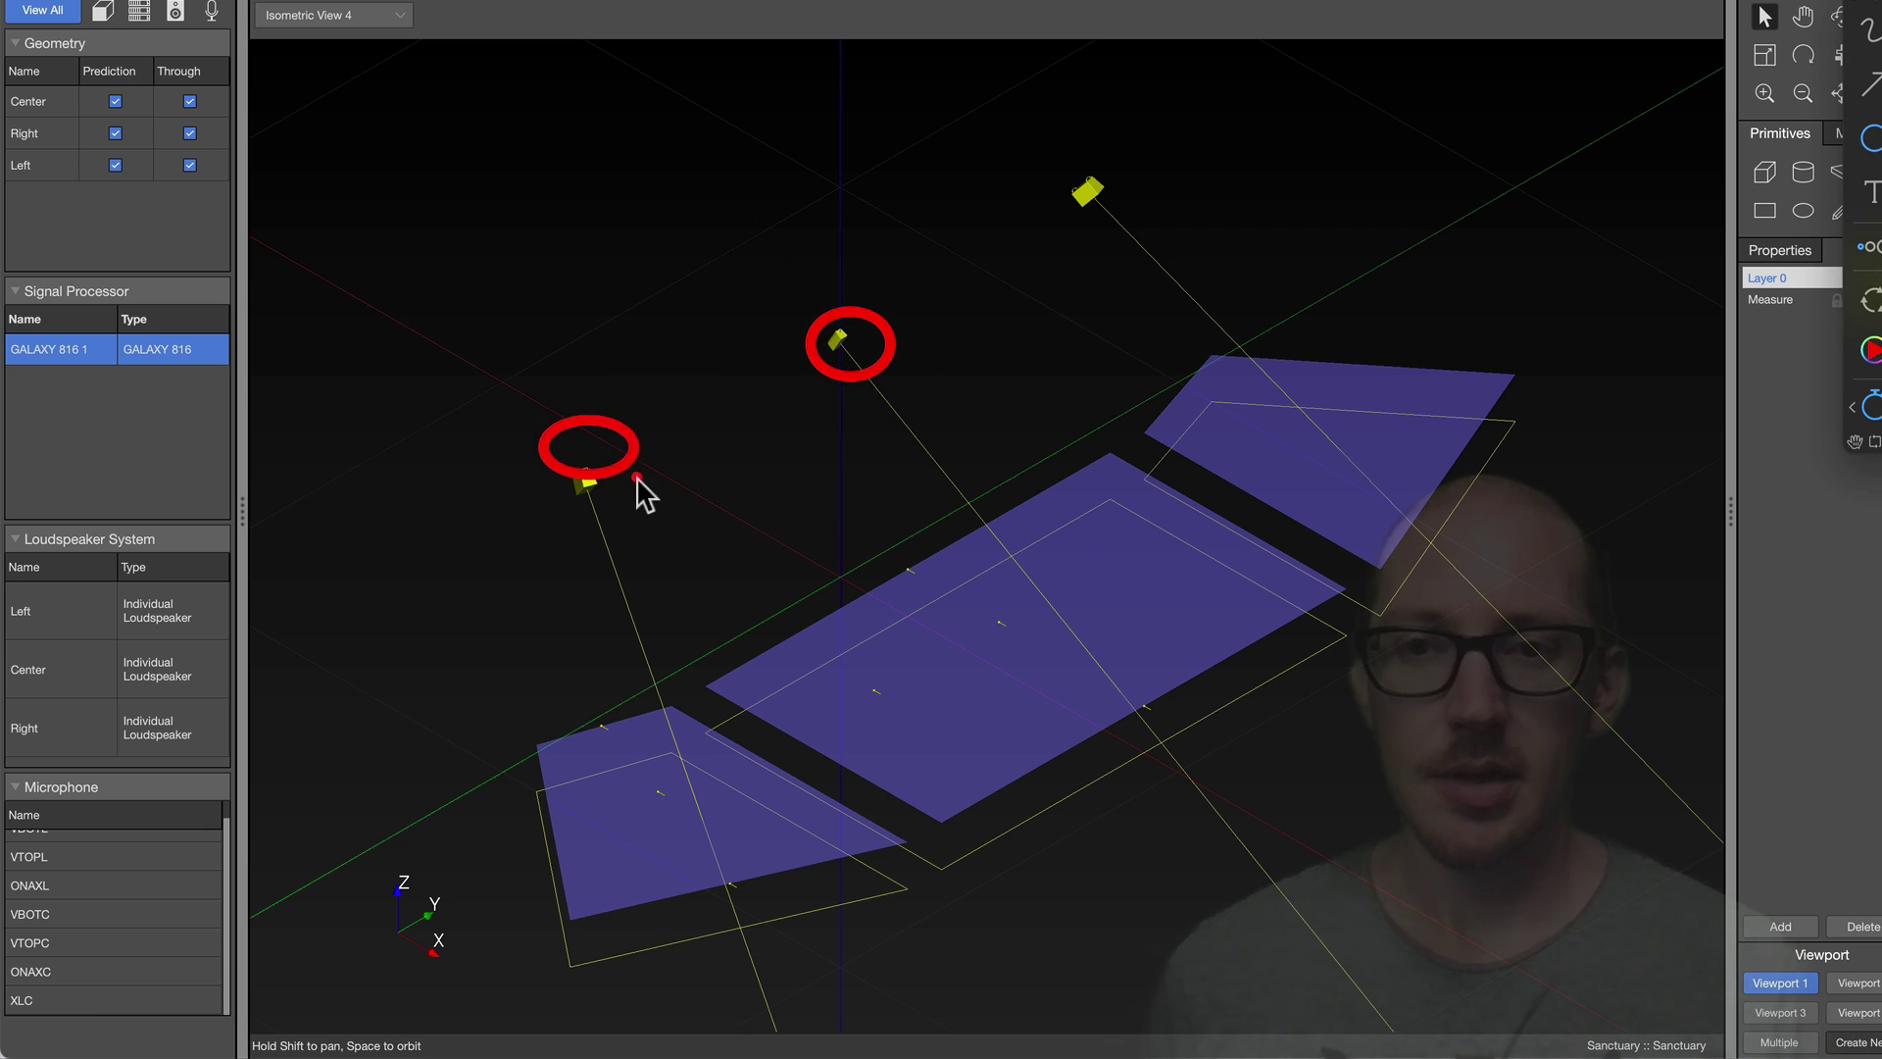
{"action": "left_click", "coordinate": [995, 759]}
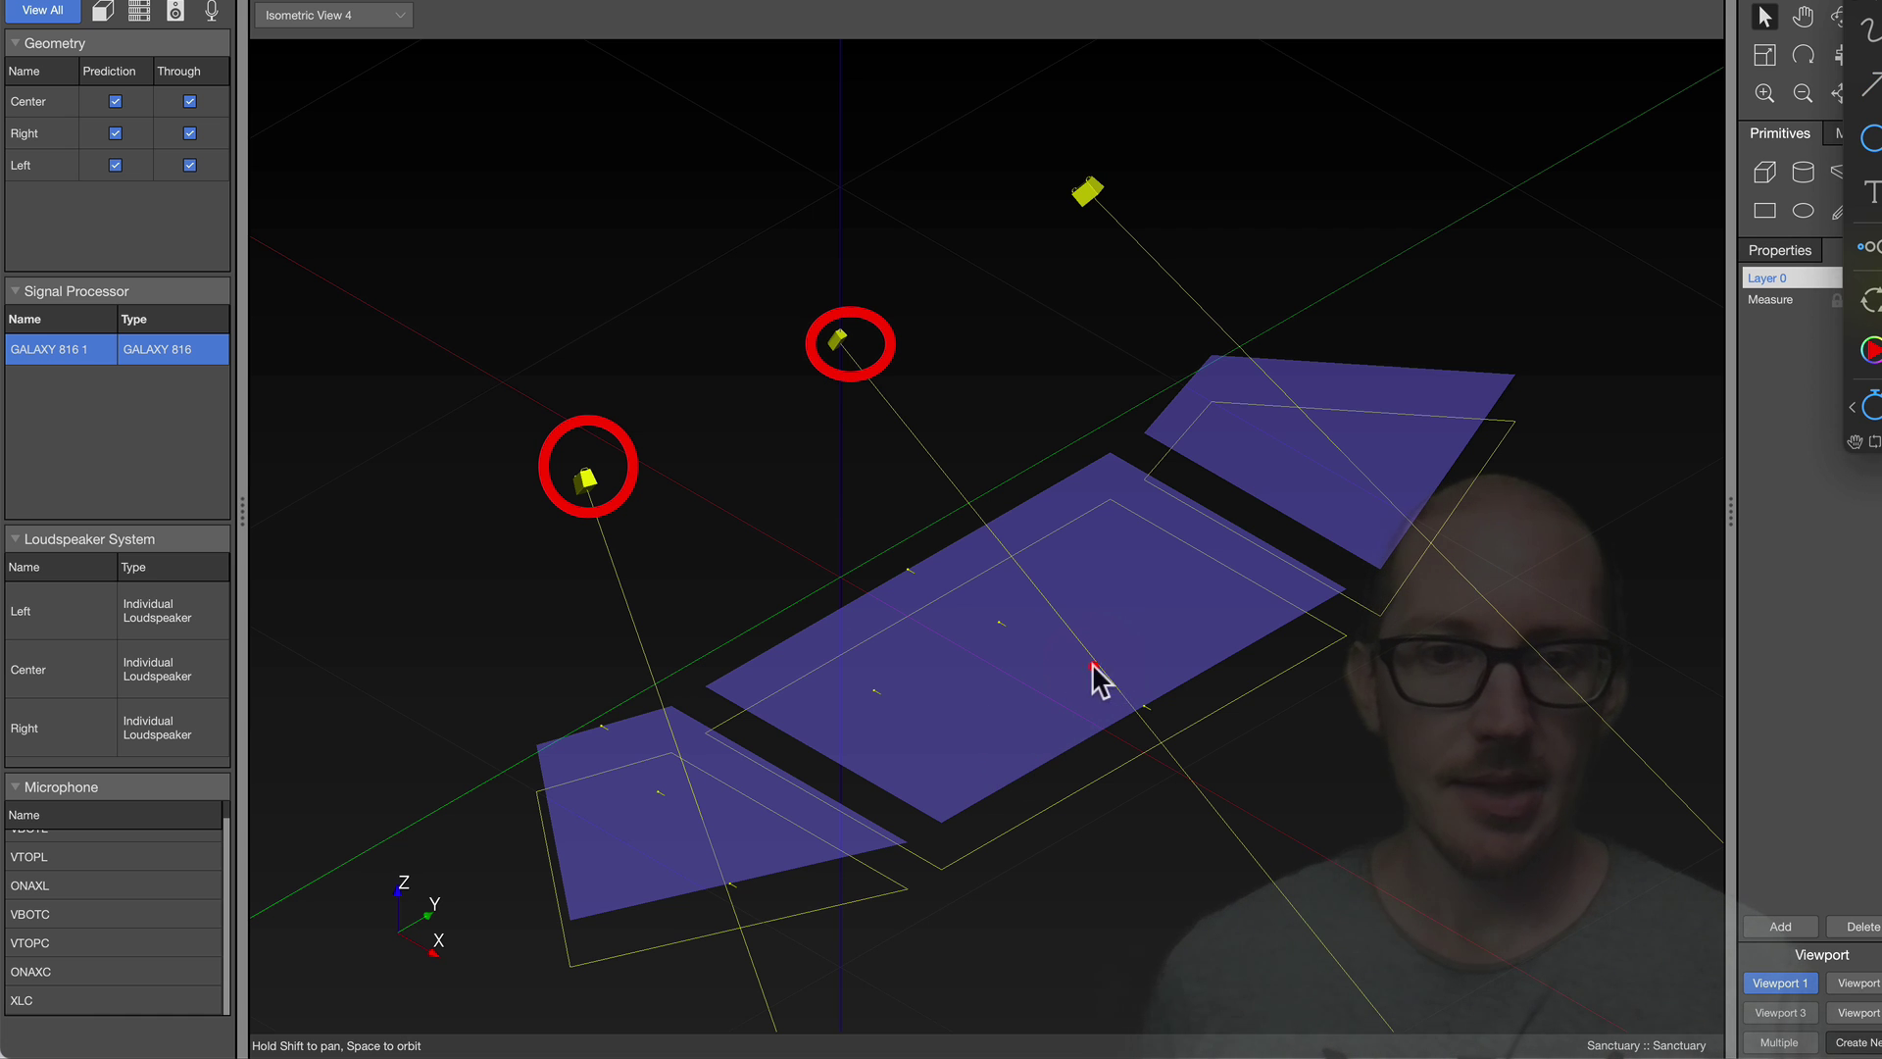
{"action": "left_click", "coordinate": [904, 663]}
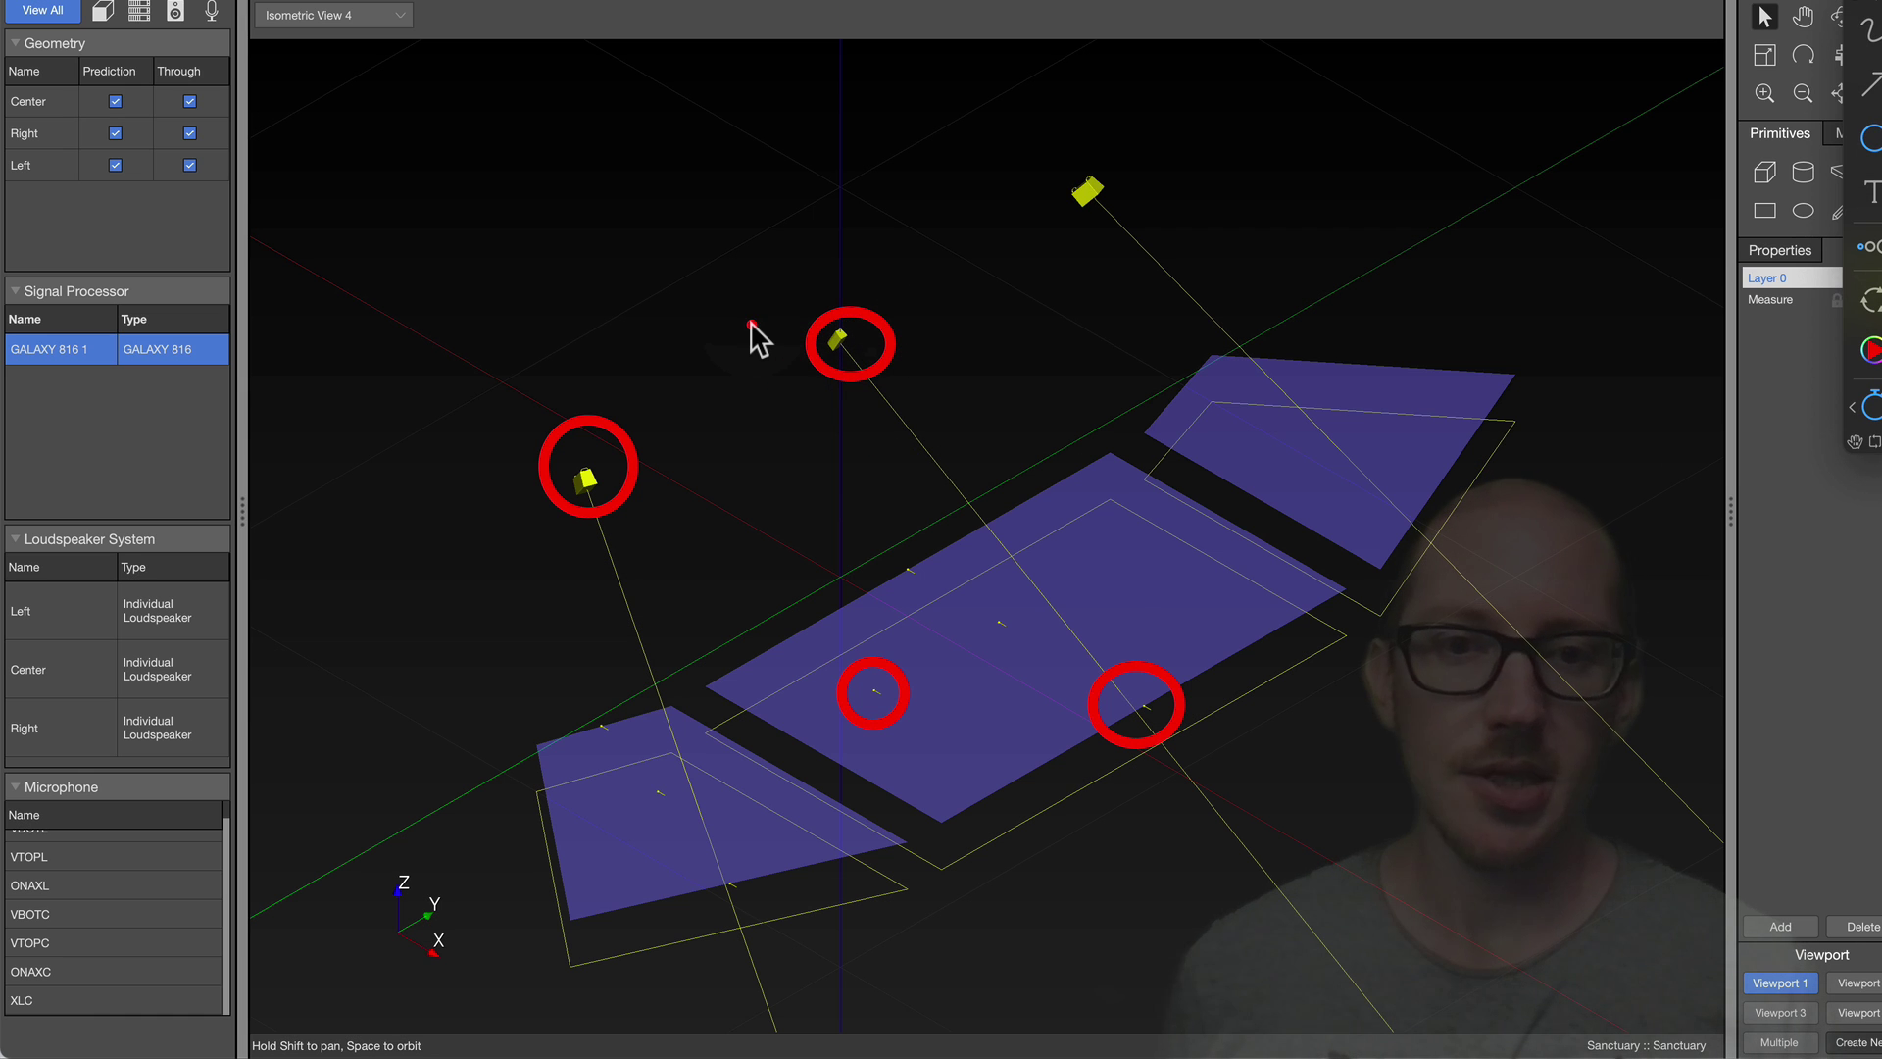
{"action": "key", "text": "Escape"}
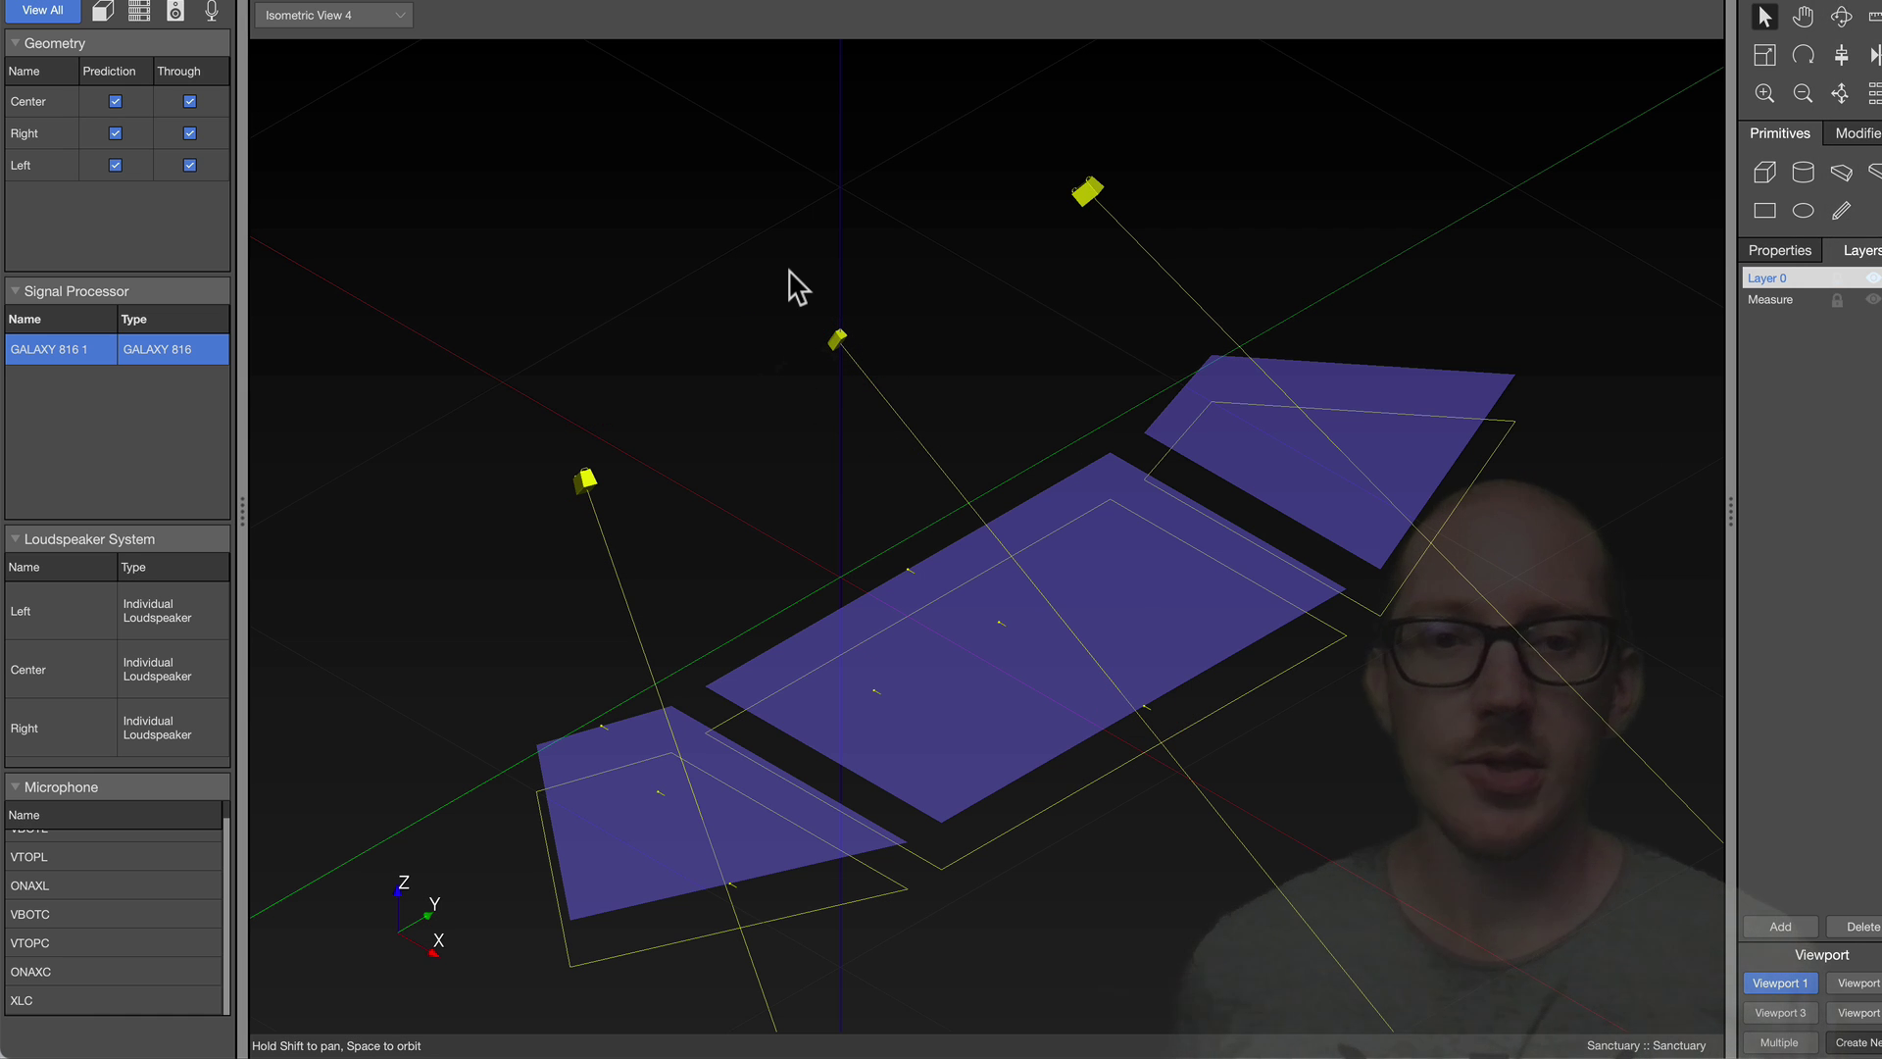
Switch to Compass and show the Project page with its snapshot library.
{"action": "key", "text": "super+Tab"}
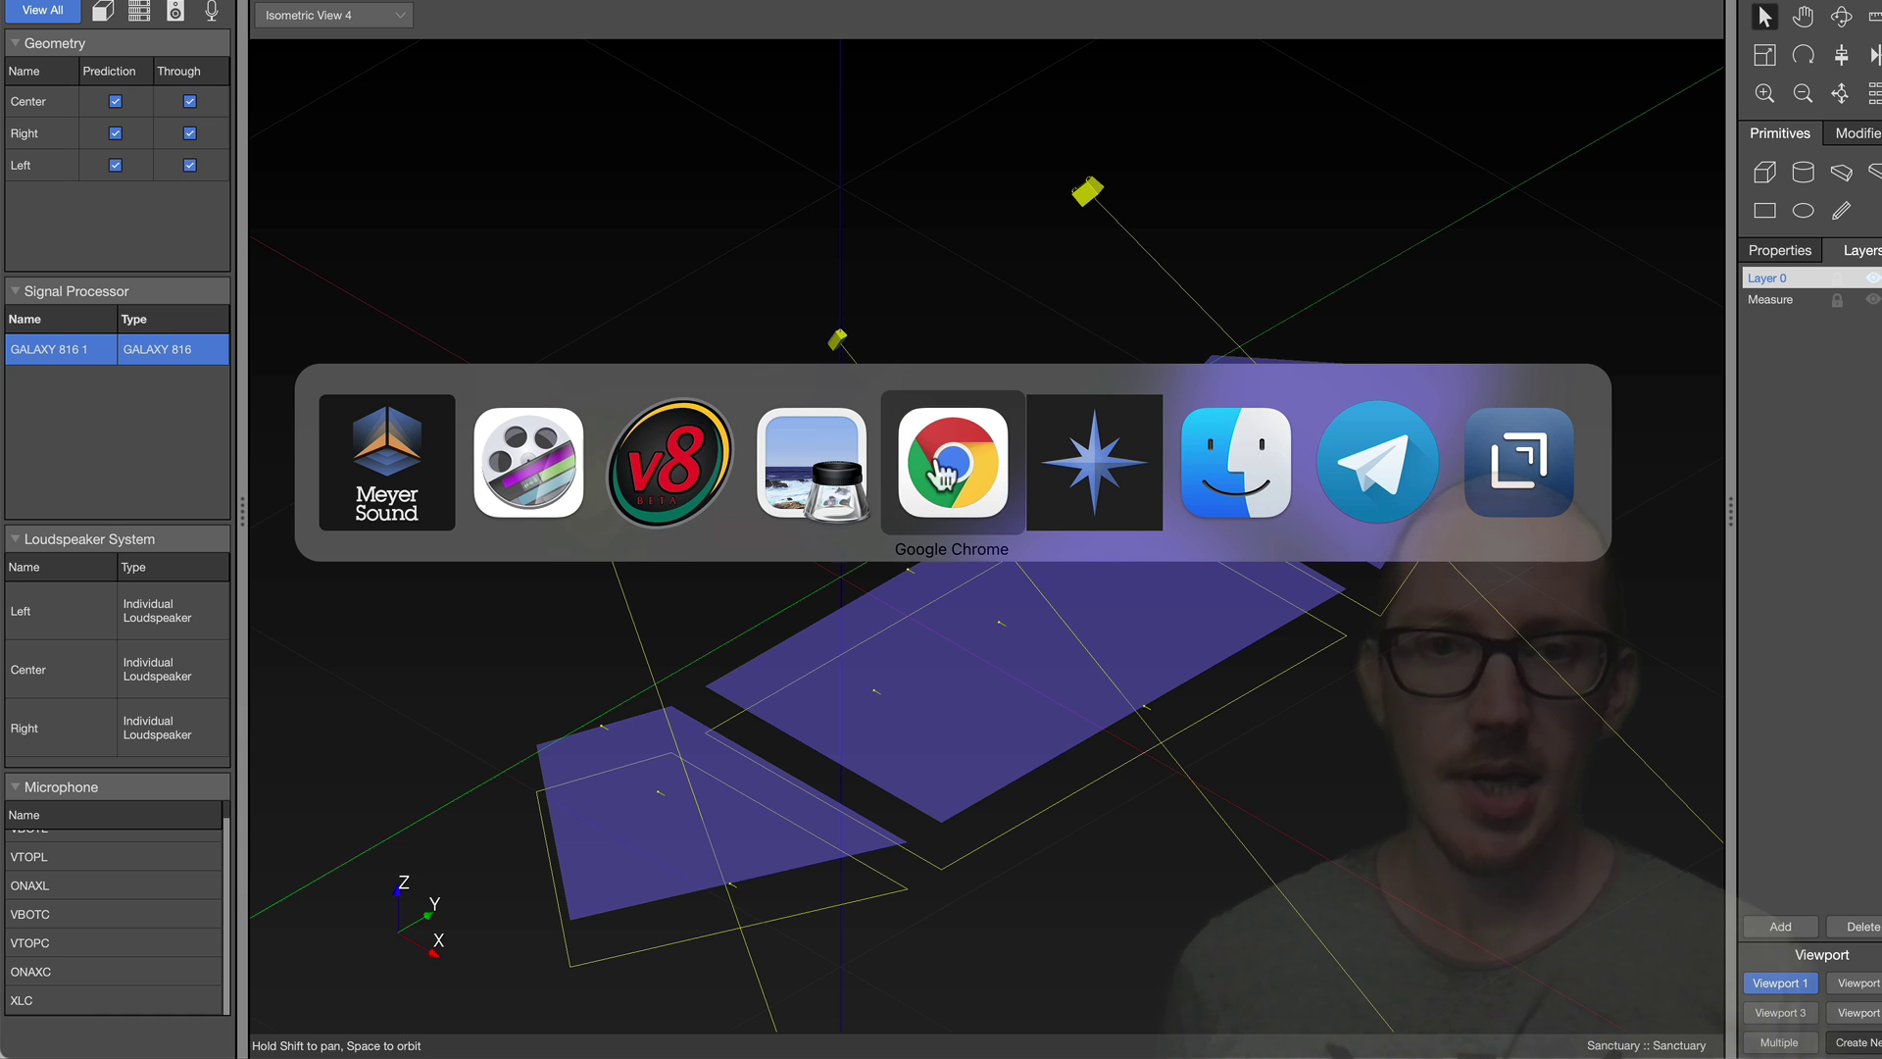
{"action": "left_click", "coordinate": [387, 461]}
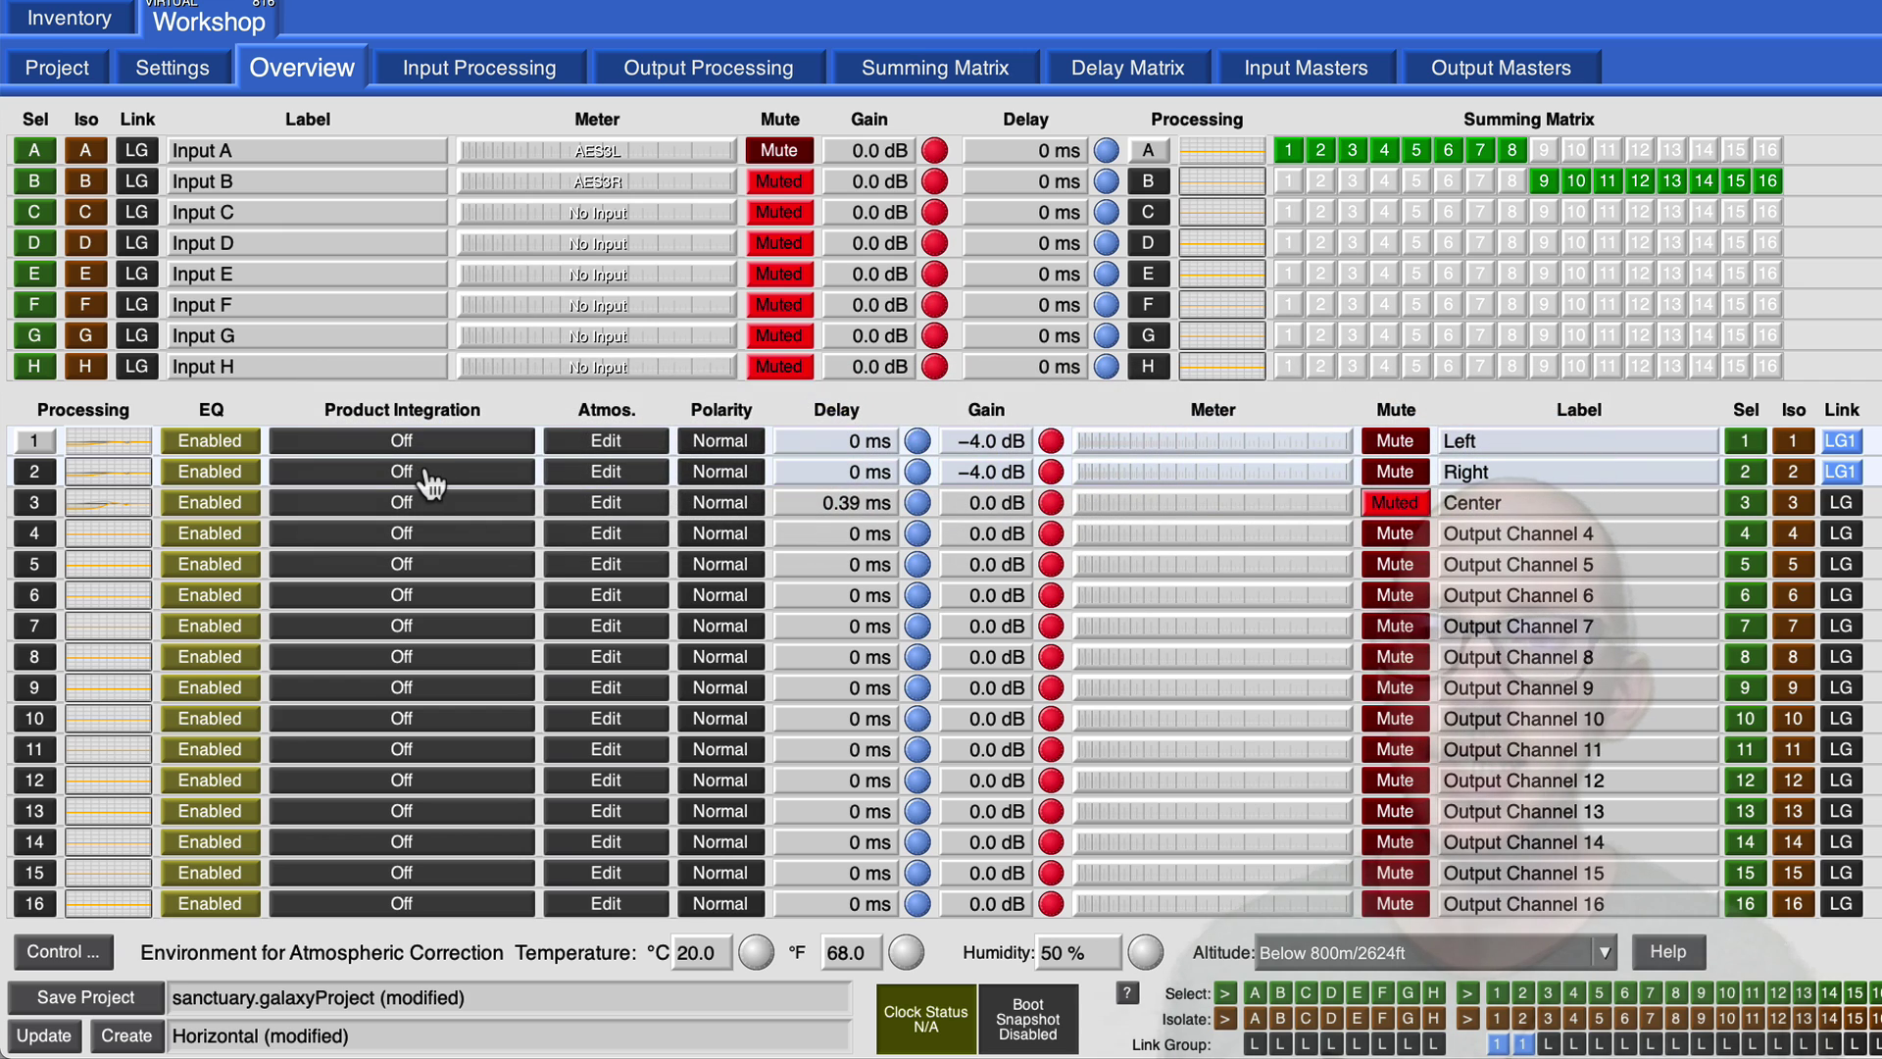
{"action": "left_click", "coordinate": [59, 70]}
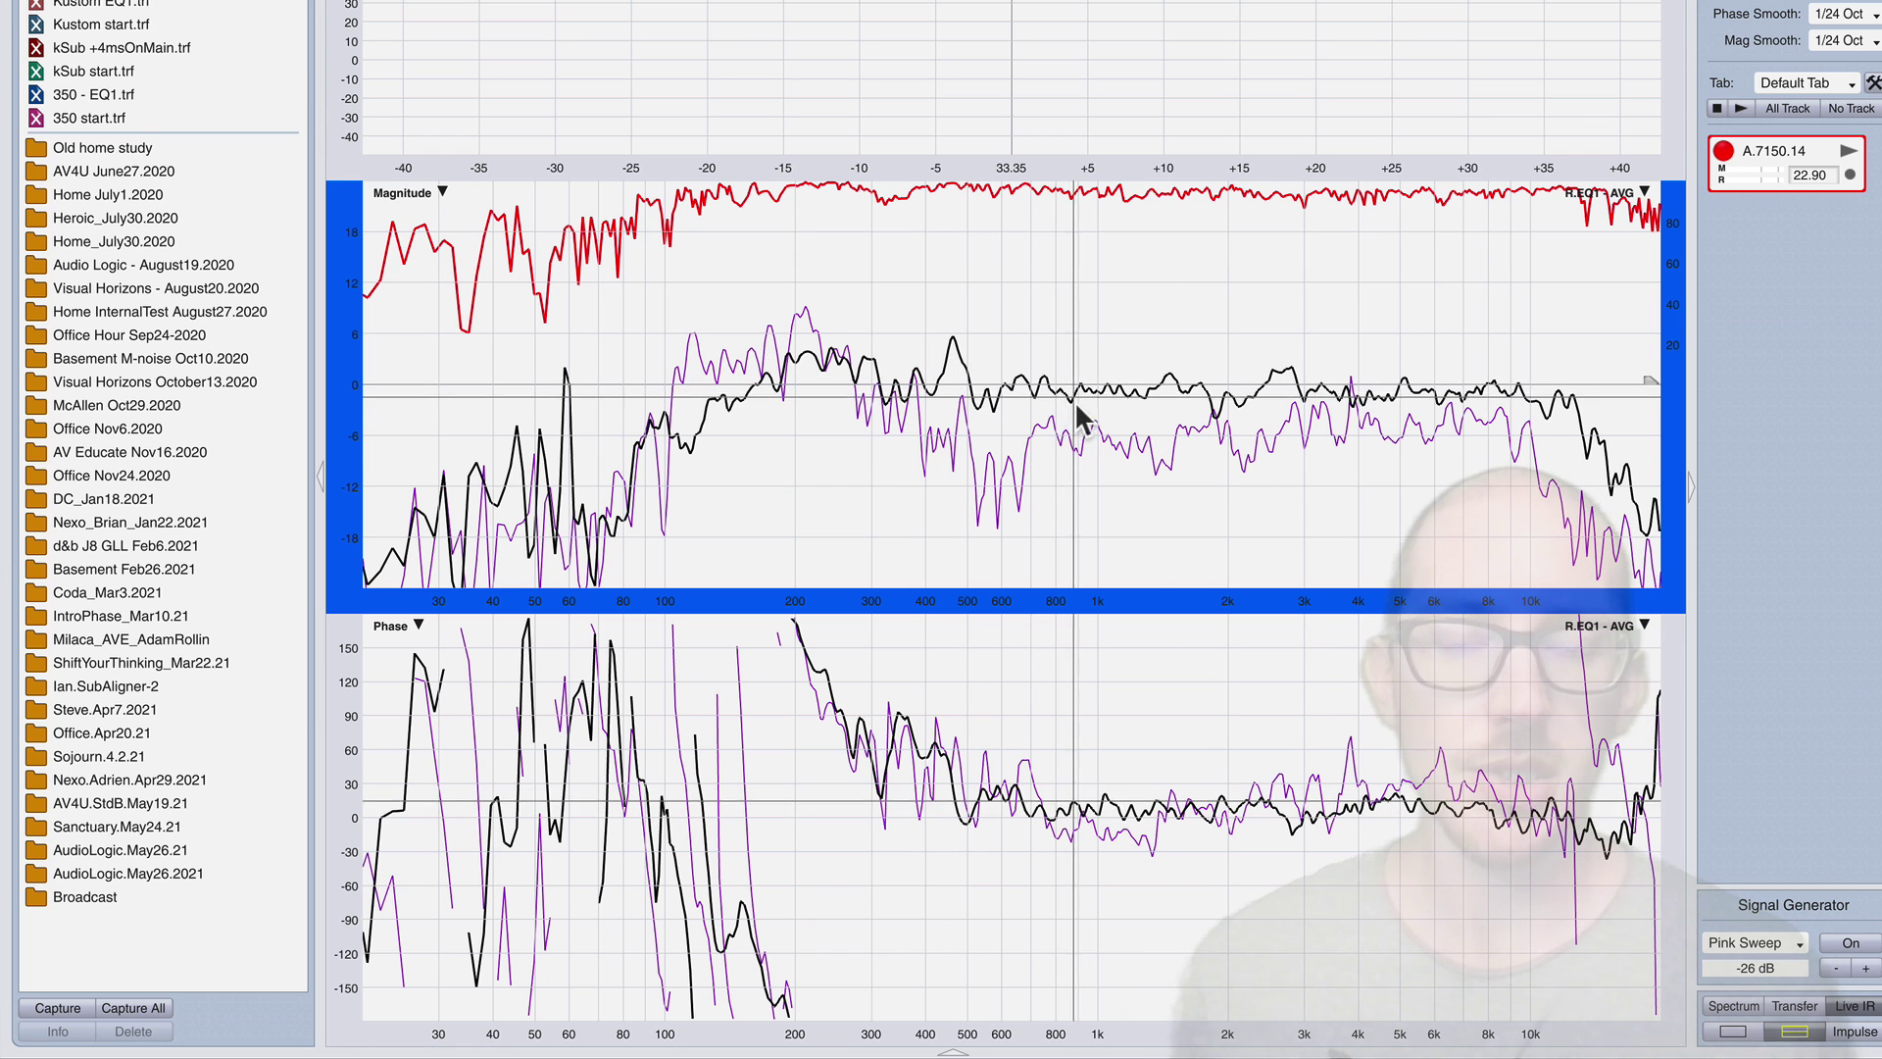
After checking the MAPP 3D model, read the LR @C - D magnitude at about 4 kHz in Smaart.
{"action": "key", "text": "super+Tab"}
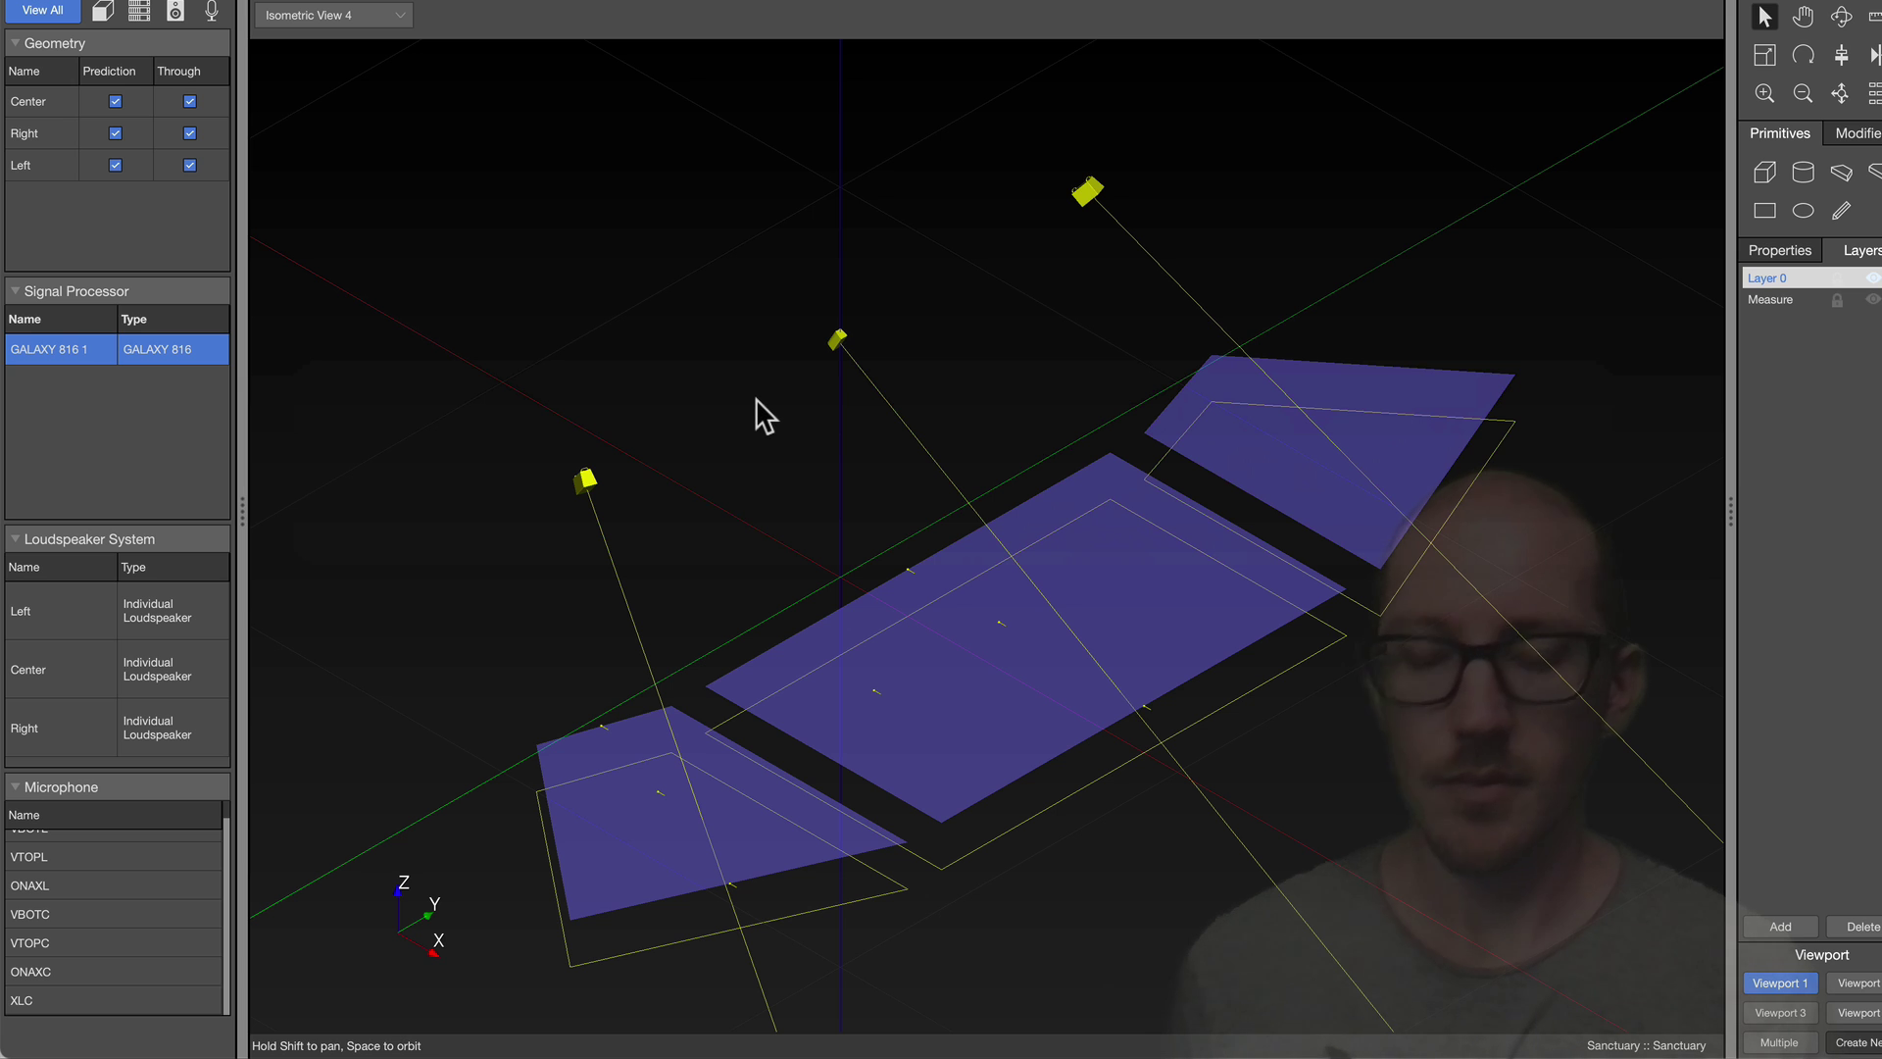
{"action": "key", "text": "ctrl+shift+a"}
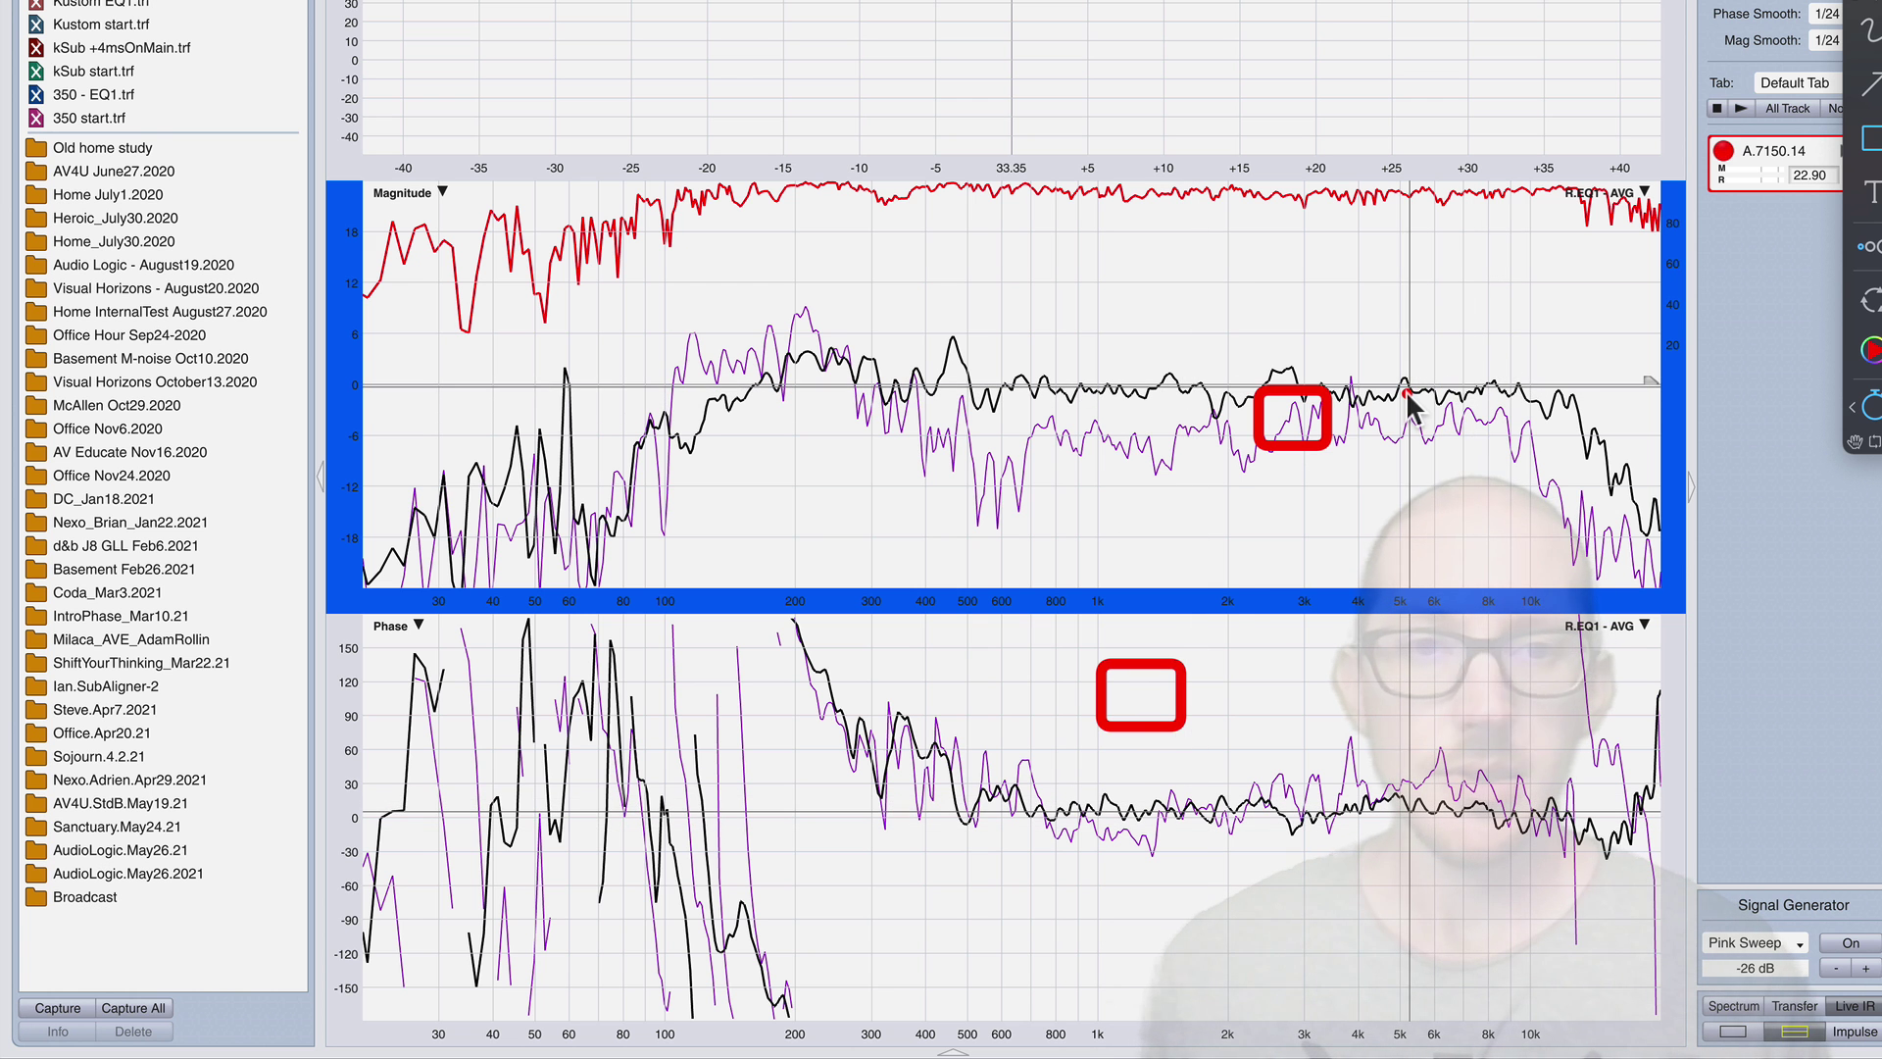
{"action": "key", "text": "Escape"}
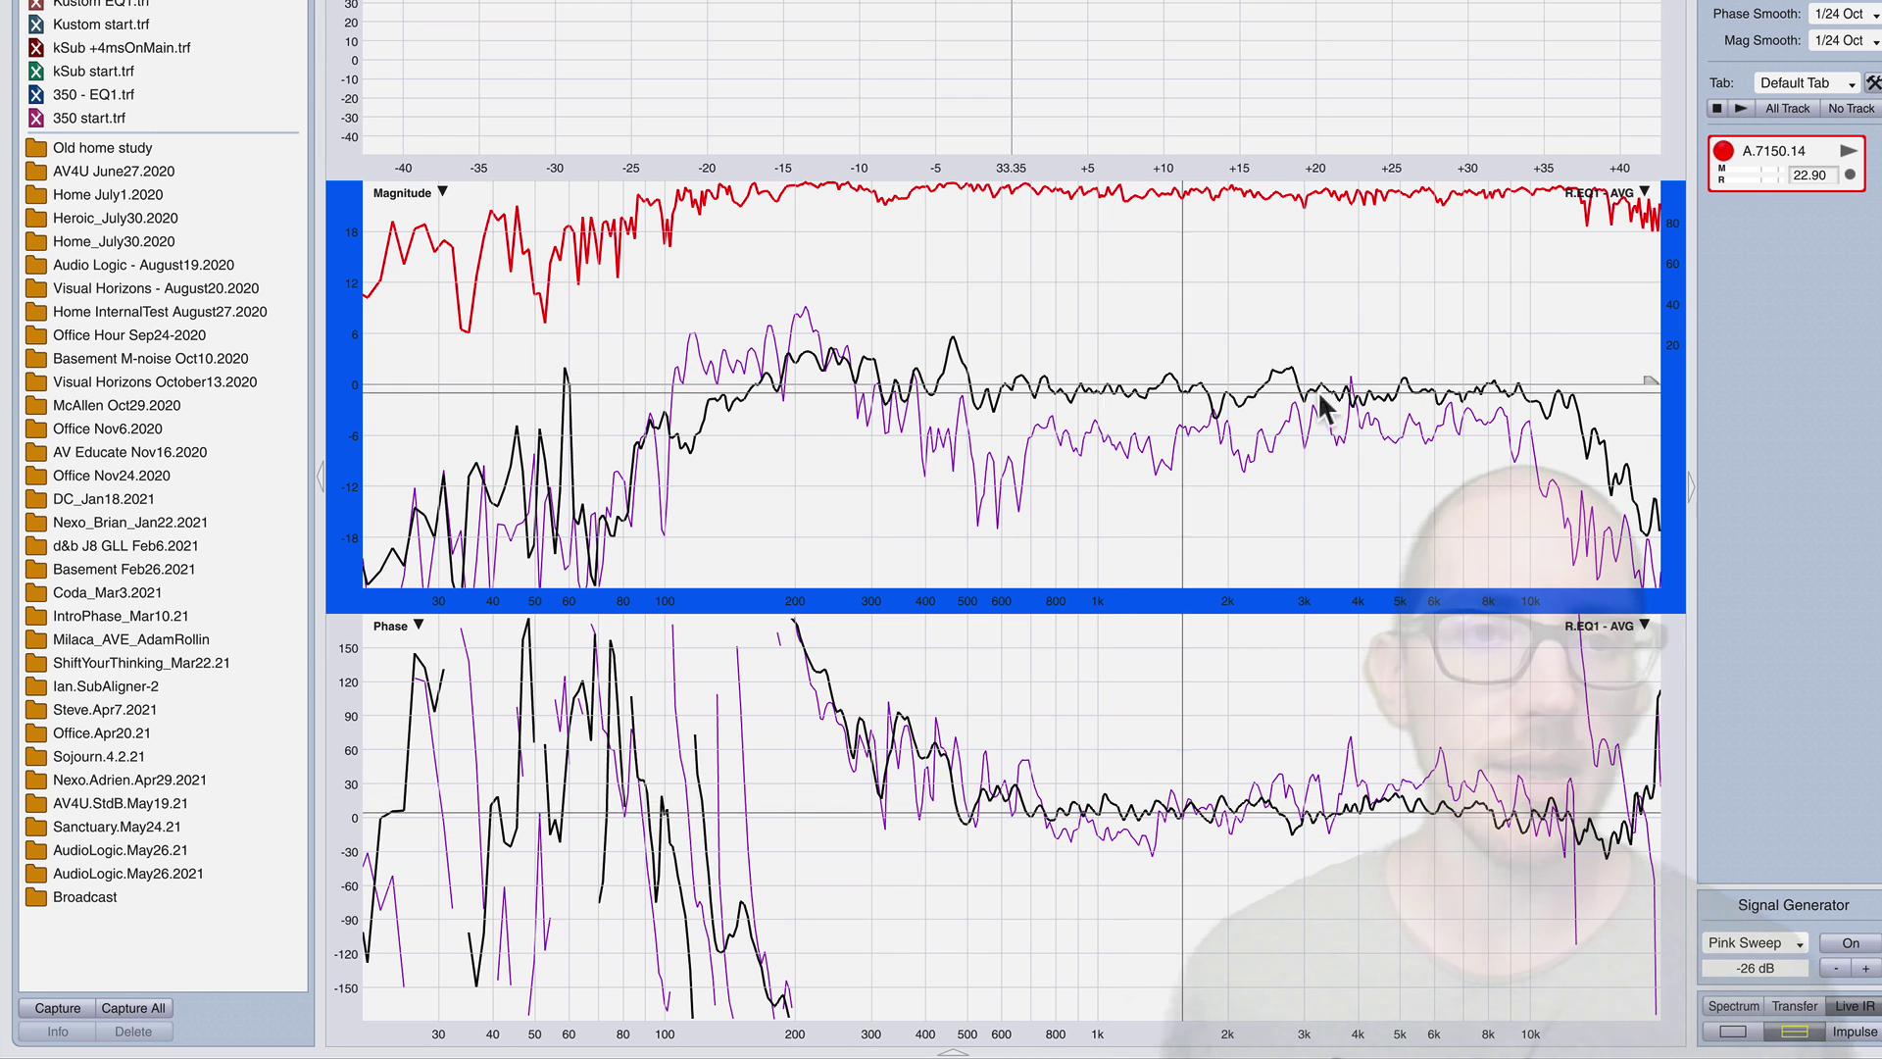
{"action": "left_click", "coordinate": [1357, 392]}
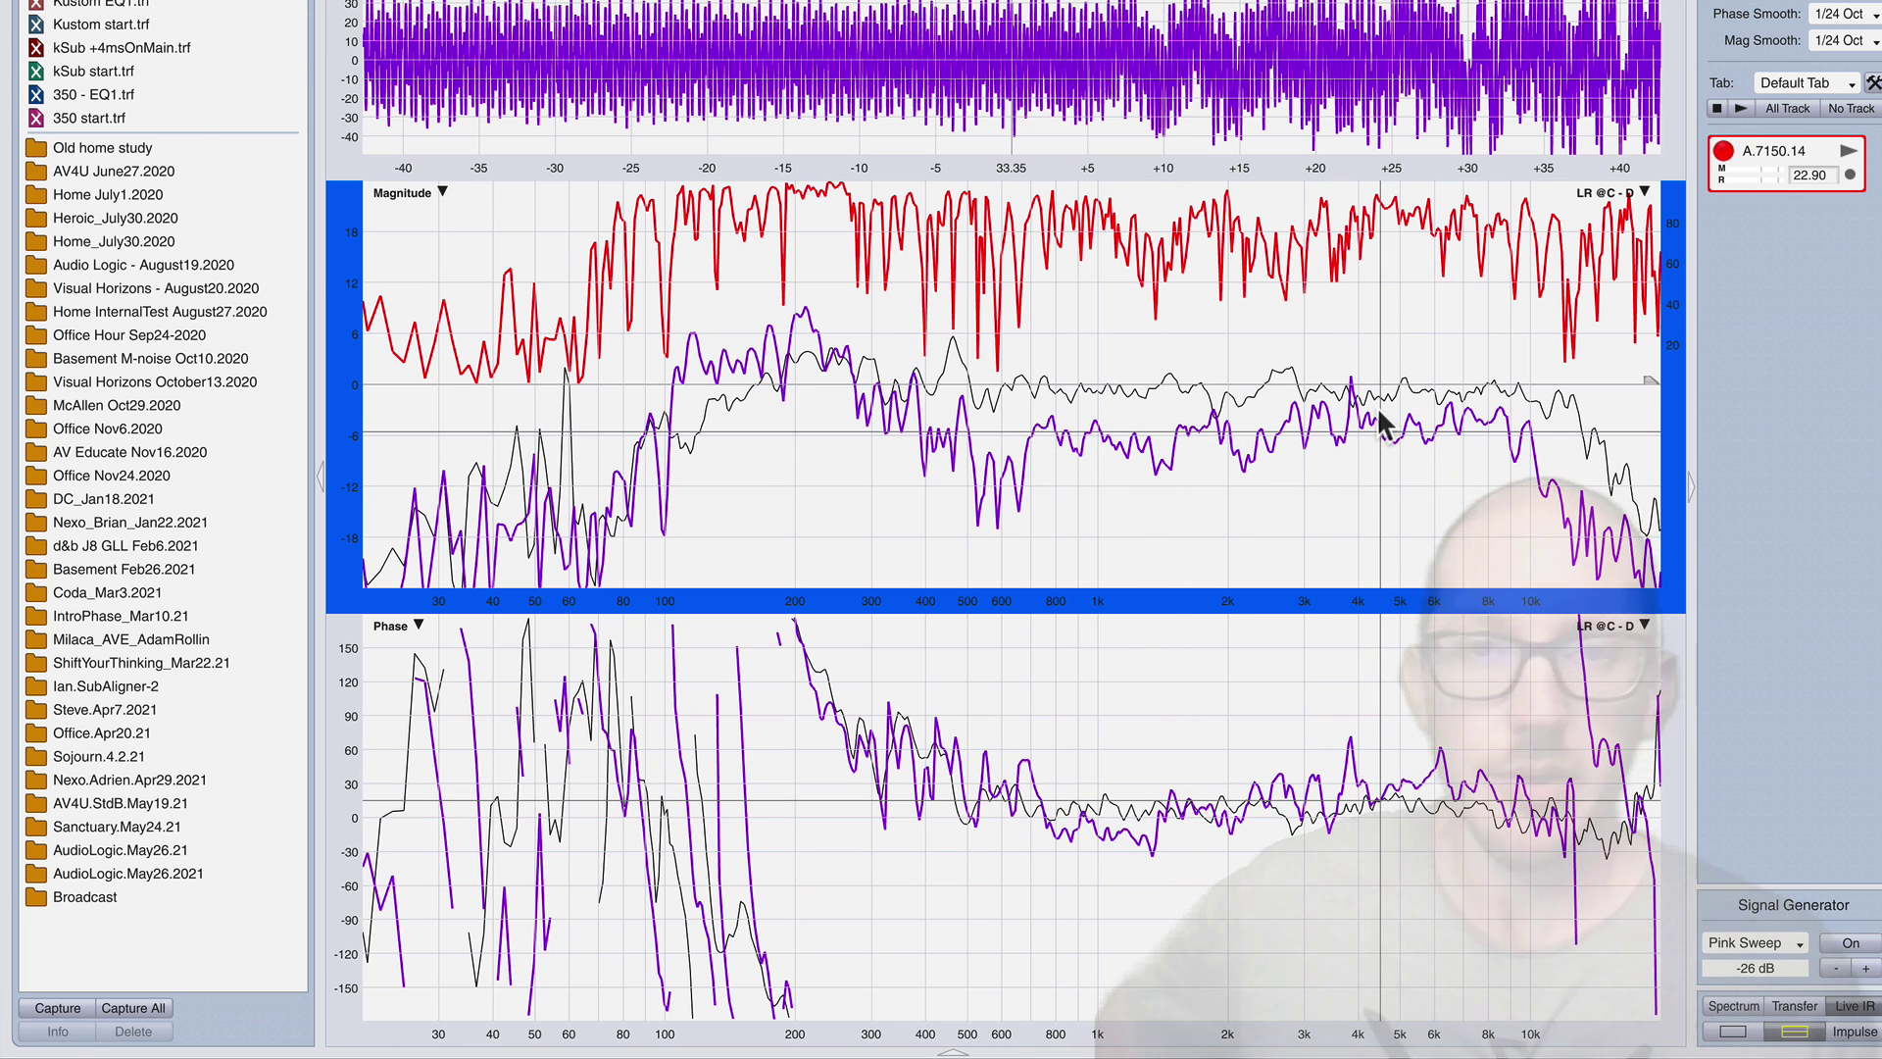
Offset the purple magnitude trace up 1 dB onto the black reference, then return to MAPP 3D.
{"action": "key", "text": "super+Tab"}
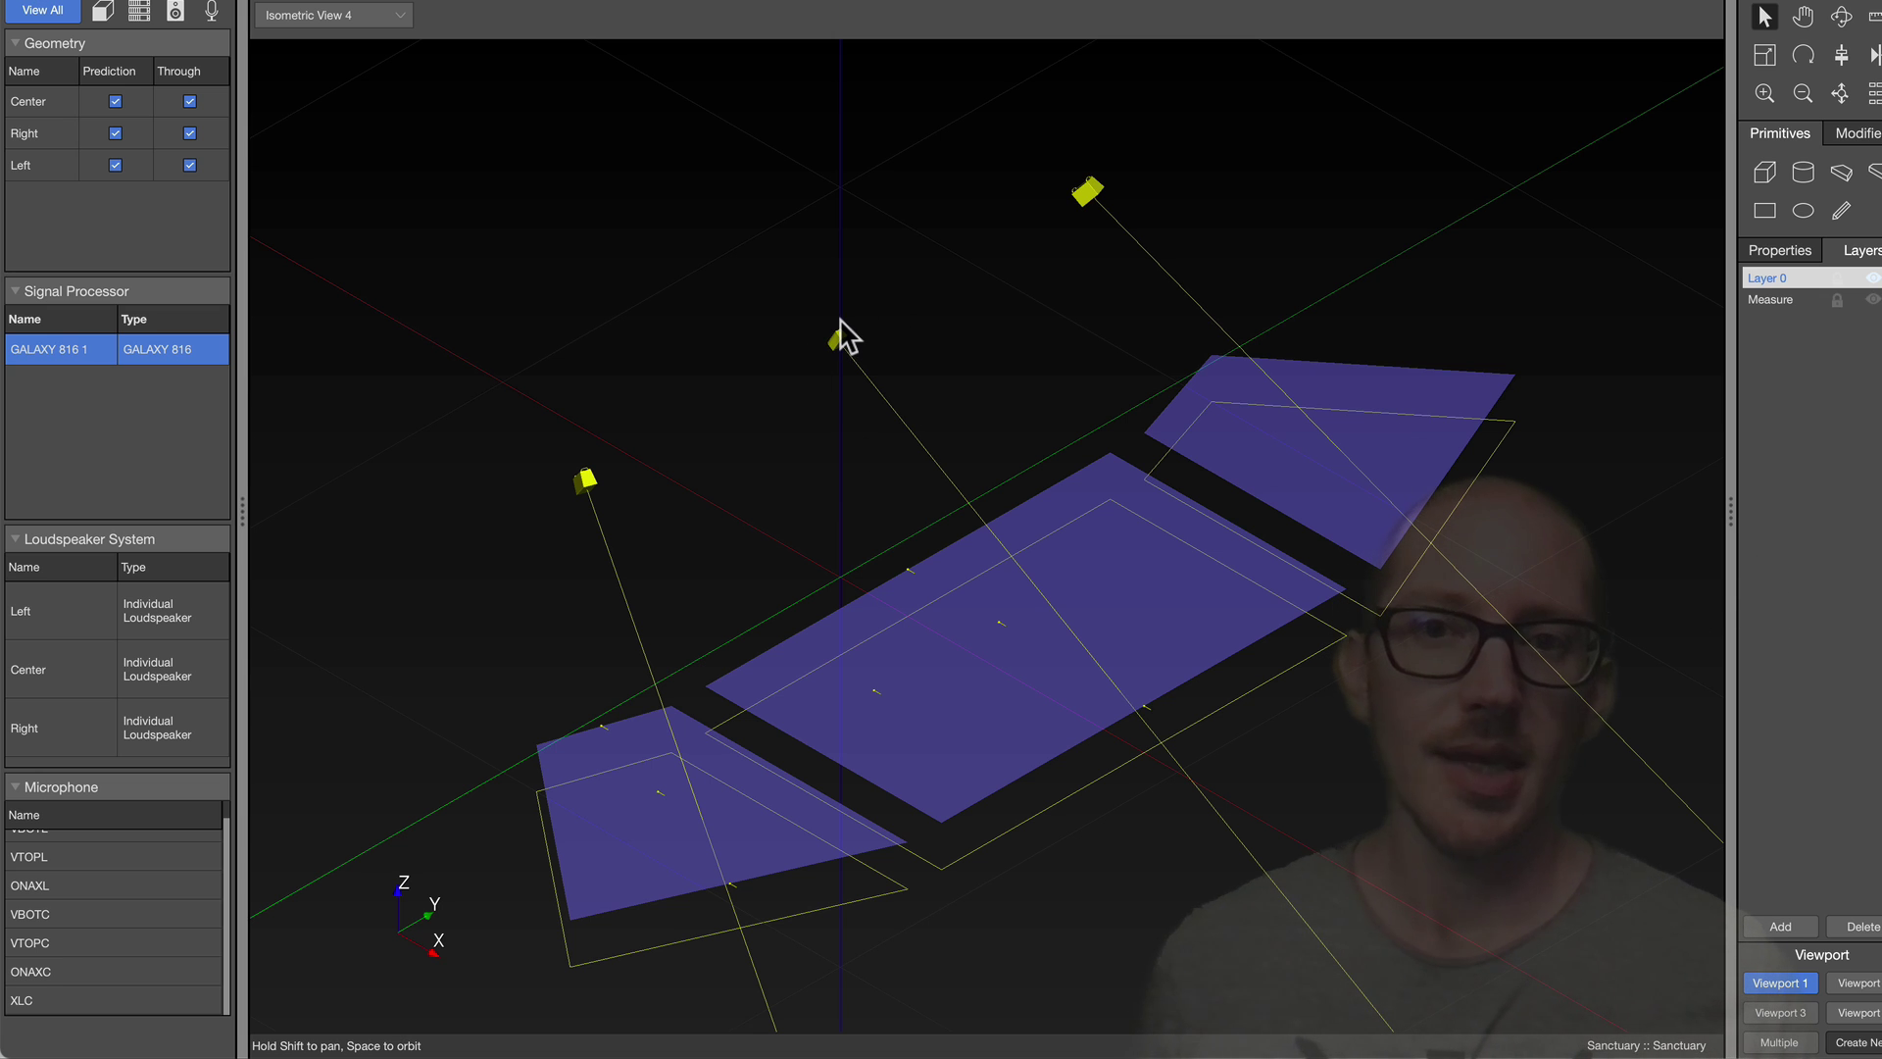
{"action": "key", "text": "super+Tab"}
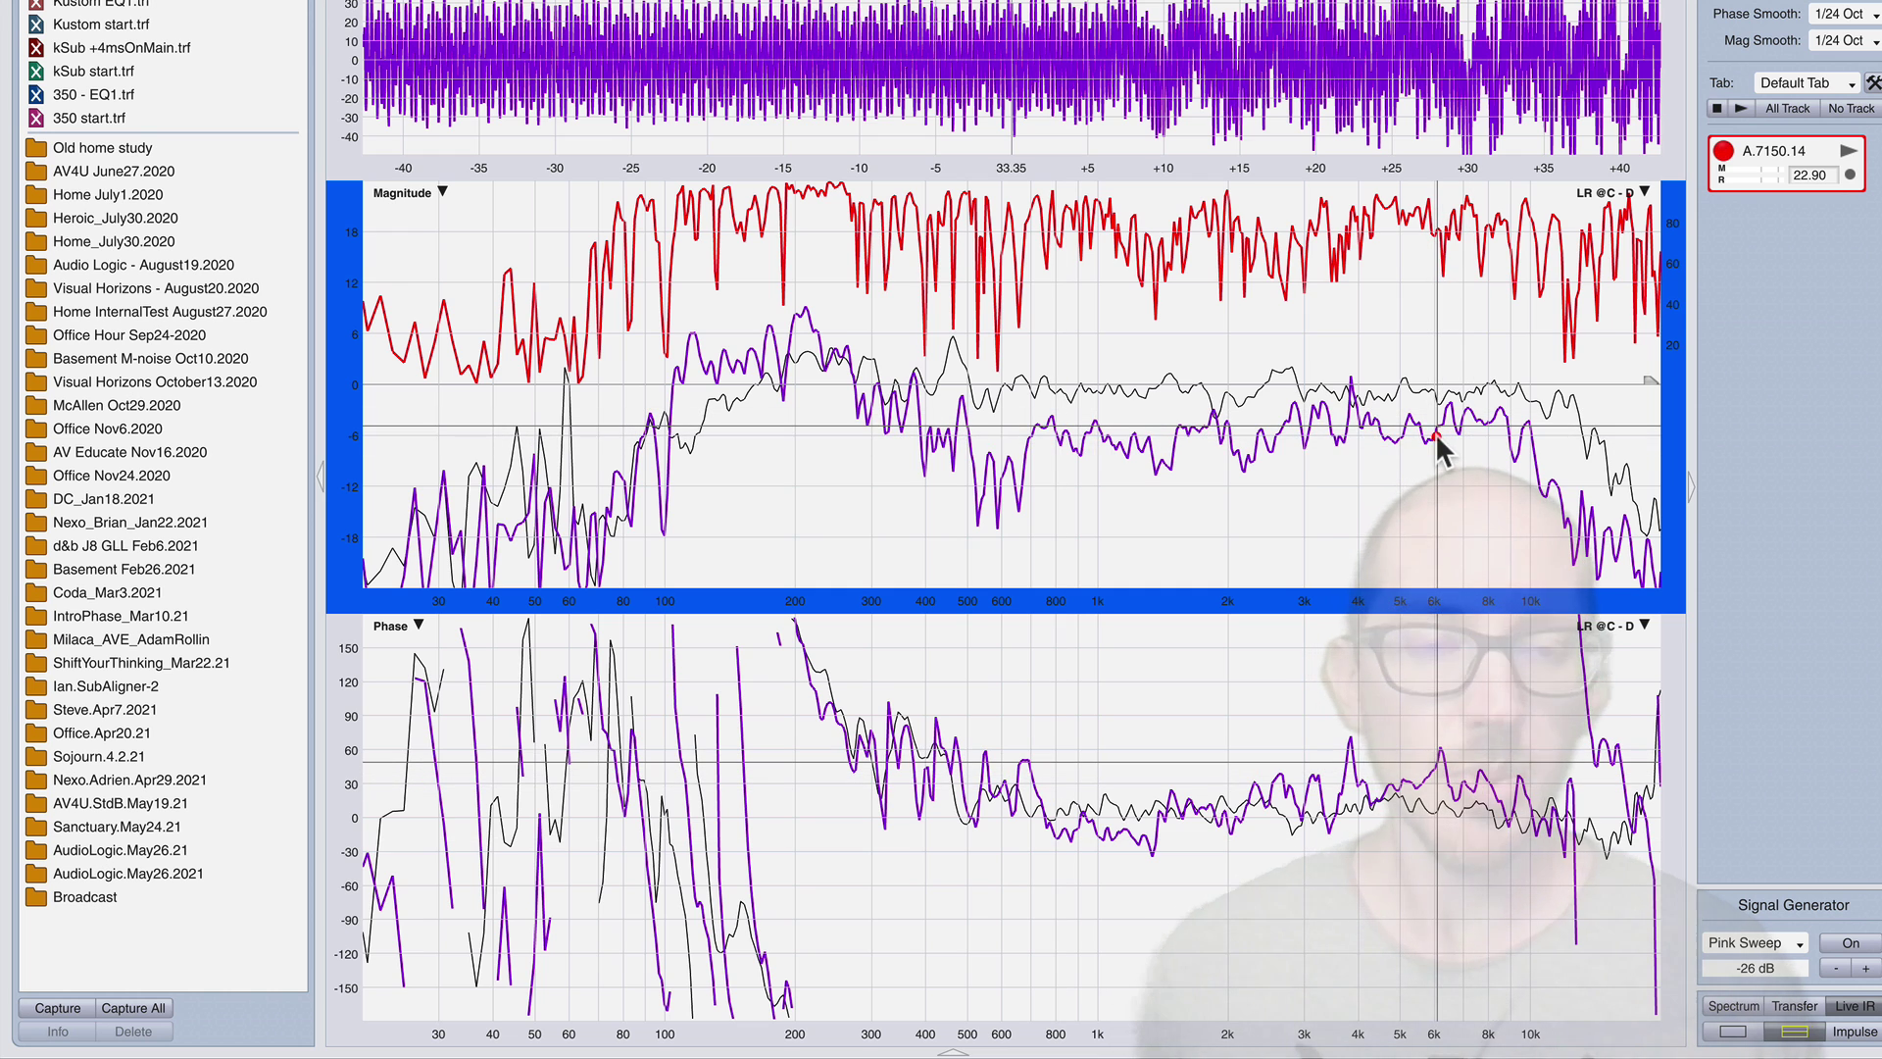
{"action": "left_click", "coordinate": [1437, 441]}
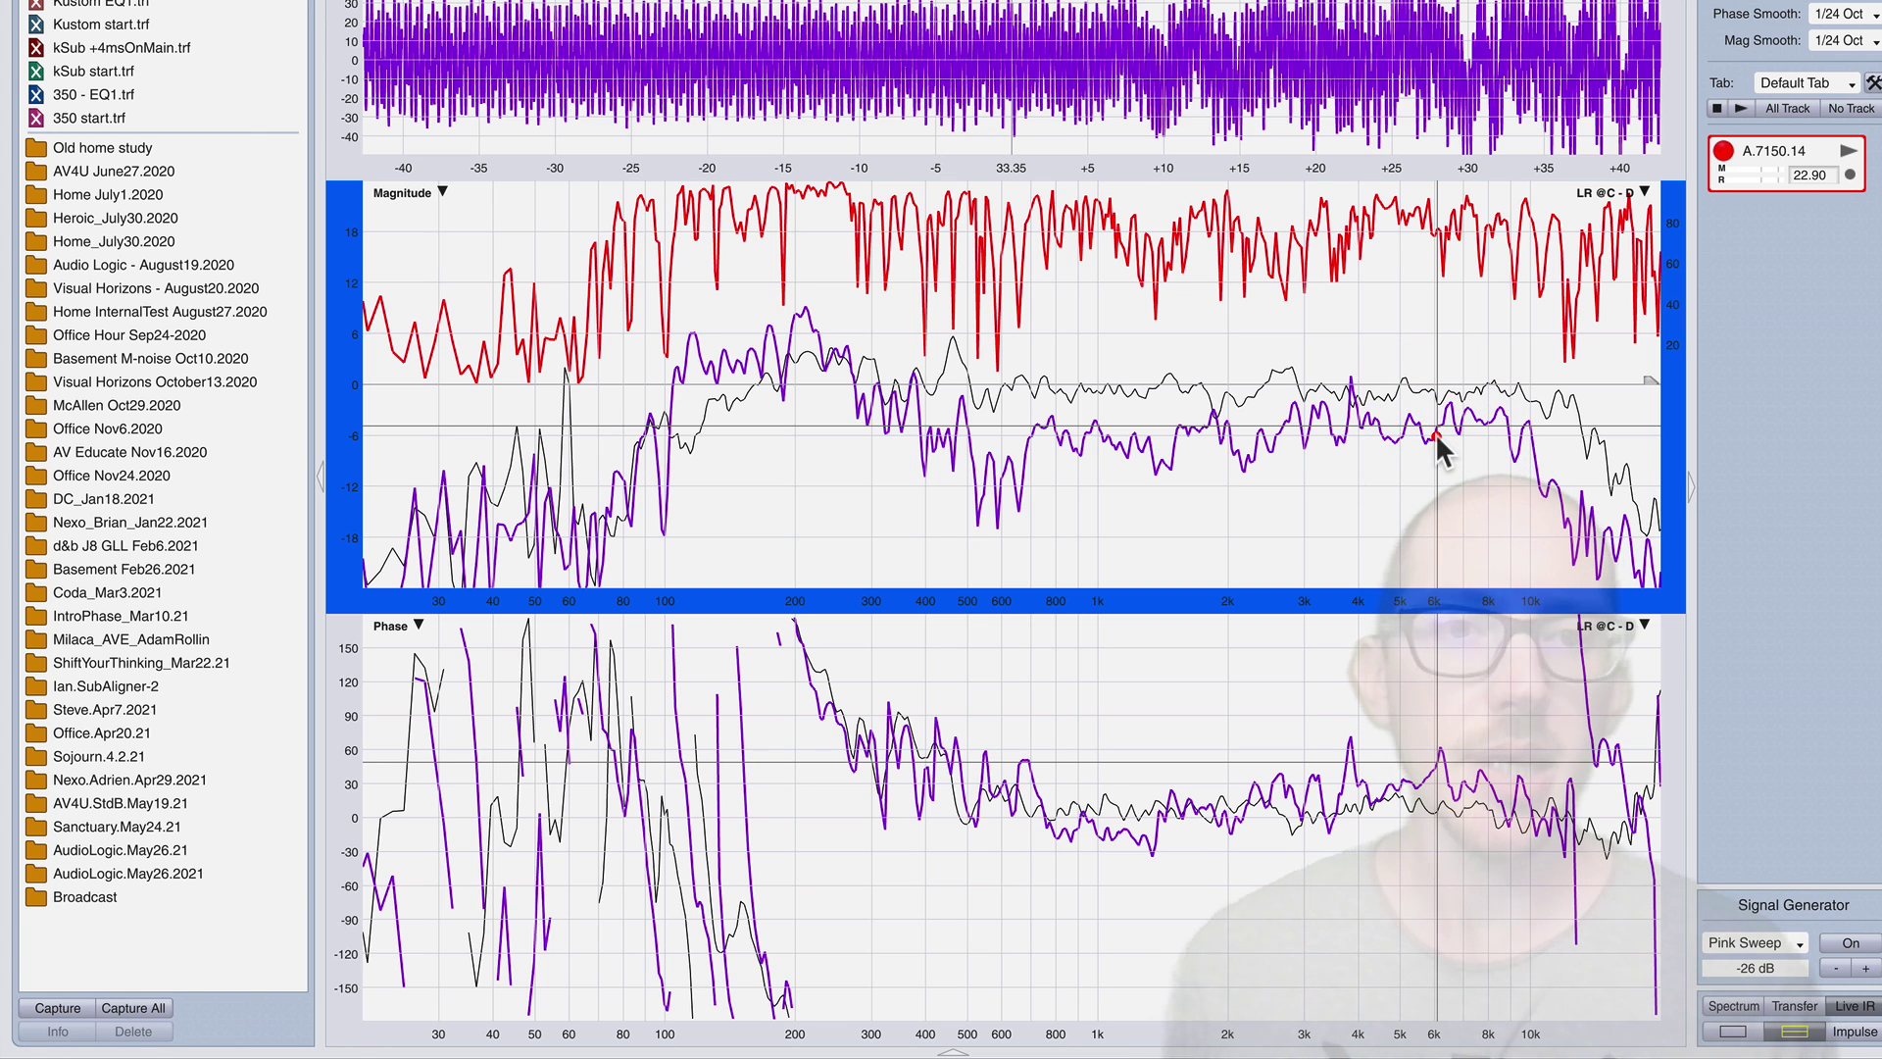
{"action": "left_click", "coordinate": [1437, 443]}
{"action": "key", "text": "Up"}
{"action": "key", "text": "Up"}
{"action": "key", "text": "Up"}
{"action": "key", "text": "Up"}
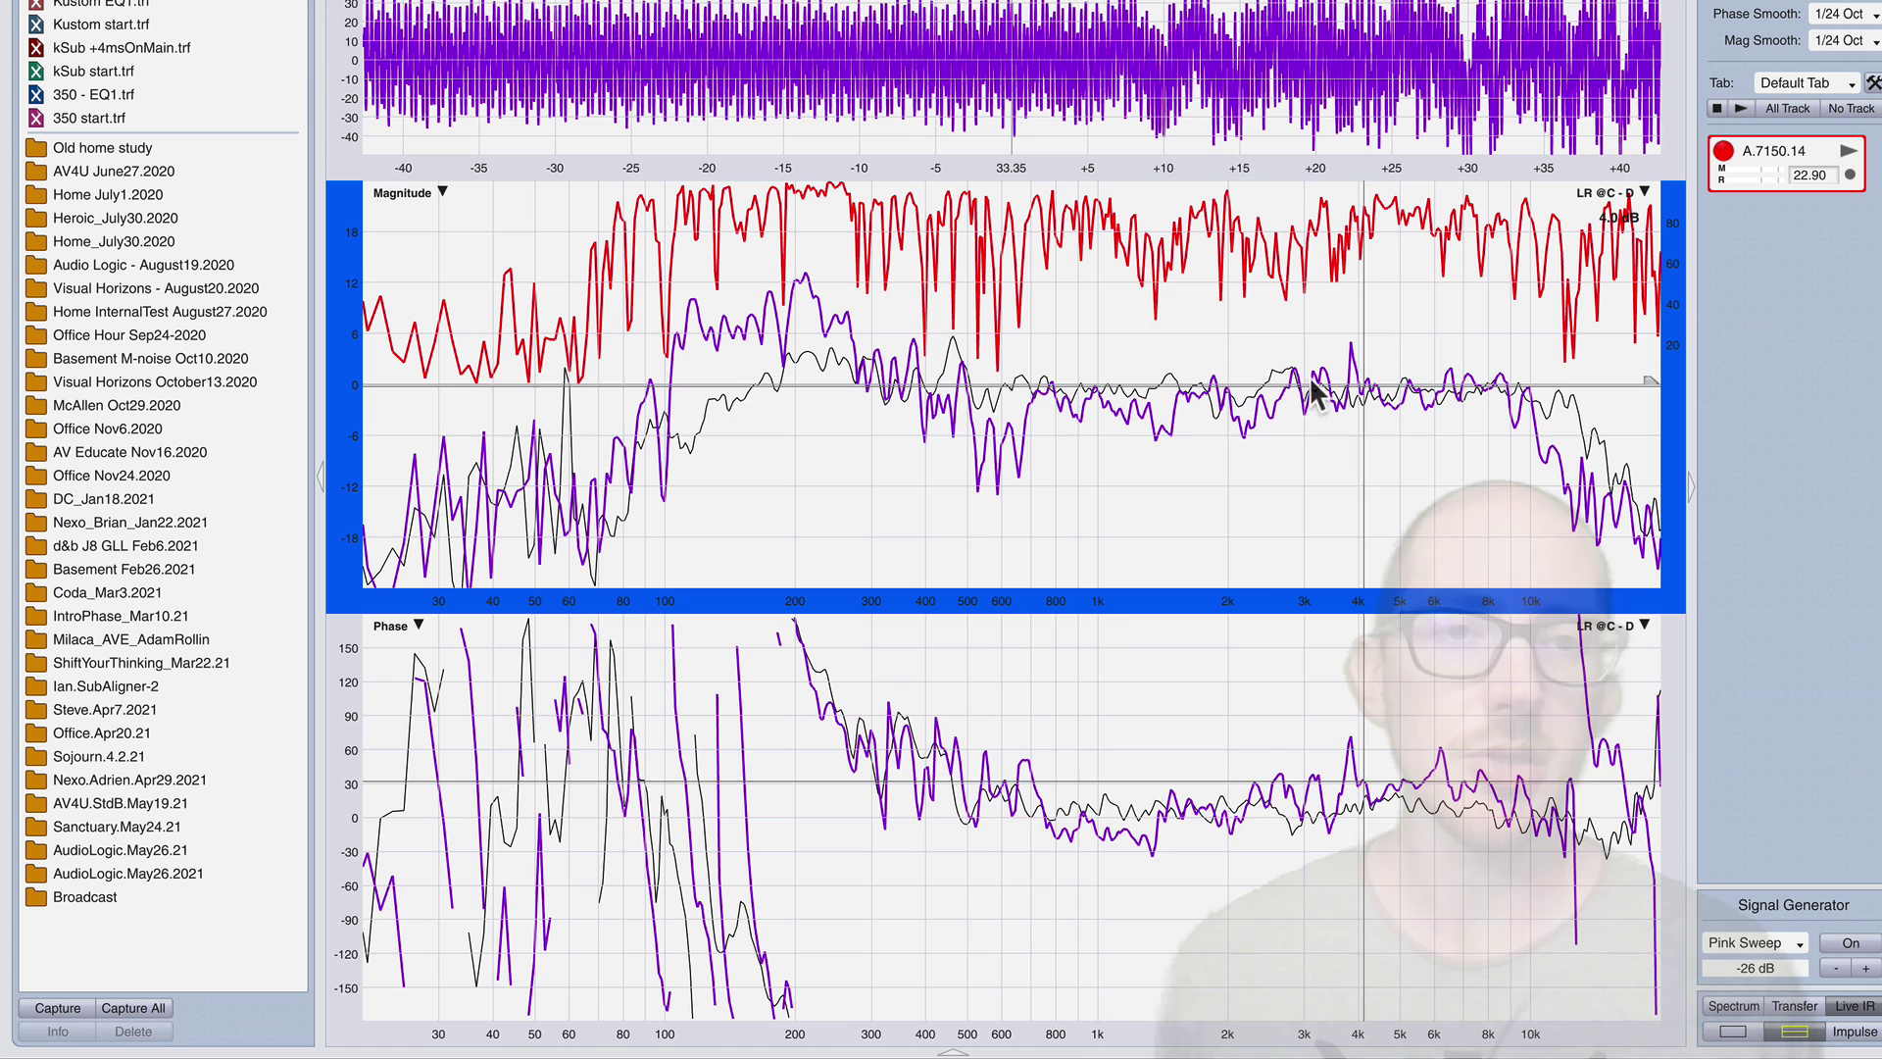
{"action": "left_click", "coordinate": [1379, 379]}
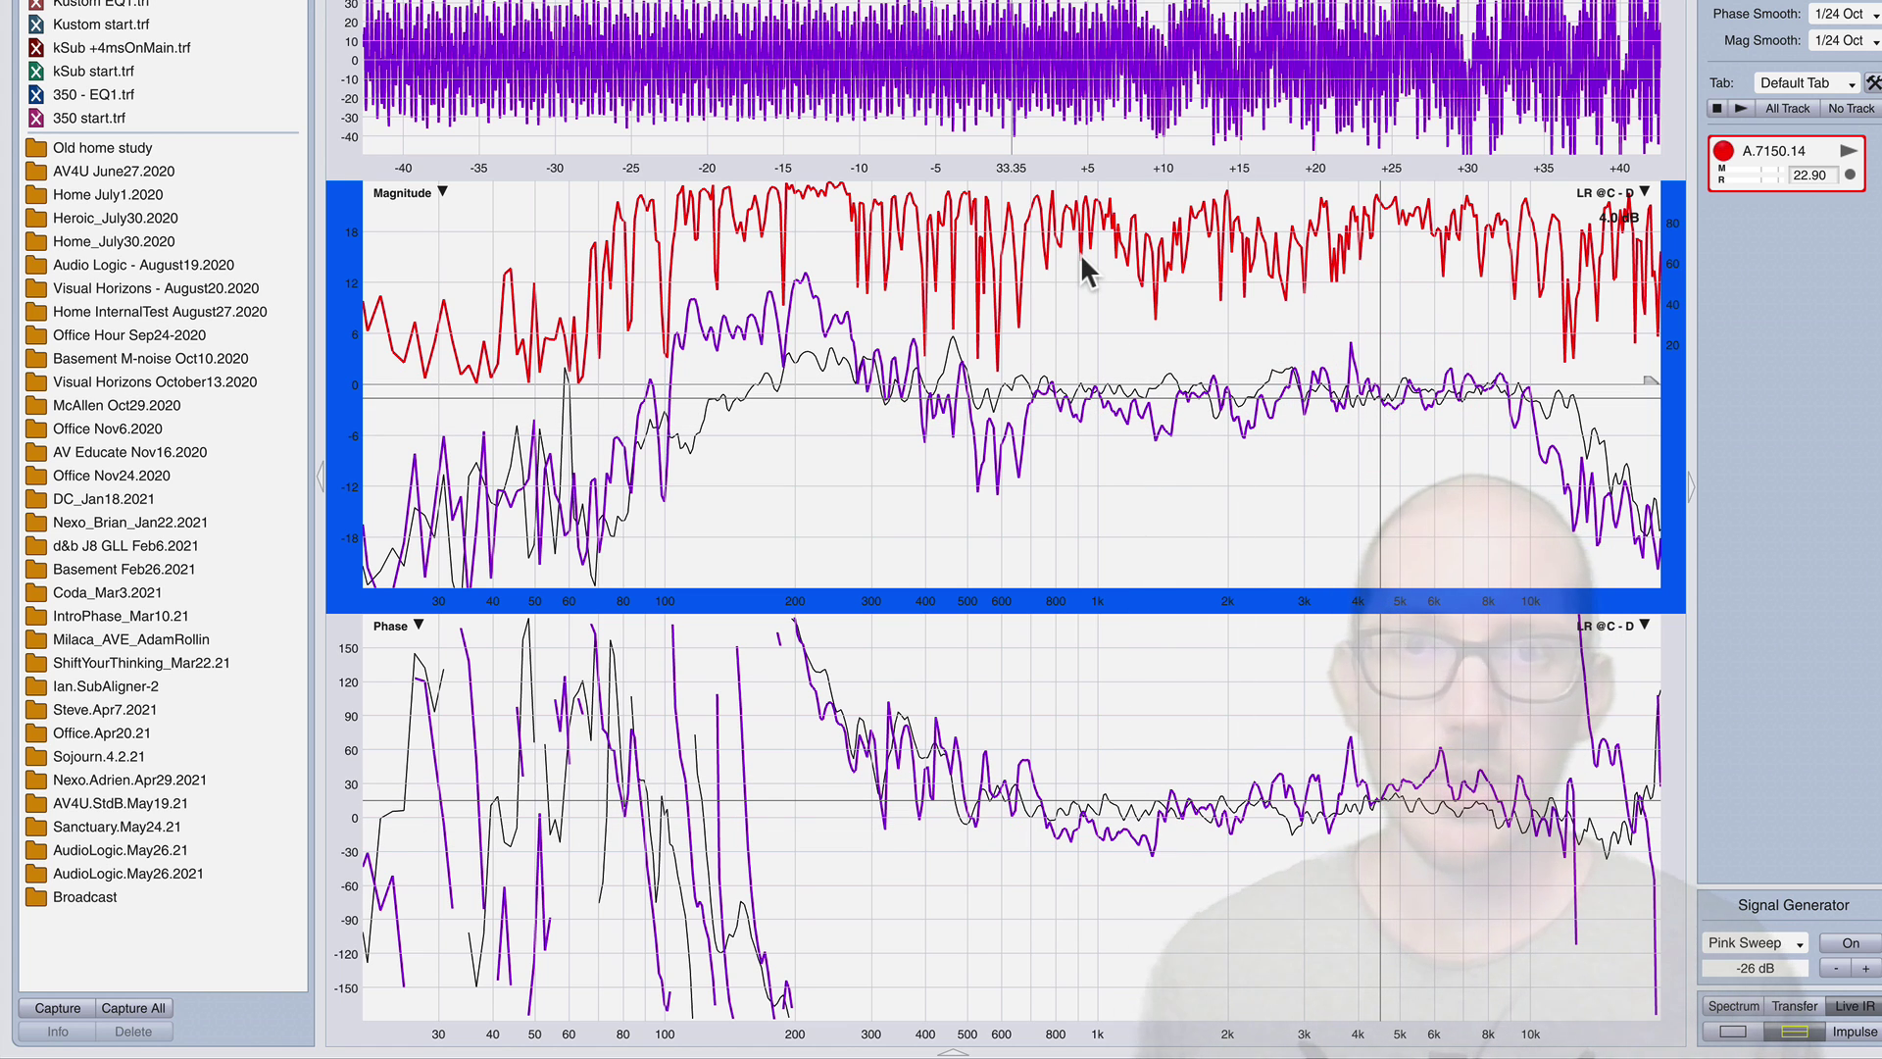
{"action": "key", "text": "super+Tab"}
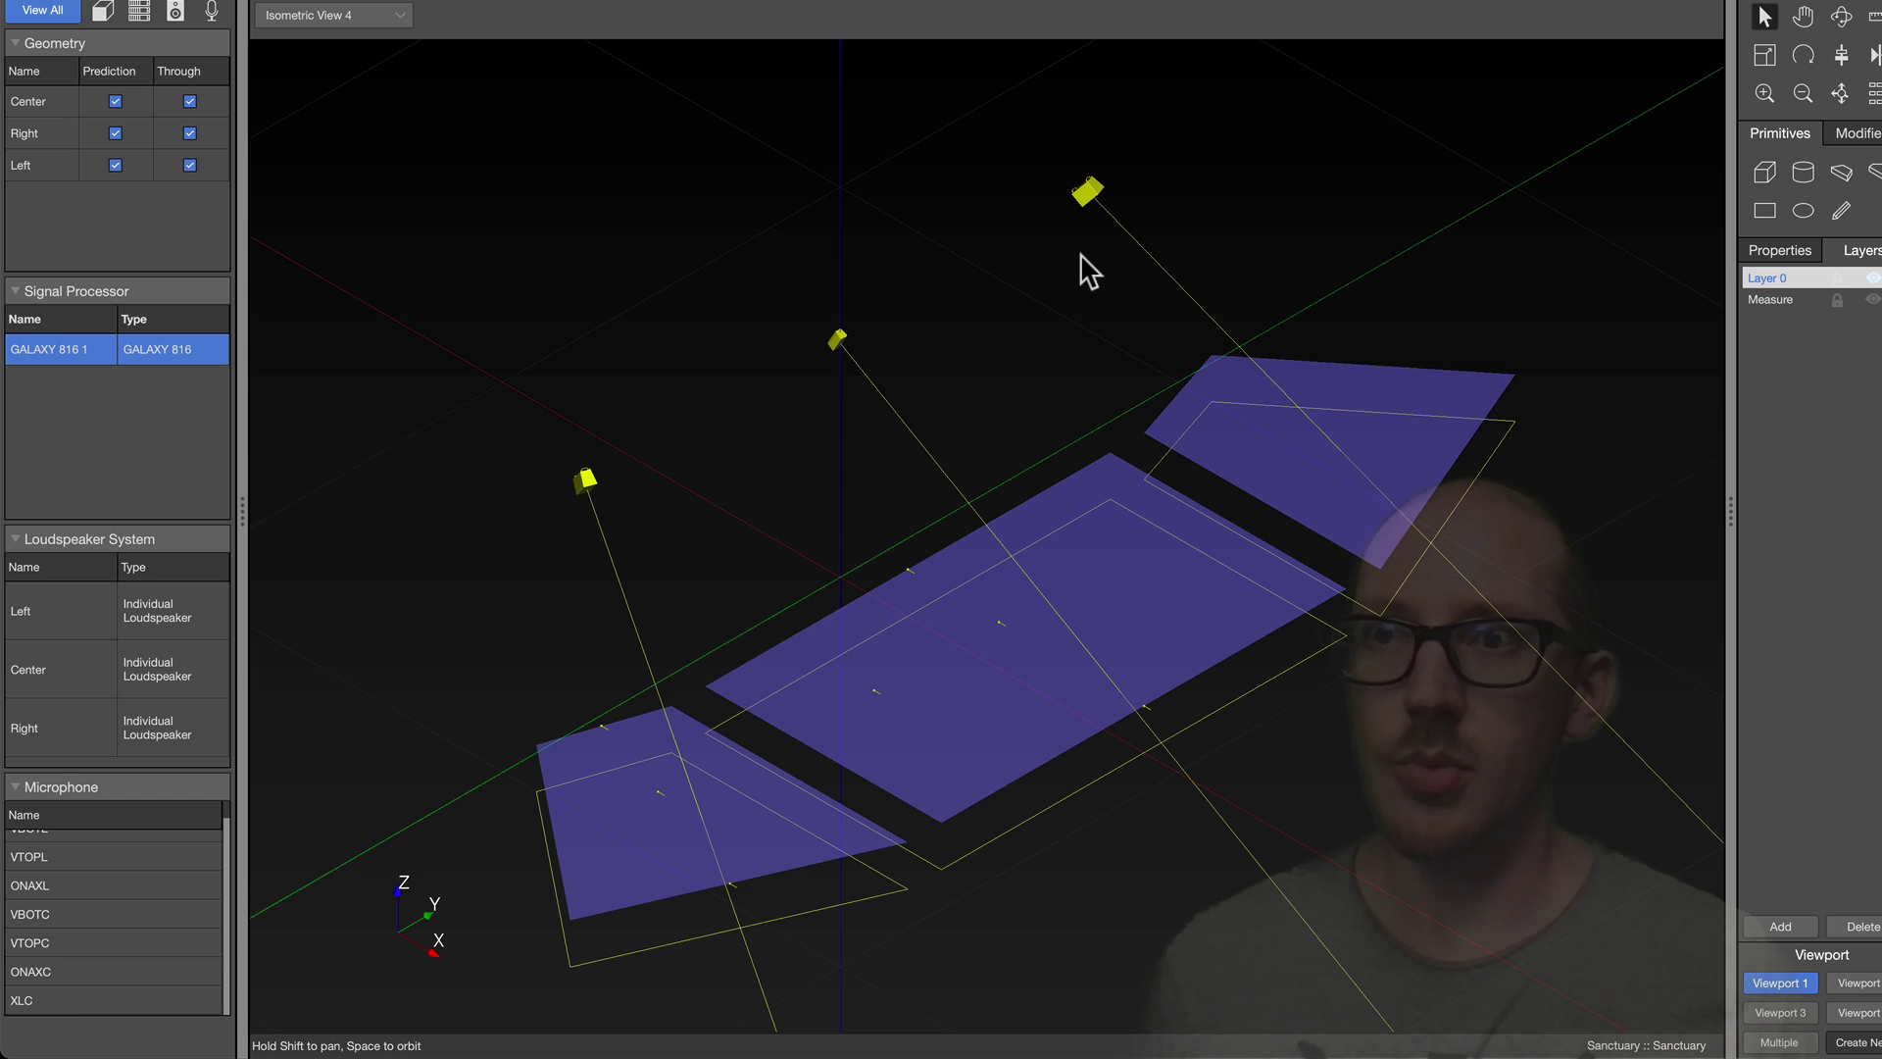
Switch to Top View 1 and calculate the pressure-map prediction across the audience planes.
{"action": "left_click", "coordinate": [382, 15]}
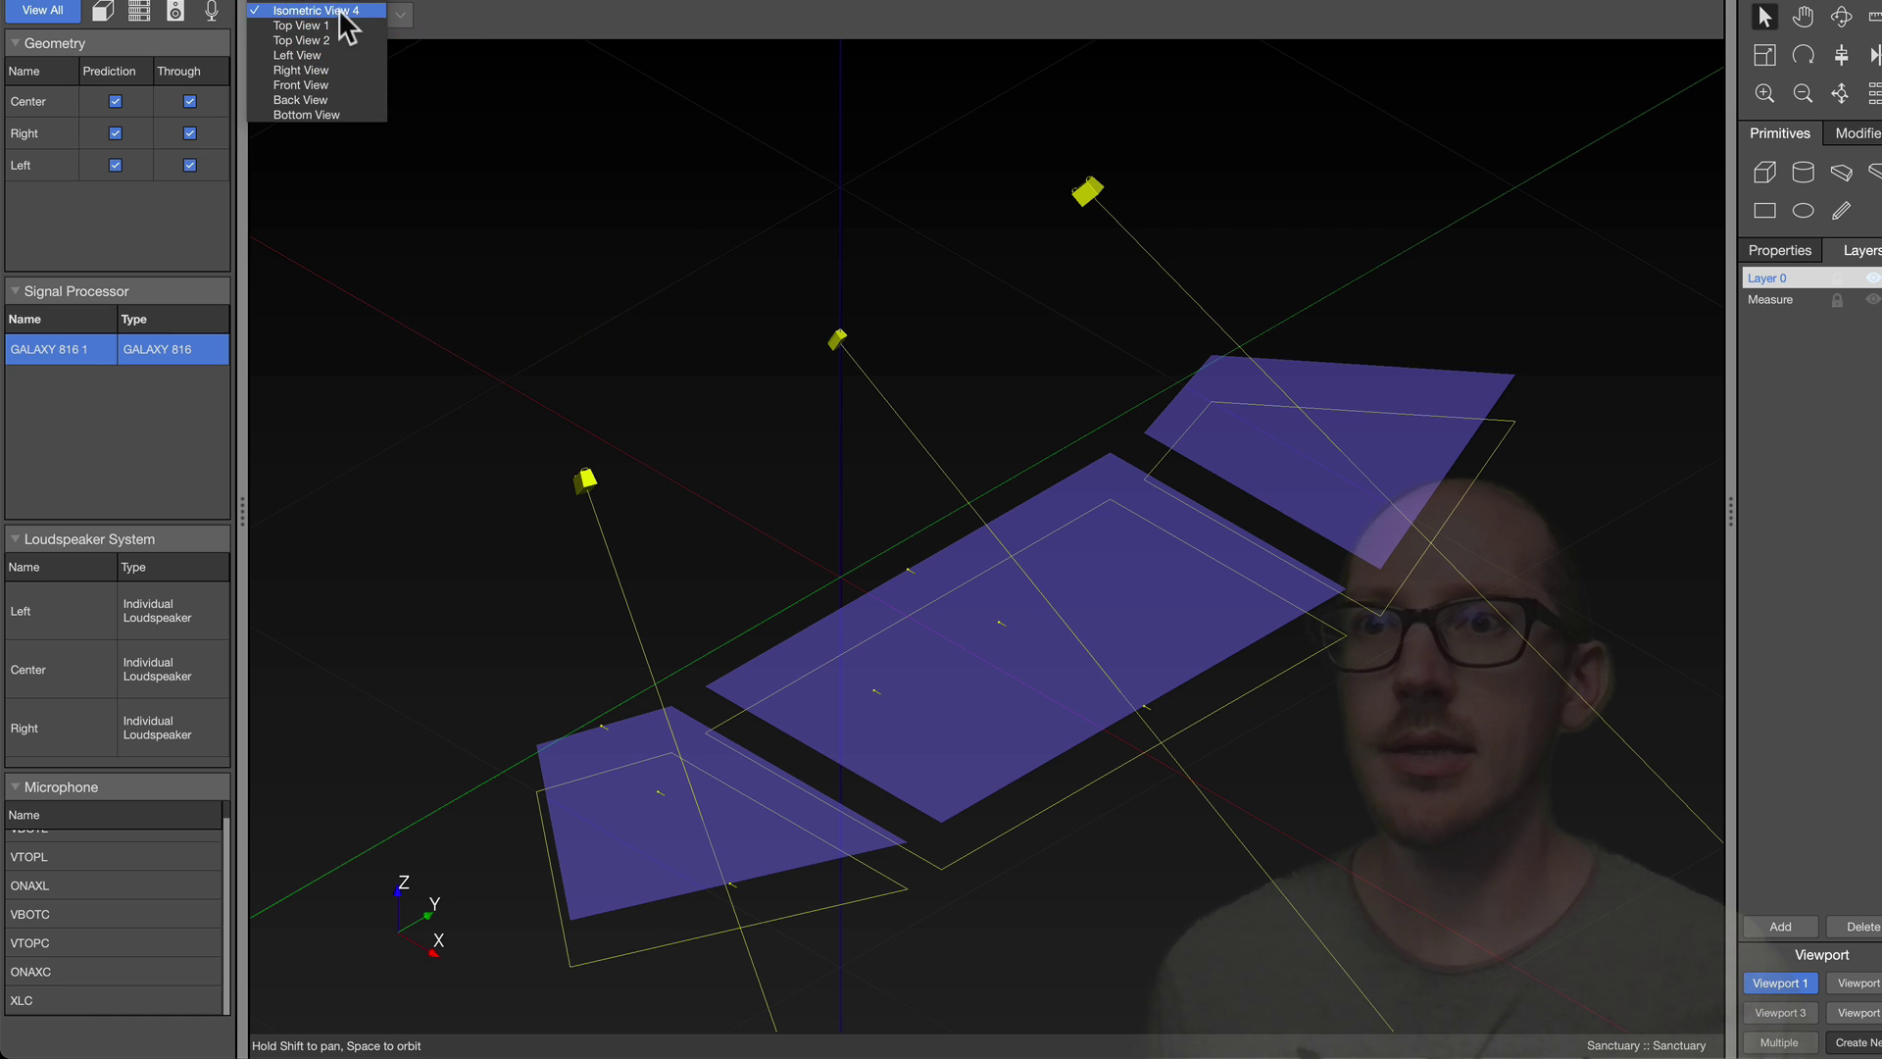
{"action": "left_click", "coordinate": [344, 25]}
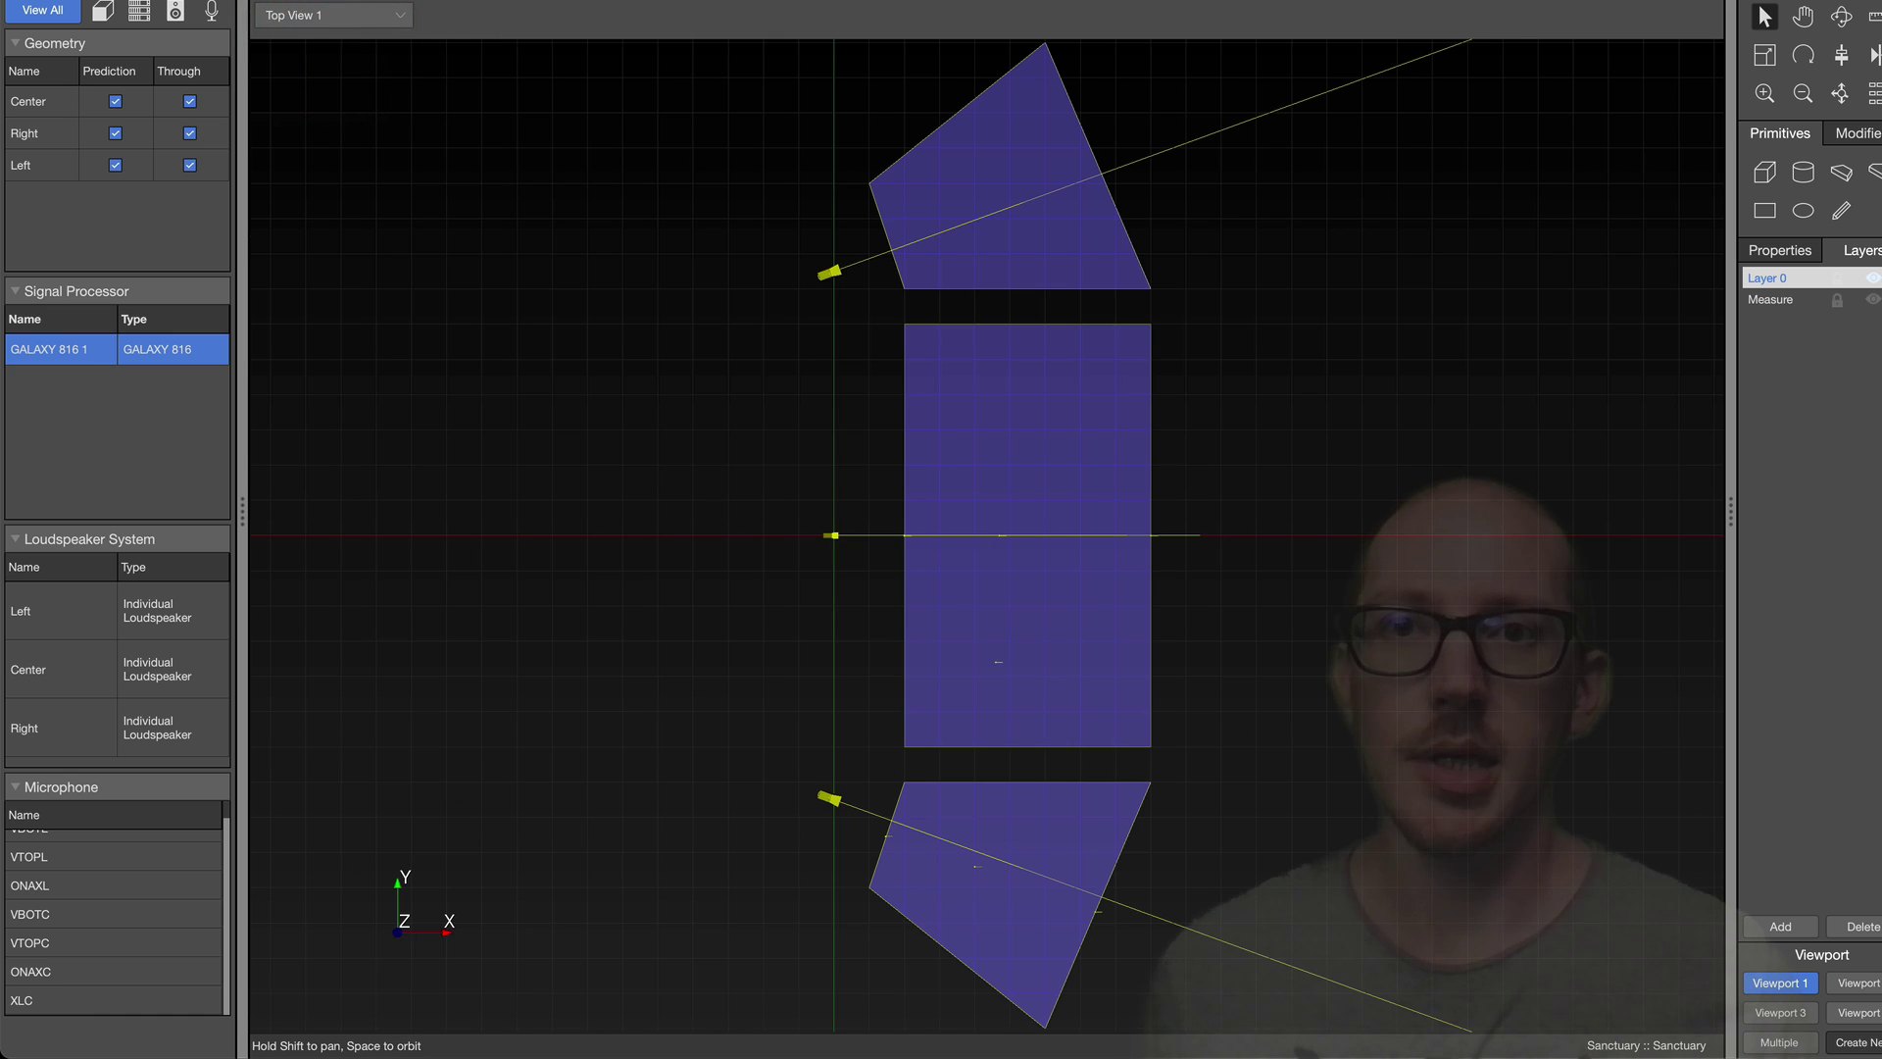
{"action": "key", "text": "super+p"}
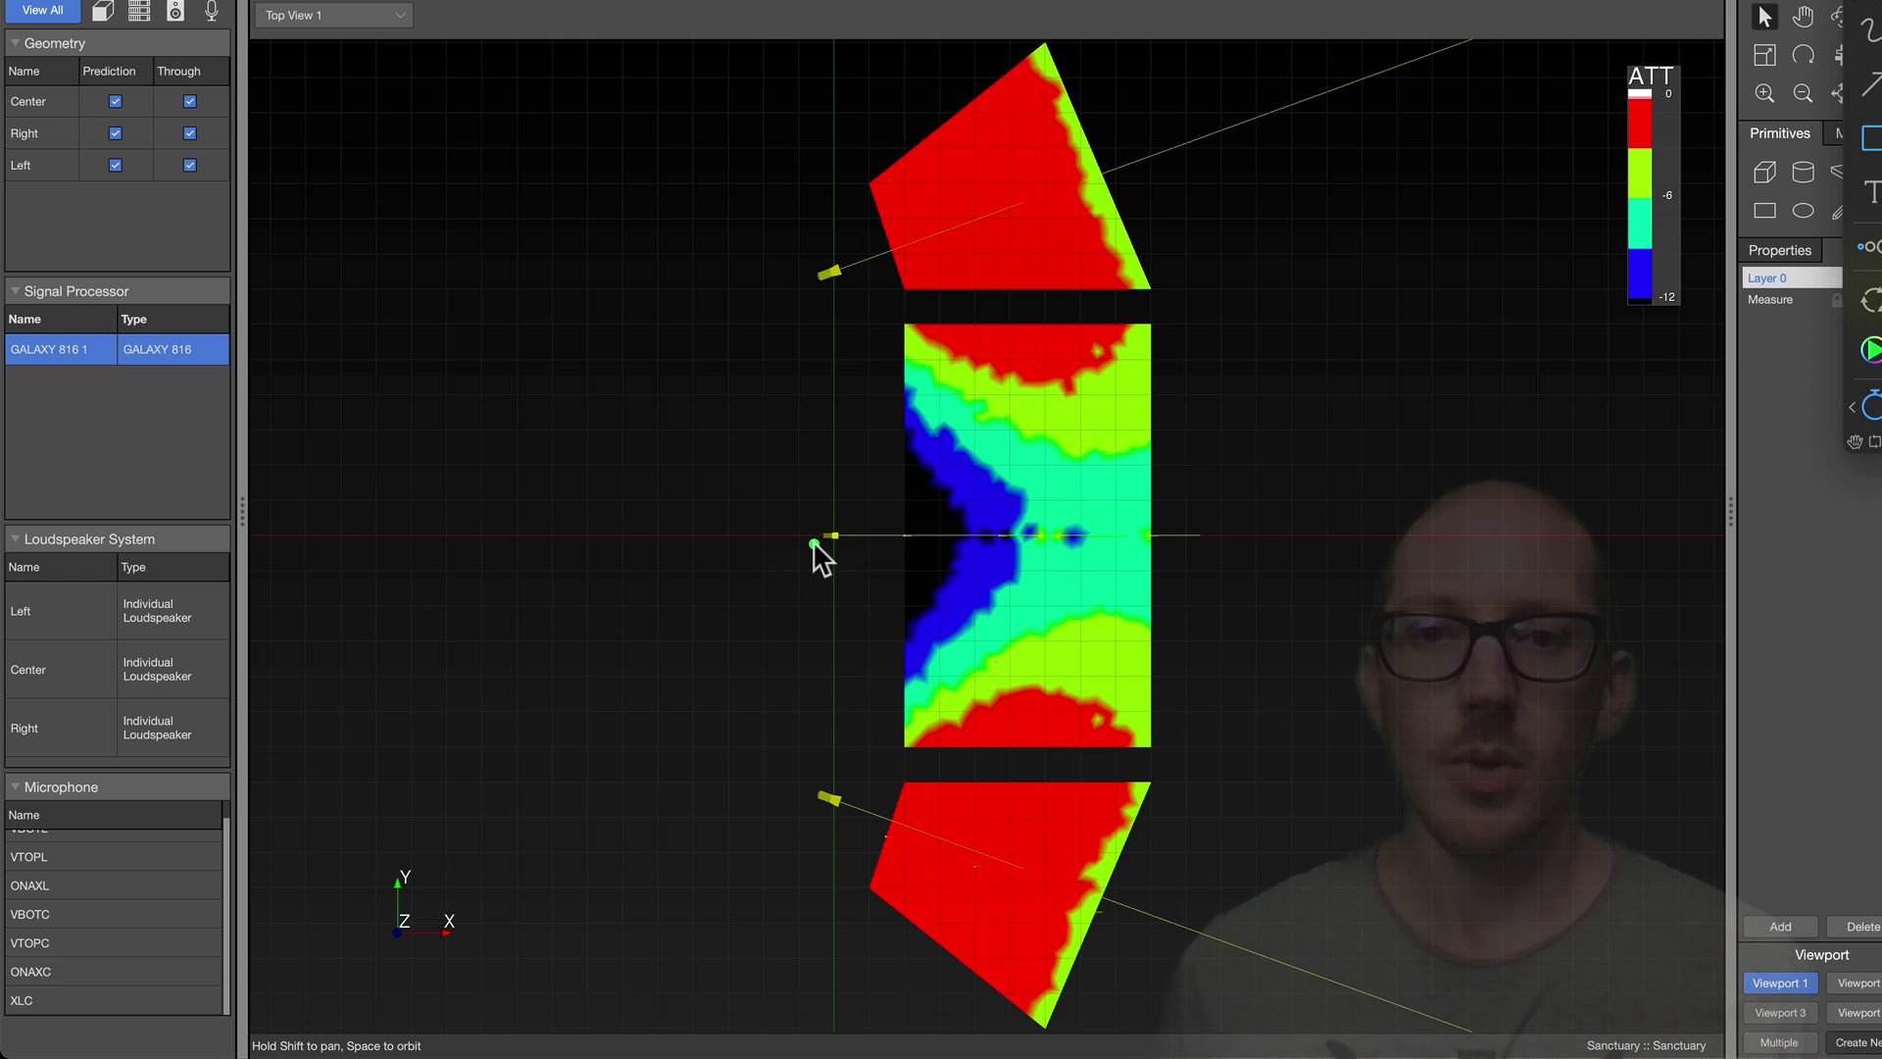
{"action": "mouse_move", "coordinate": [907, 399]}
{"action": "left_mouse_down"}
{"action": "mouse_move", "coordinate": [1074, 534]}
{"action": "mouse_move", "coordinate": [912, 683]}
{"action": "mouse_move", "coordinate": [892, 451]}
{"action": "mouse_move", "coordinate": [914, 417]}
{"action": "left_mouse_up"}
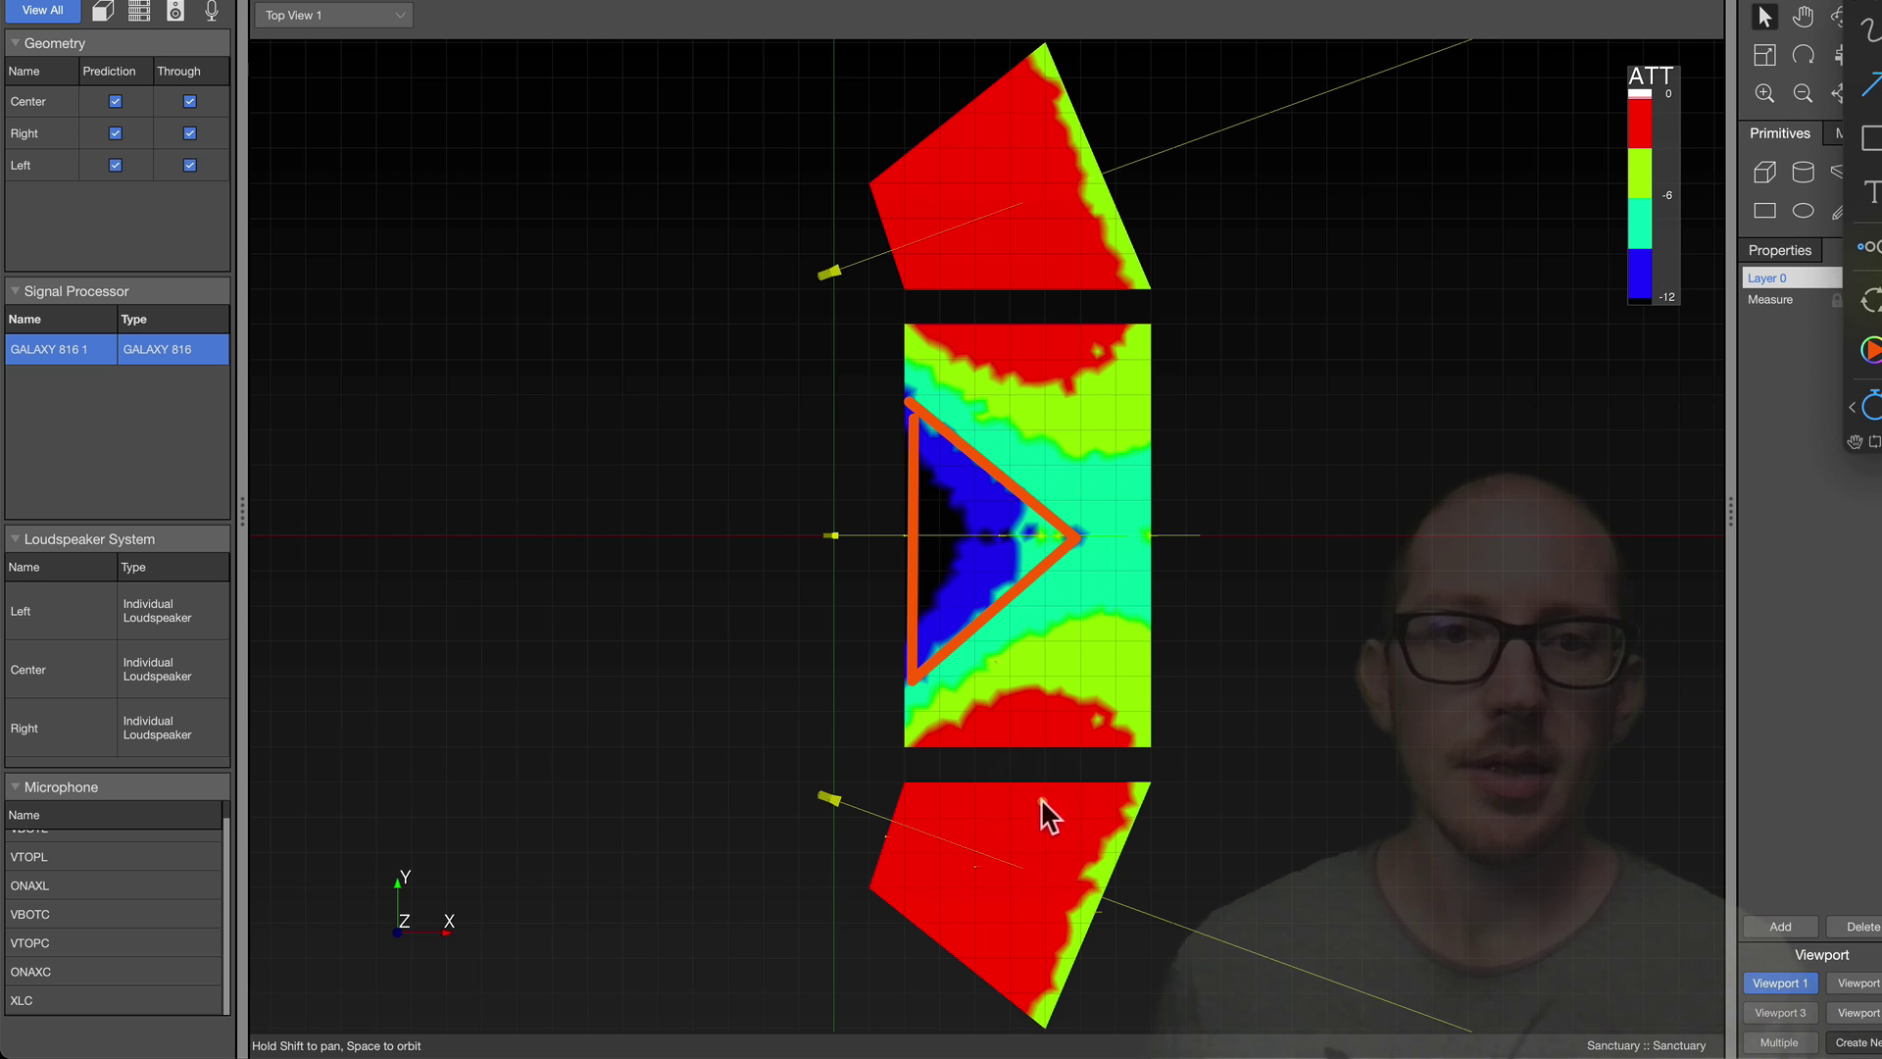
{"action": "left_click_drag", "start_coordinate": [1043, 803], "coordinate": [1152, 536]}
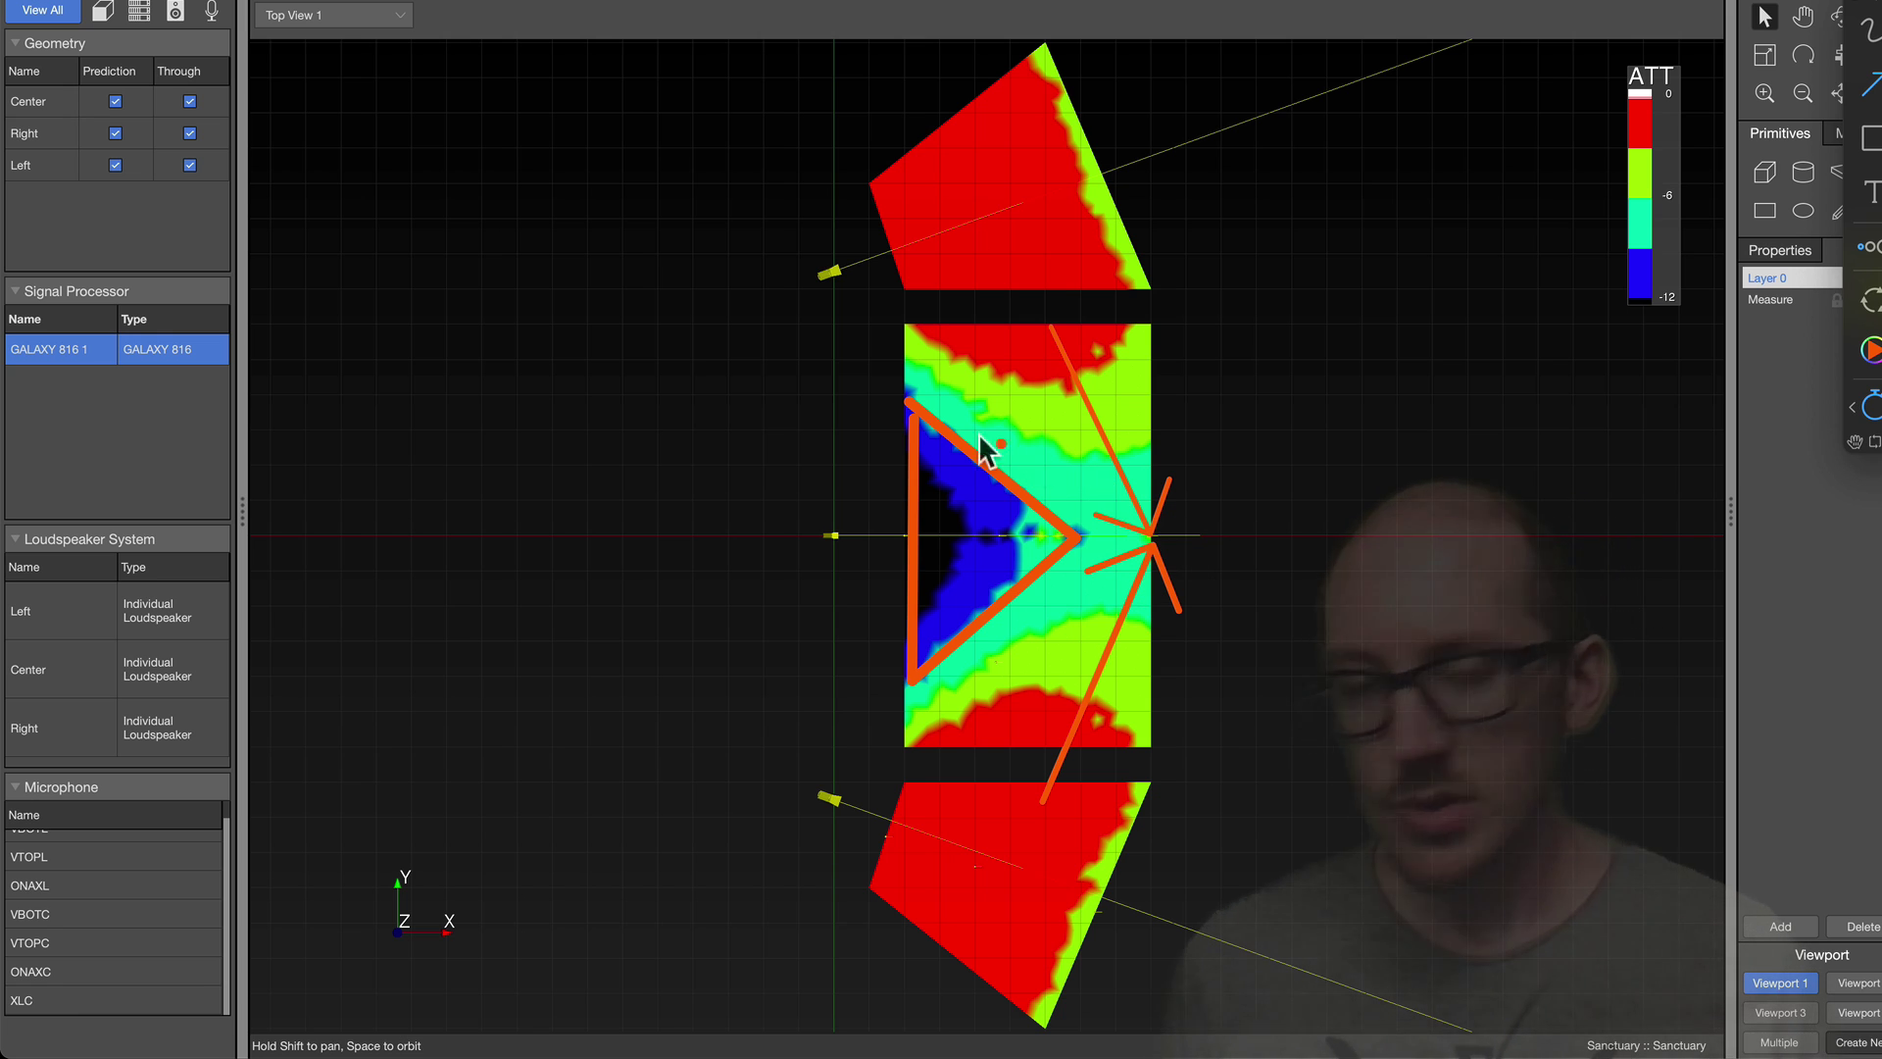
{"action": "left_click", "coordinate": [828, 495]}
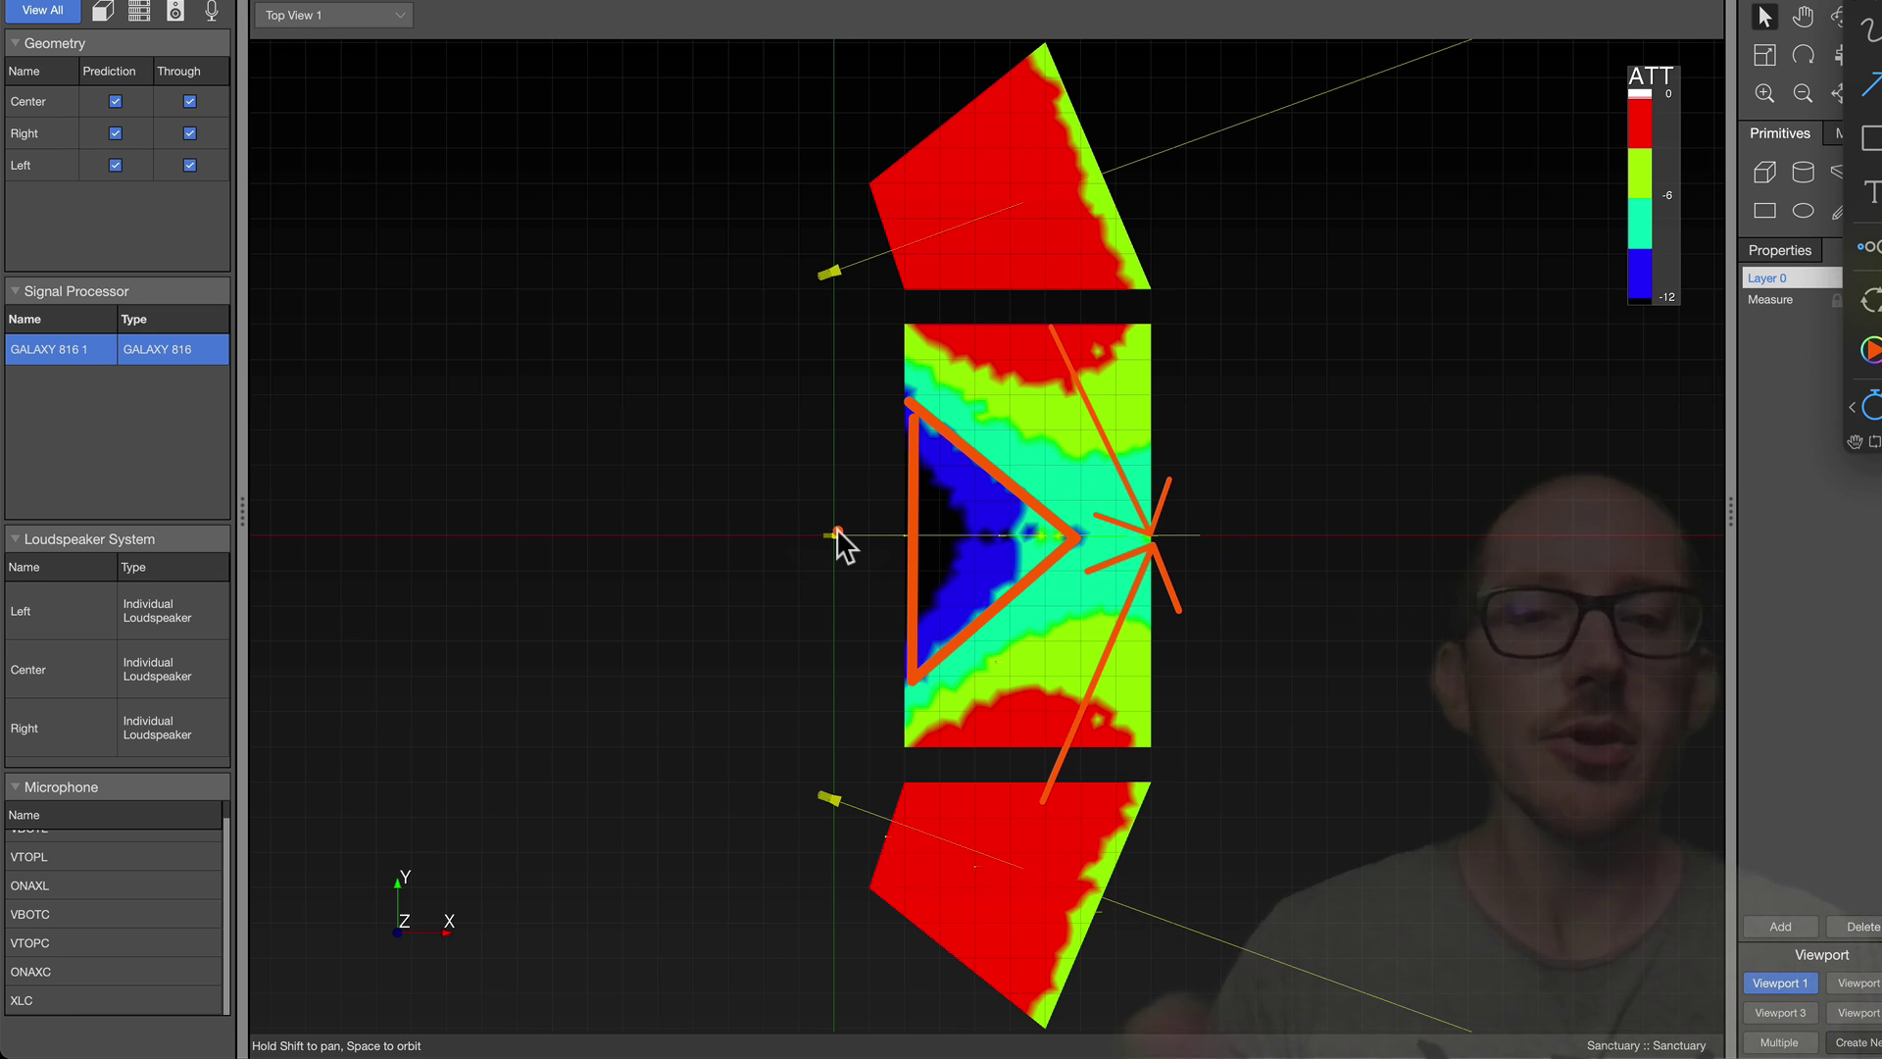
{"action": "key", "text": "Escape"}
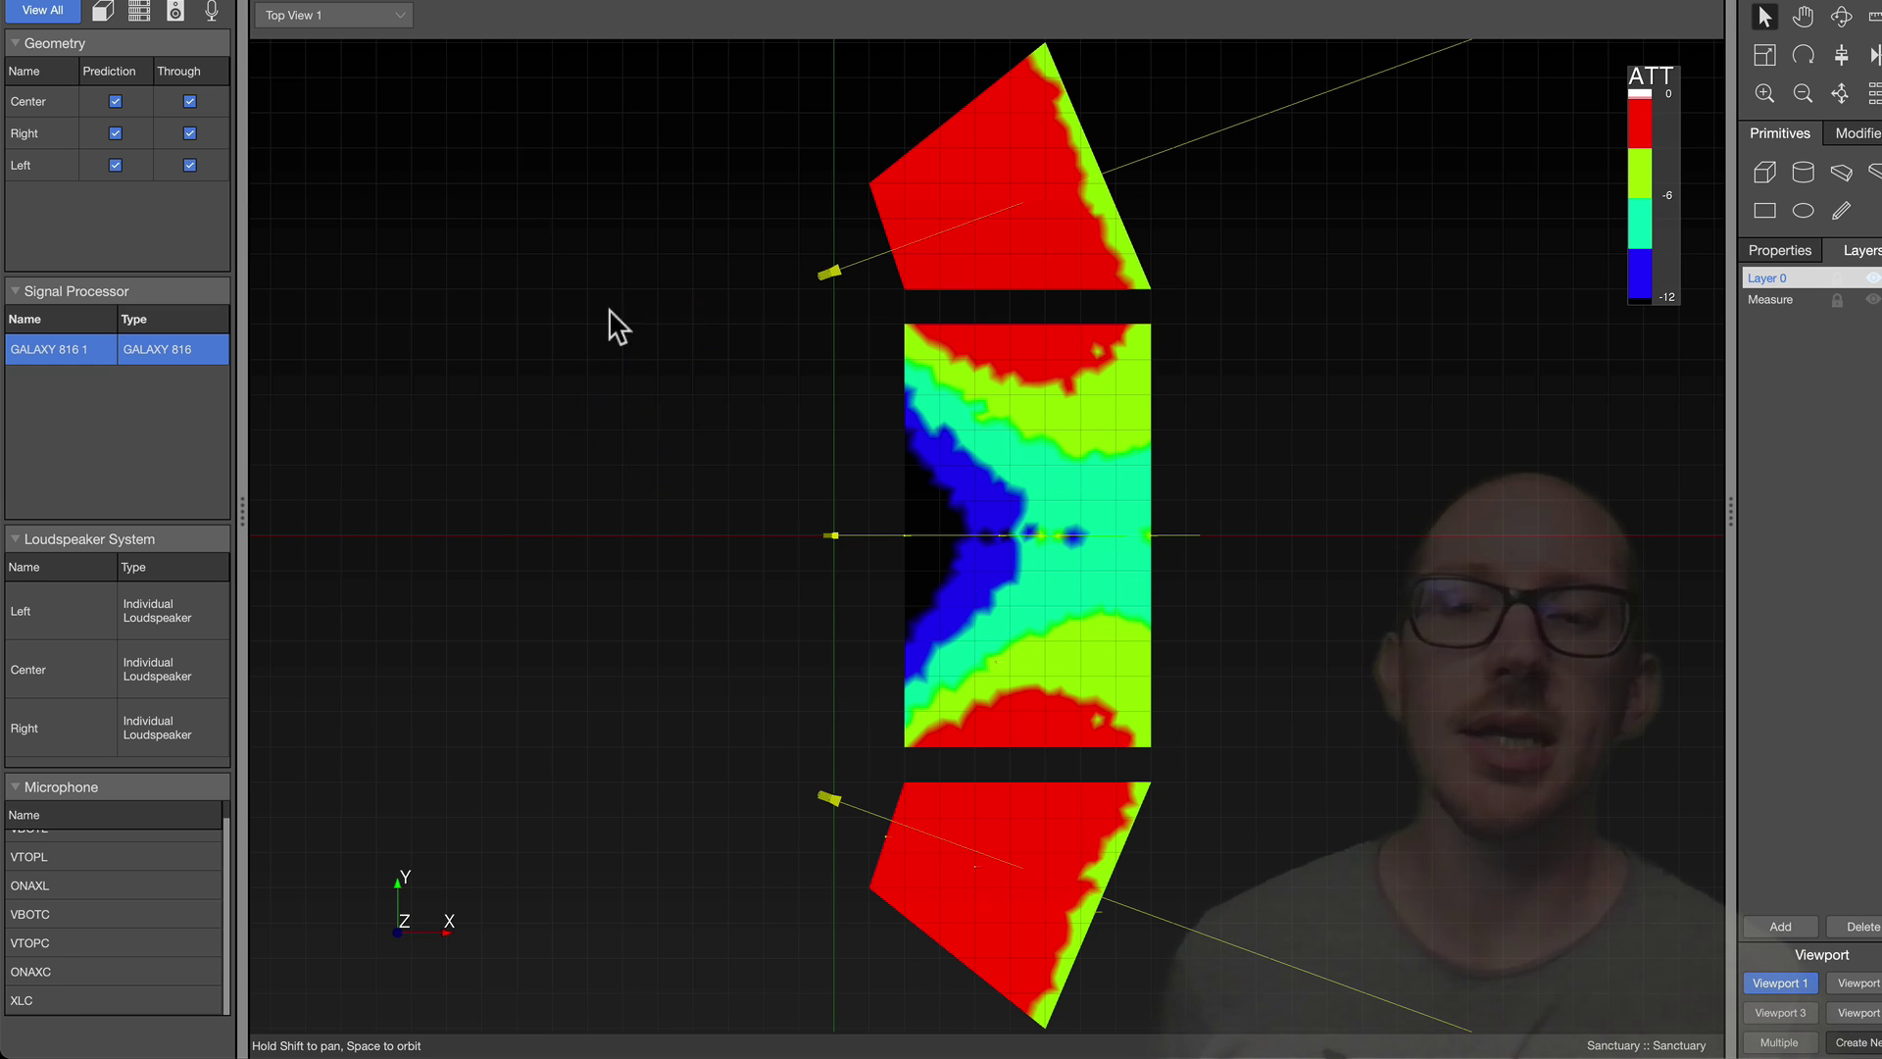
Return to the isometric view and toggle the centre loudspeaker's selection several times.
{"action": "left_click", "coordinate": [402, 12]}
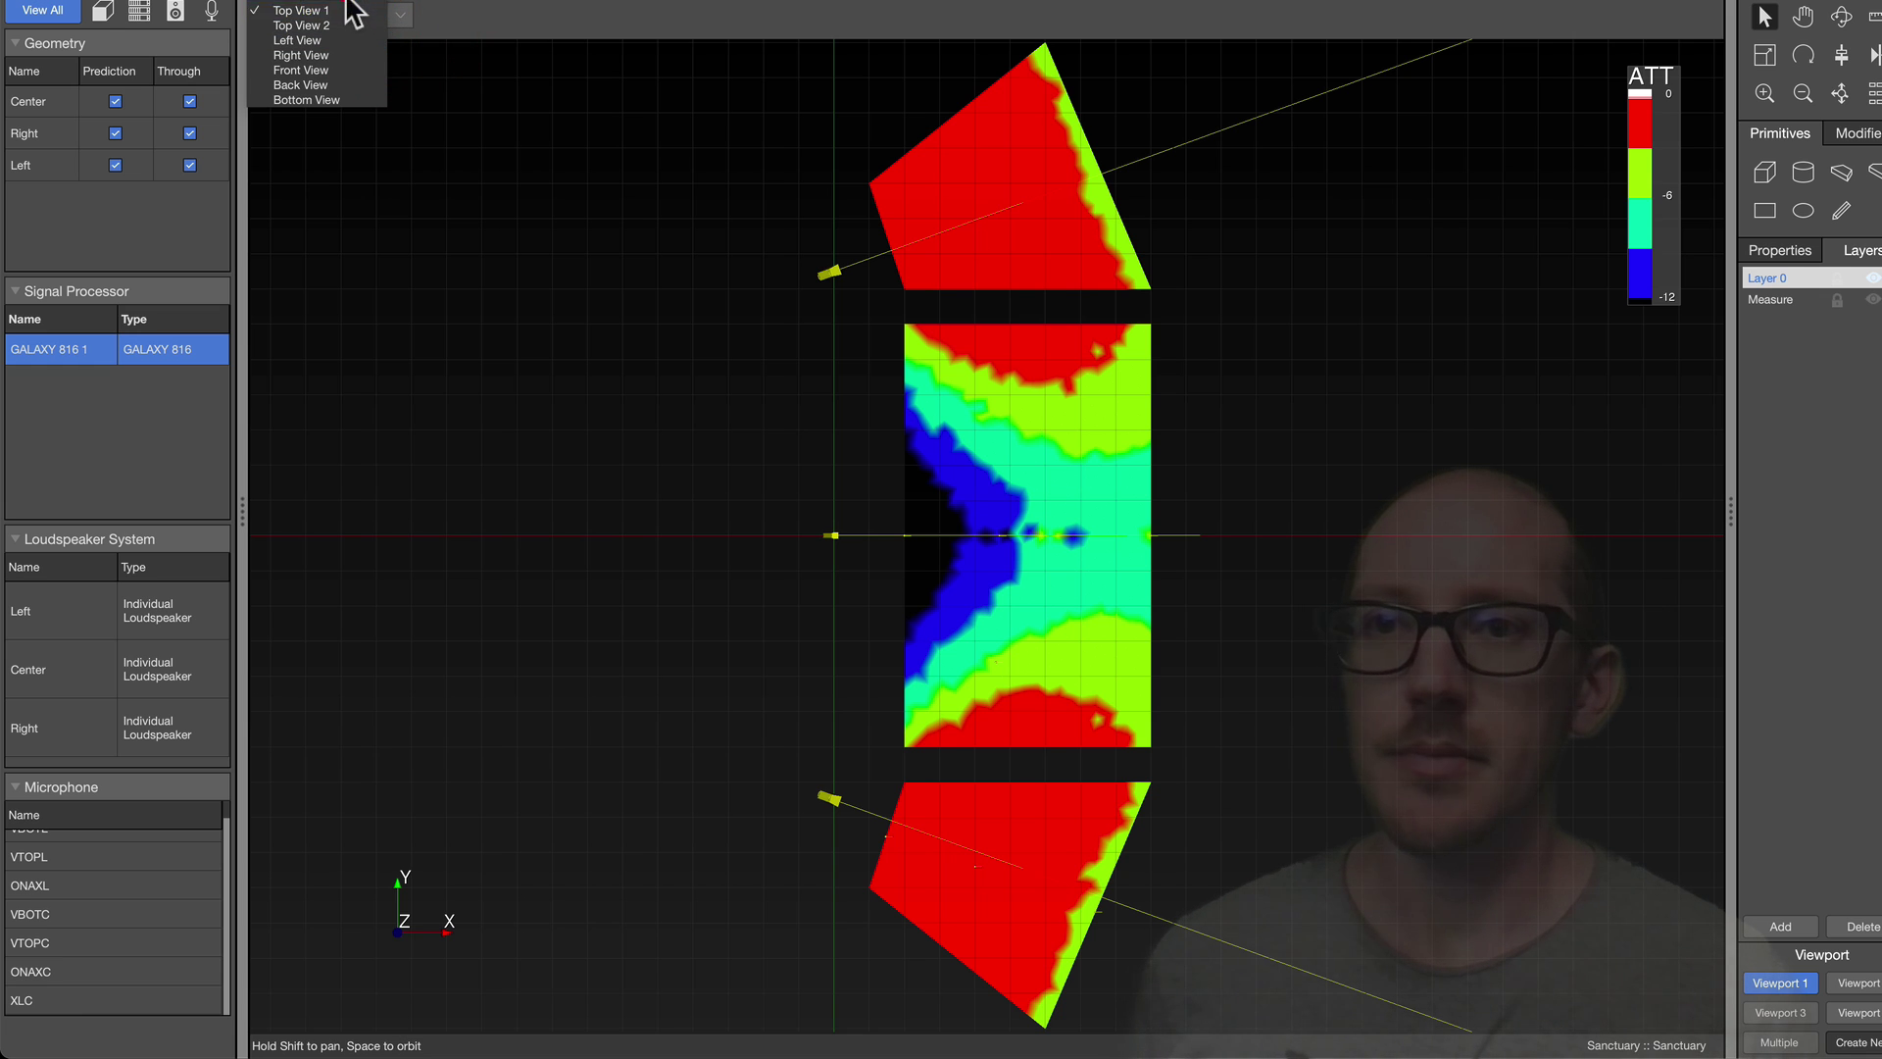
{"action": "left_click", "coordinate": [349, 10]}
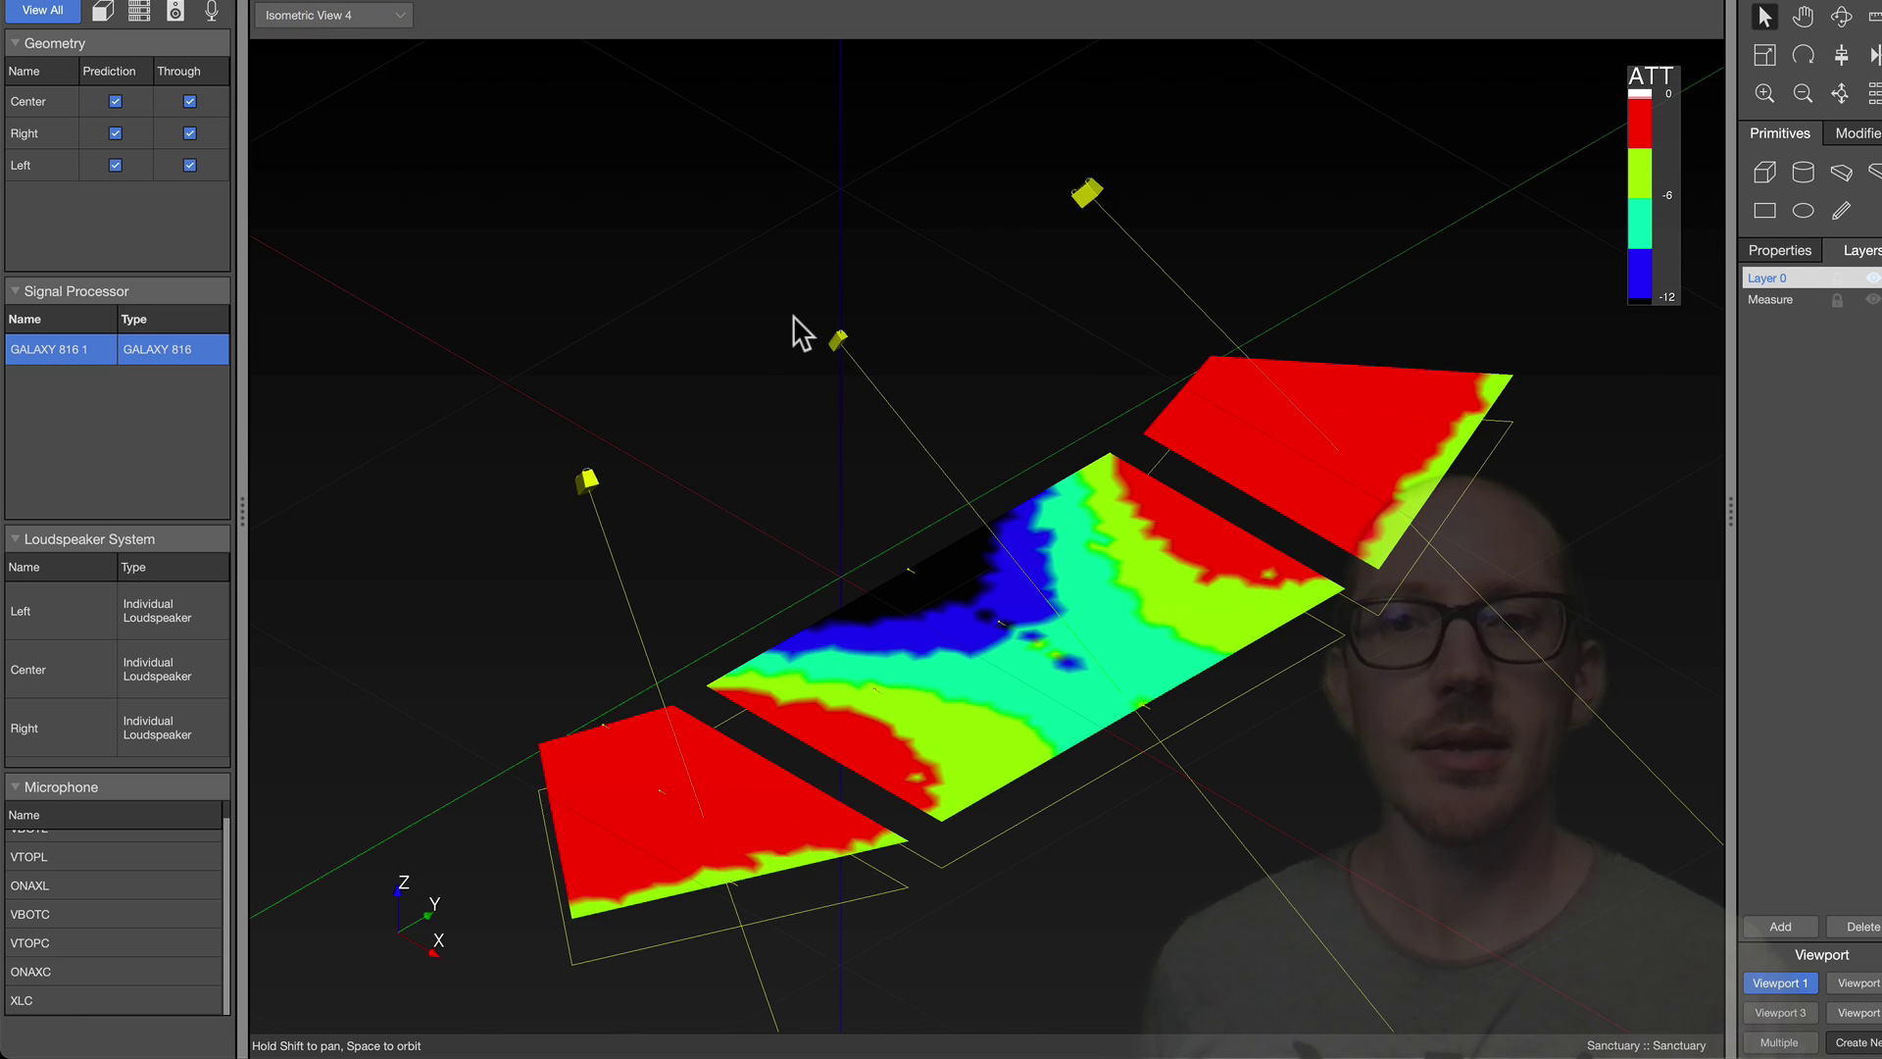
{"action": "left_click", "coordinate": [893, 380]}
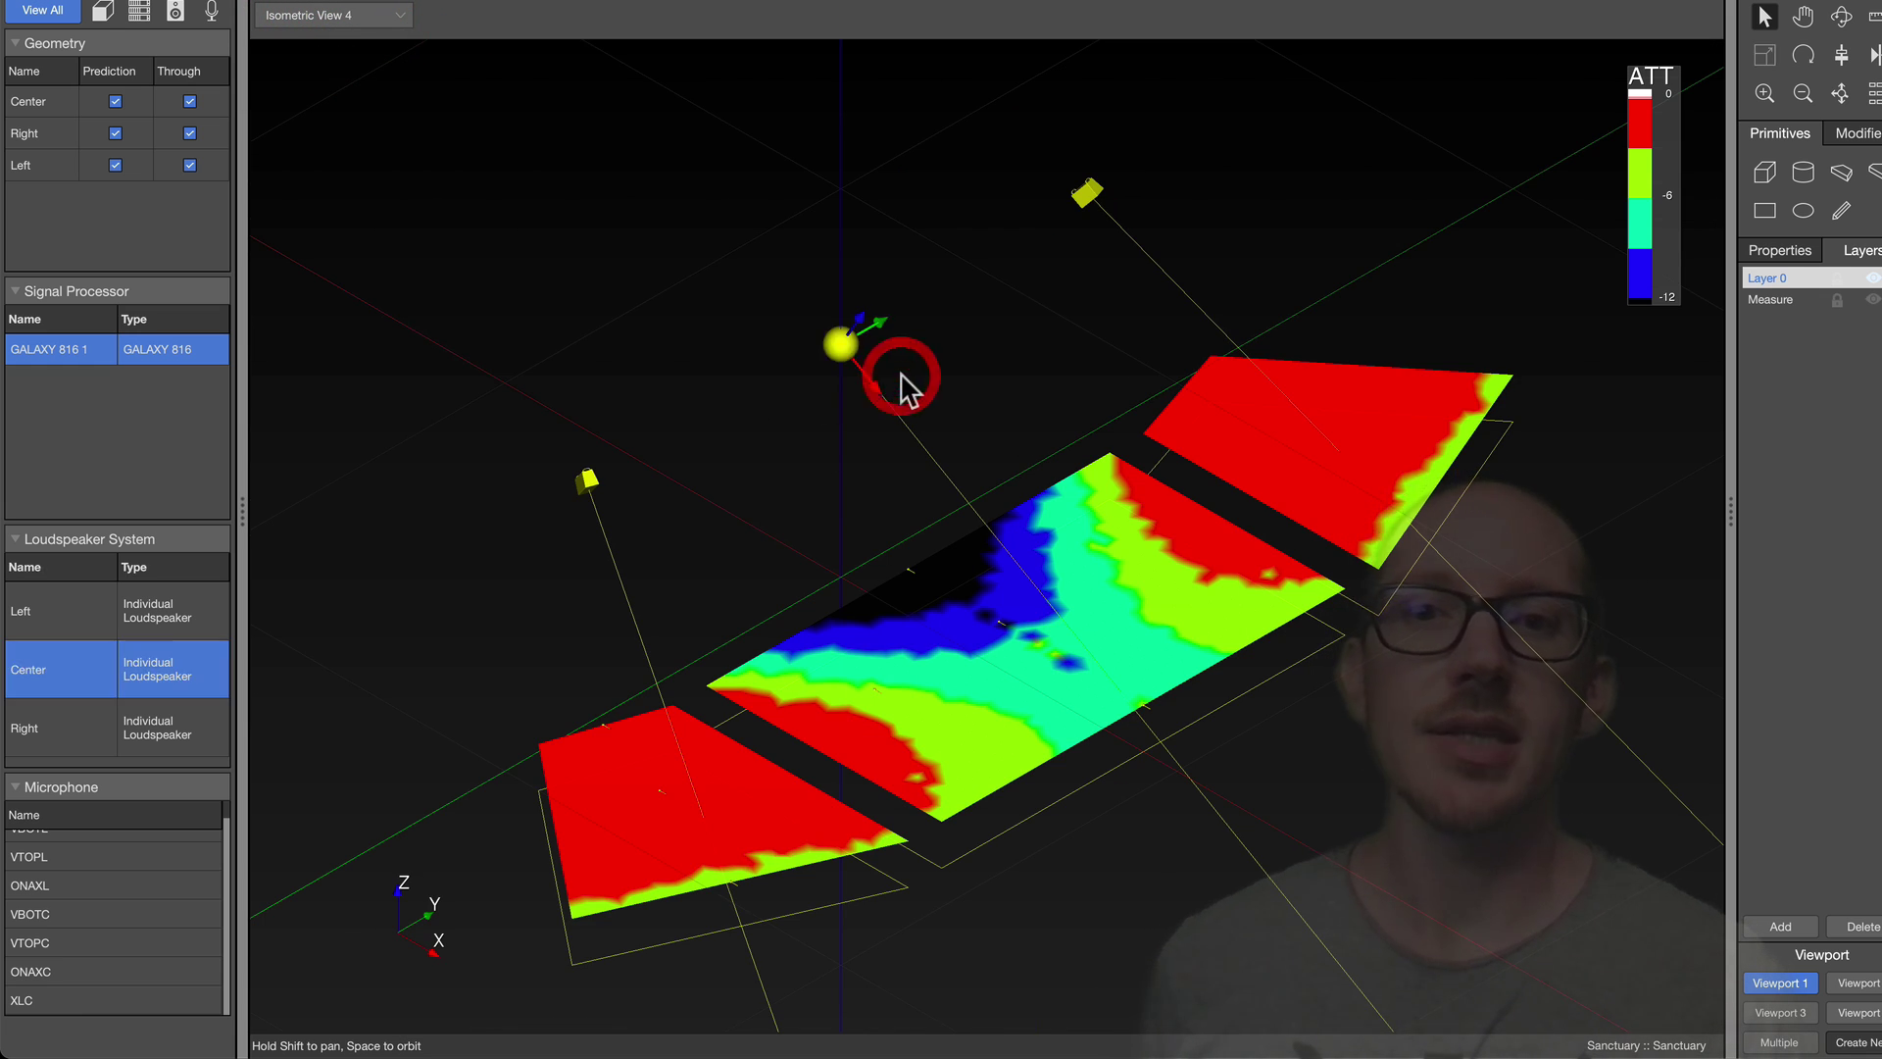
{"action": "left_click", "coordinate": [745, 292]}
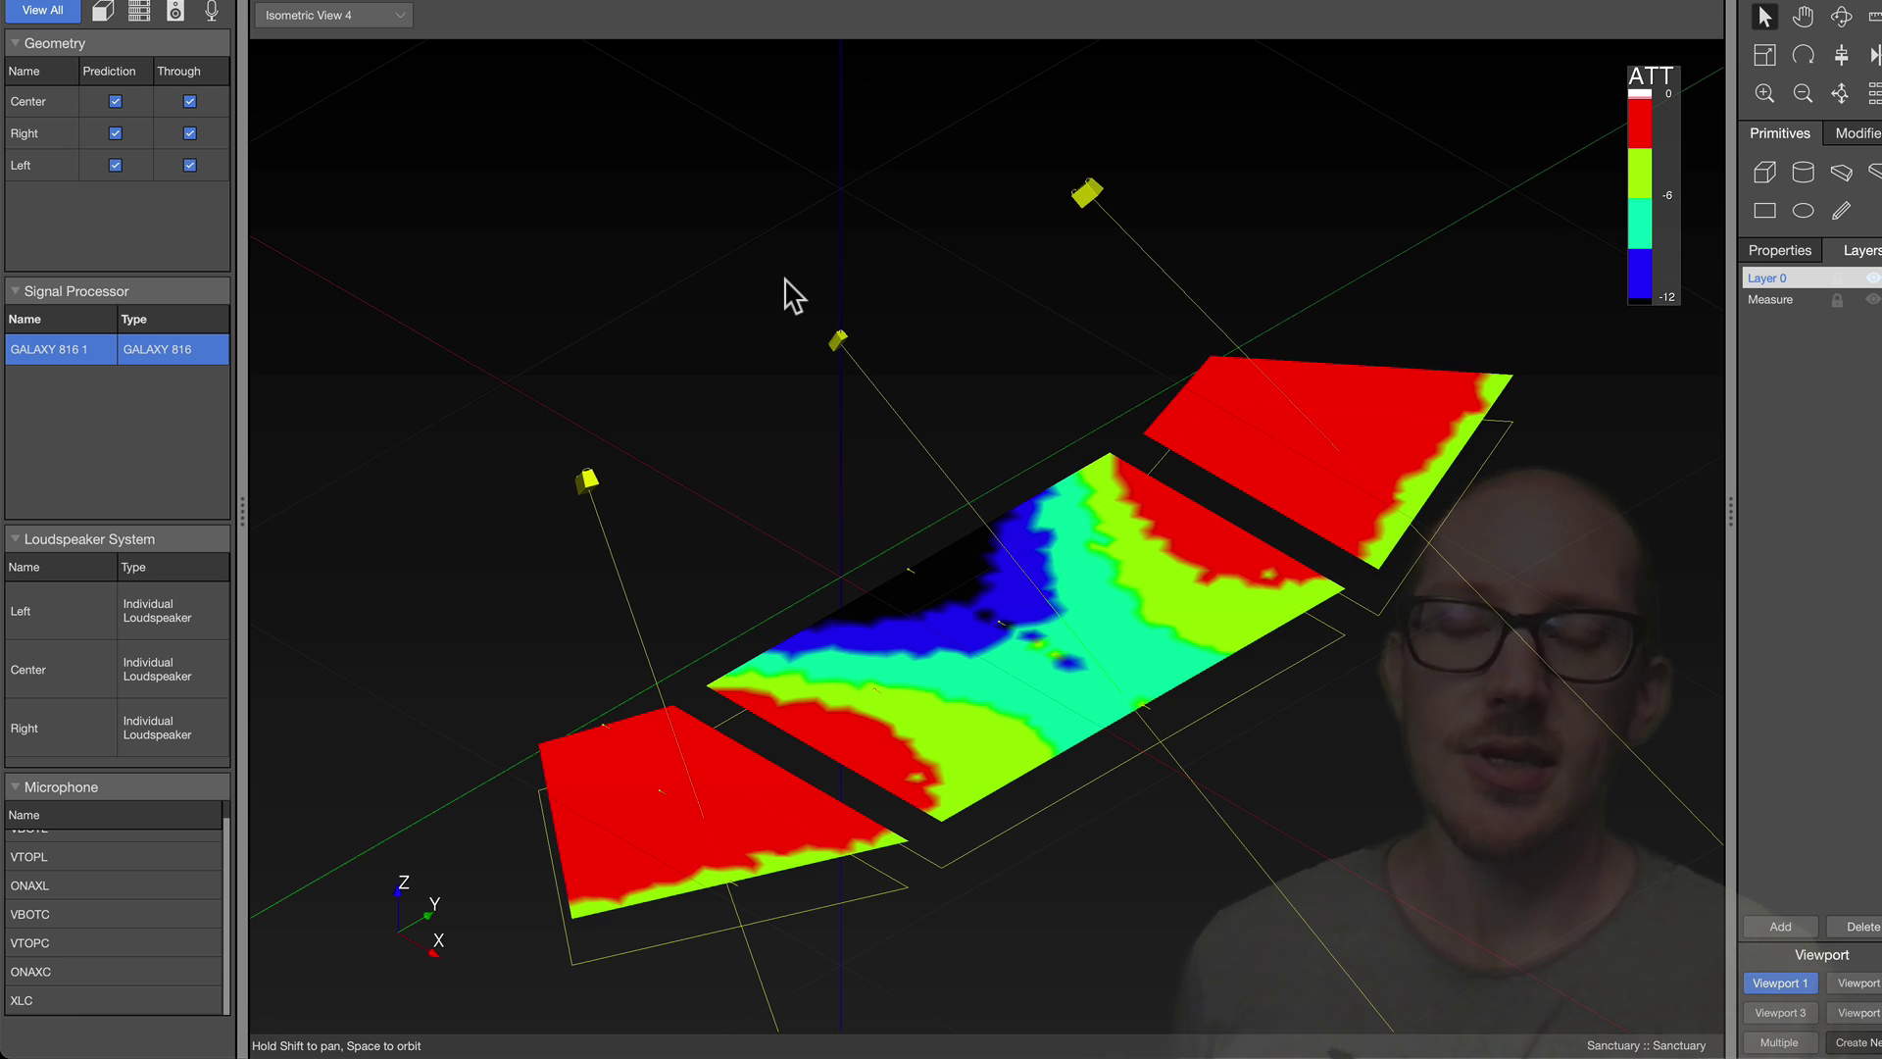
{"action": "left_click", "coordinate": [898, 384]}
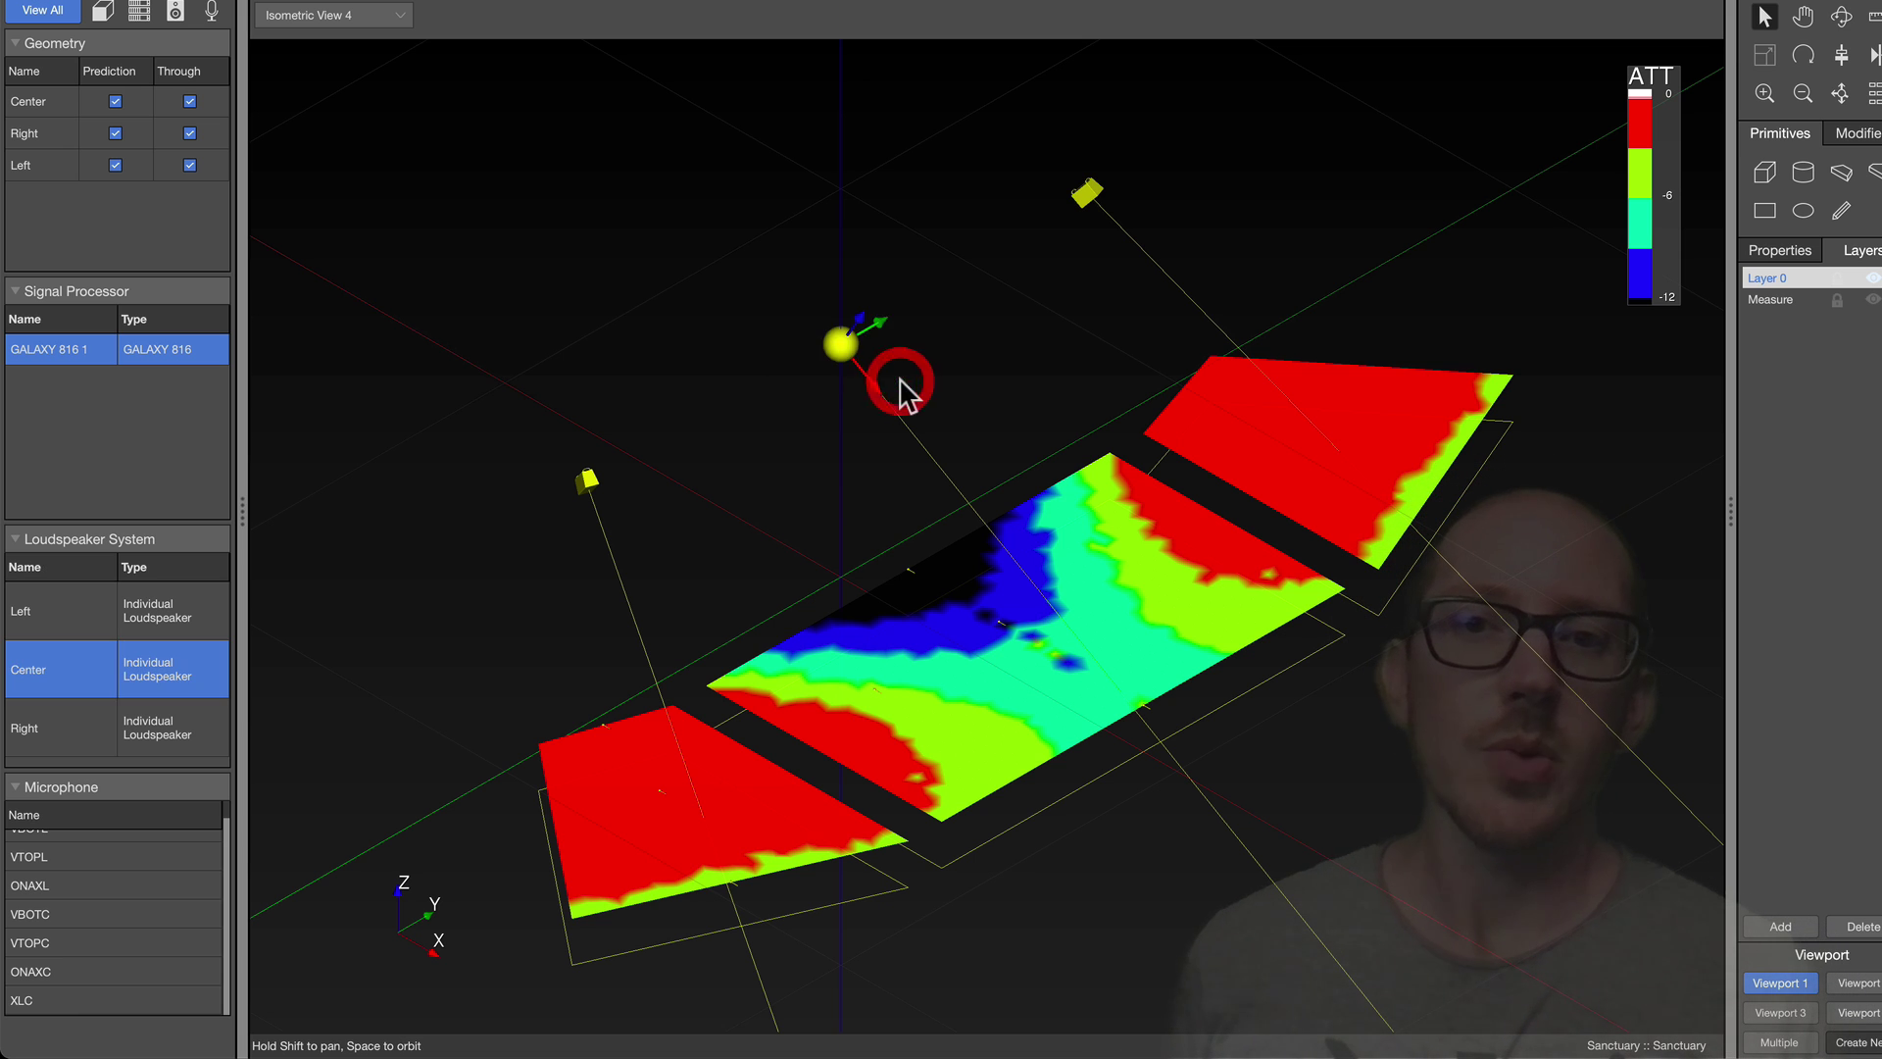
{"action": "left_click", "coordinate": [804, 282]}
{"action": "left_click", "coordinate": [906, 397]}
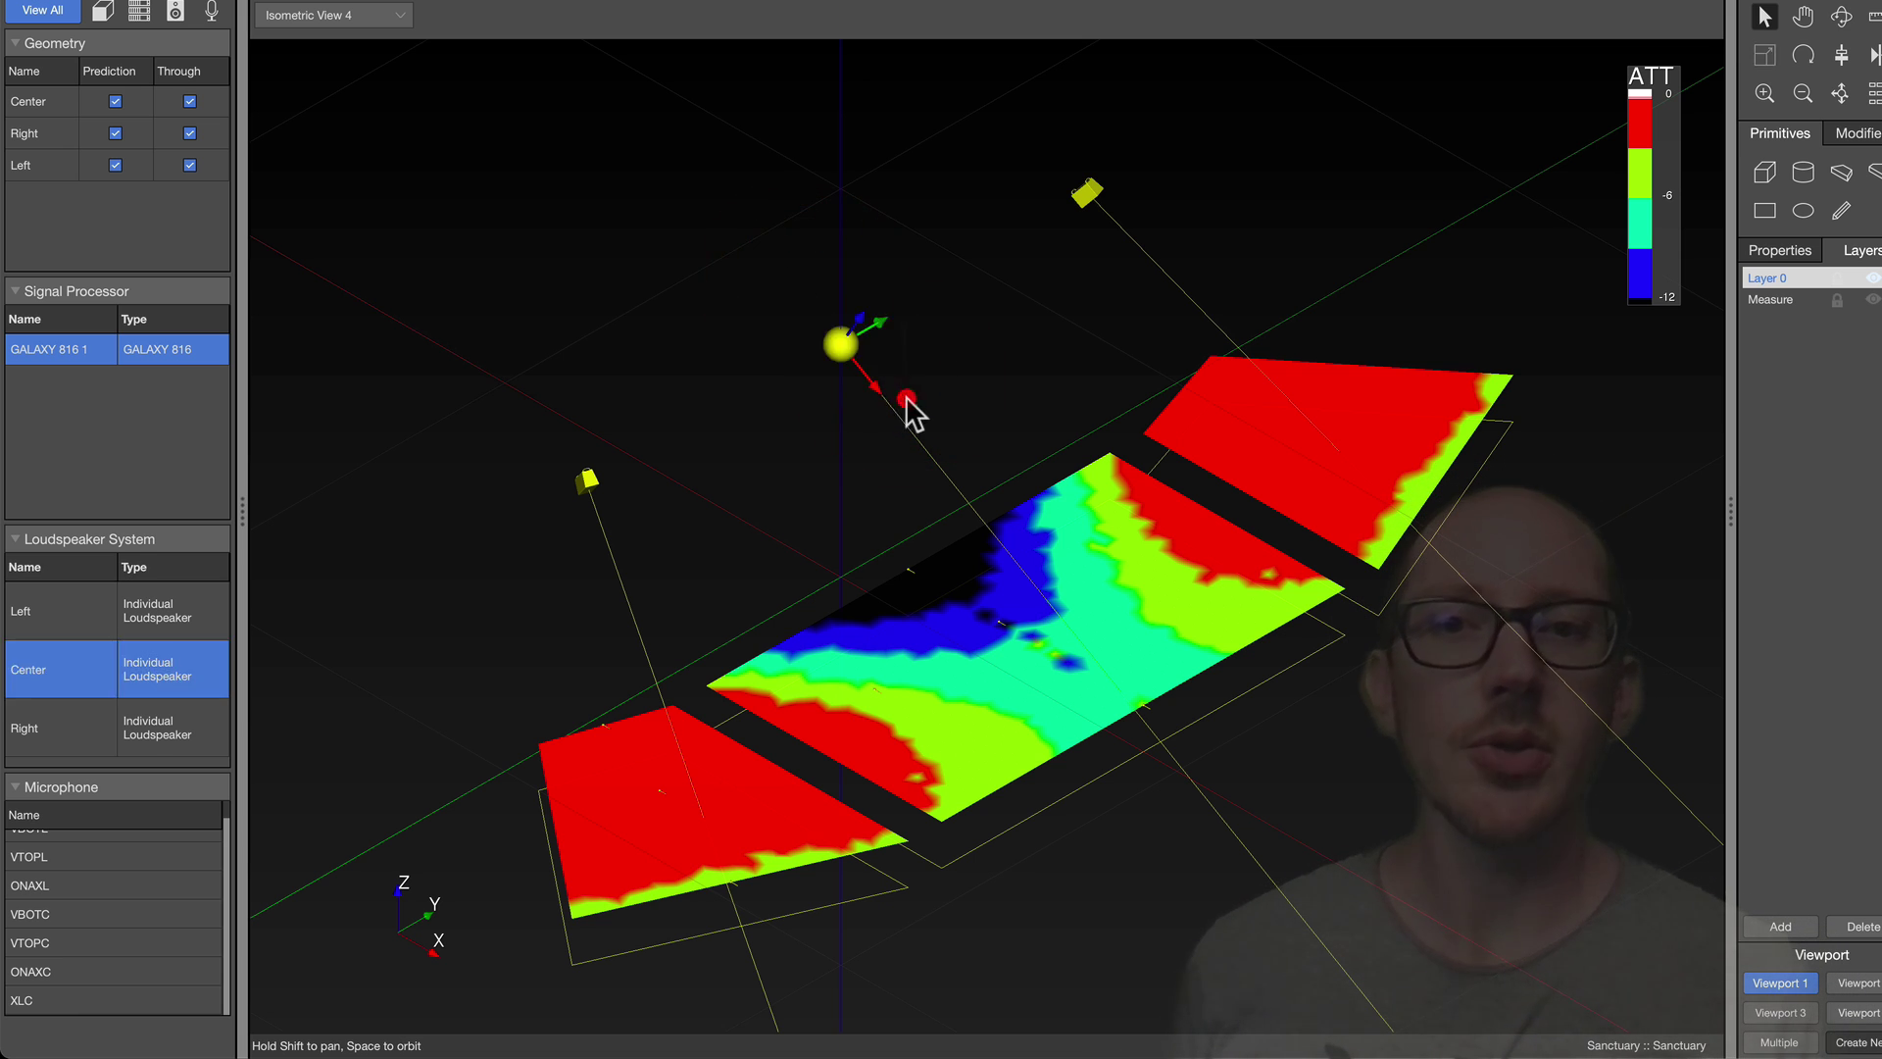
{"action": "left_click", "coordinate": [759, 325]}
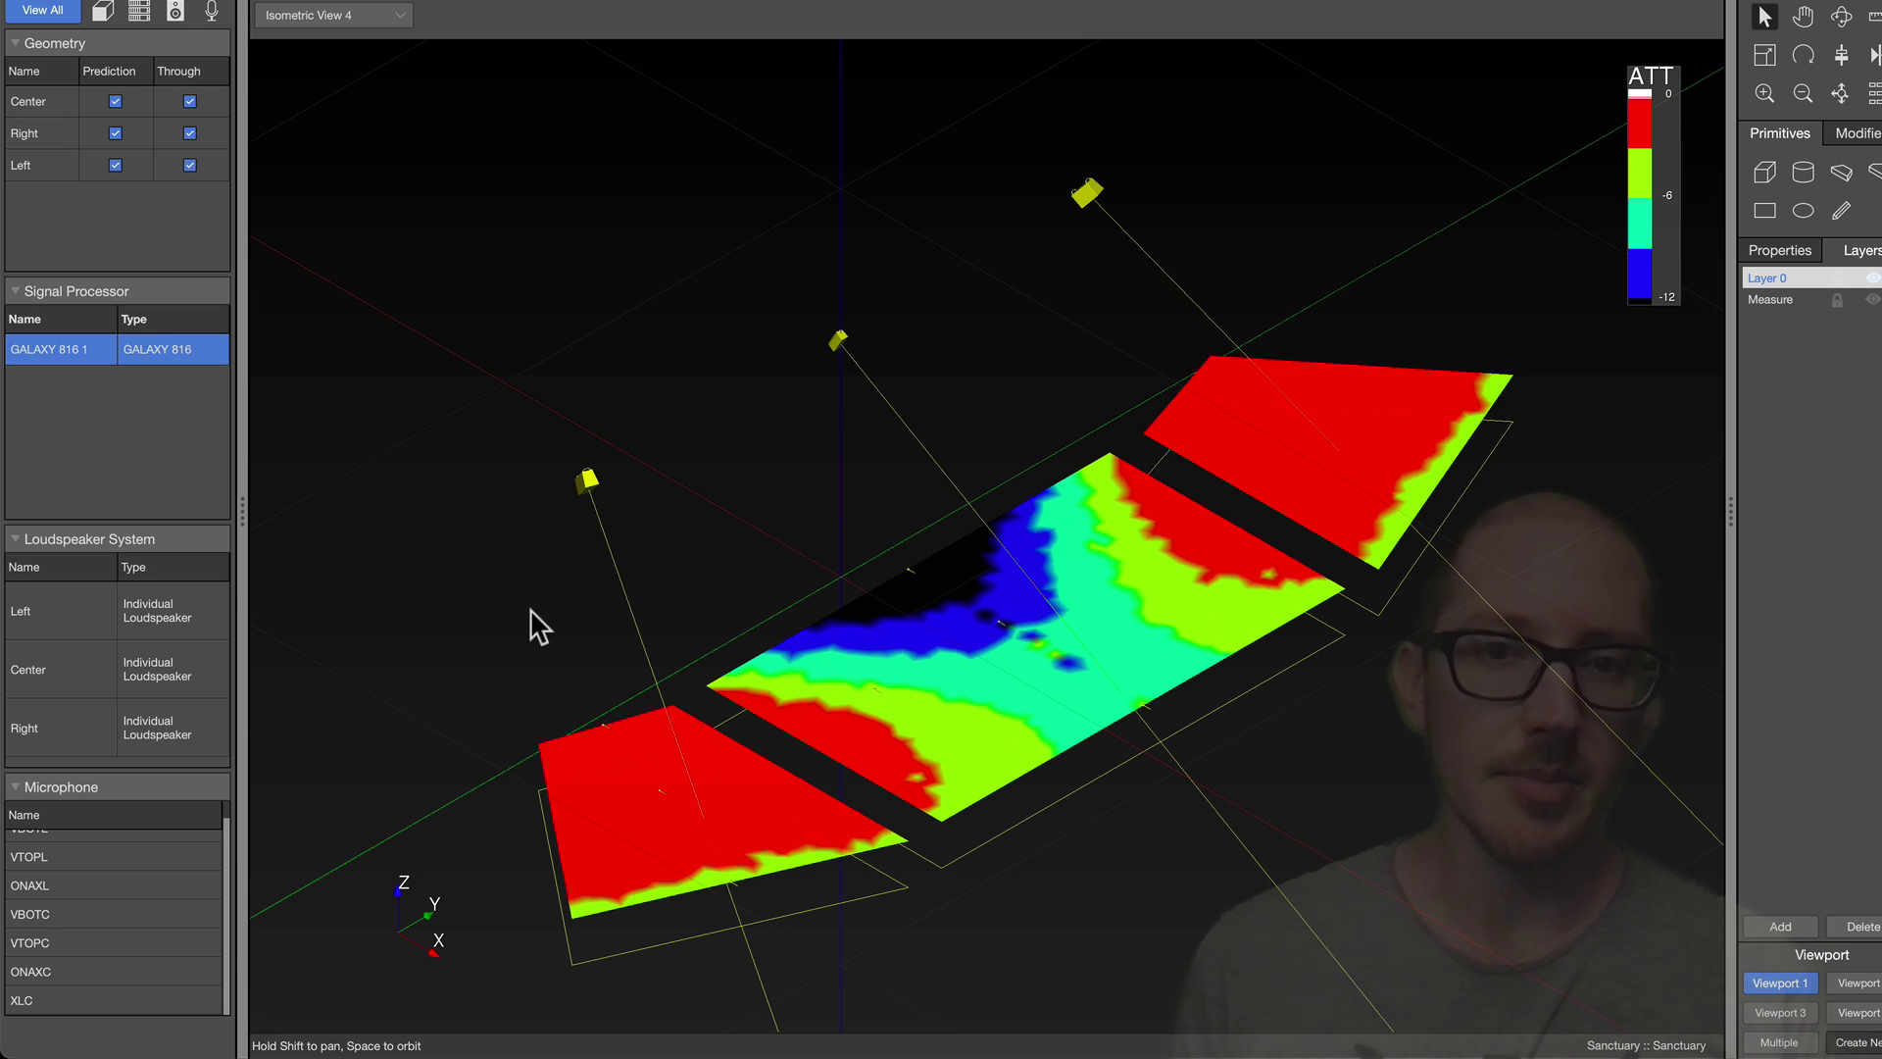
From Top View 1, set the map resolution to 1 dB per colour in Project Settings.
{"action": "left_click", "coordinate": [397, 15]}
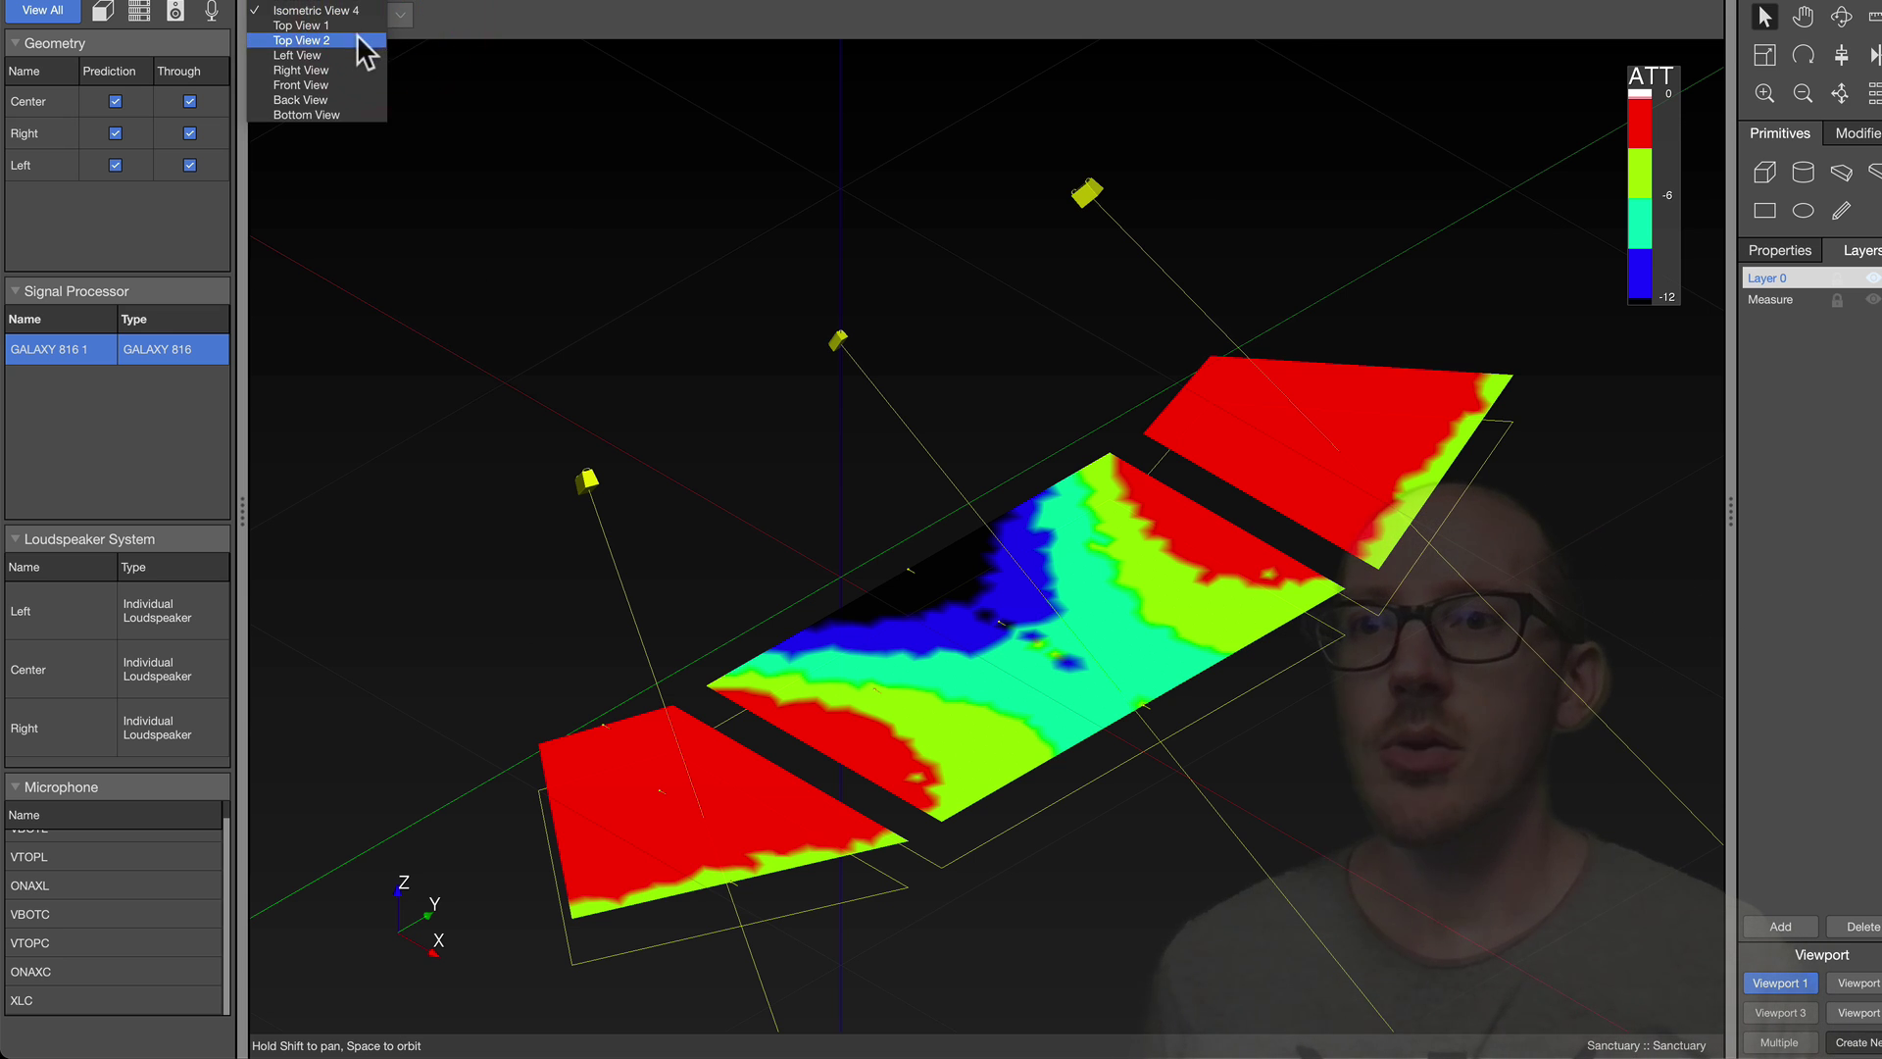
{"action": "left_click", "coordinate": [301, 25]}
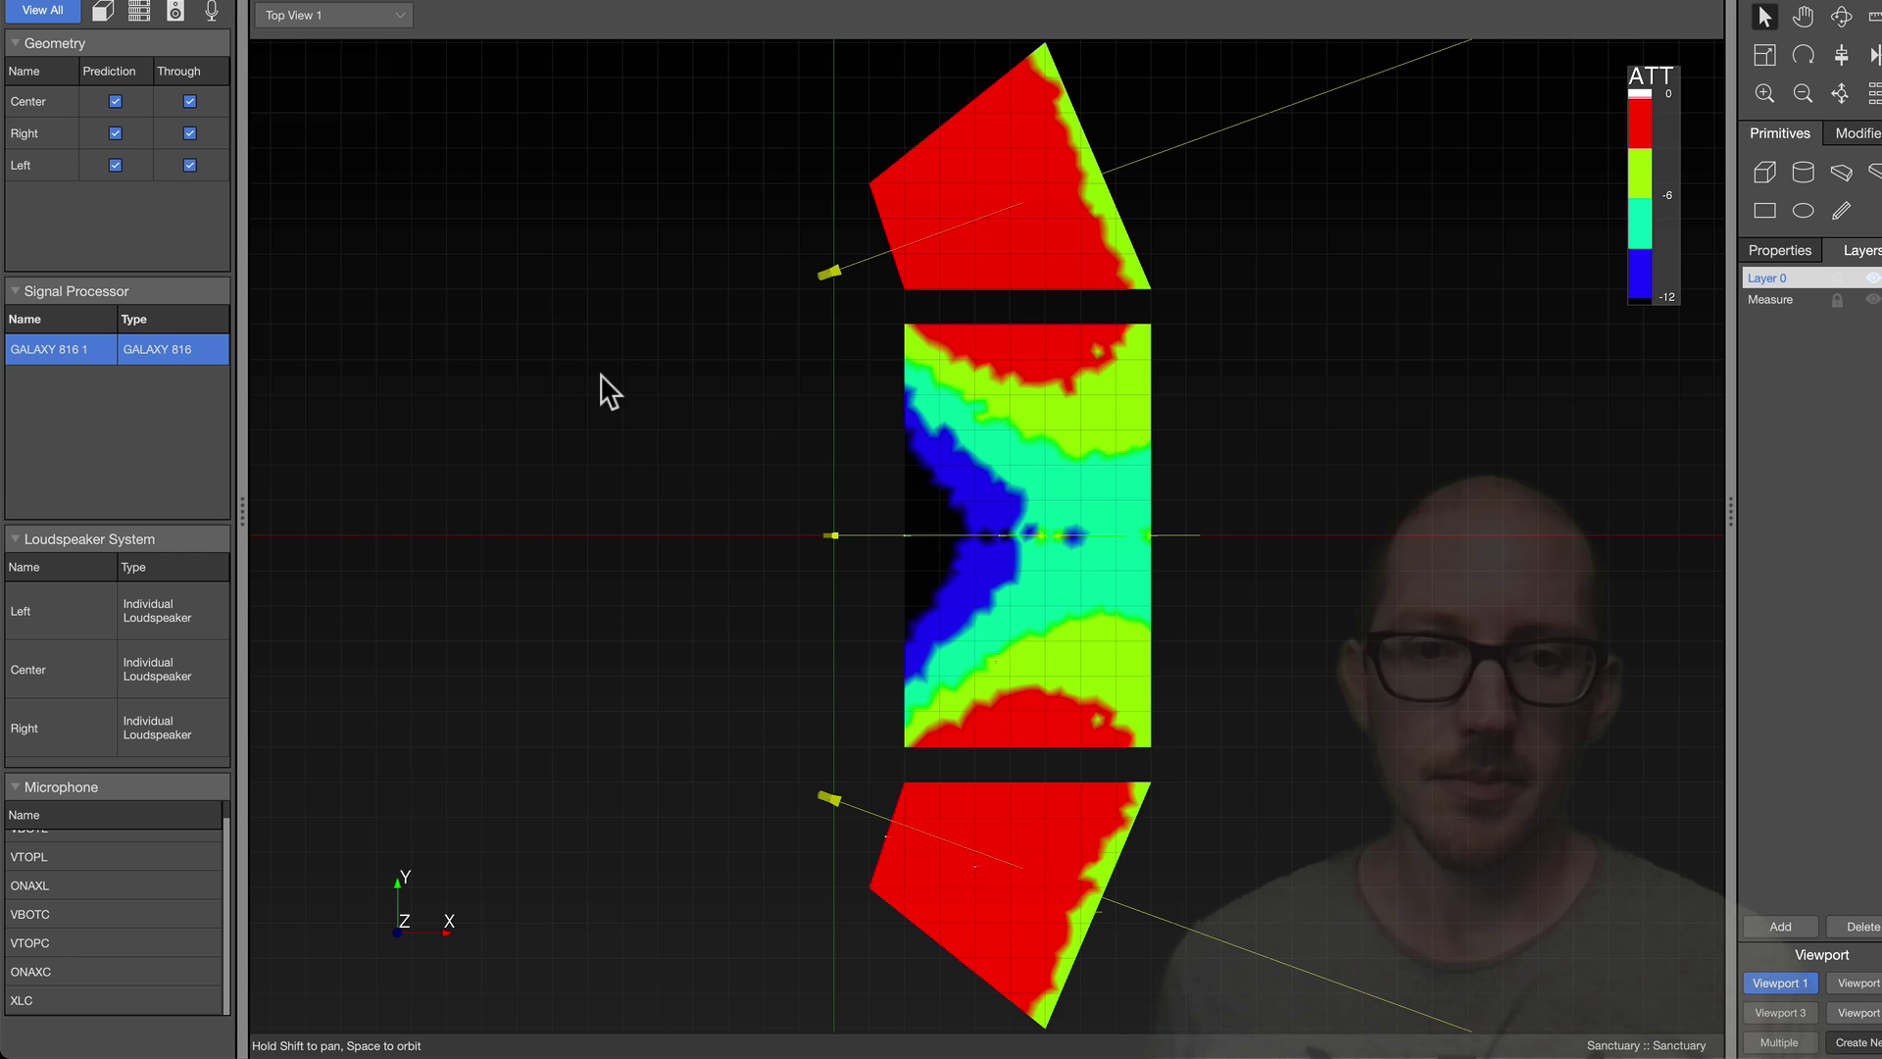
{"action": "left_click", "coordinate": [610, 456]}
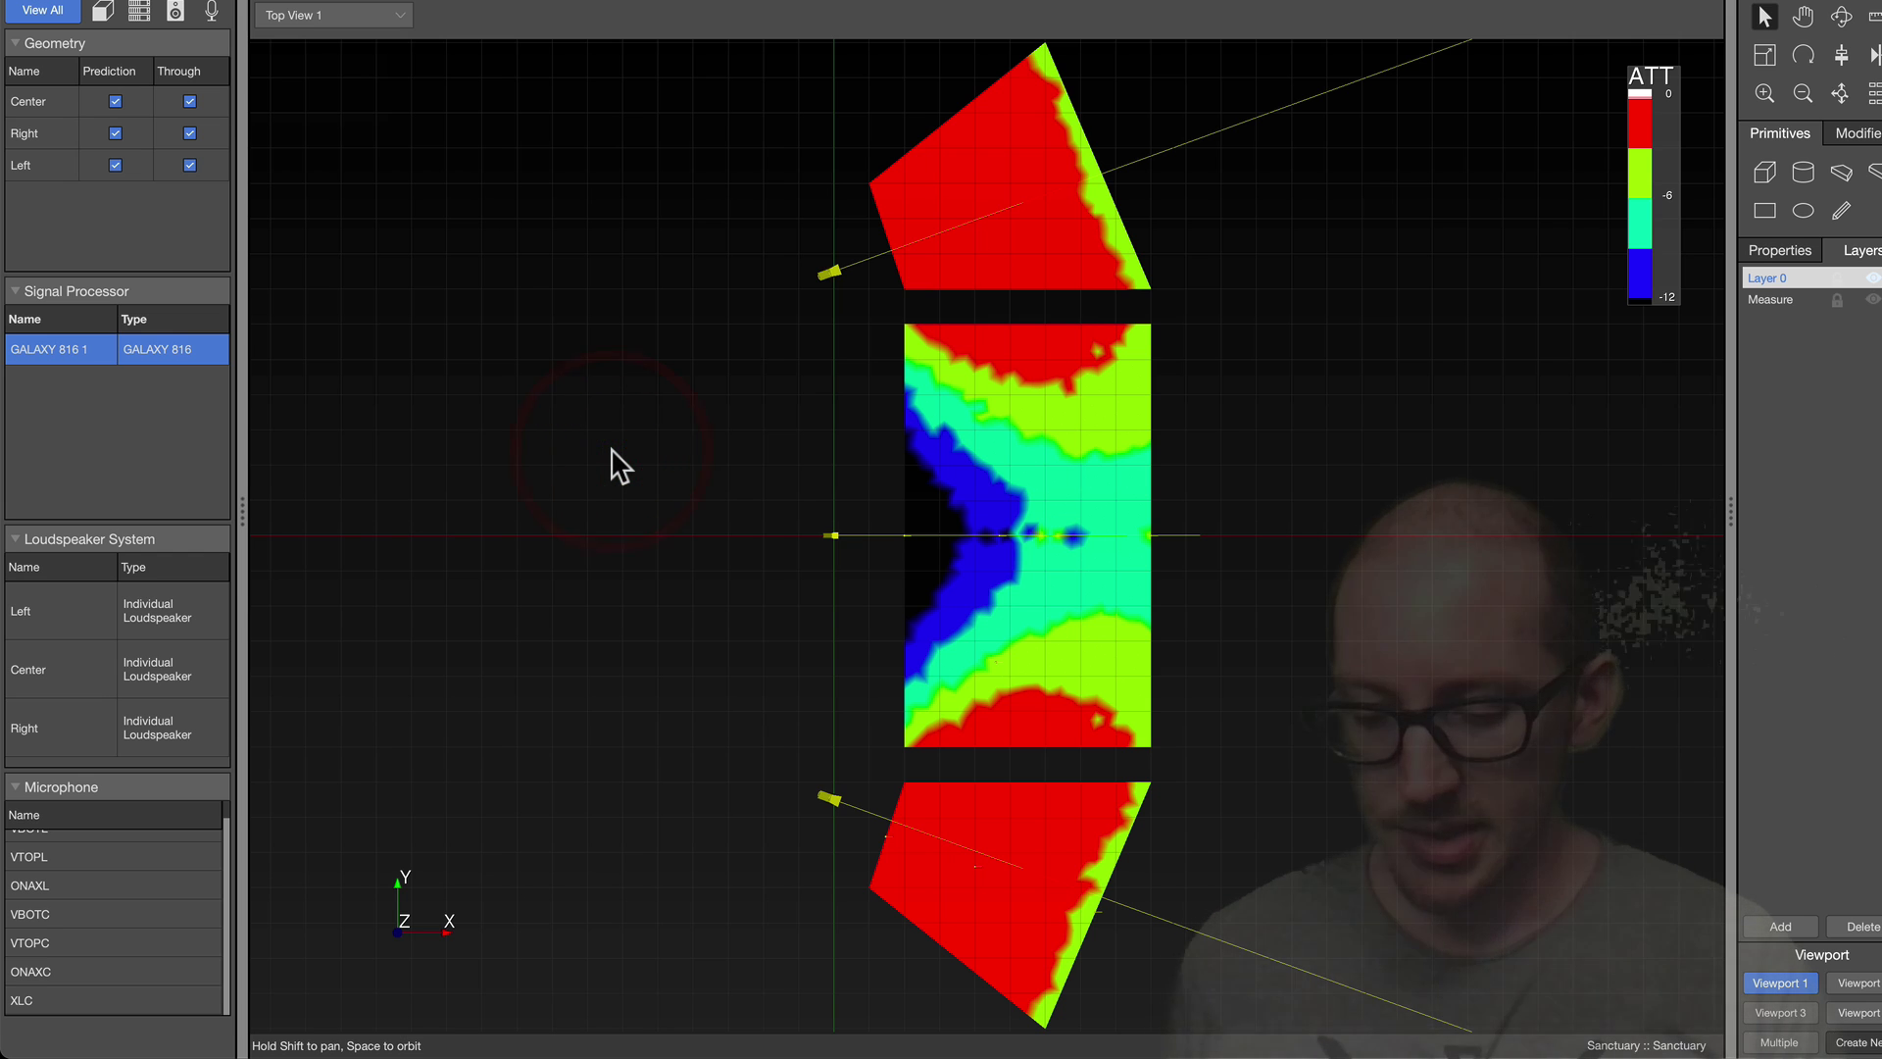
{"action": "key", "text": "super+comma"}
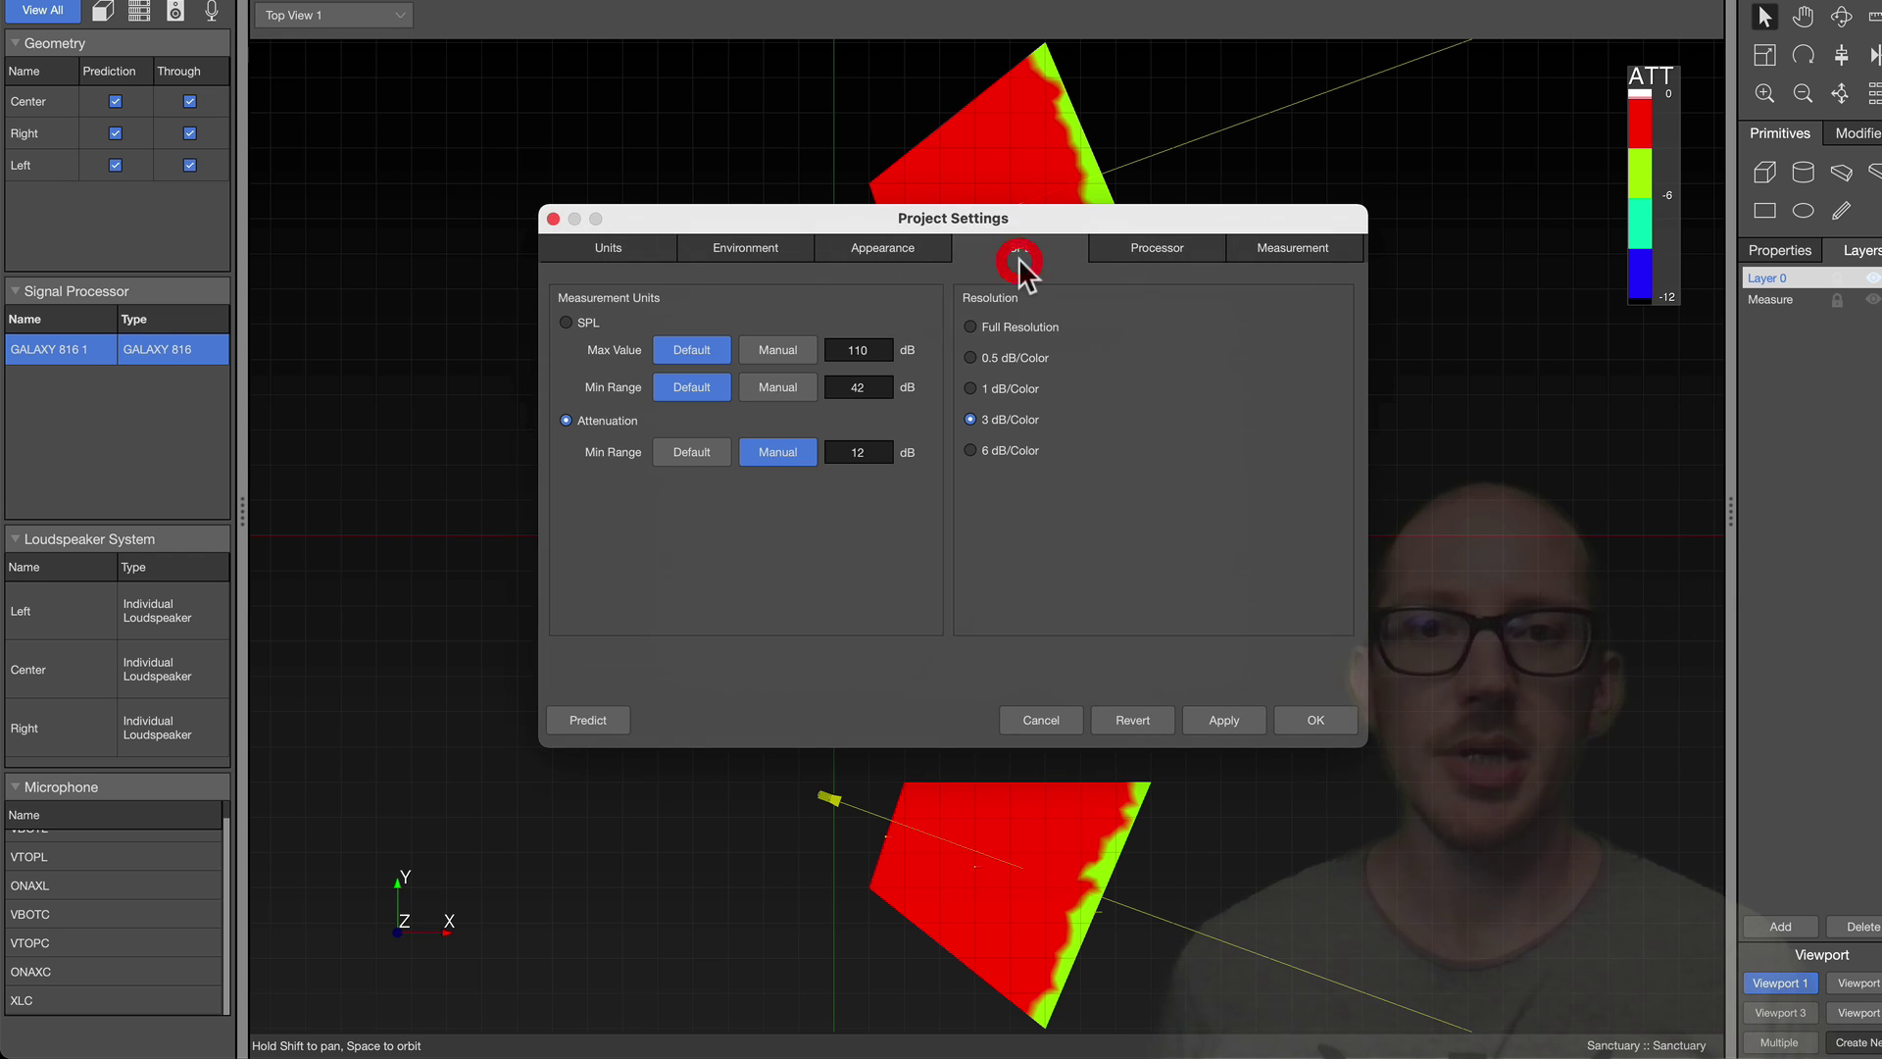
{"action": "left_click", "coordinate": [973, 387]}
{"action": "left_click", "coordinate": [1311, 721]}
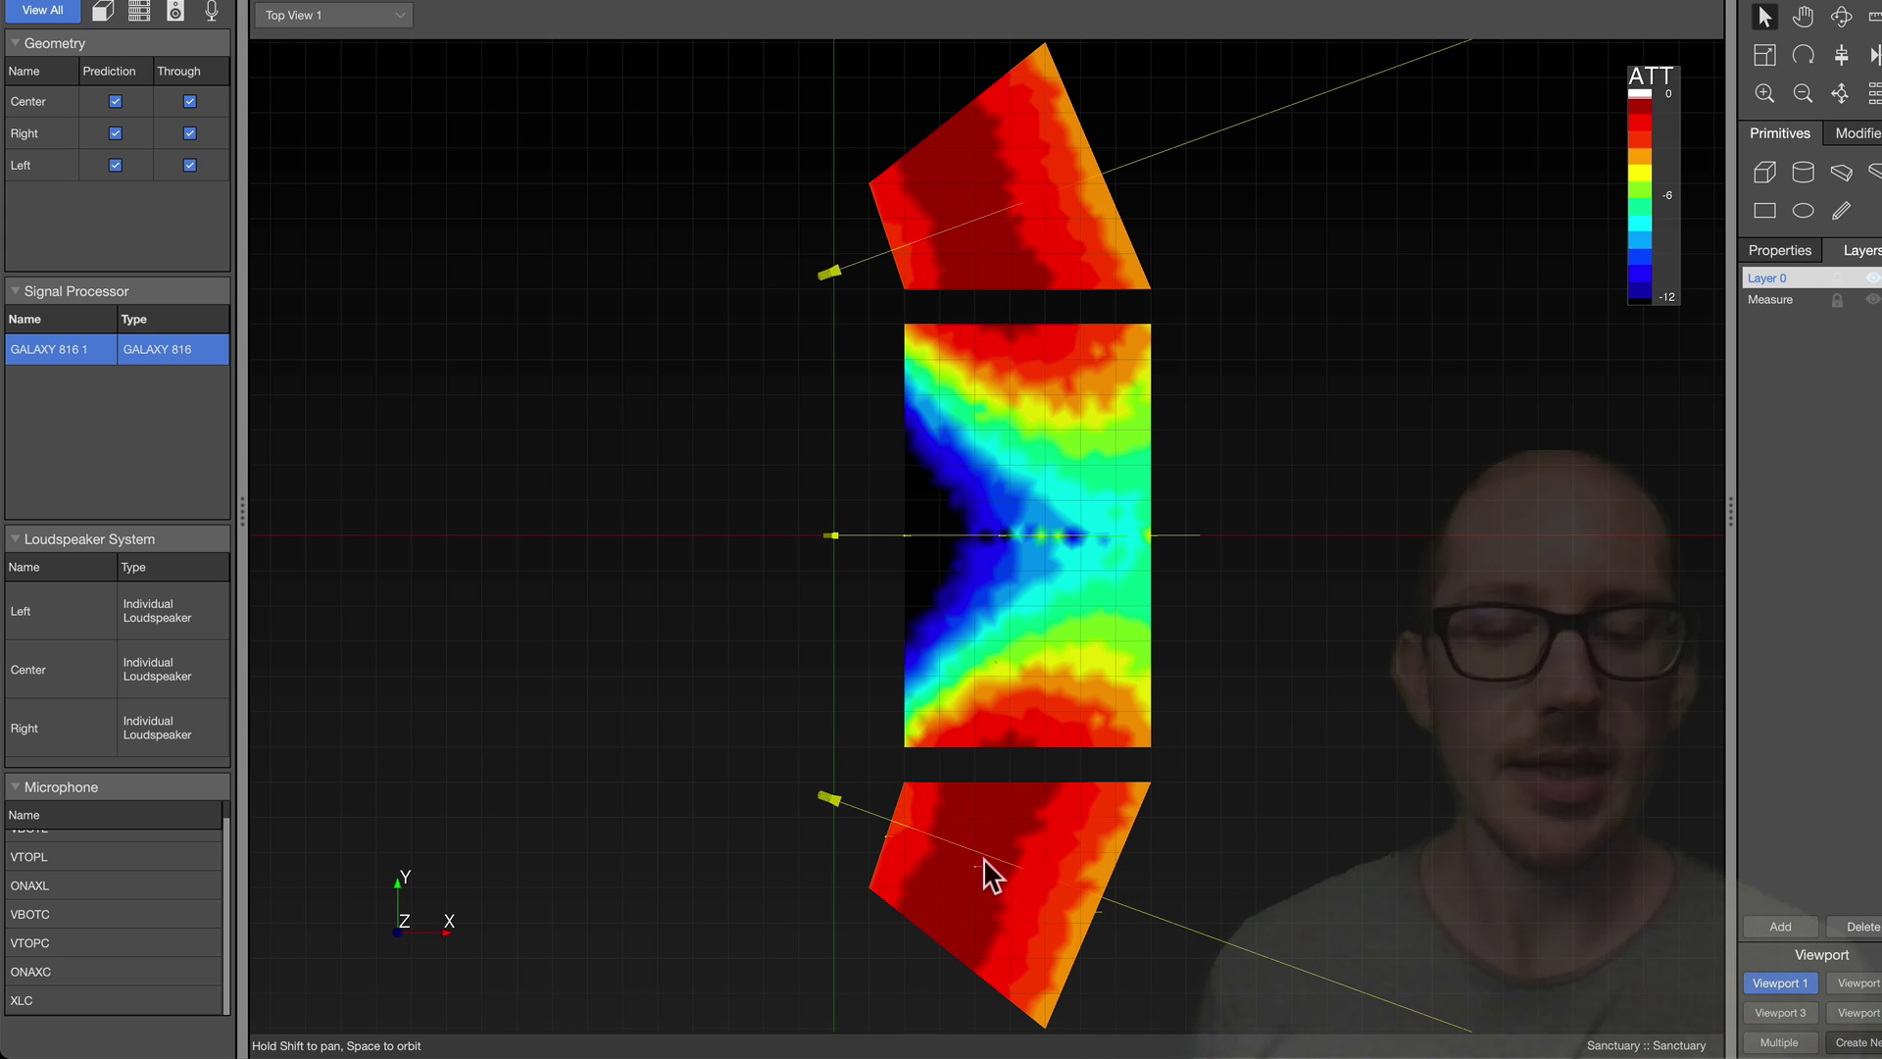
Zoom in and circle two spots on the left coverage plane with the screen drawing tool.
{"action": "scroll", "coordinate": [994, 909], "scroll_direction": "up", "scroll_amount": 5}
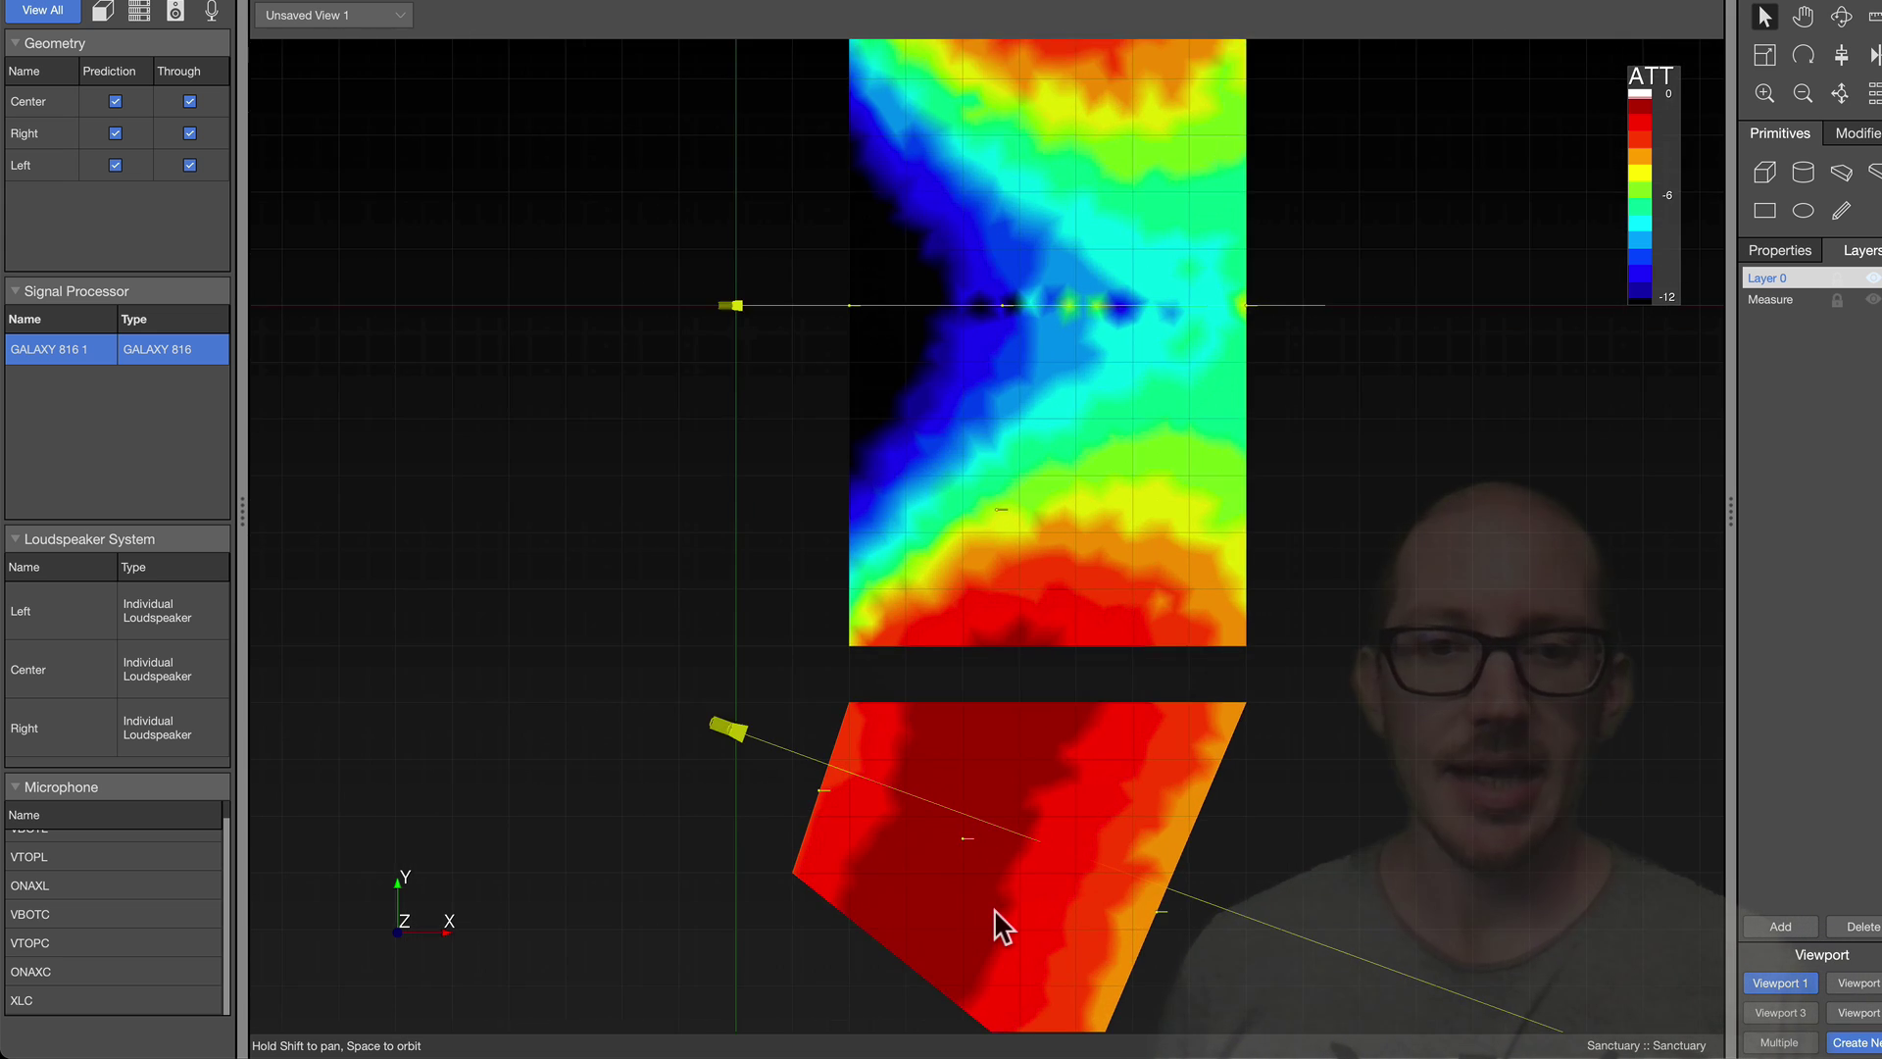
{"action": "scroll", "coordinate": [994, 909], "scroll_direction": "up", "scroll_amount": 8}
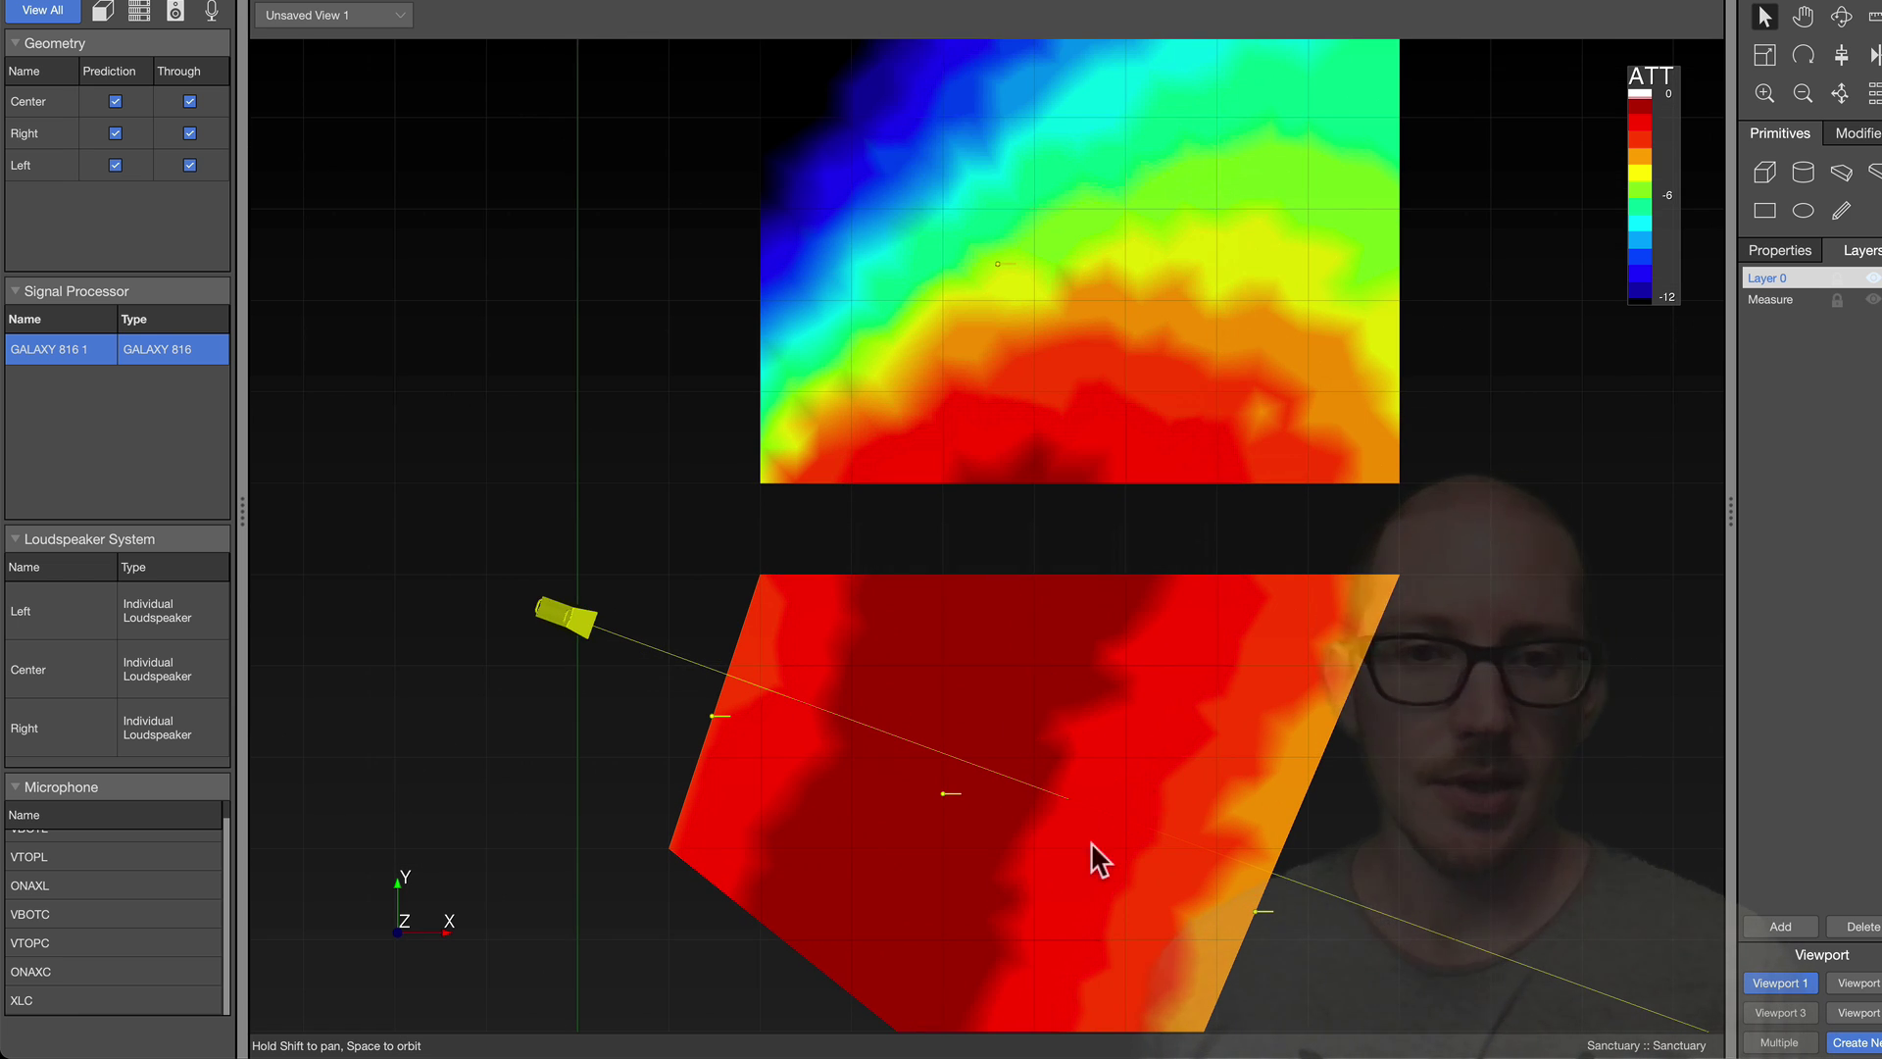
{"action": "key", "text": "ctrl+shift+a"}
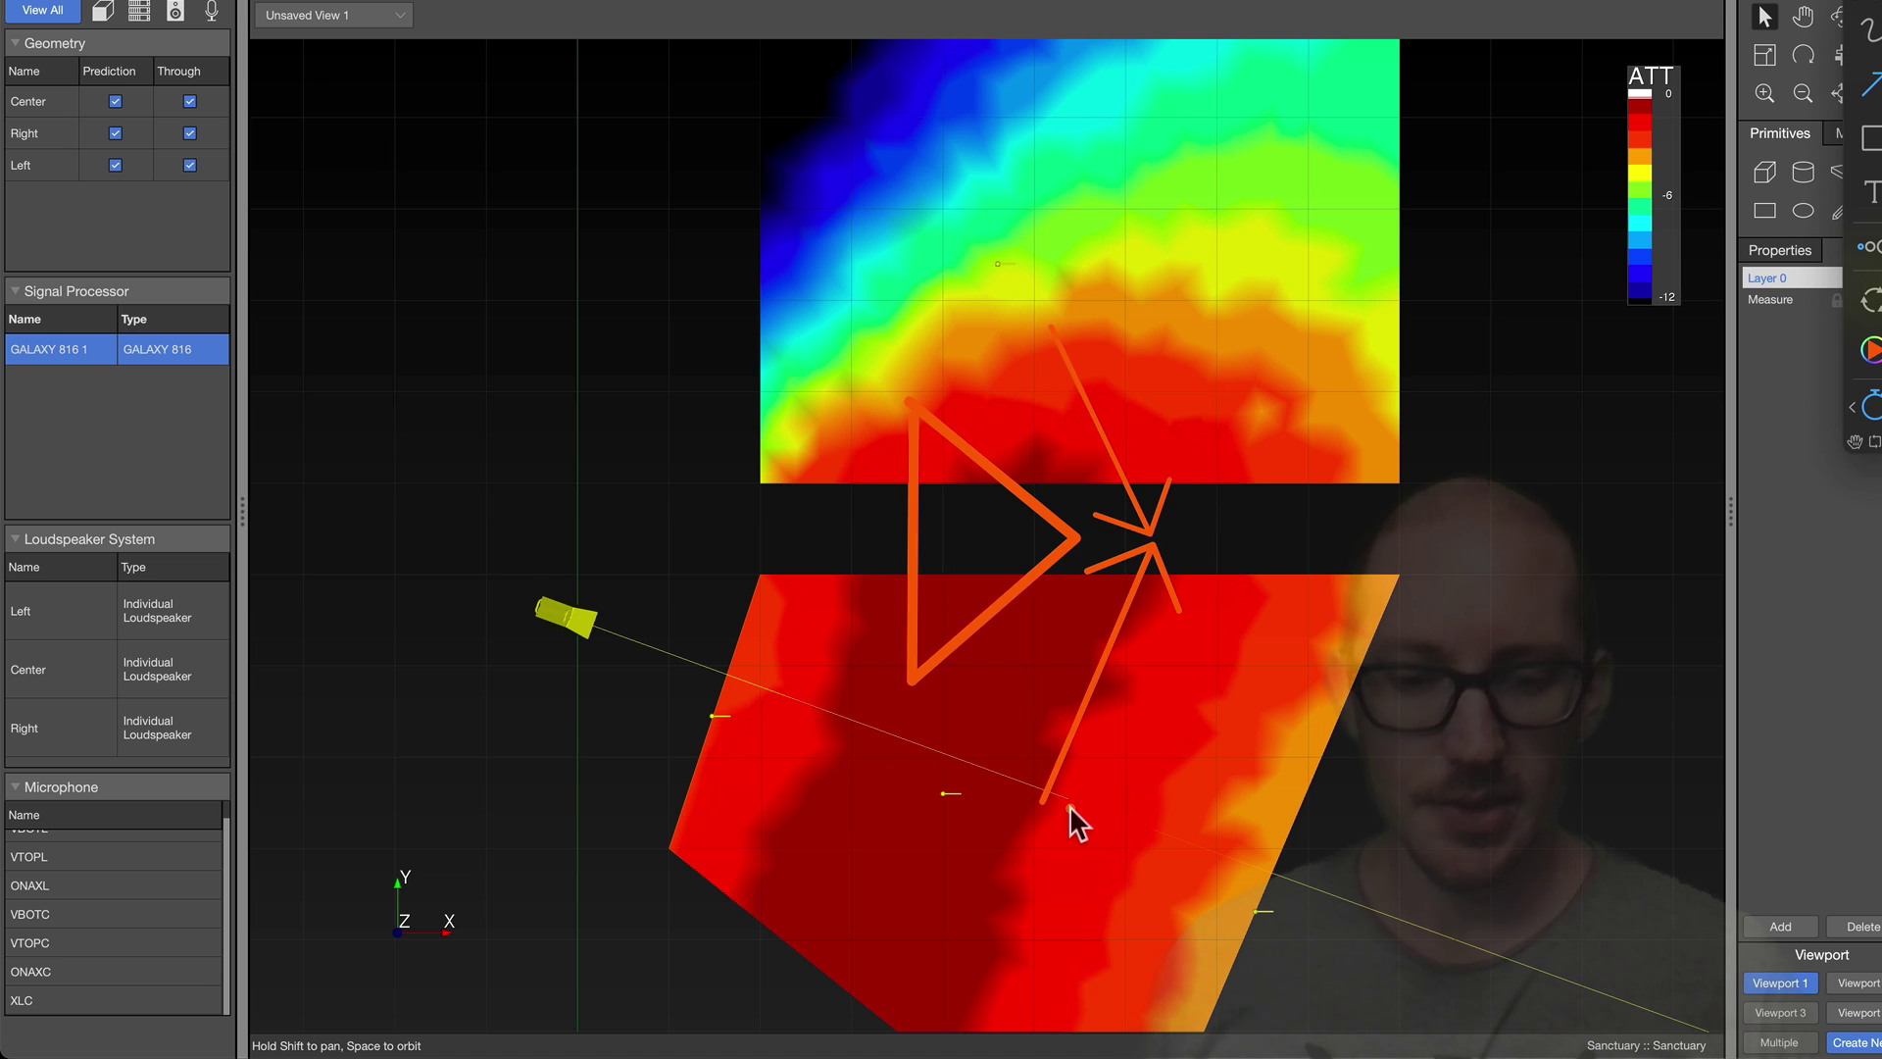
{"action": "left_click", "coordinate": [1103, 779]}
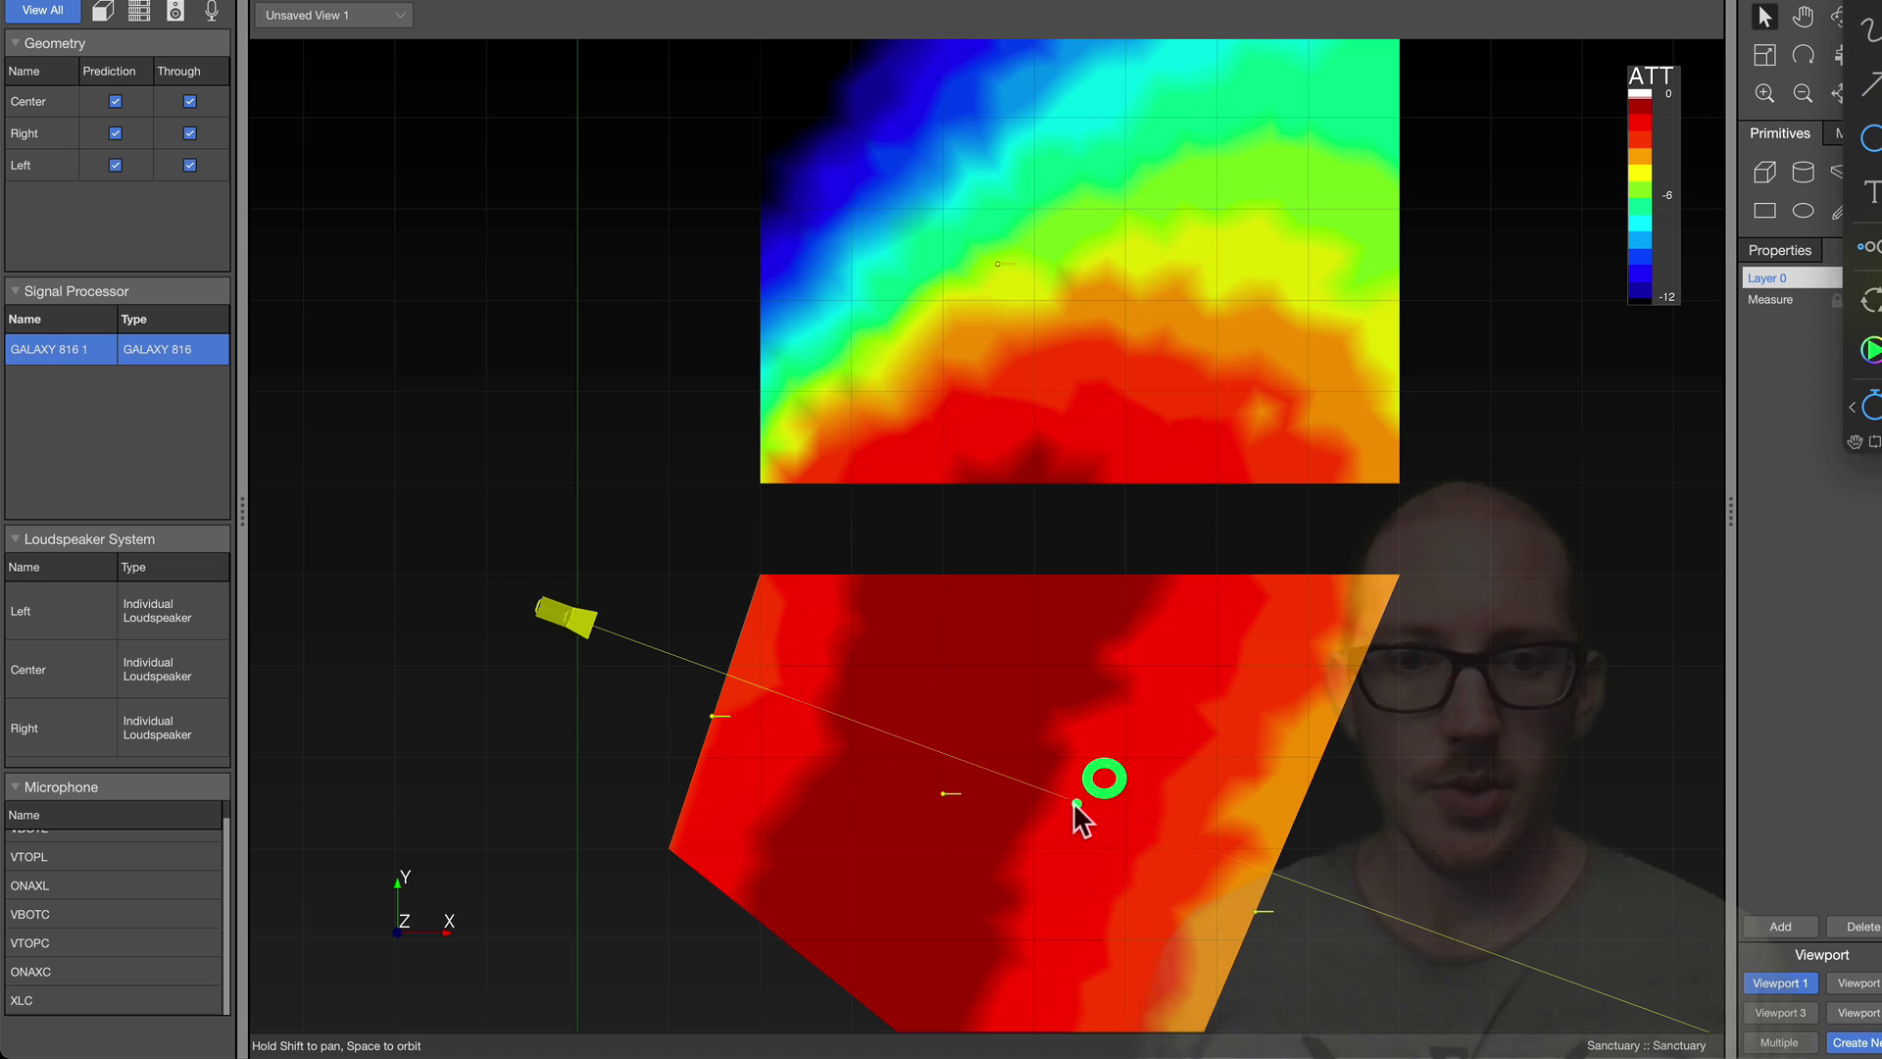
{"action": "left_click_drag", "start_coordinate": [1050, 824], "coordinate": [1040, 833]}
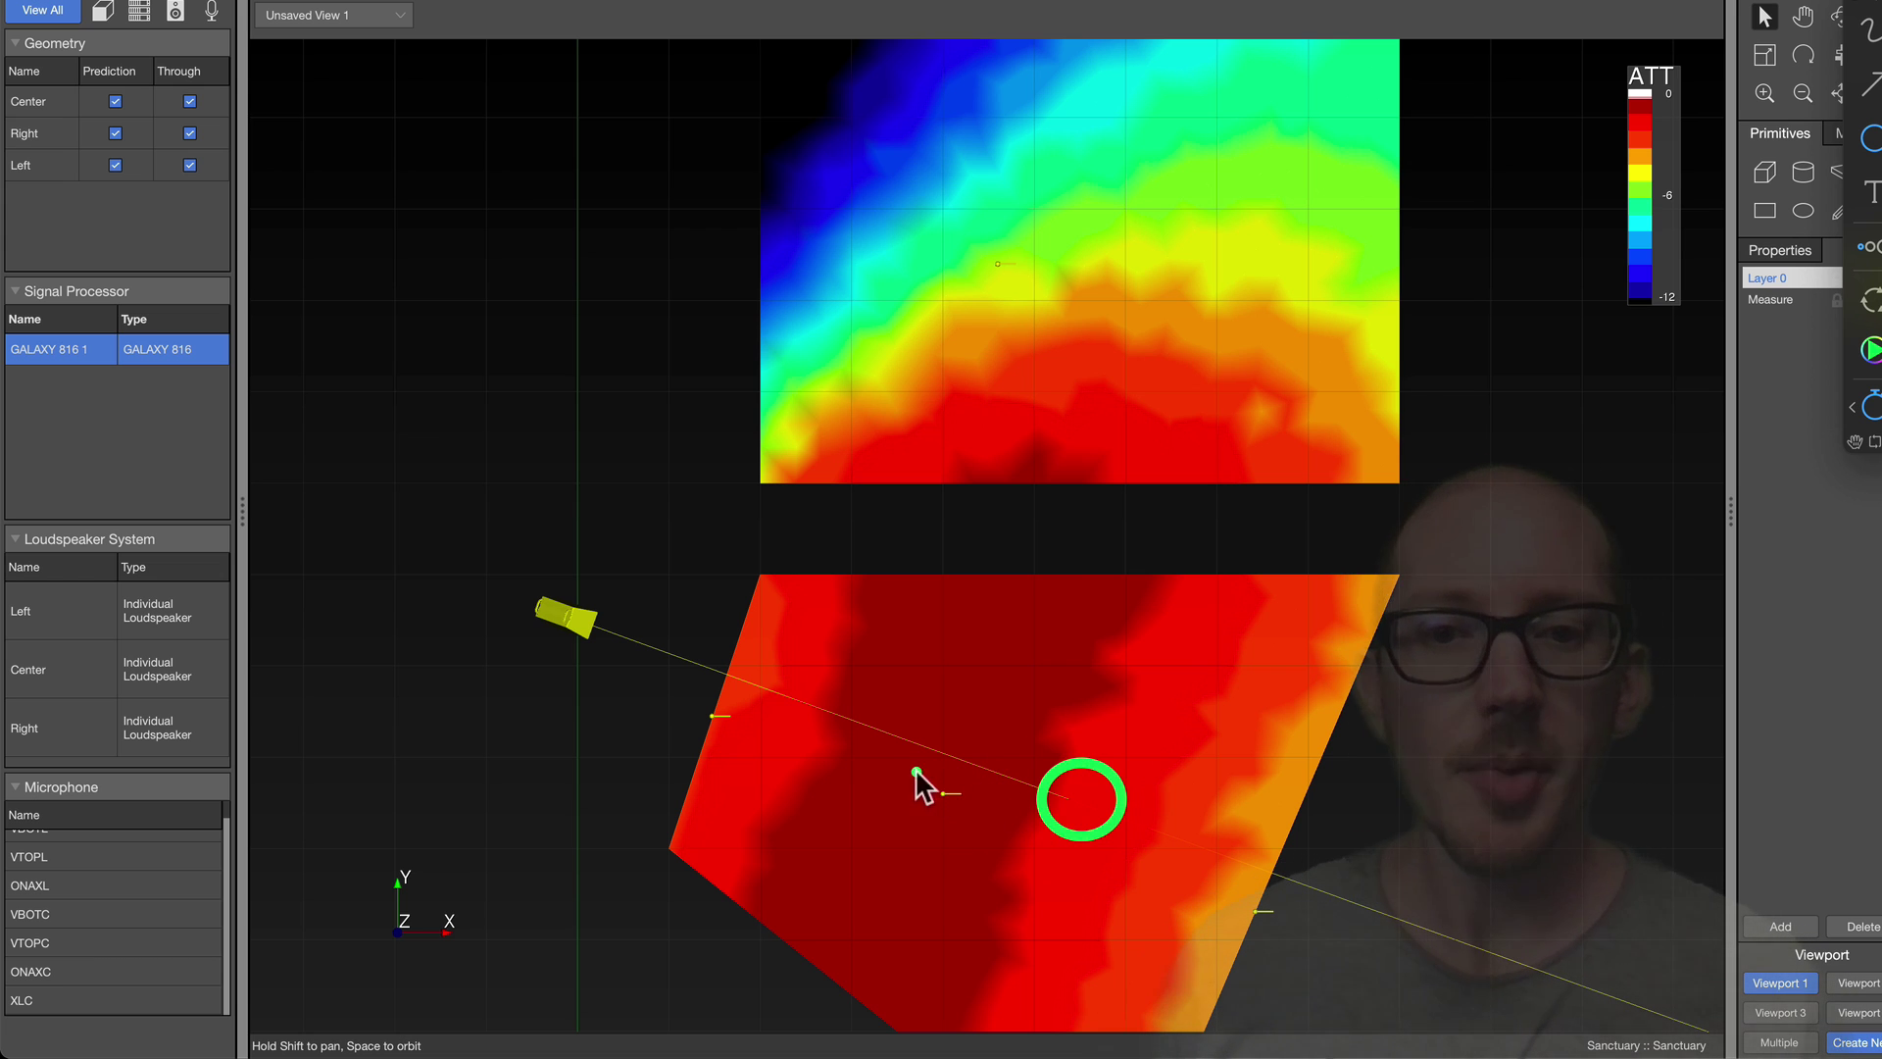
{"action": "left_click_drag", "start_coordinate": [915, 768], "coordinate": [978, 817]}
Draw two crossing lines marking the crossover region on the left plane, then clear the annotations.
{"action": "key", "text": "l"}
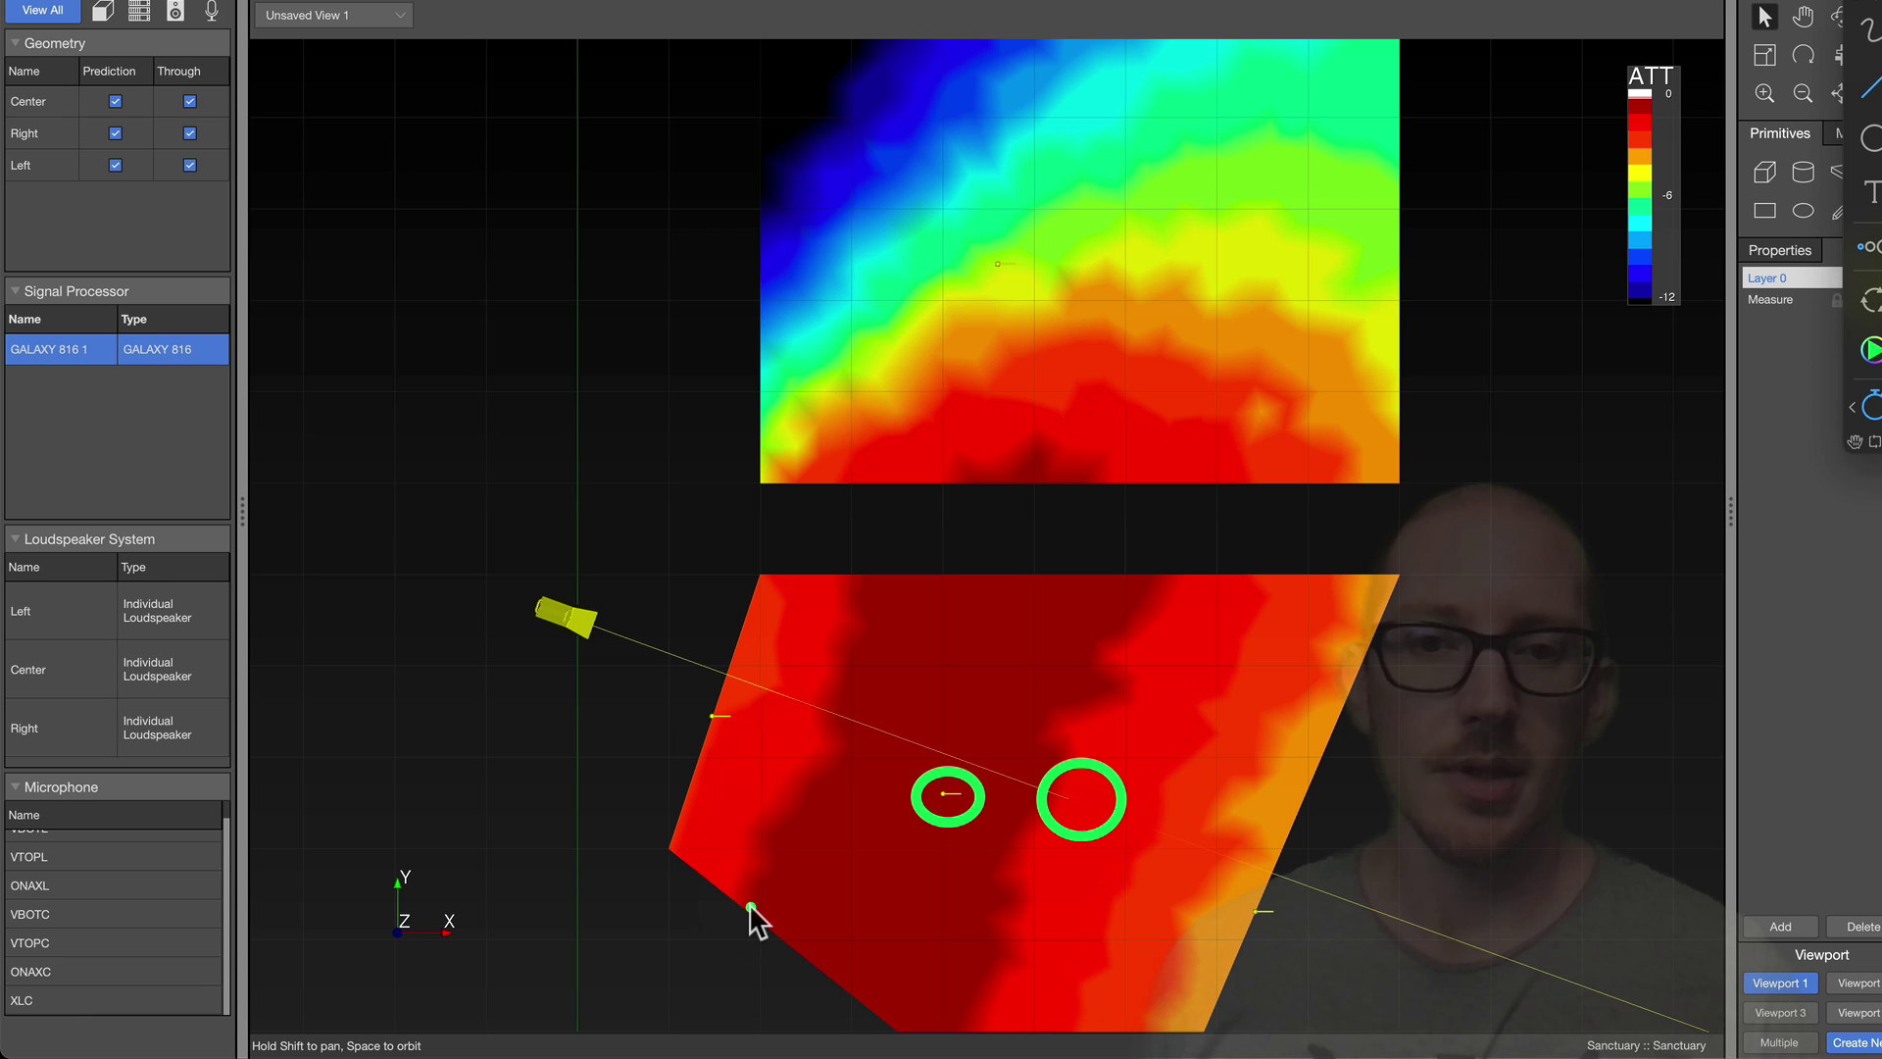
{"action": "left_click_drag", "start_coordinate": [749, 903], "coordinate": [1137, 591]}
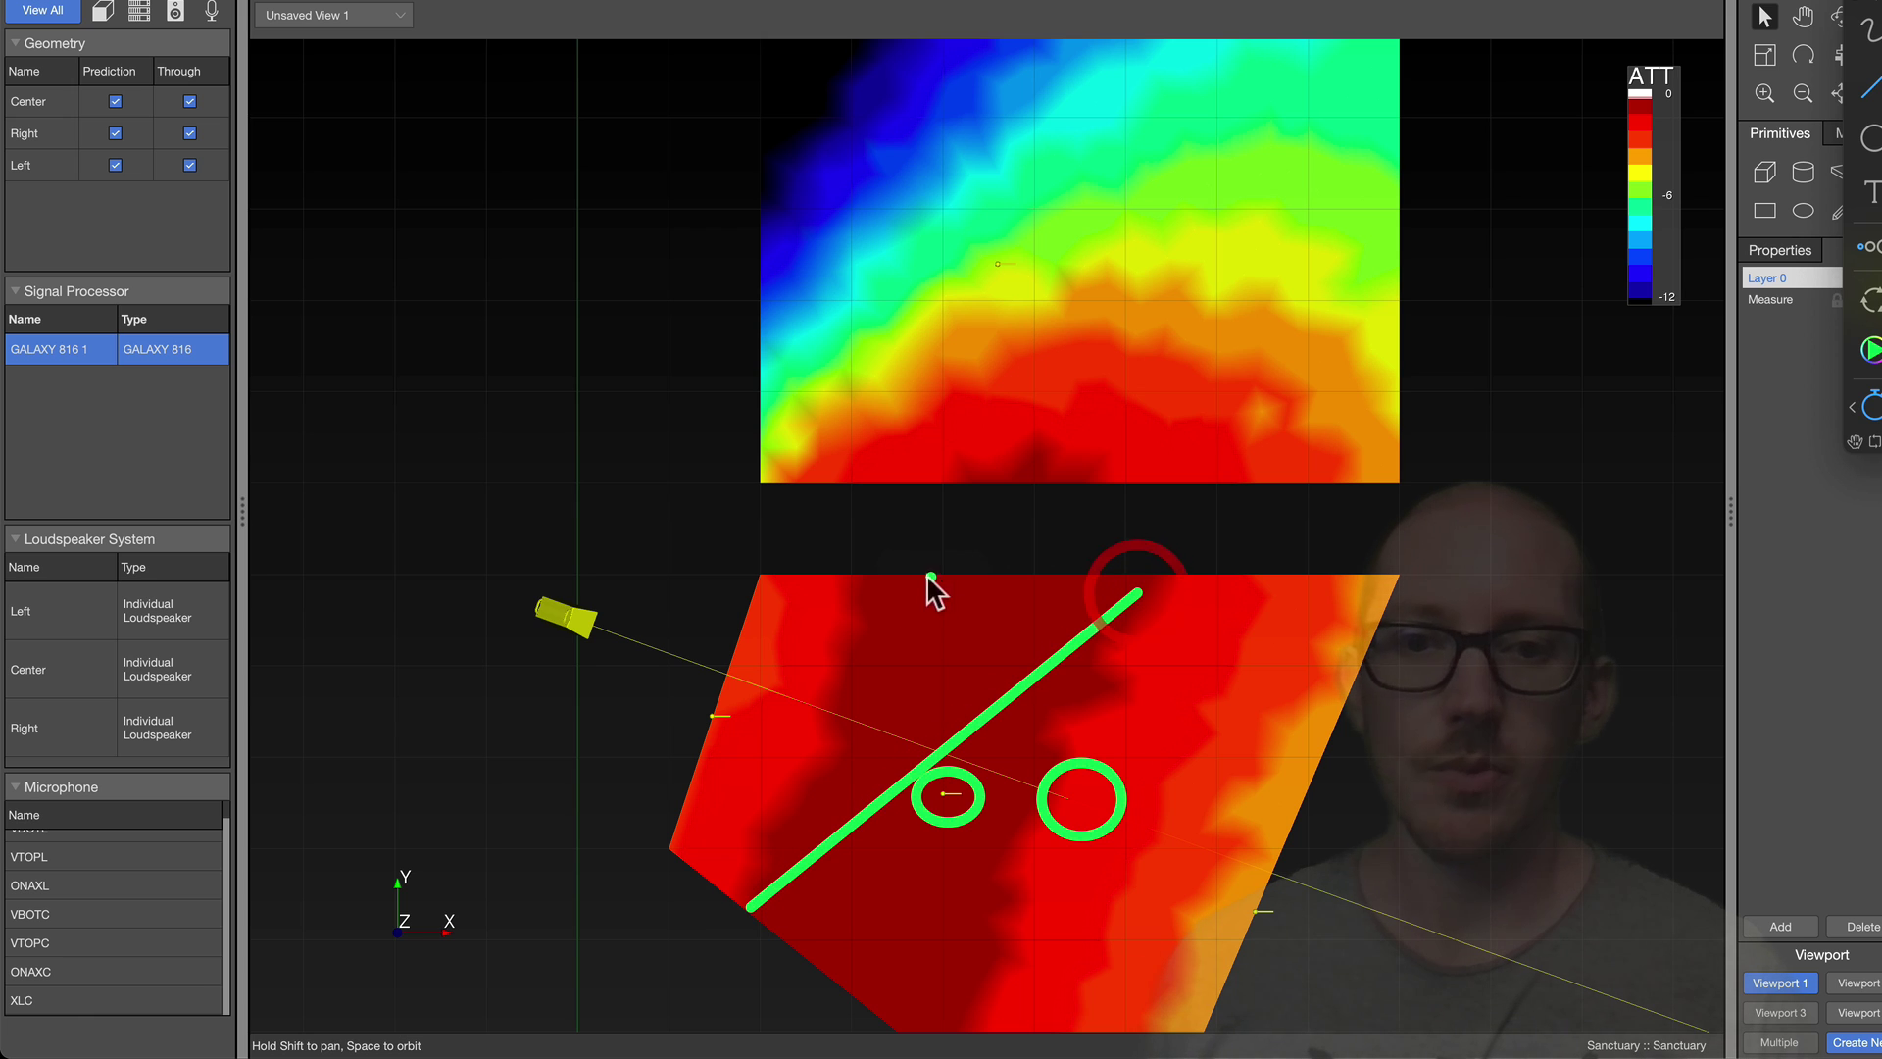
{"action": "left_click_drag", "start_coordinate": [850, 582], "coordinate": [933, 1041]}
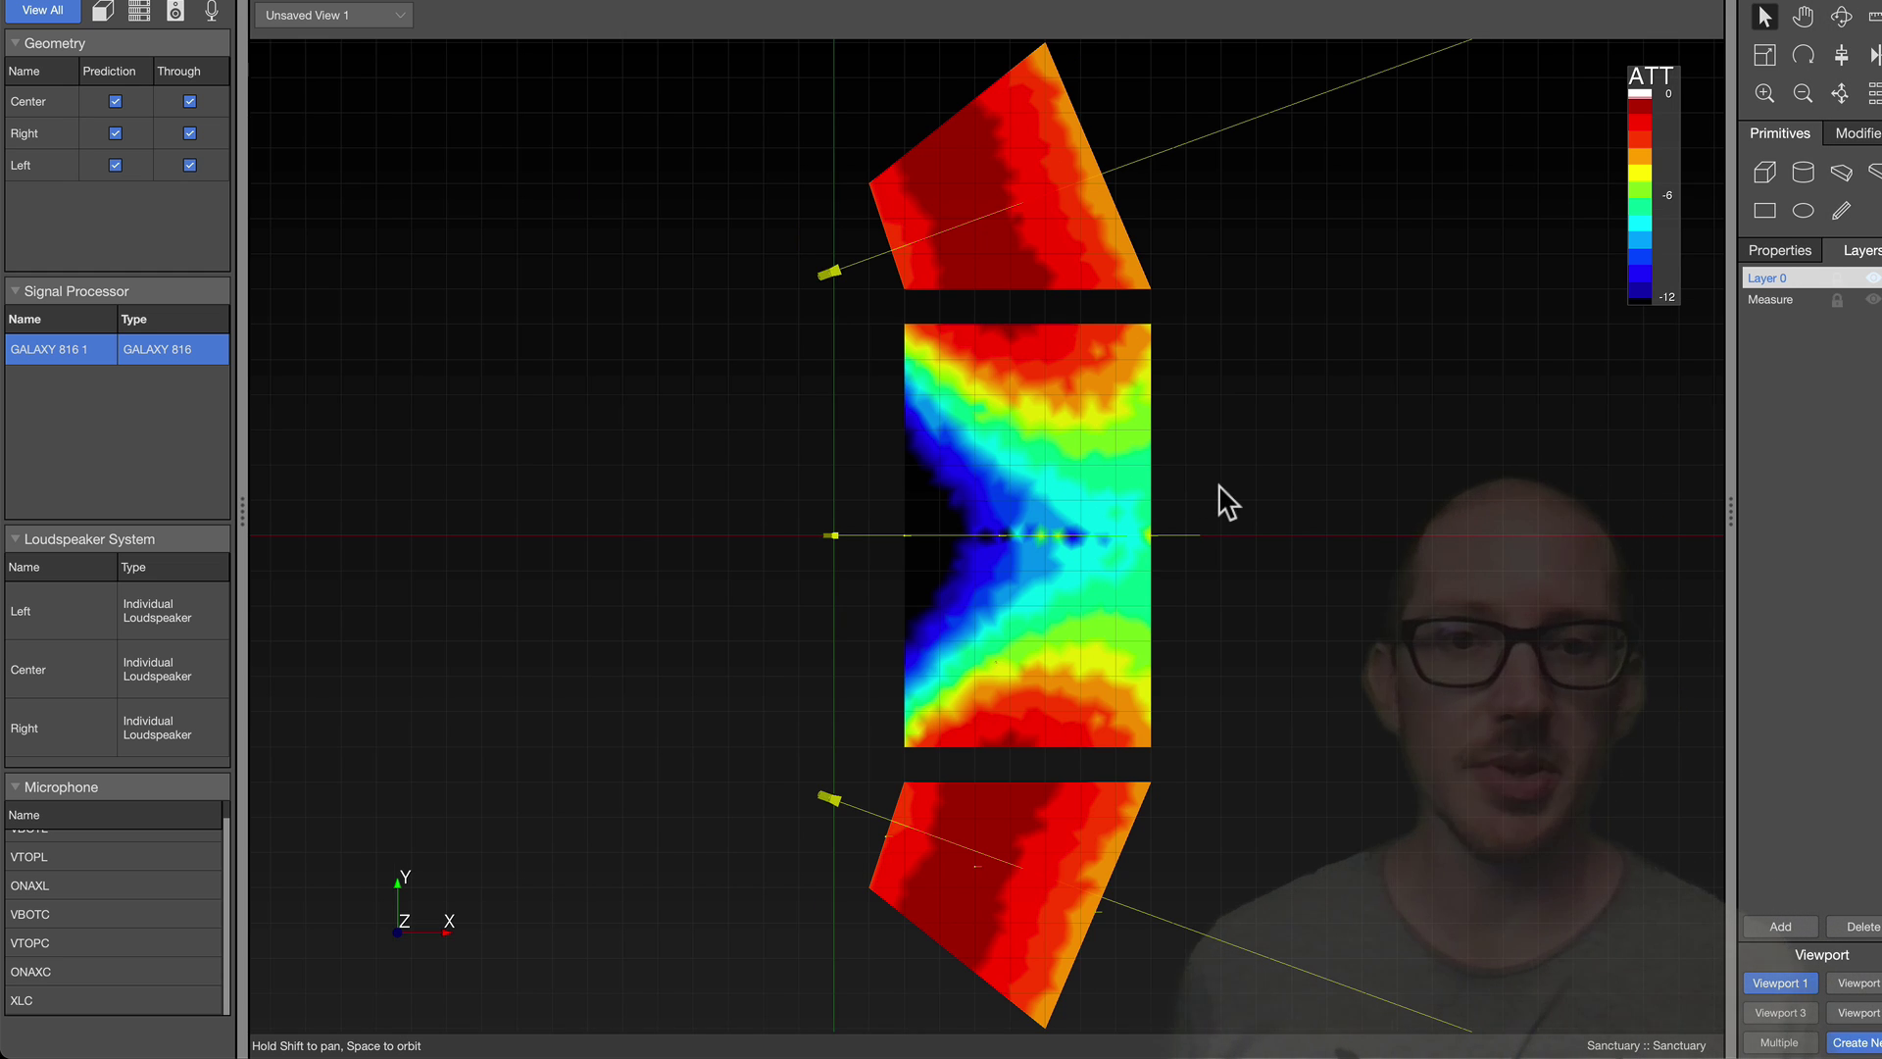
{"action": "left_click", "coordinate": [1220, 487]}
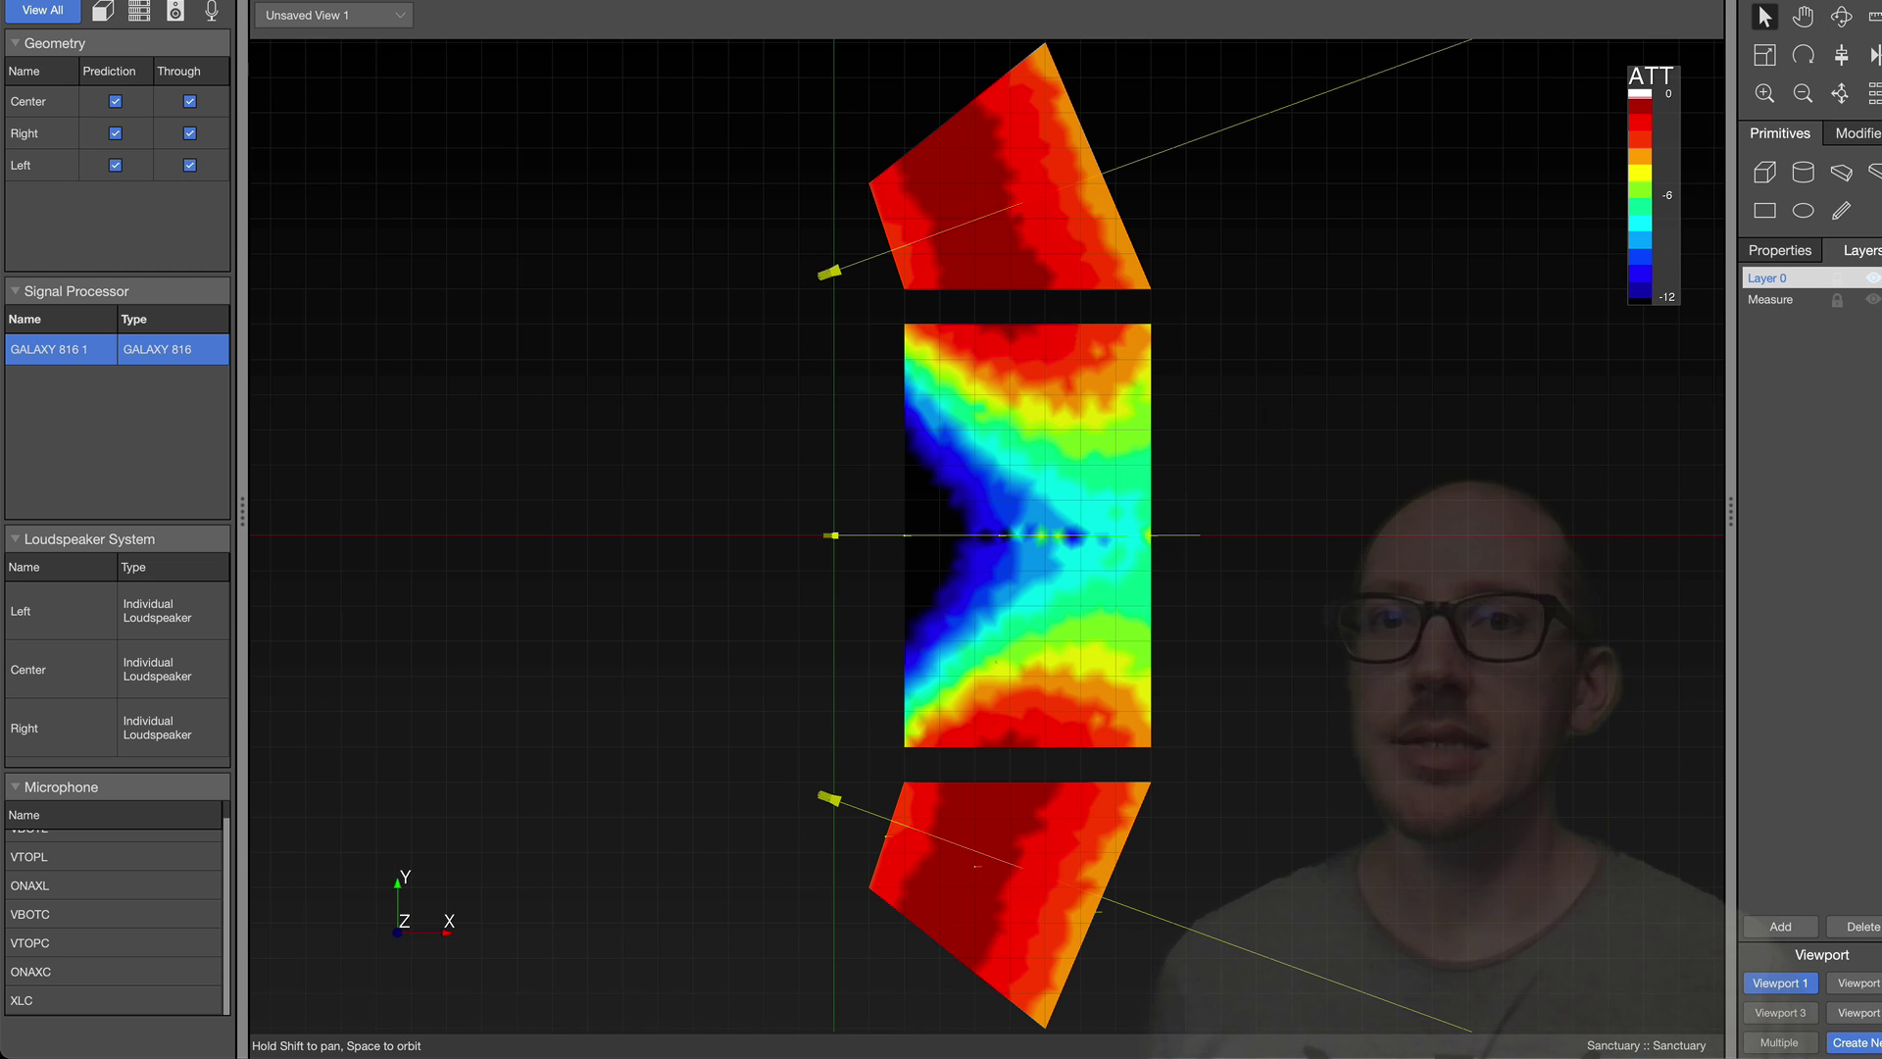
{"action": "left_click", "coordinate": [618, 164]}
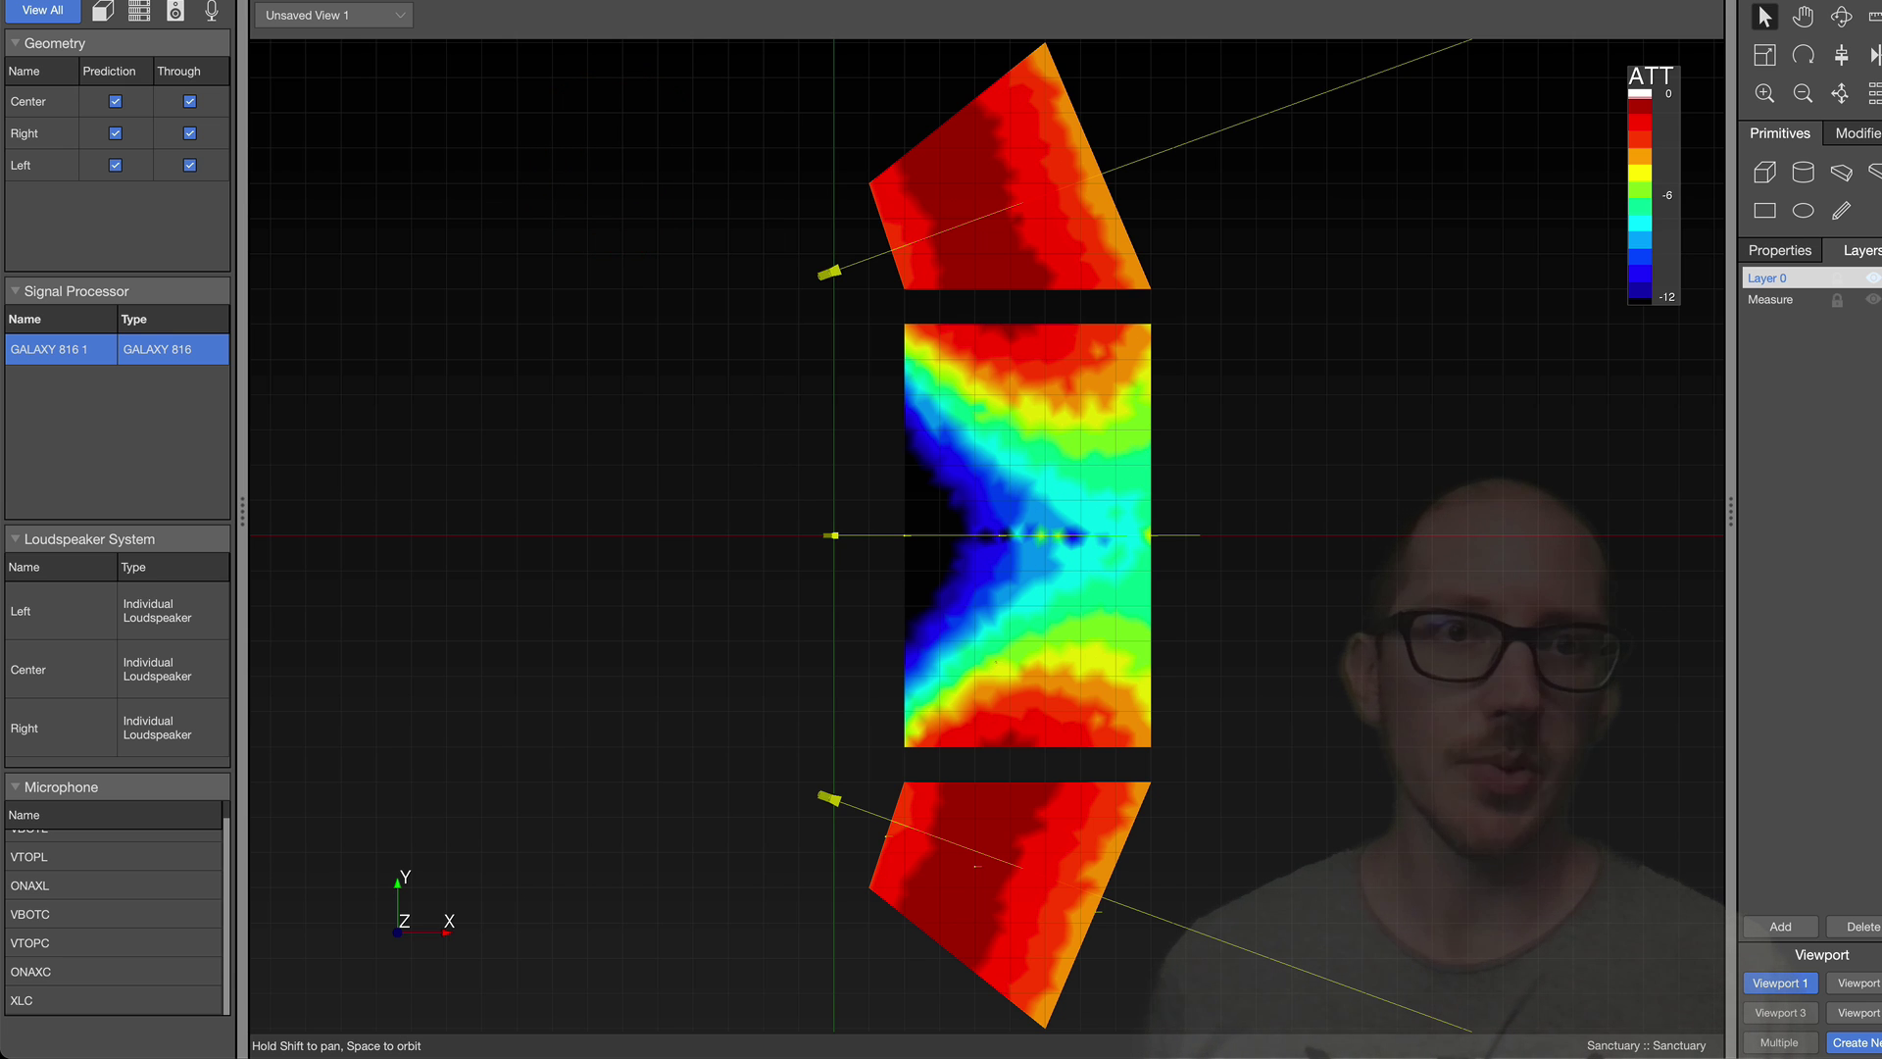
{"action": "left_click", "coordinate": [1518, 6]}
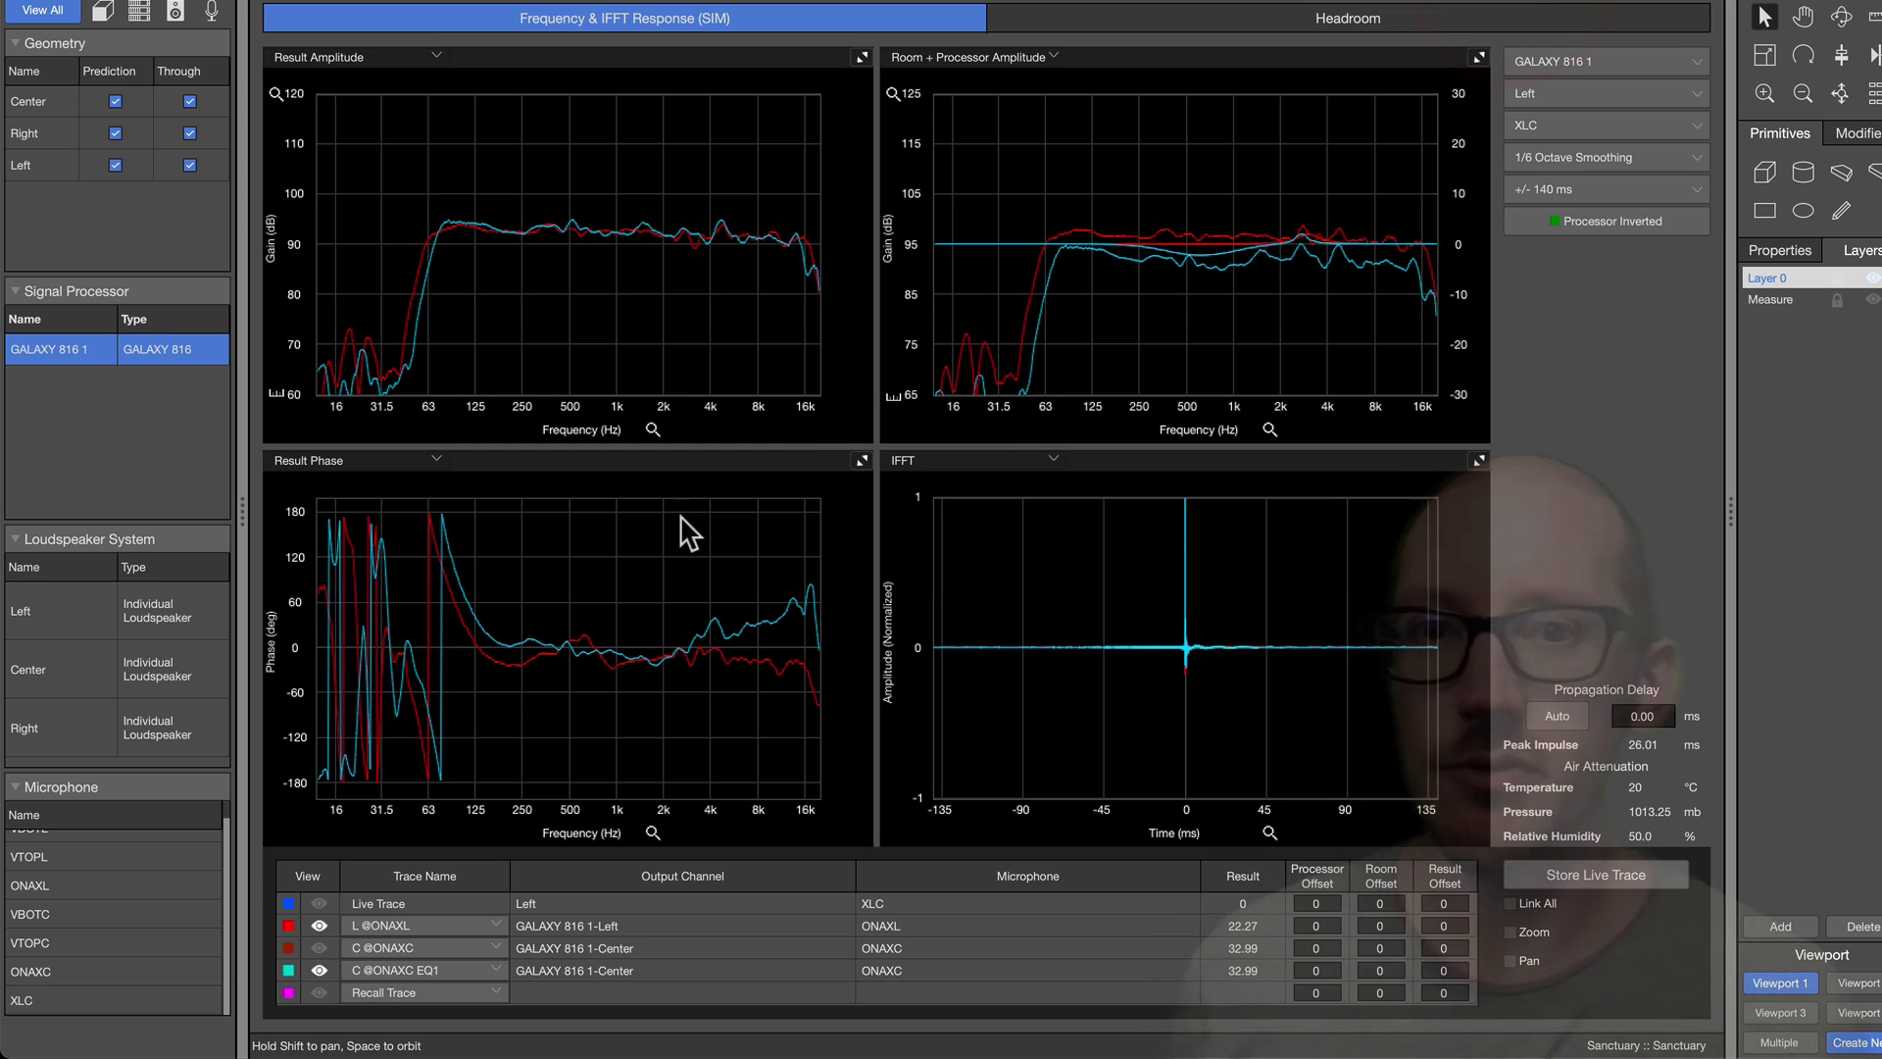
{"action": "left_click", "coordinate": [318, 969]}
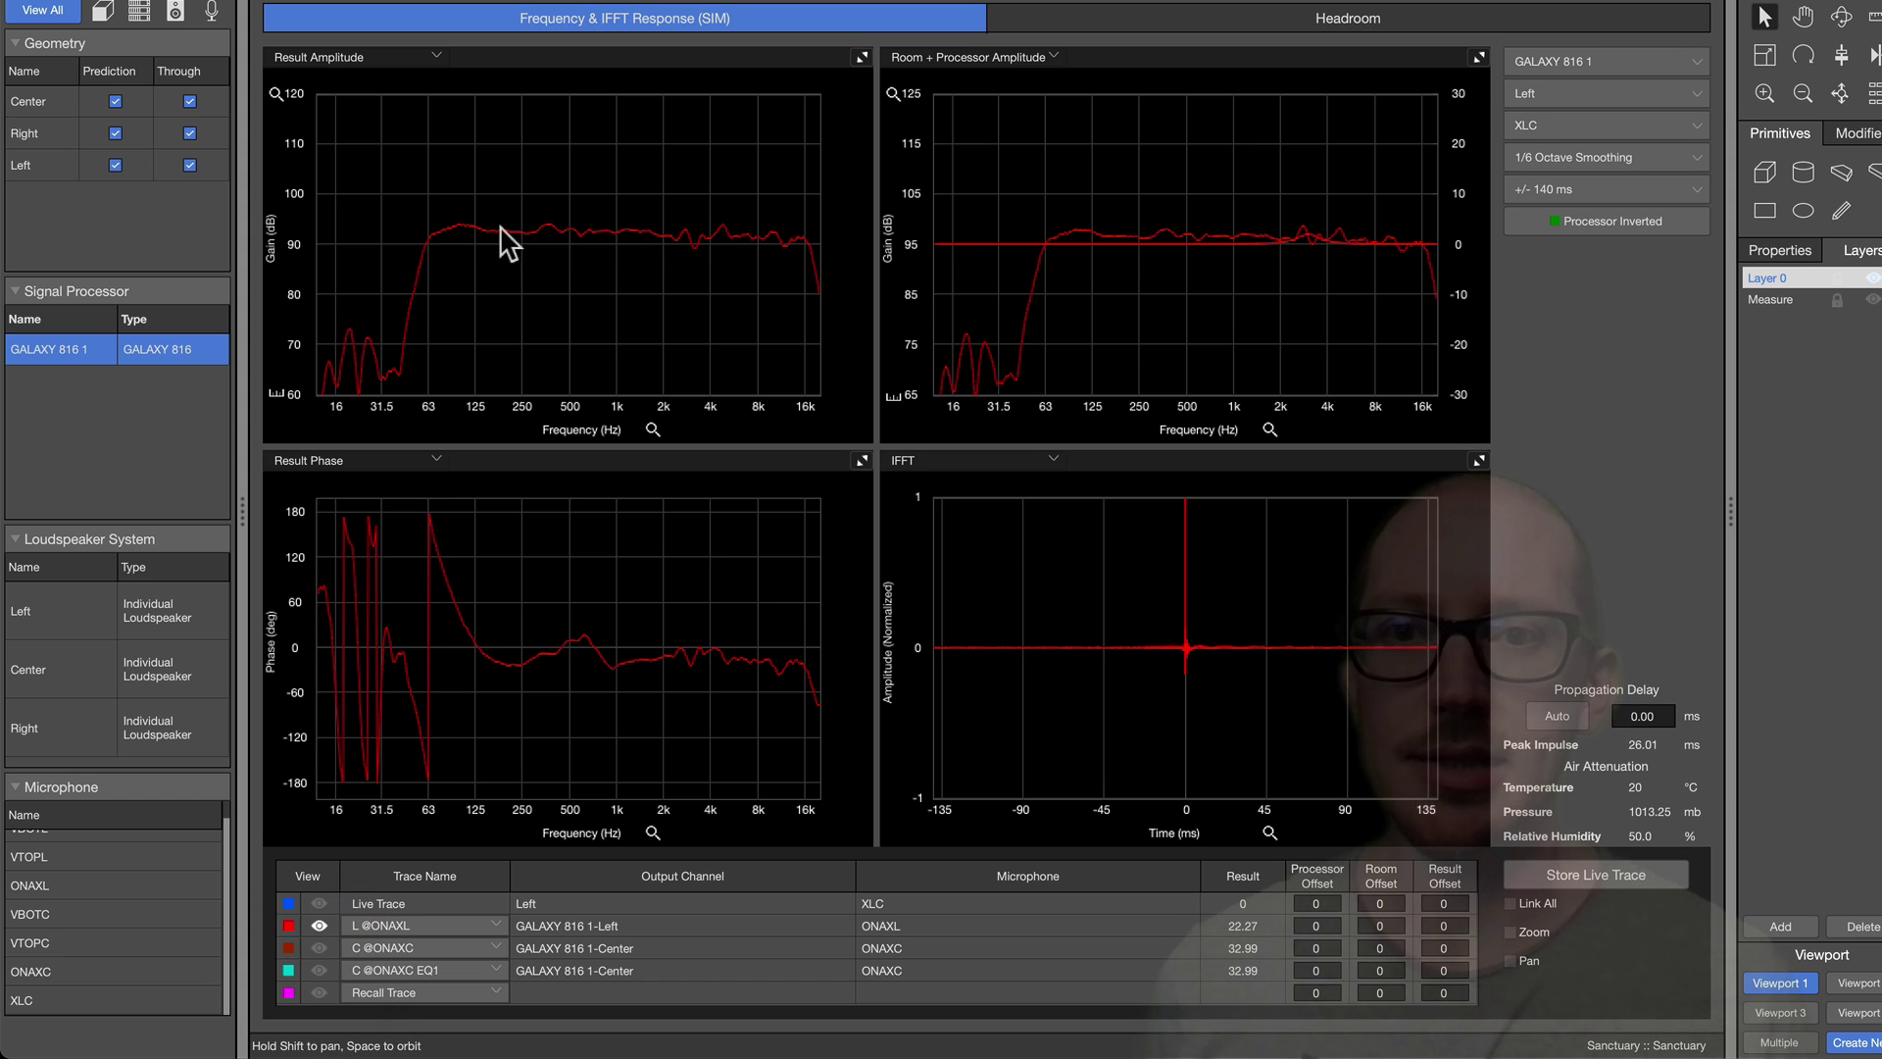
{"action": "left_click", "coordinate": [859, 57]}
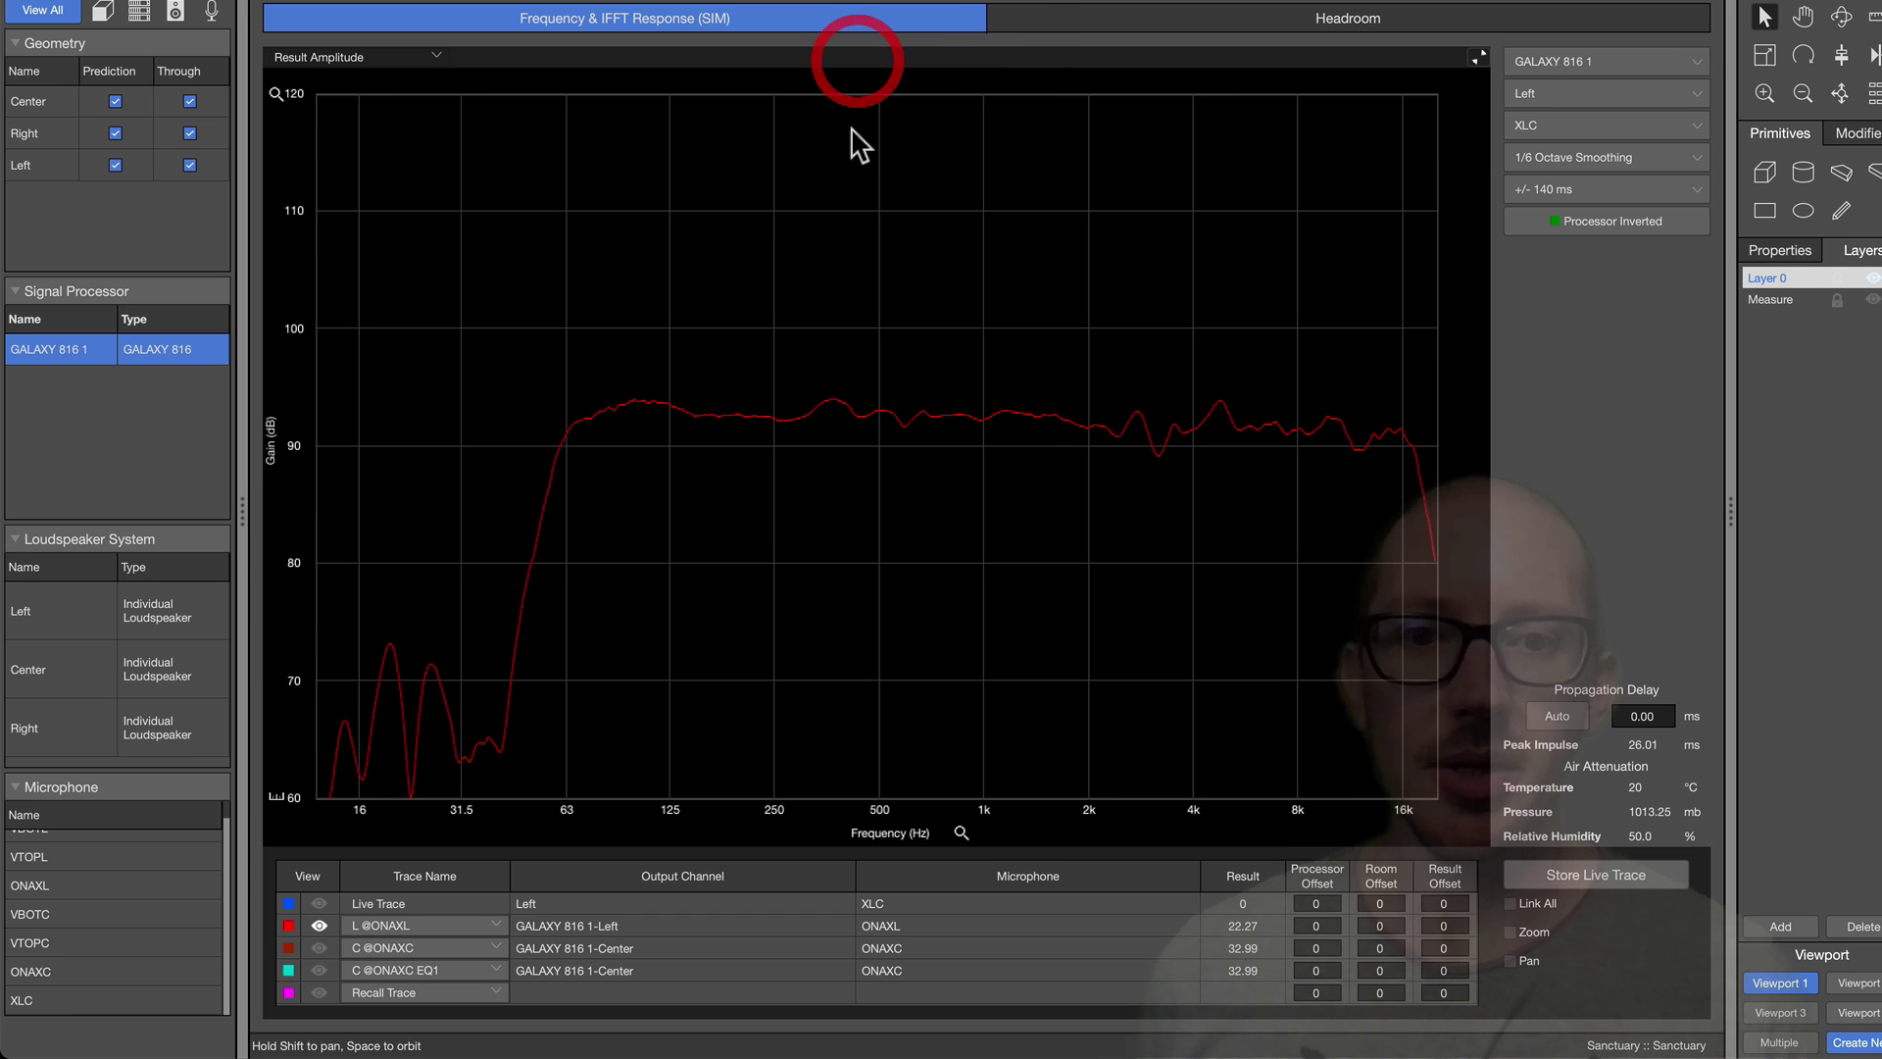
{"action": "left_click", "coordinate": [317, 947]}
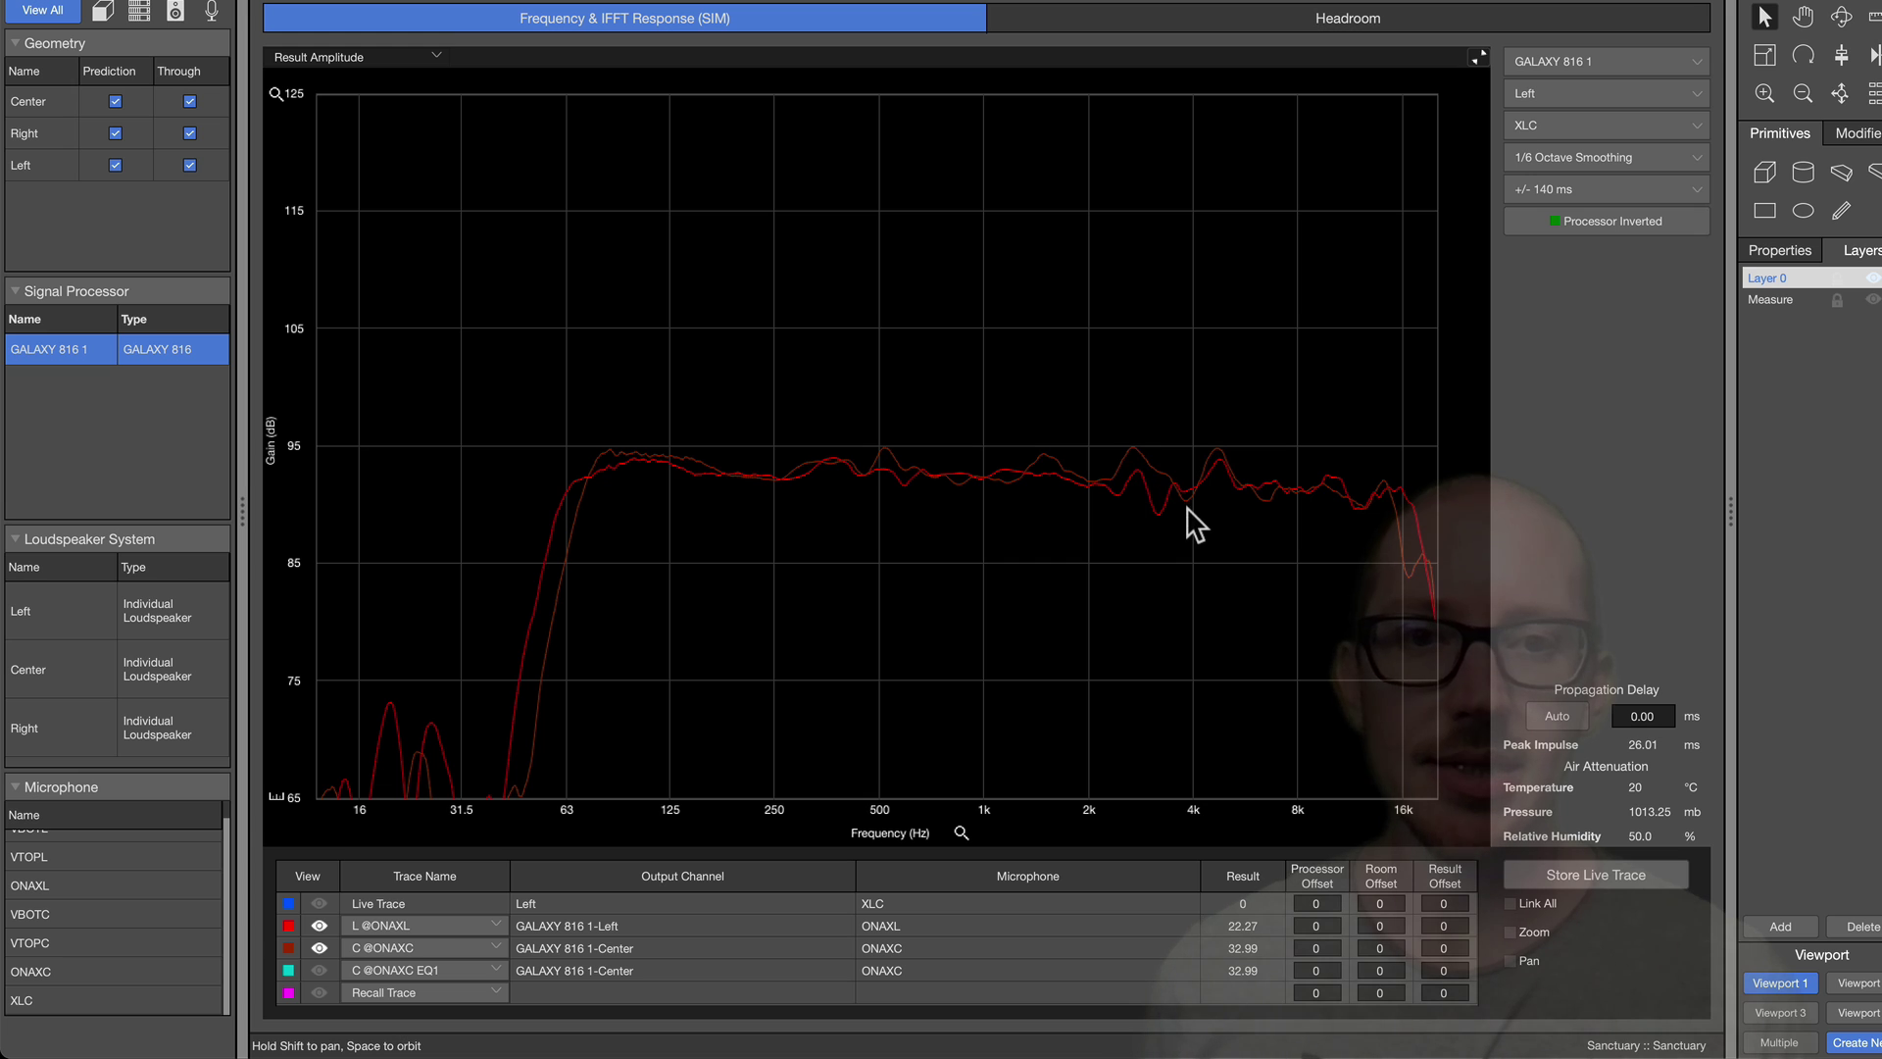
{"action": "left_click", "coordinate": [320, 964]}
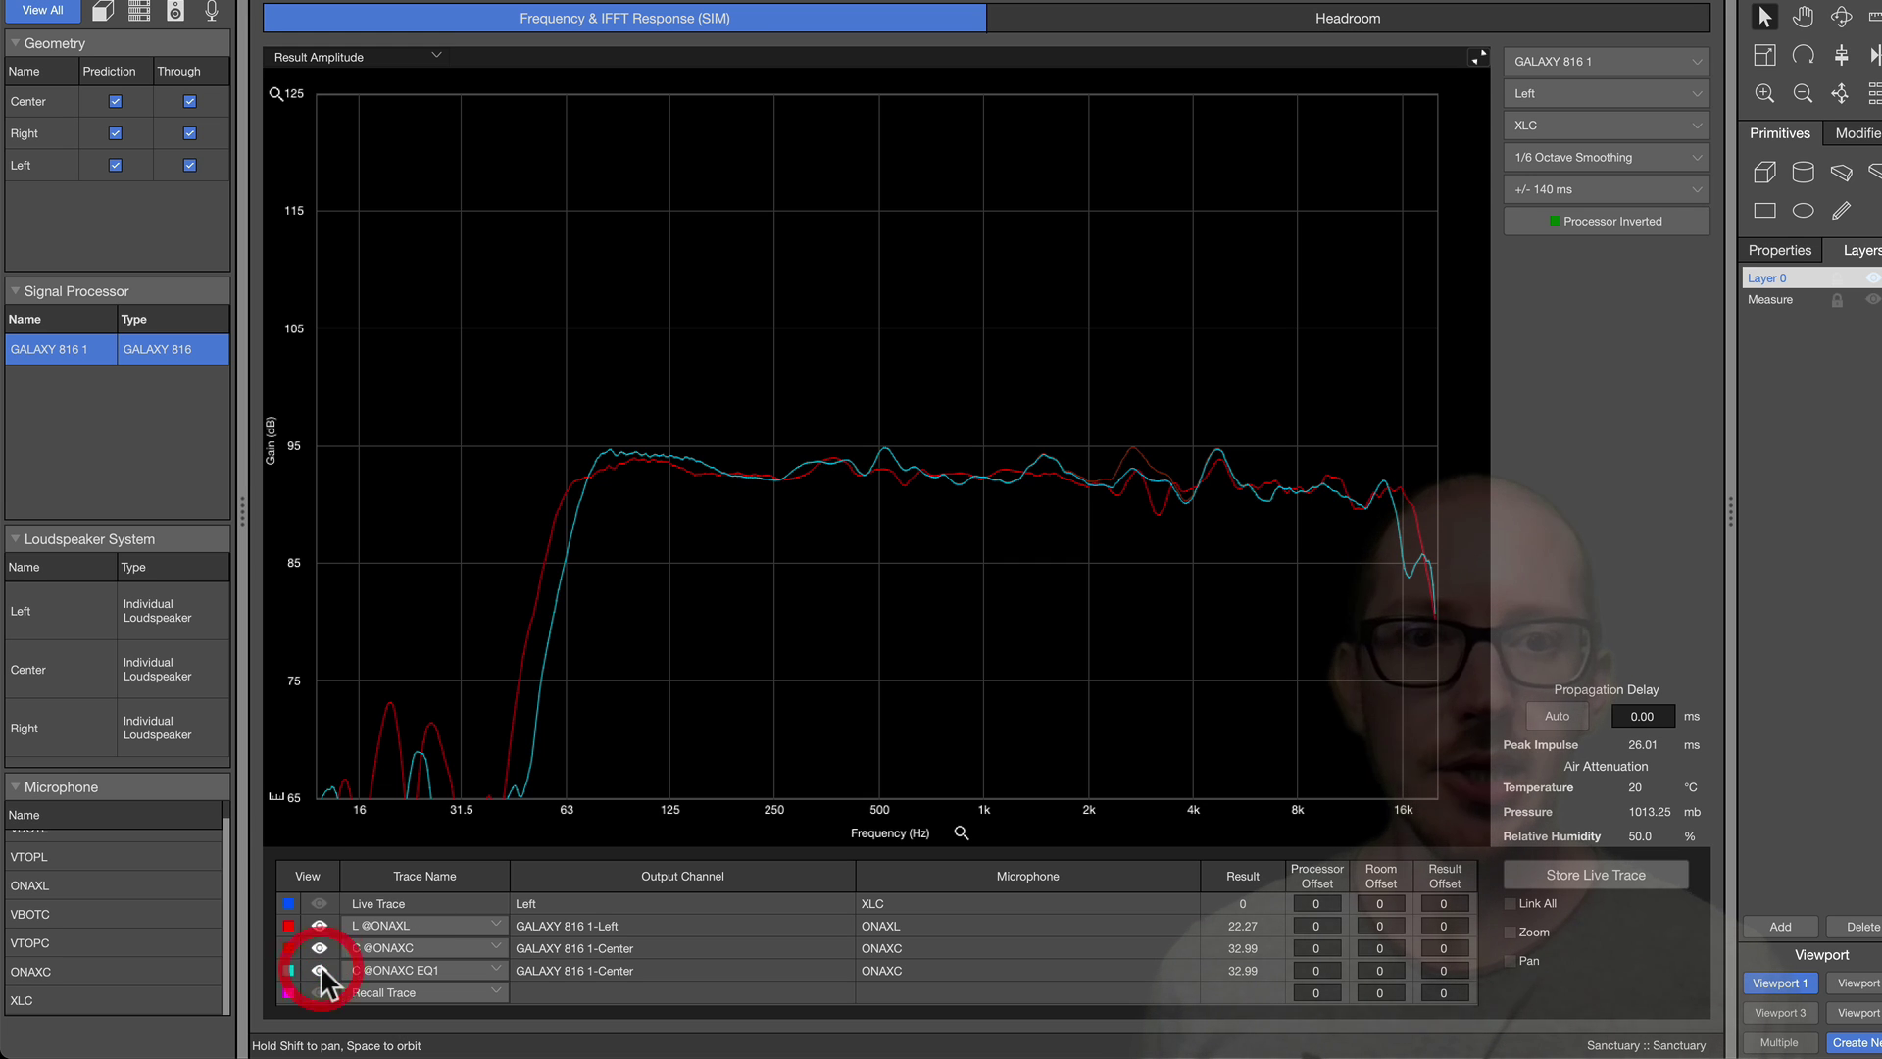
{"action": "left_click", "coordinate": [320, 947]}
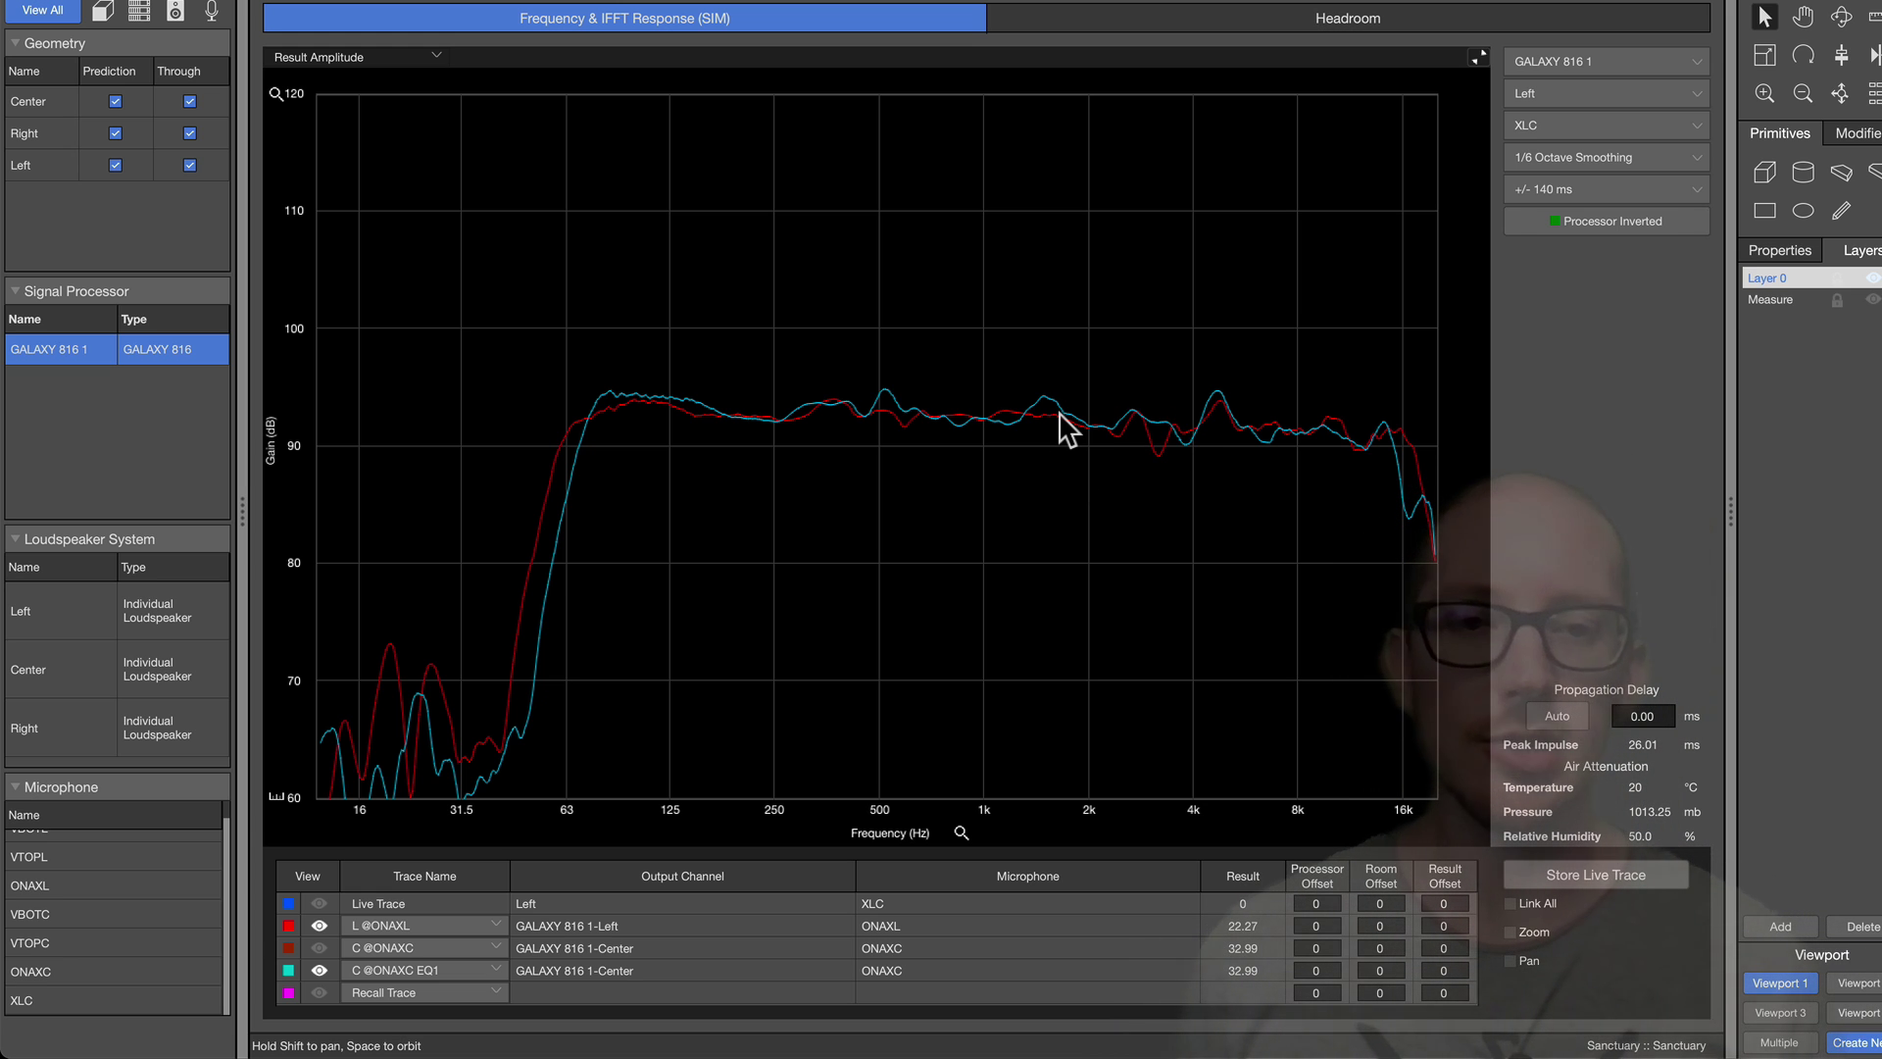
{"action": "left_click", "coordinate": [1477, 55]}
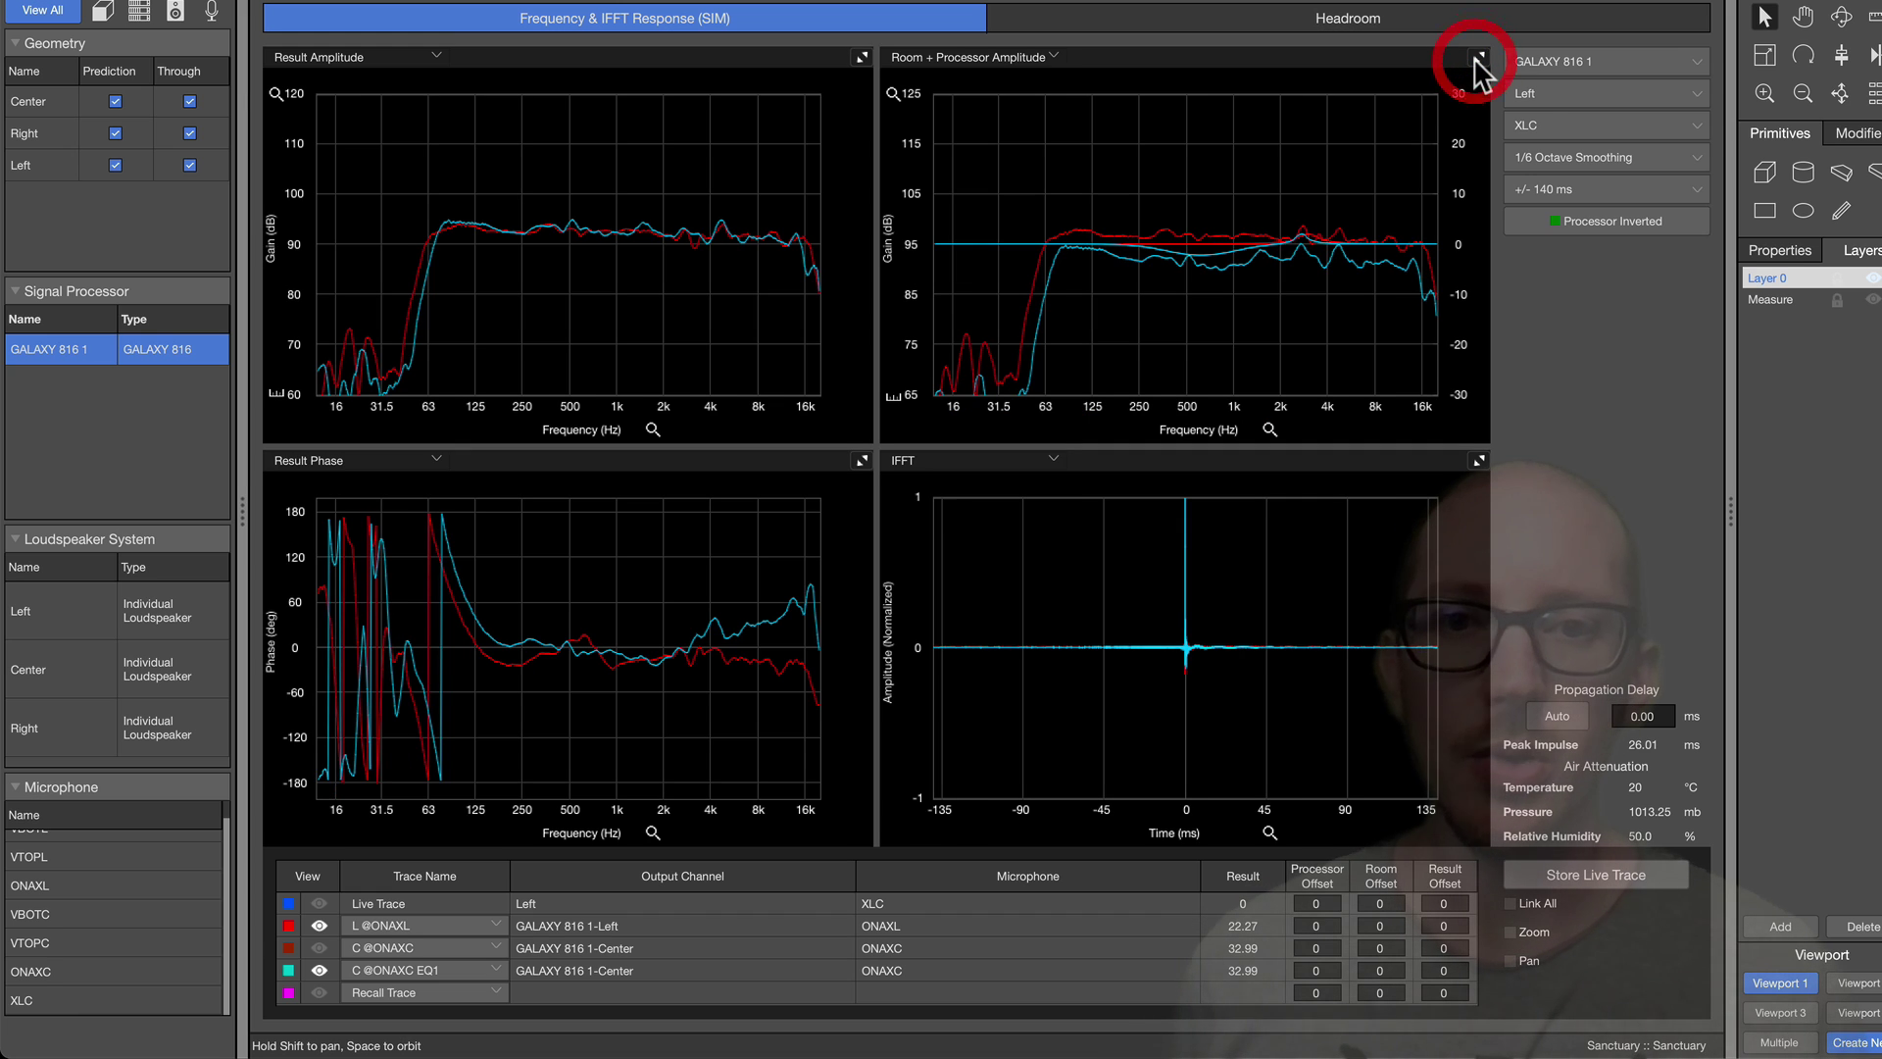
{"action": "left_click", "coordinate": [1478, 460]}
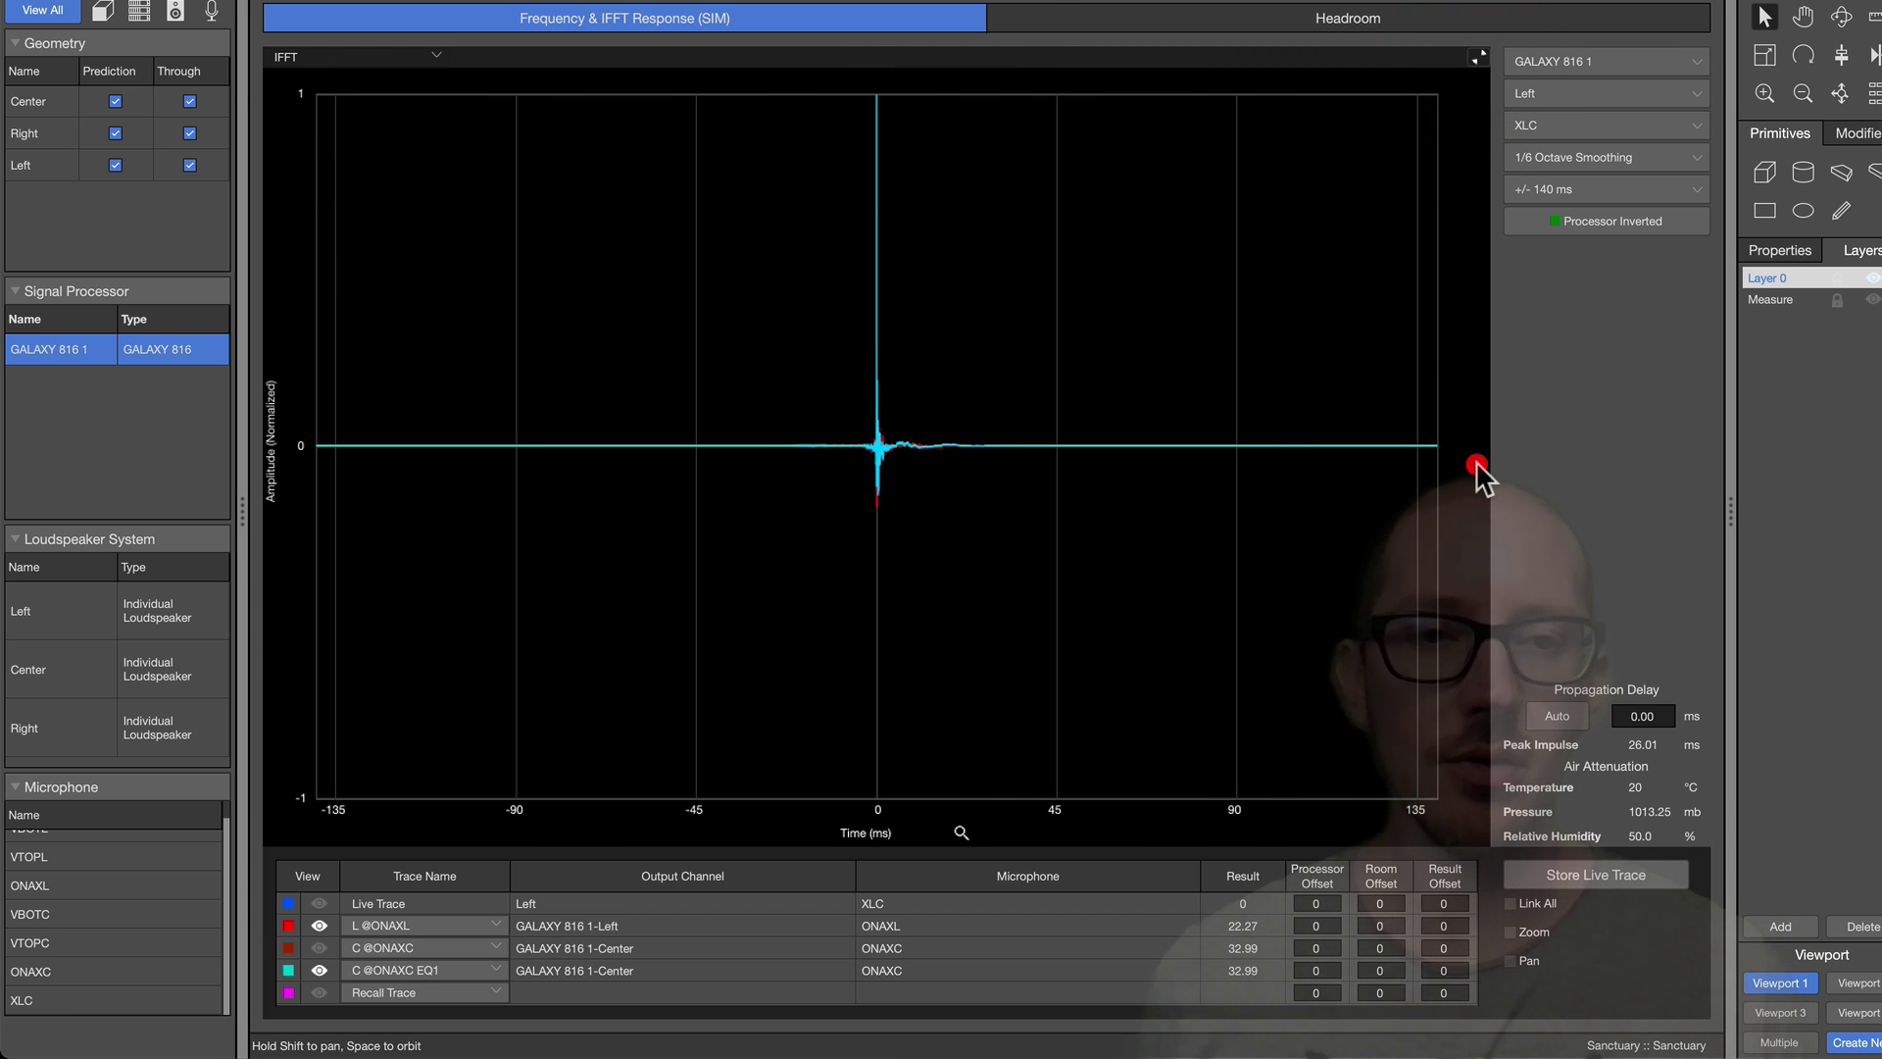
{"action": "left_click", "coordinate": [316, 968]}
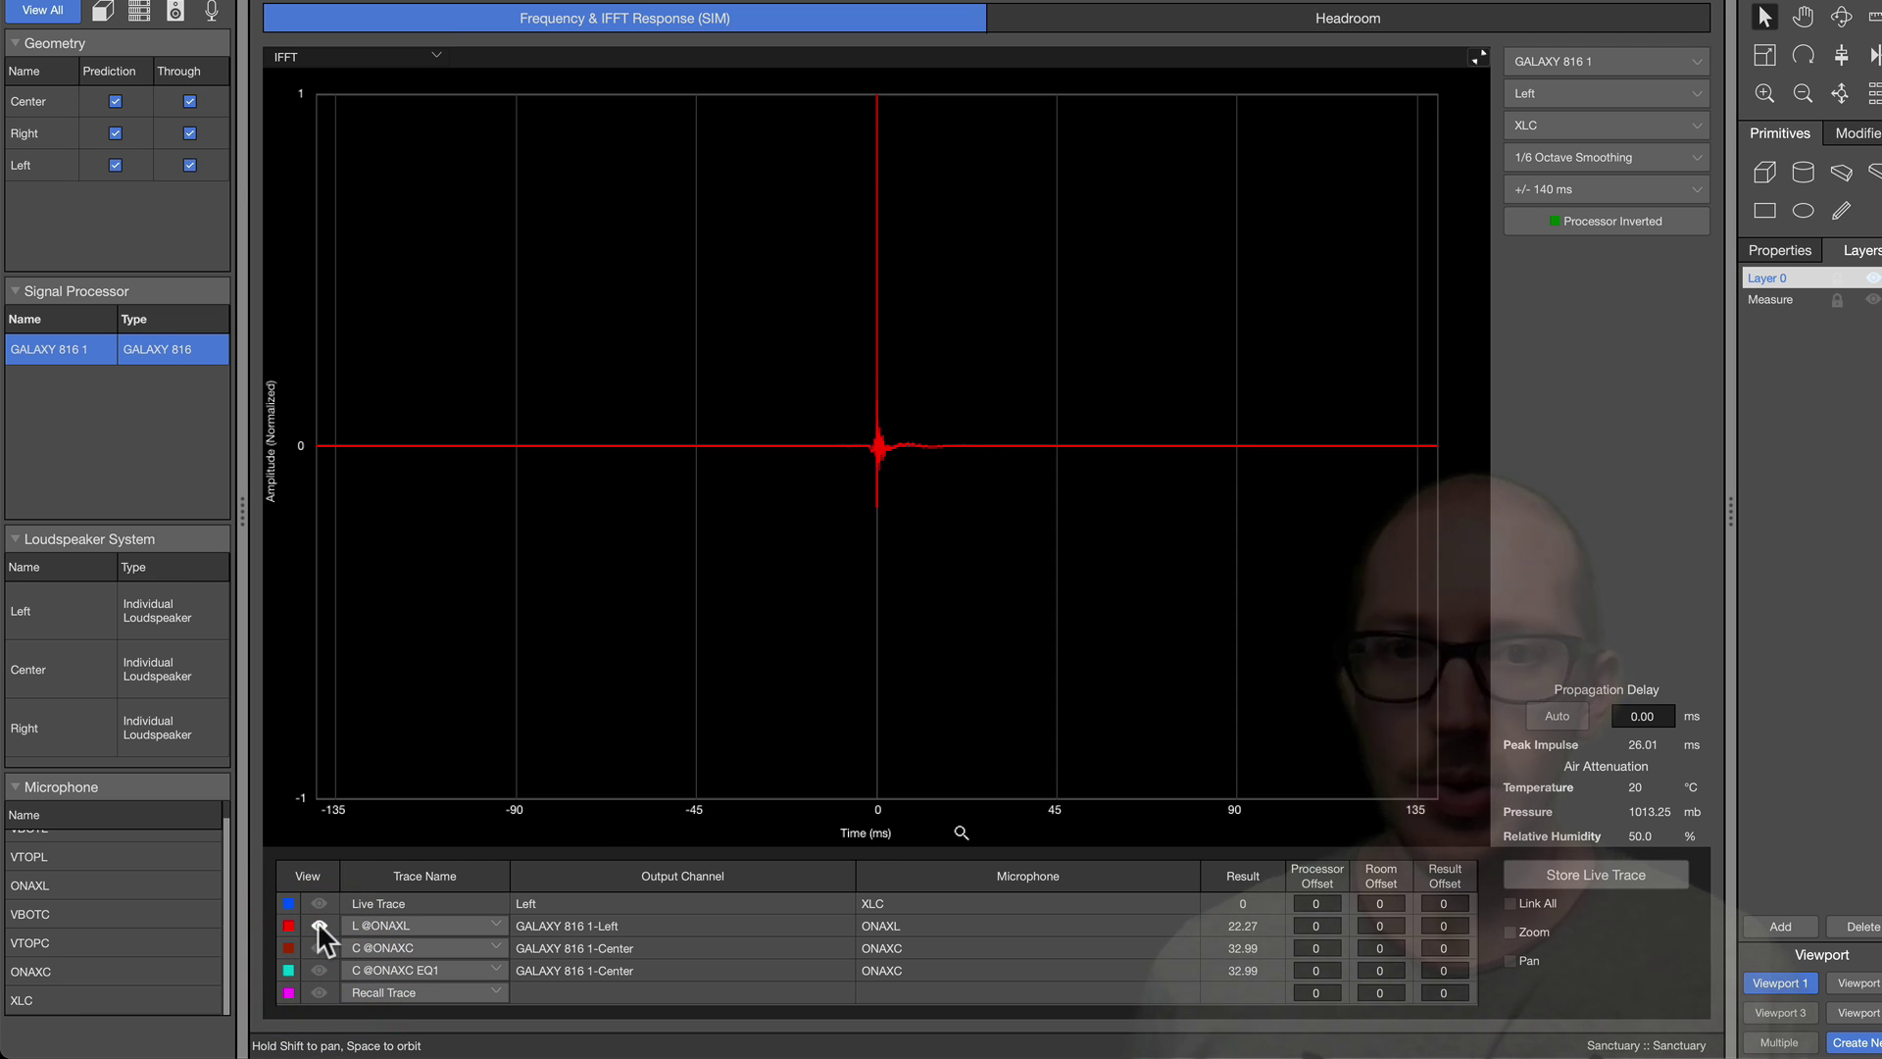
{"action": "left_click", "coordinate": [316, 925]}
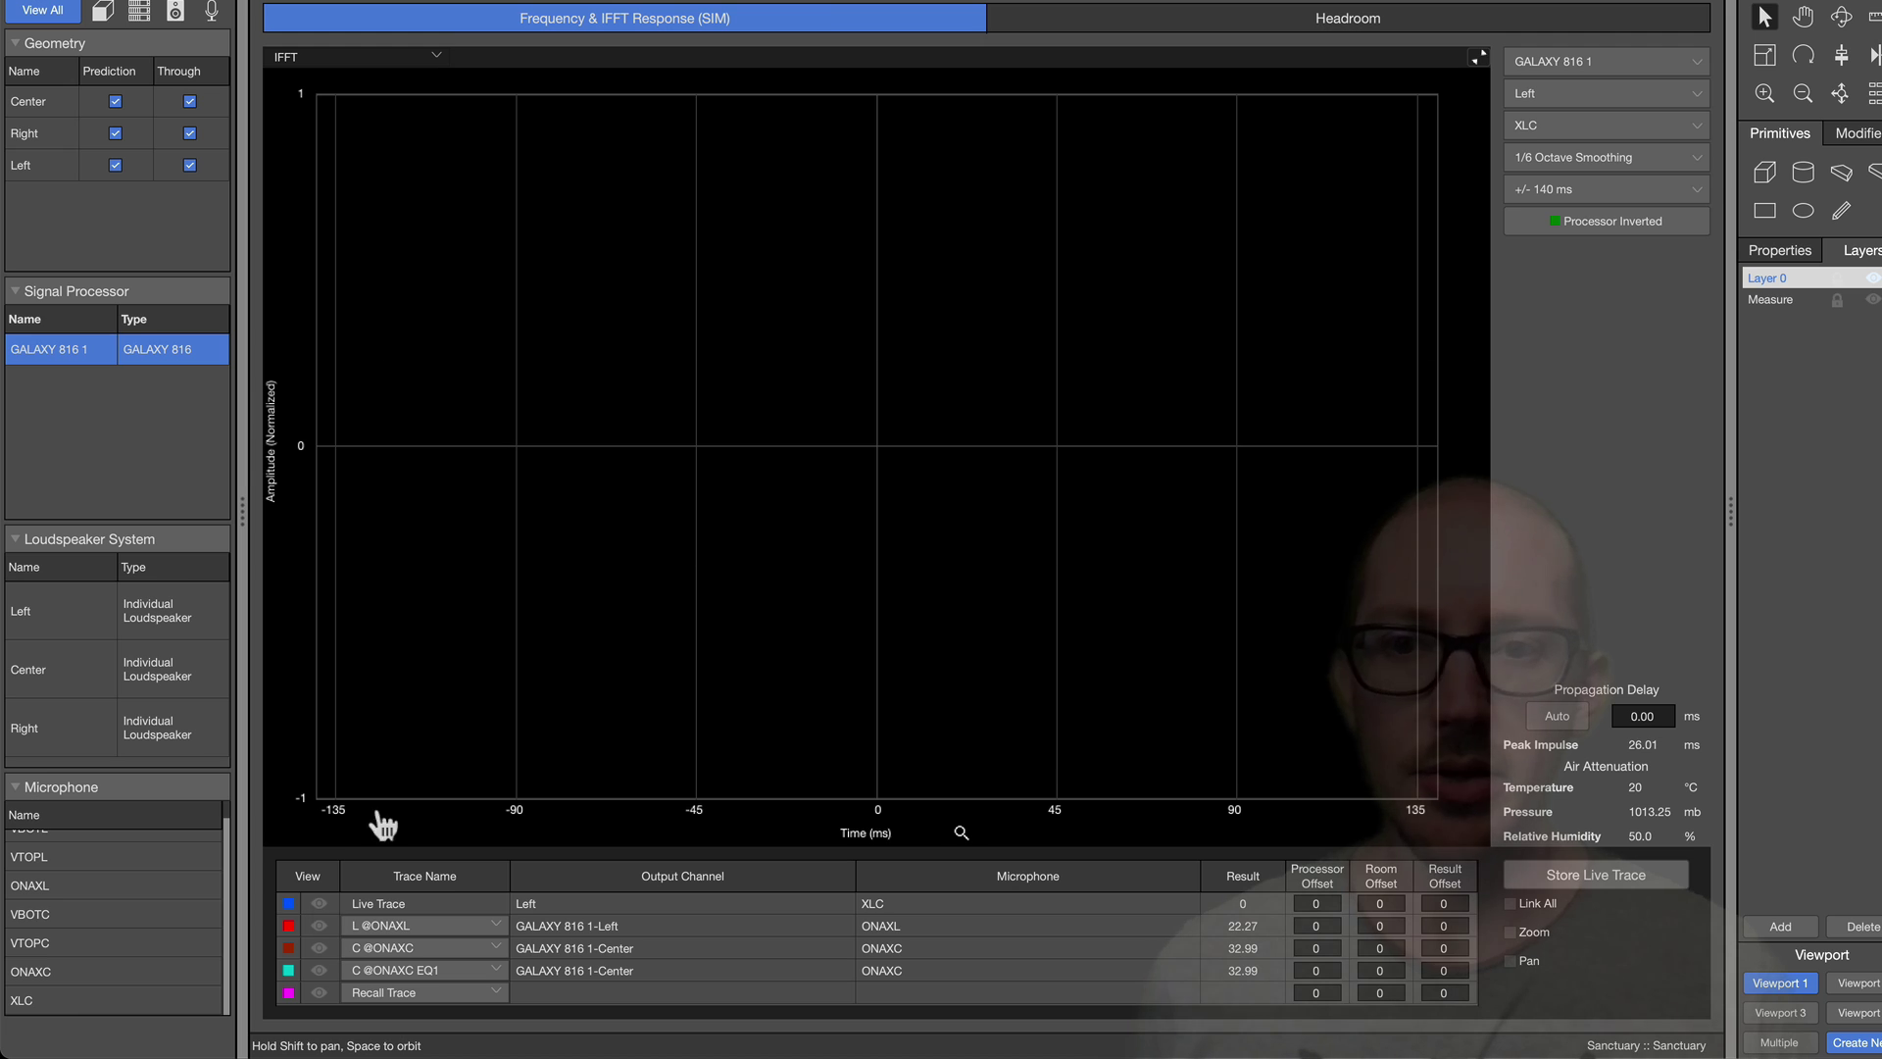
{"action": "key", "text": "super+Tab"}
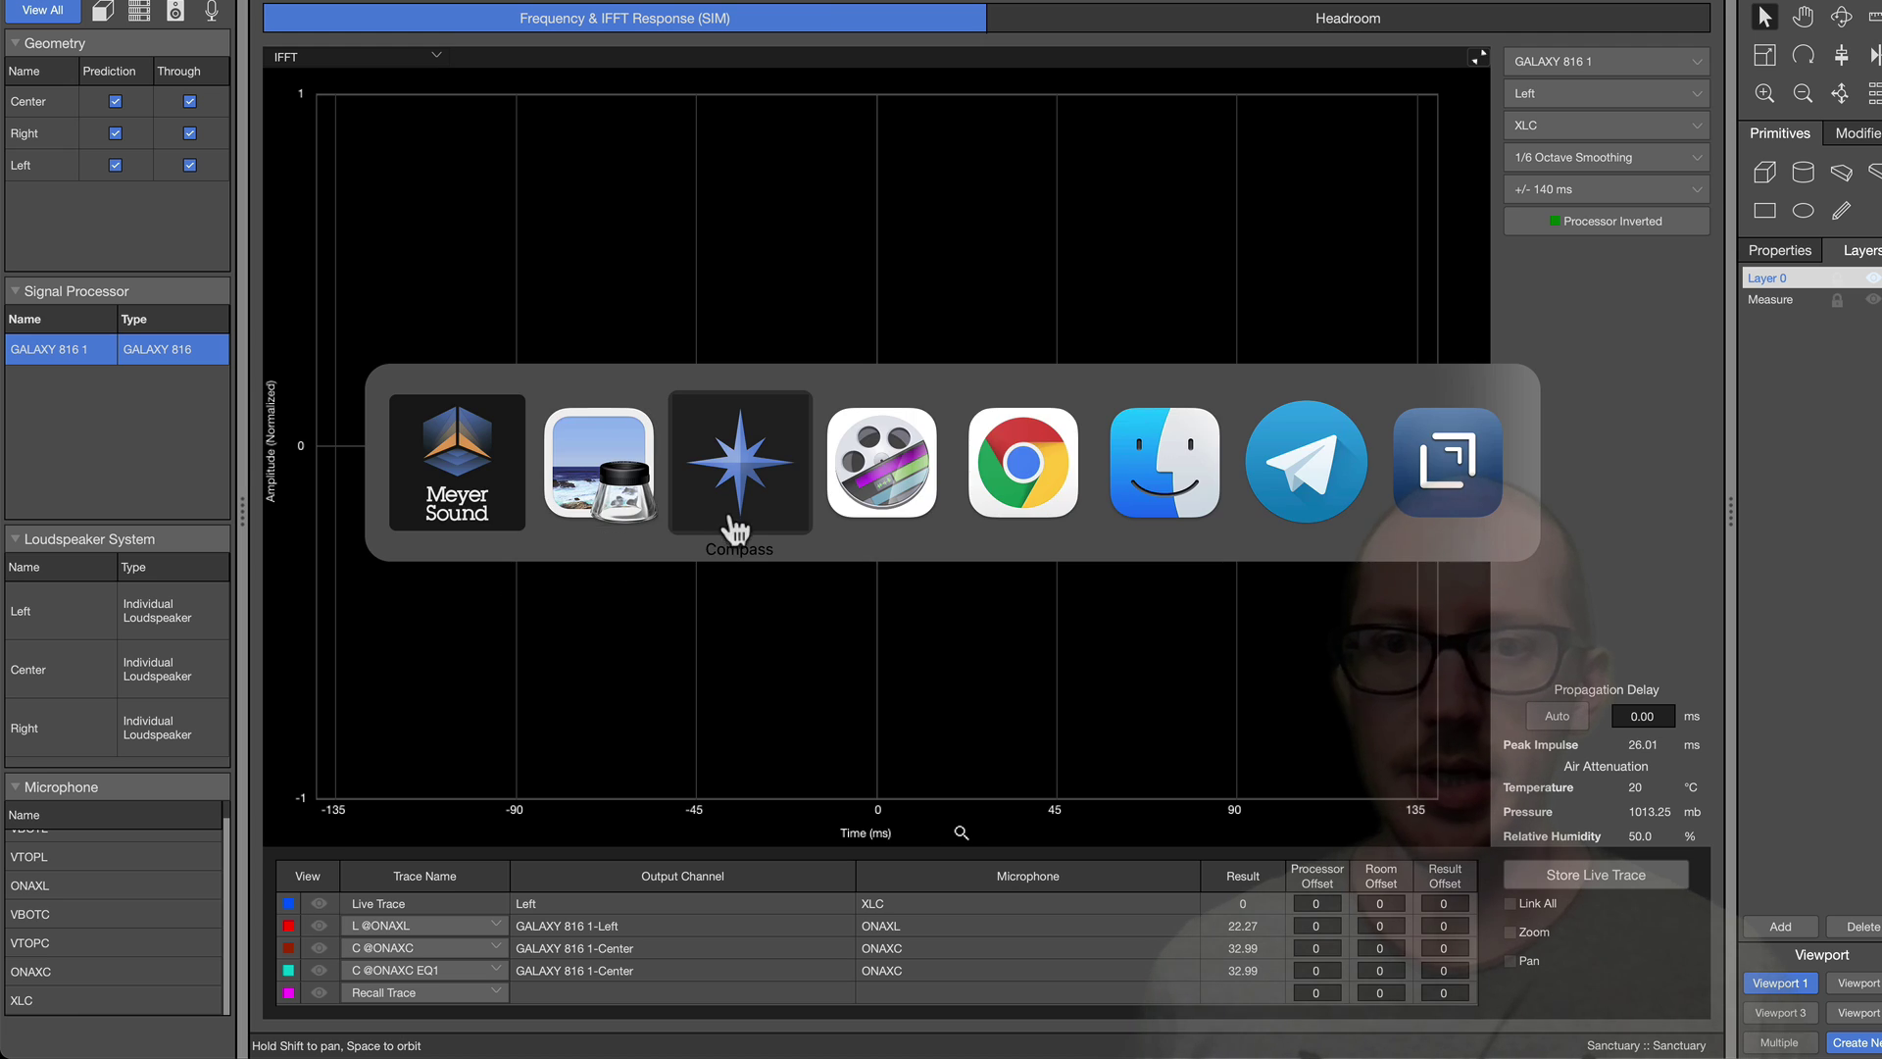
In the Compass Overview, mute output 2 Right and unmute output 3 Center.
{"action": "left_click", "coordinate": [736, 529]}
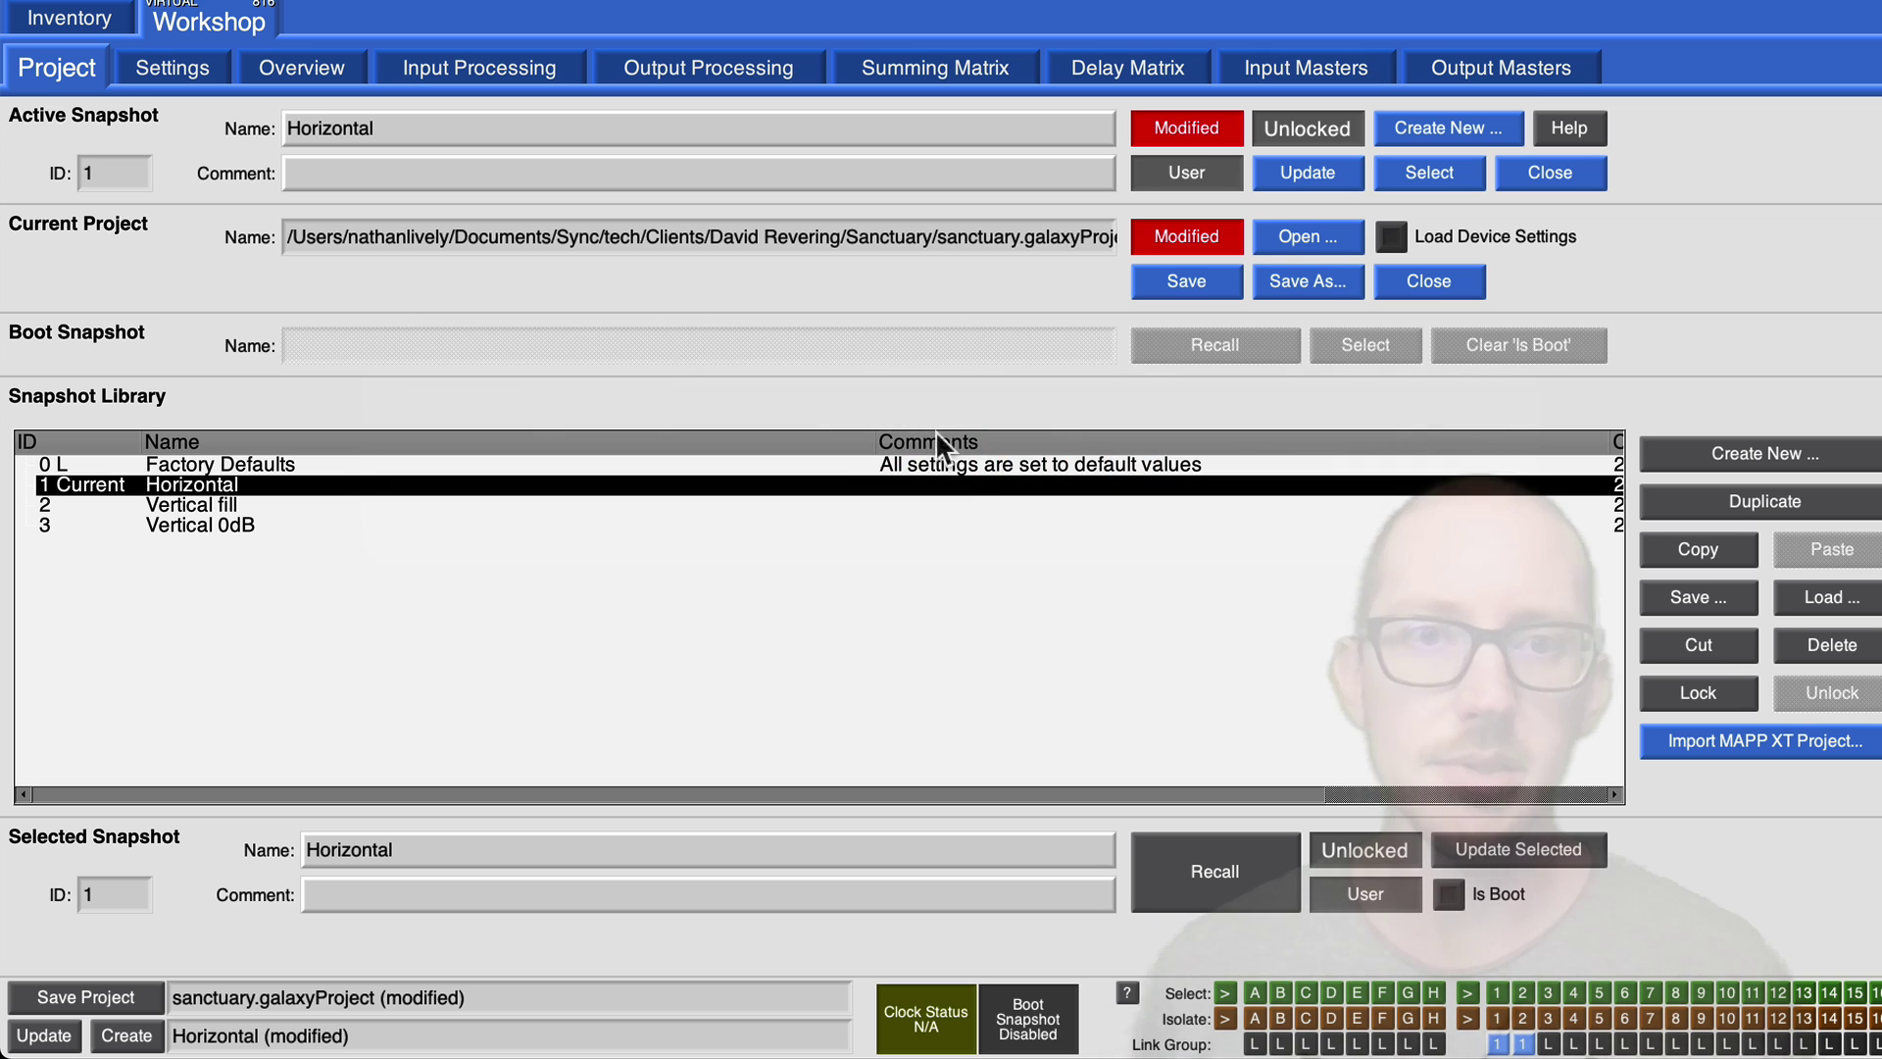
{"action": "left_click", "coordinate": [331, 88]}
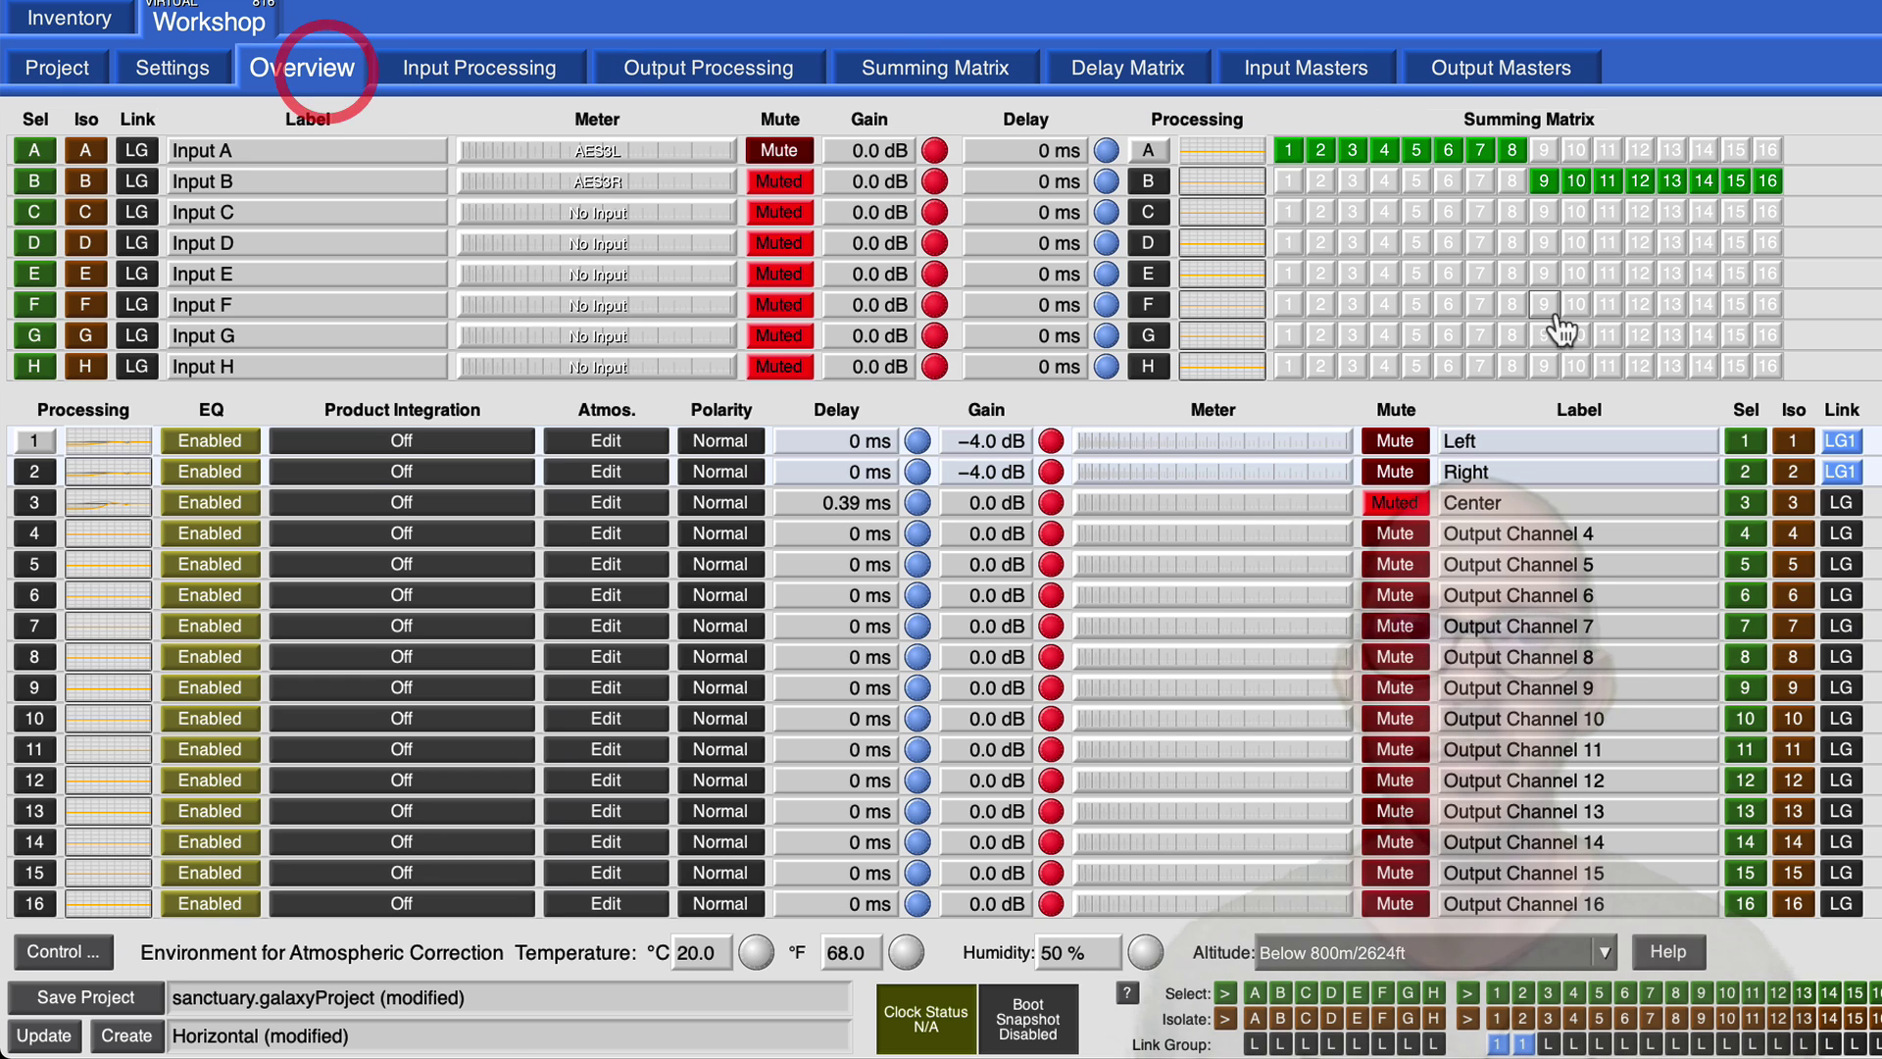
{"action": "left_click", "coordinate": [1396, 474]}
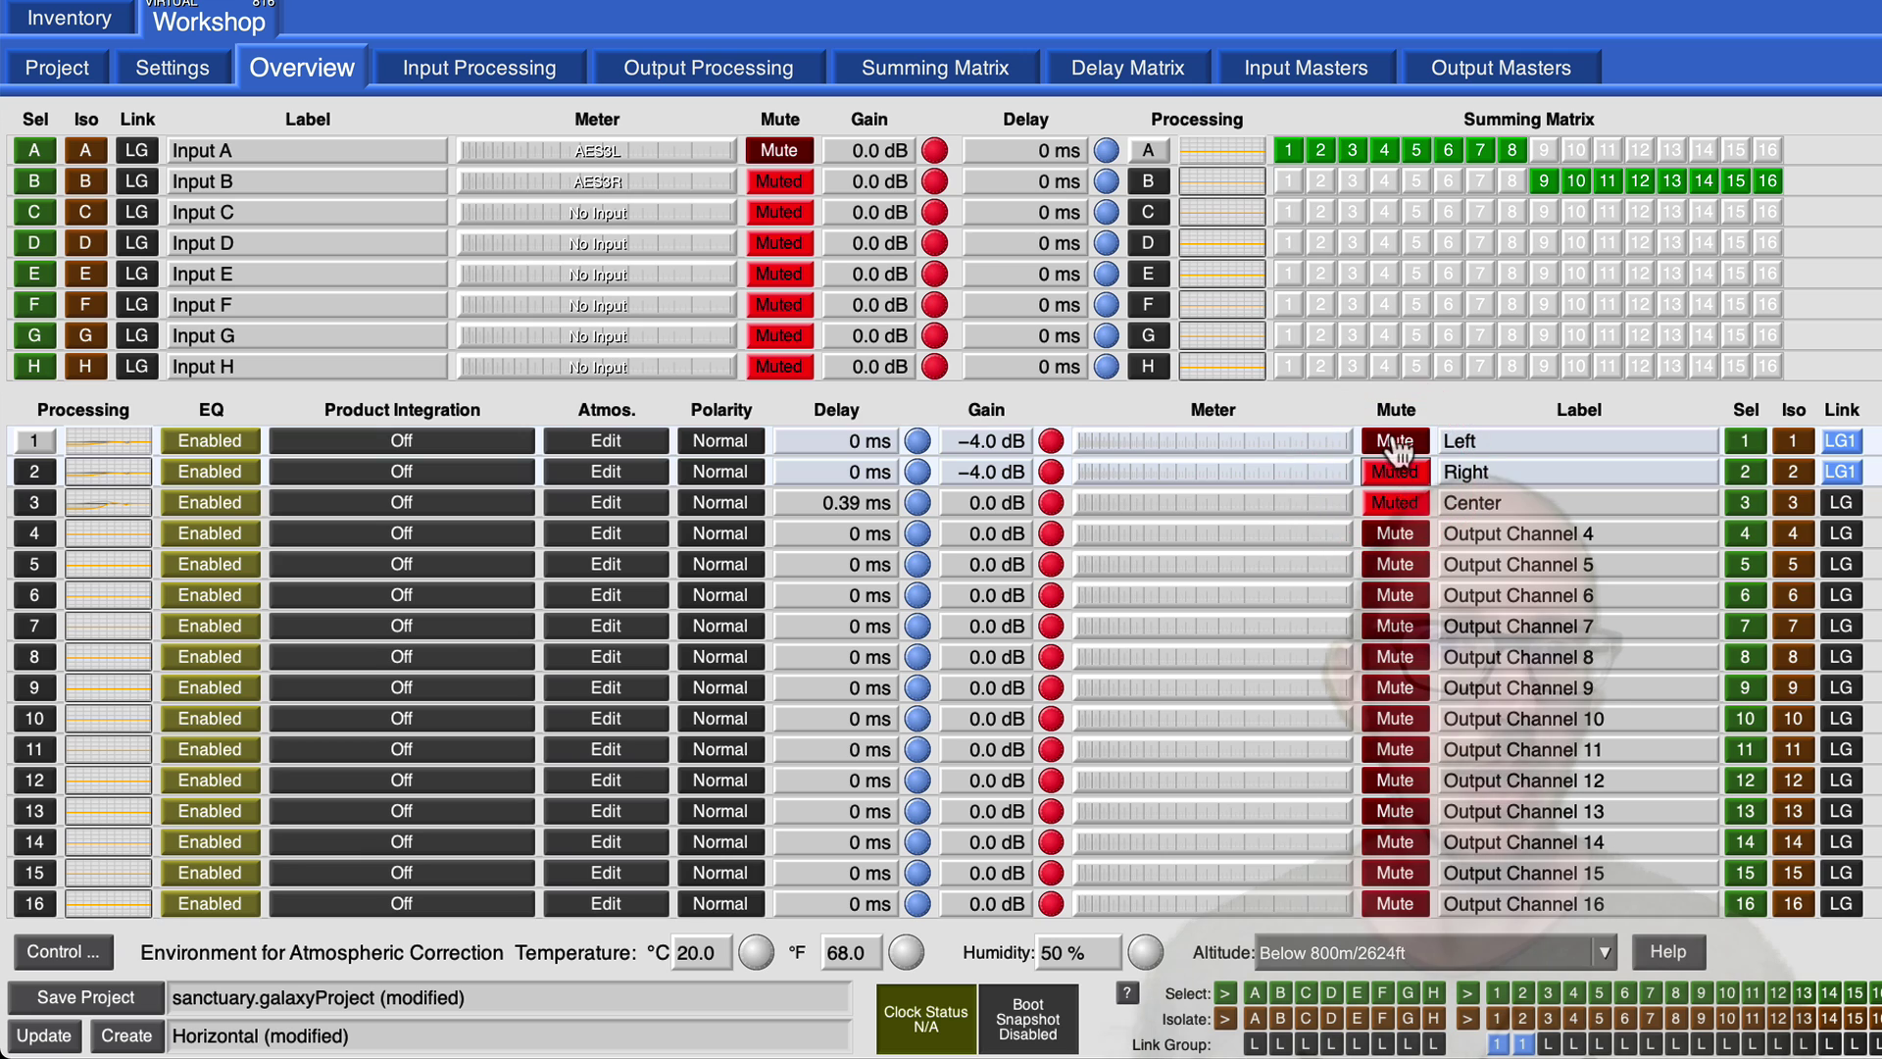
{"action": "left_click", "coordinate": [1397, 506]}
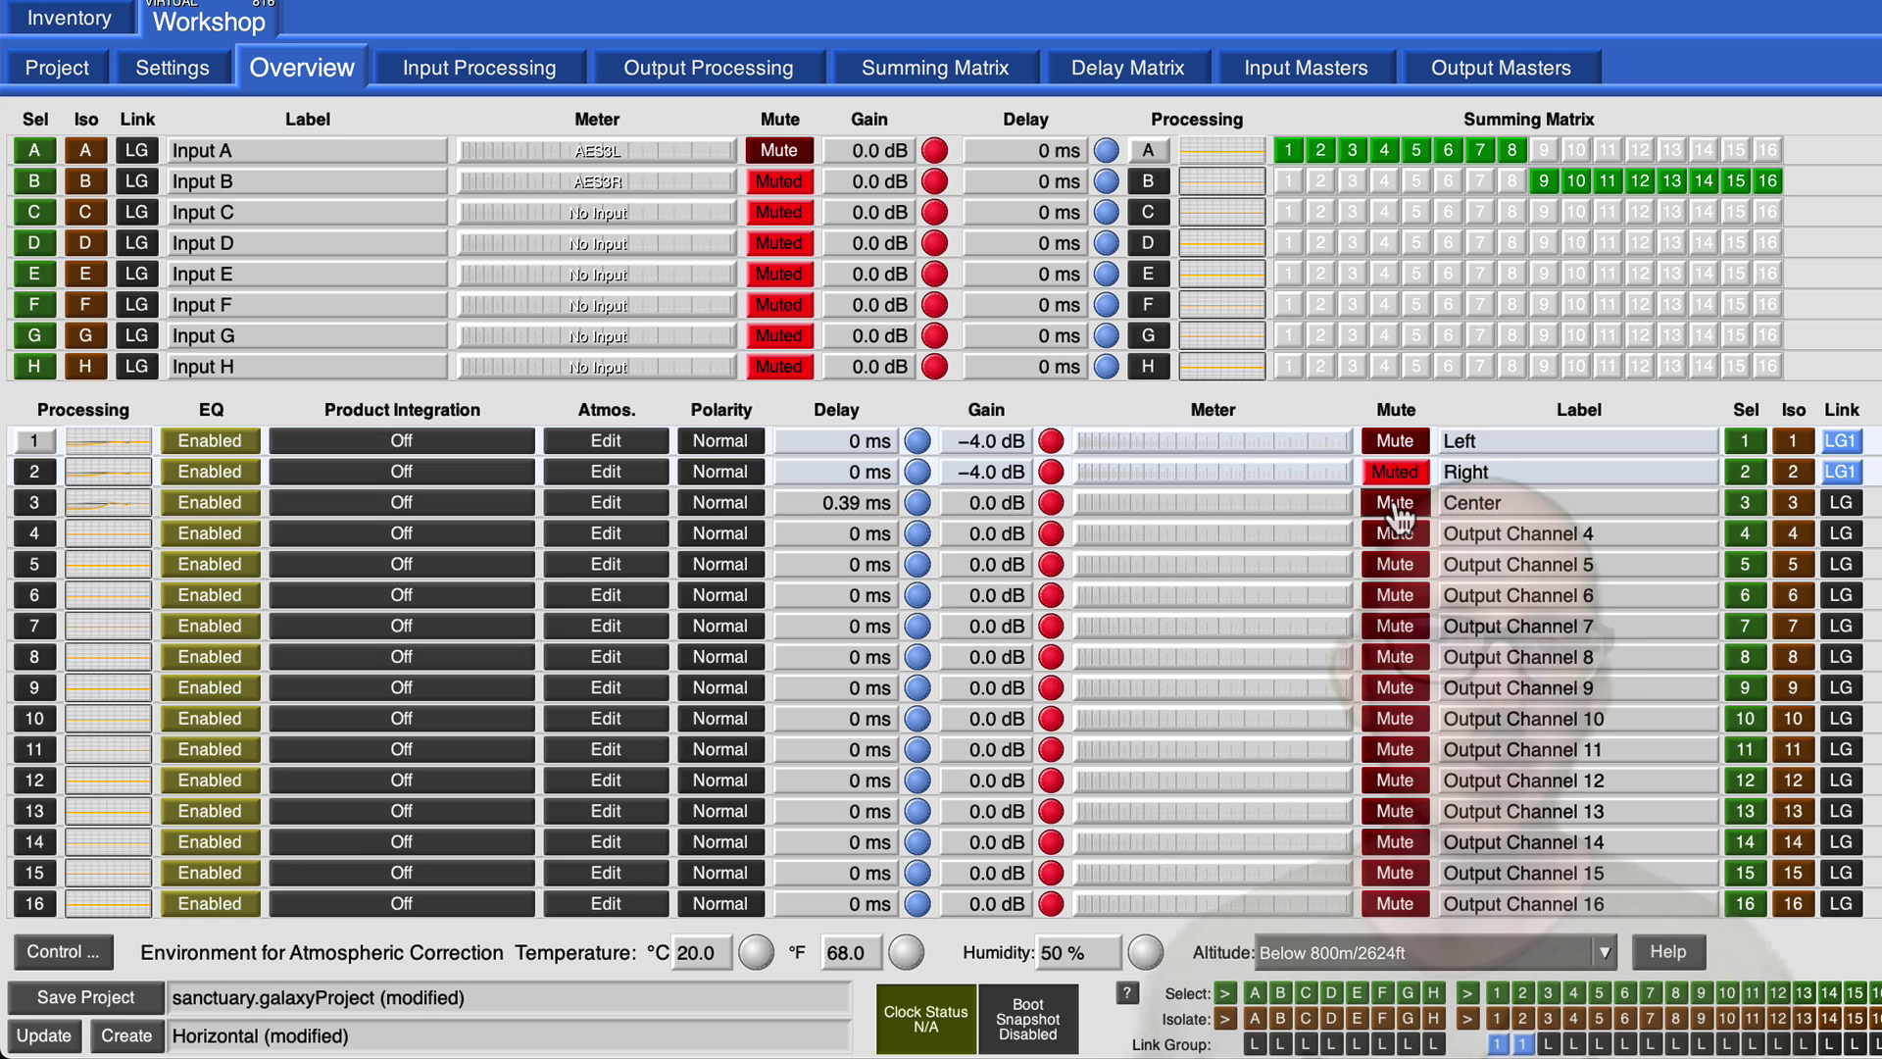
{"action": "key", "text": "super+Tab"}
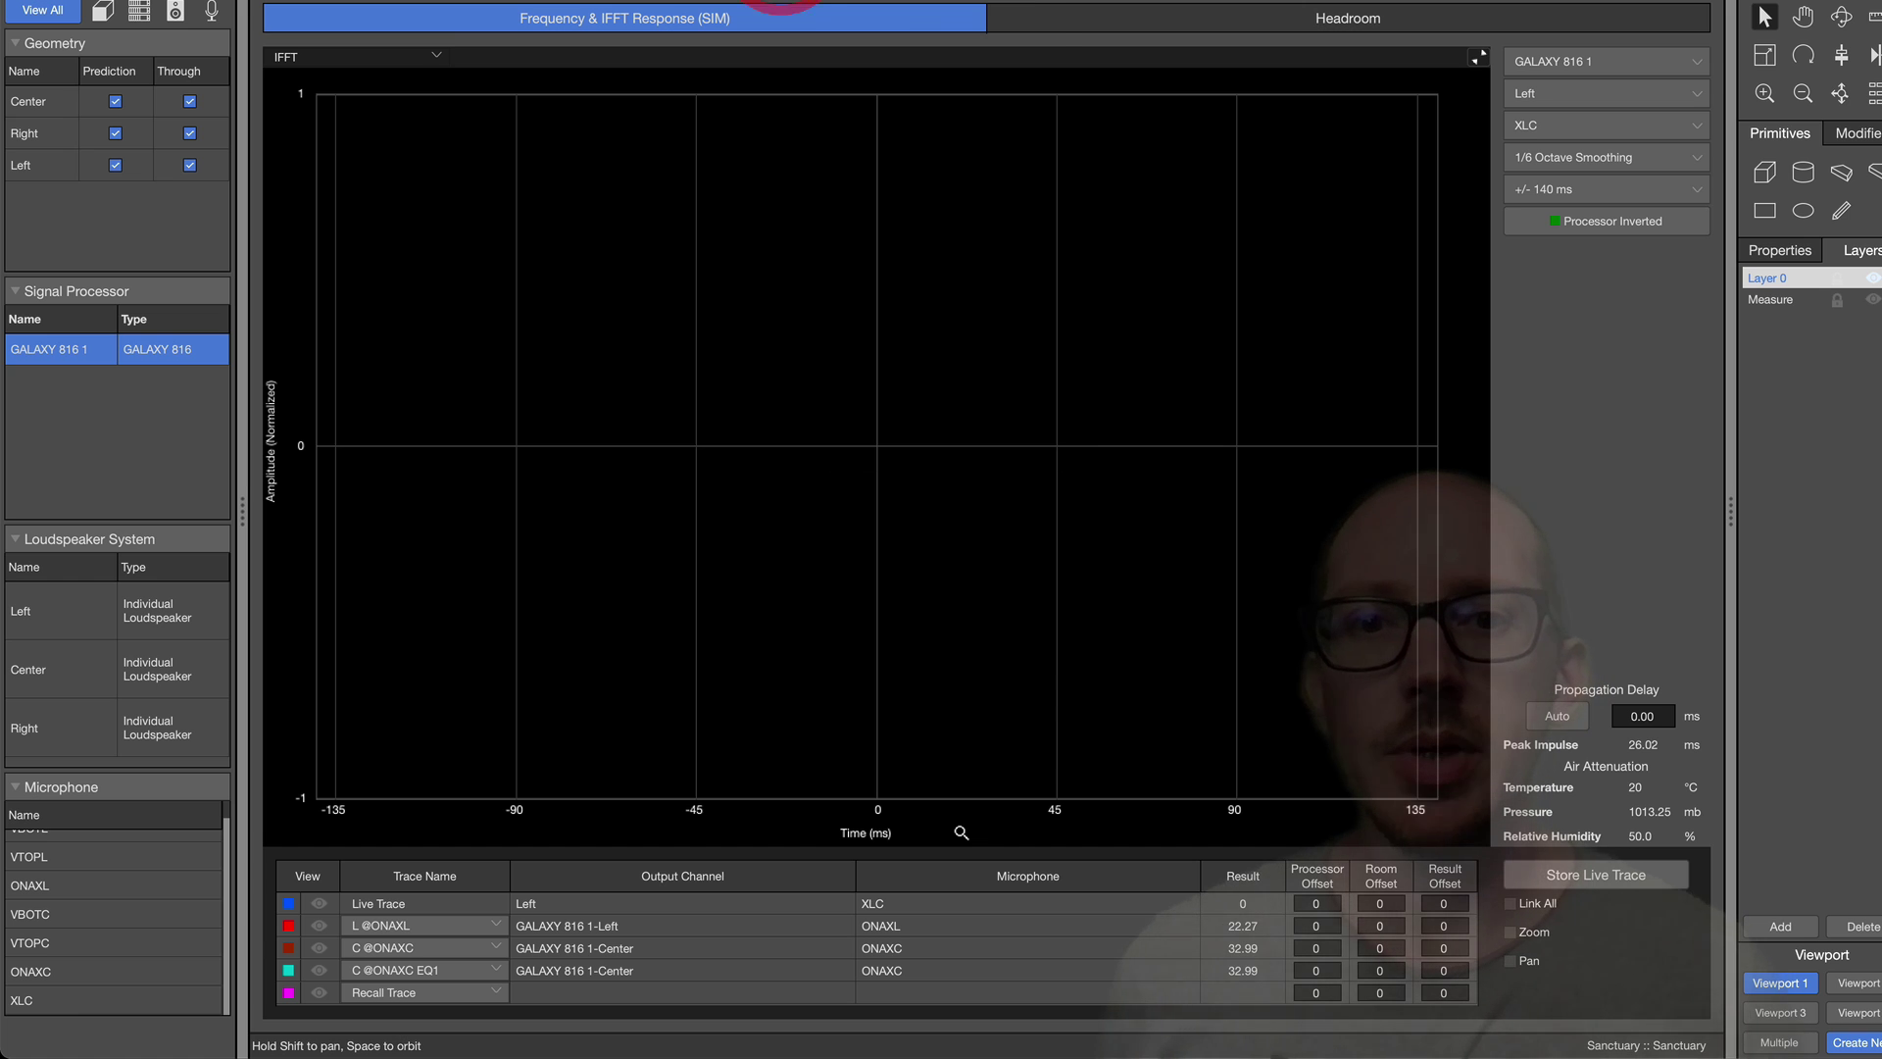
Show the live impulse at XLC (26.02 ms delay) zoomed to a ±13.5 ms window.
{"action": "left_click", "coordinate": [1558, 716]}
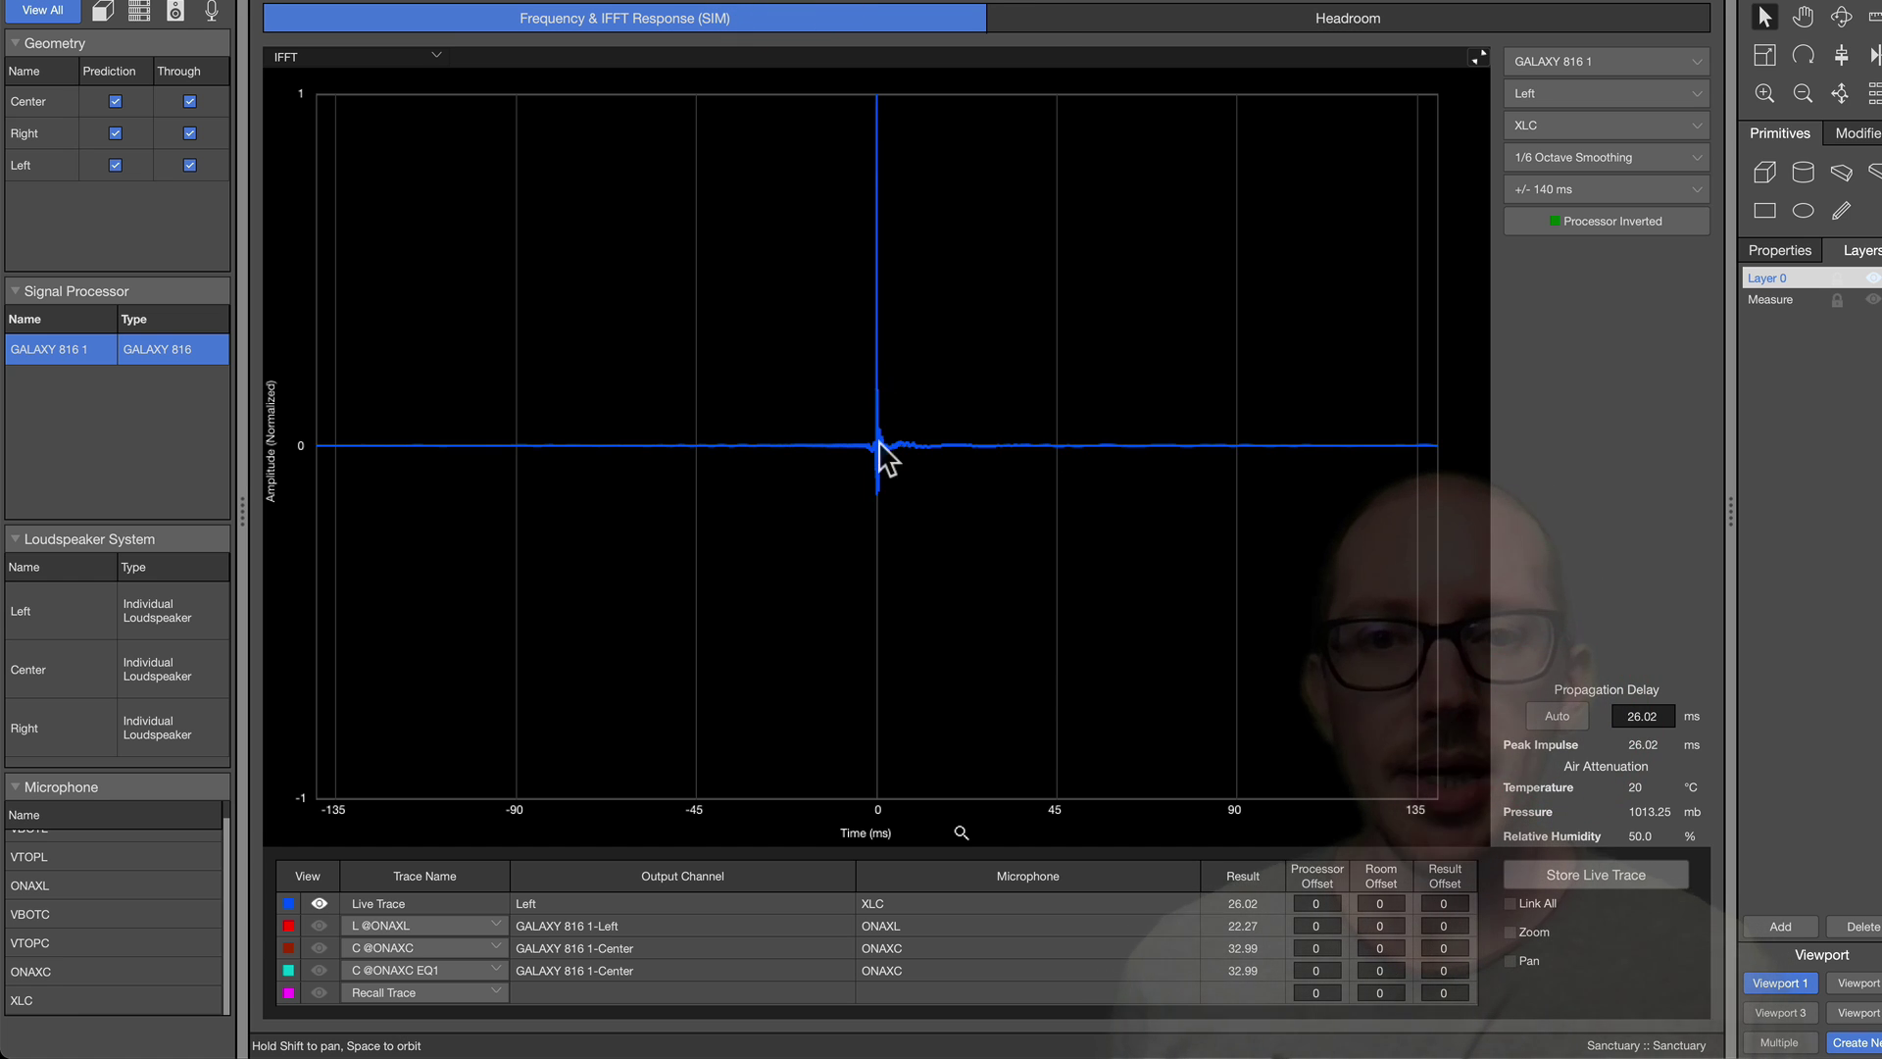
{"action": "left_click", "coordinate": [960, 833]}
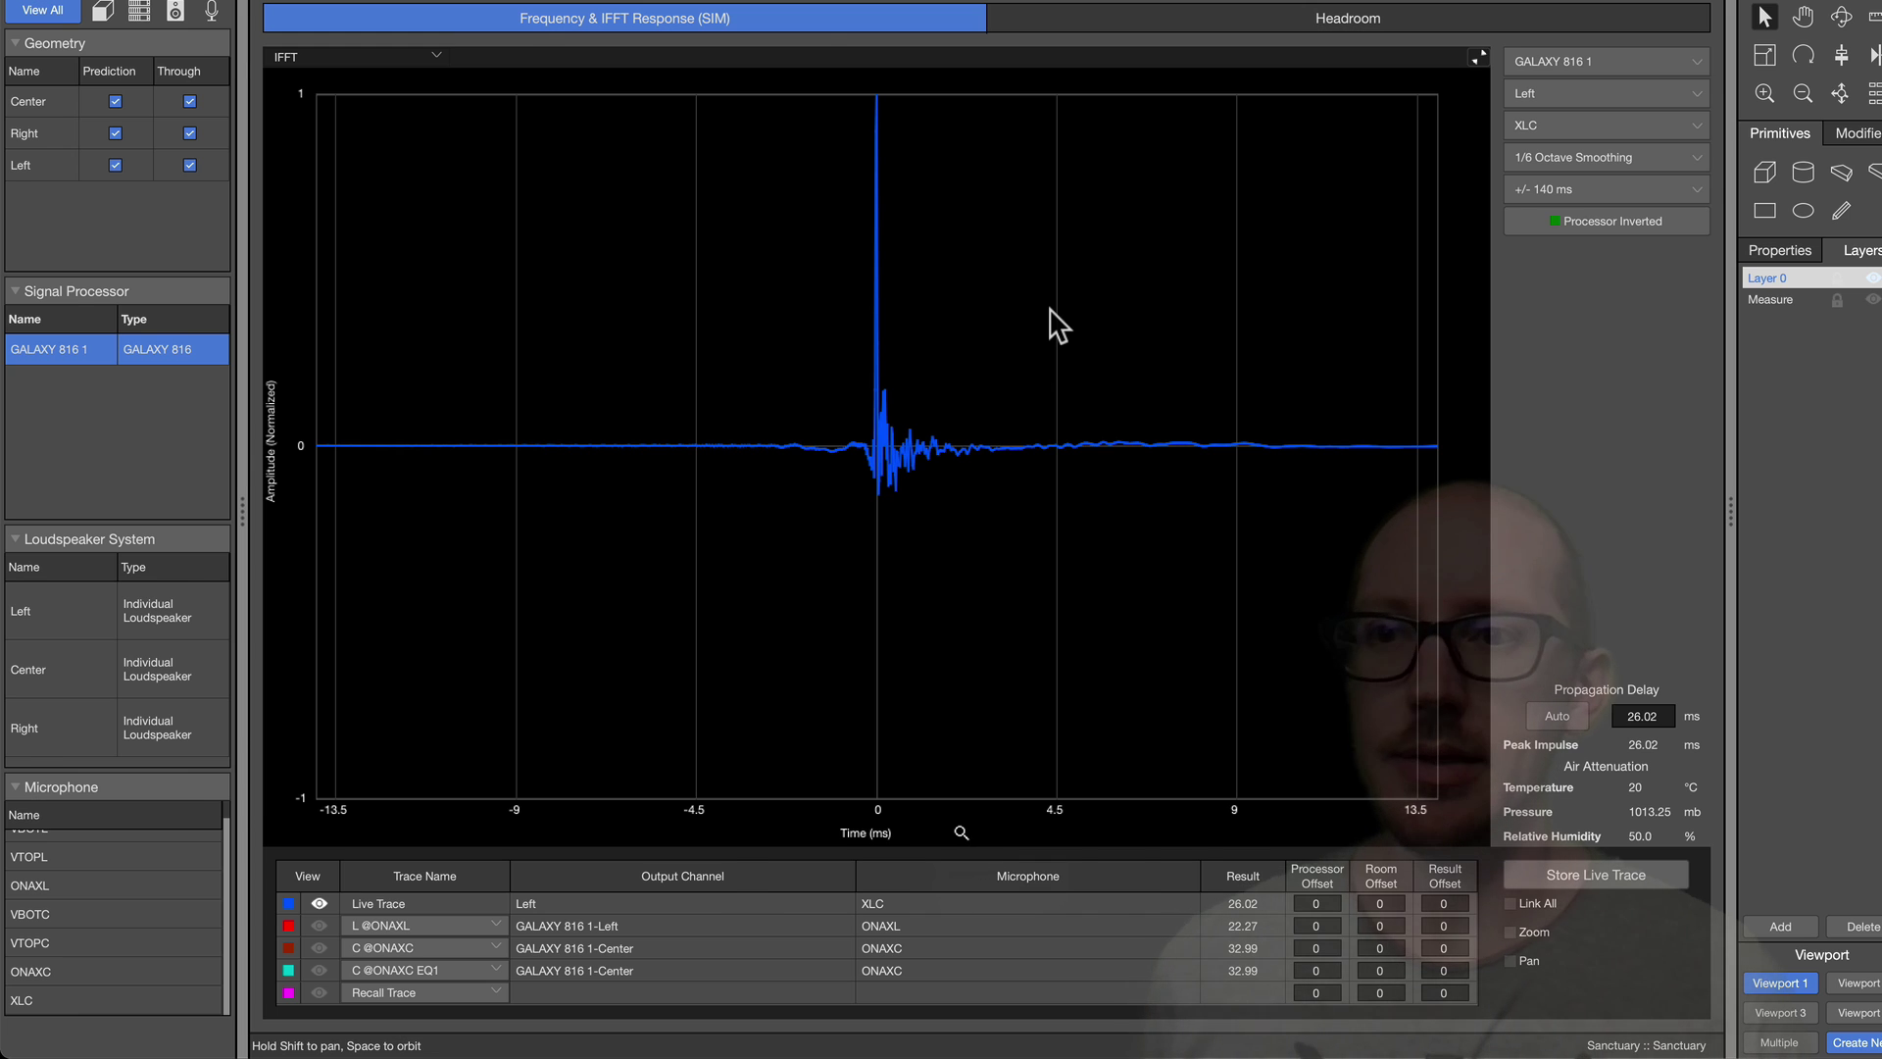
{"action": "key", "text": "super+Tab"}
Set the Center output's delay to 1.39 ms in Compass, then return to MAPP 3D.
{"action": "left_click", "coordinate": [823, 502]}
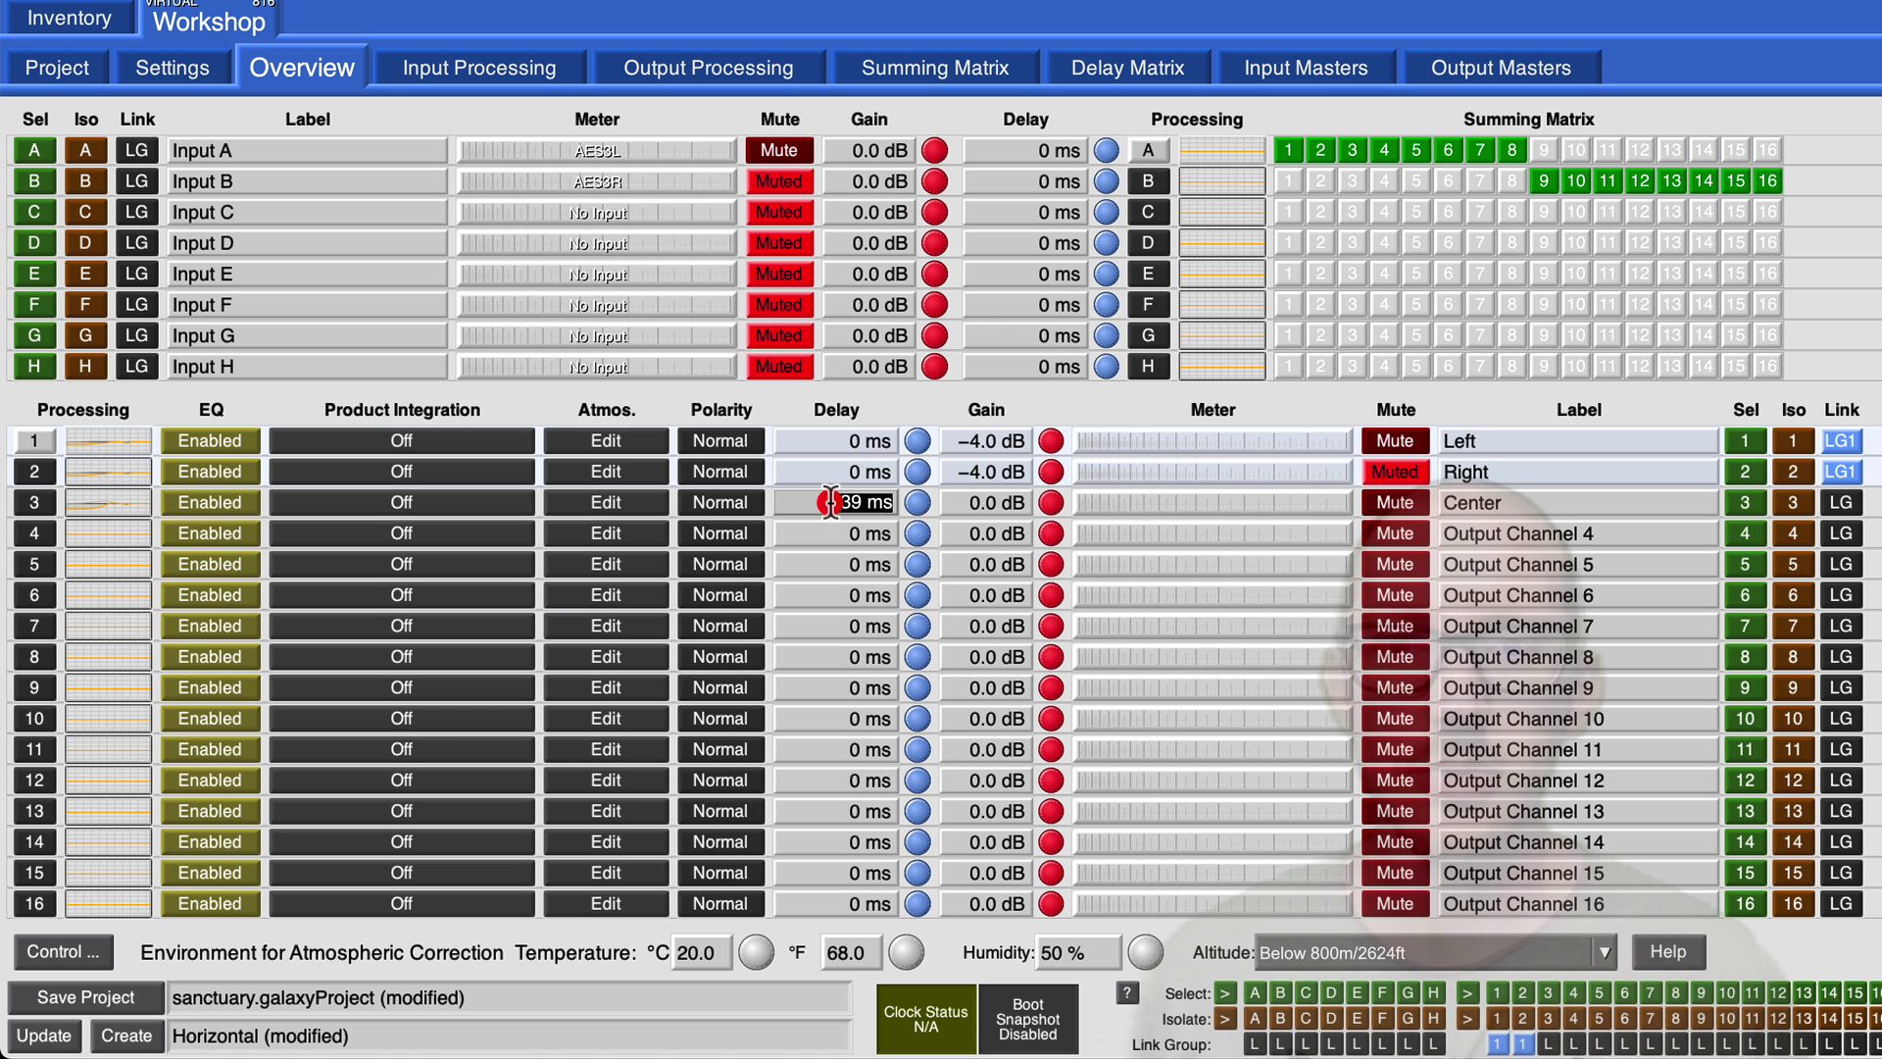
{"action": "type", "text": "1.39"}
{"action": "key", "text": "Return"}
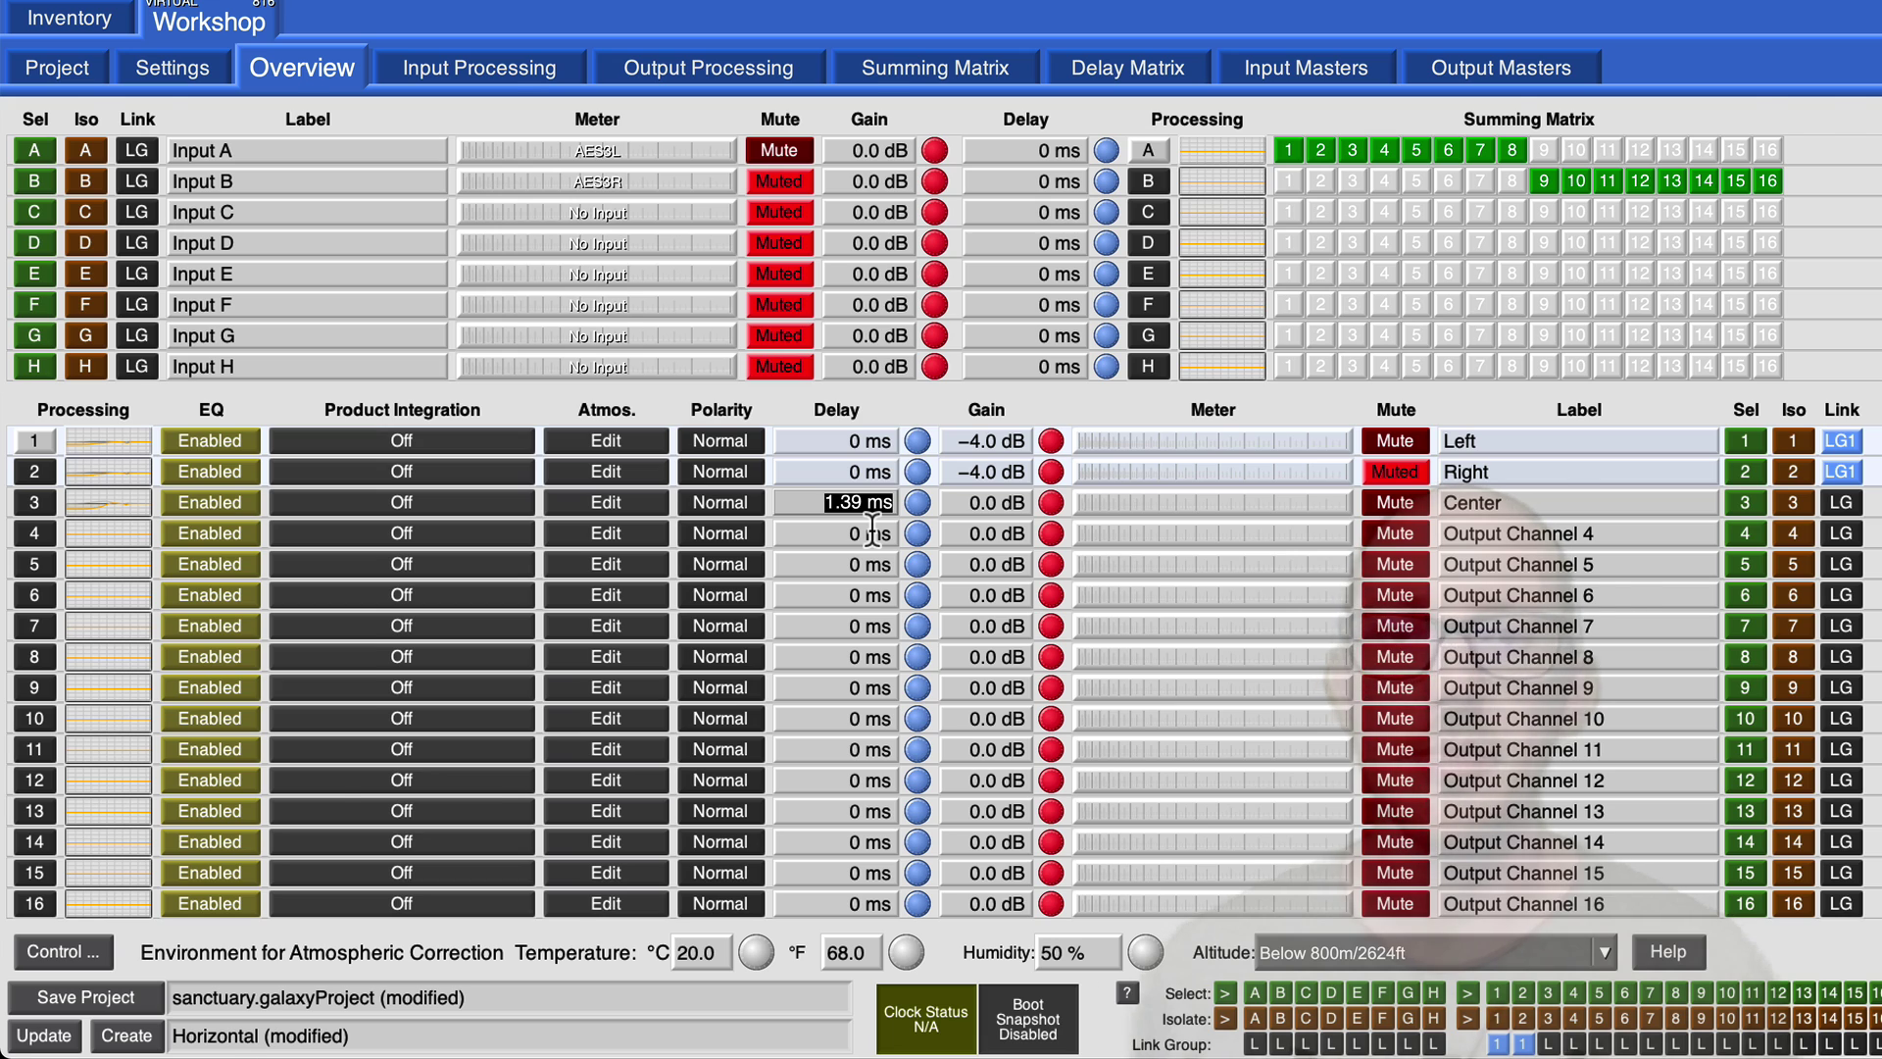
{"action": "key", "text": "super+Tab"}
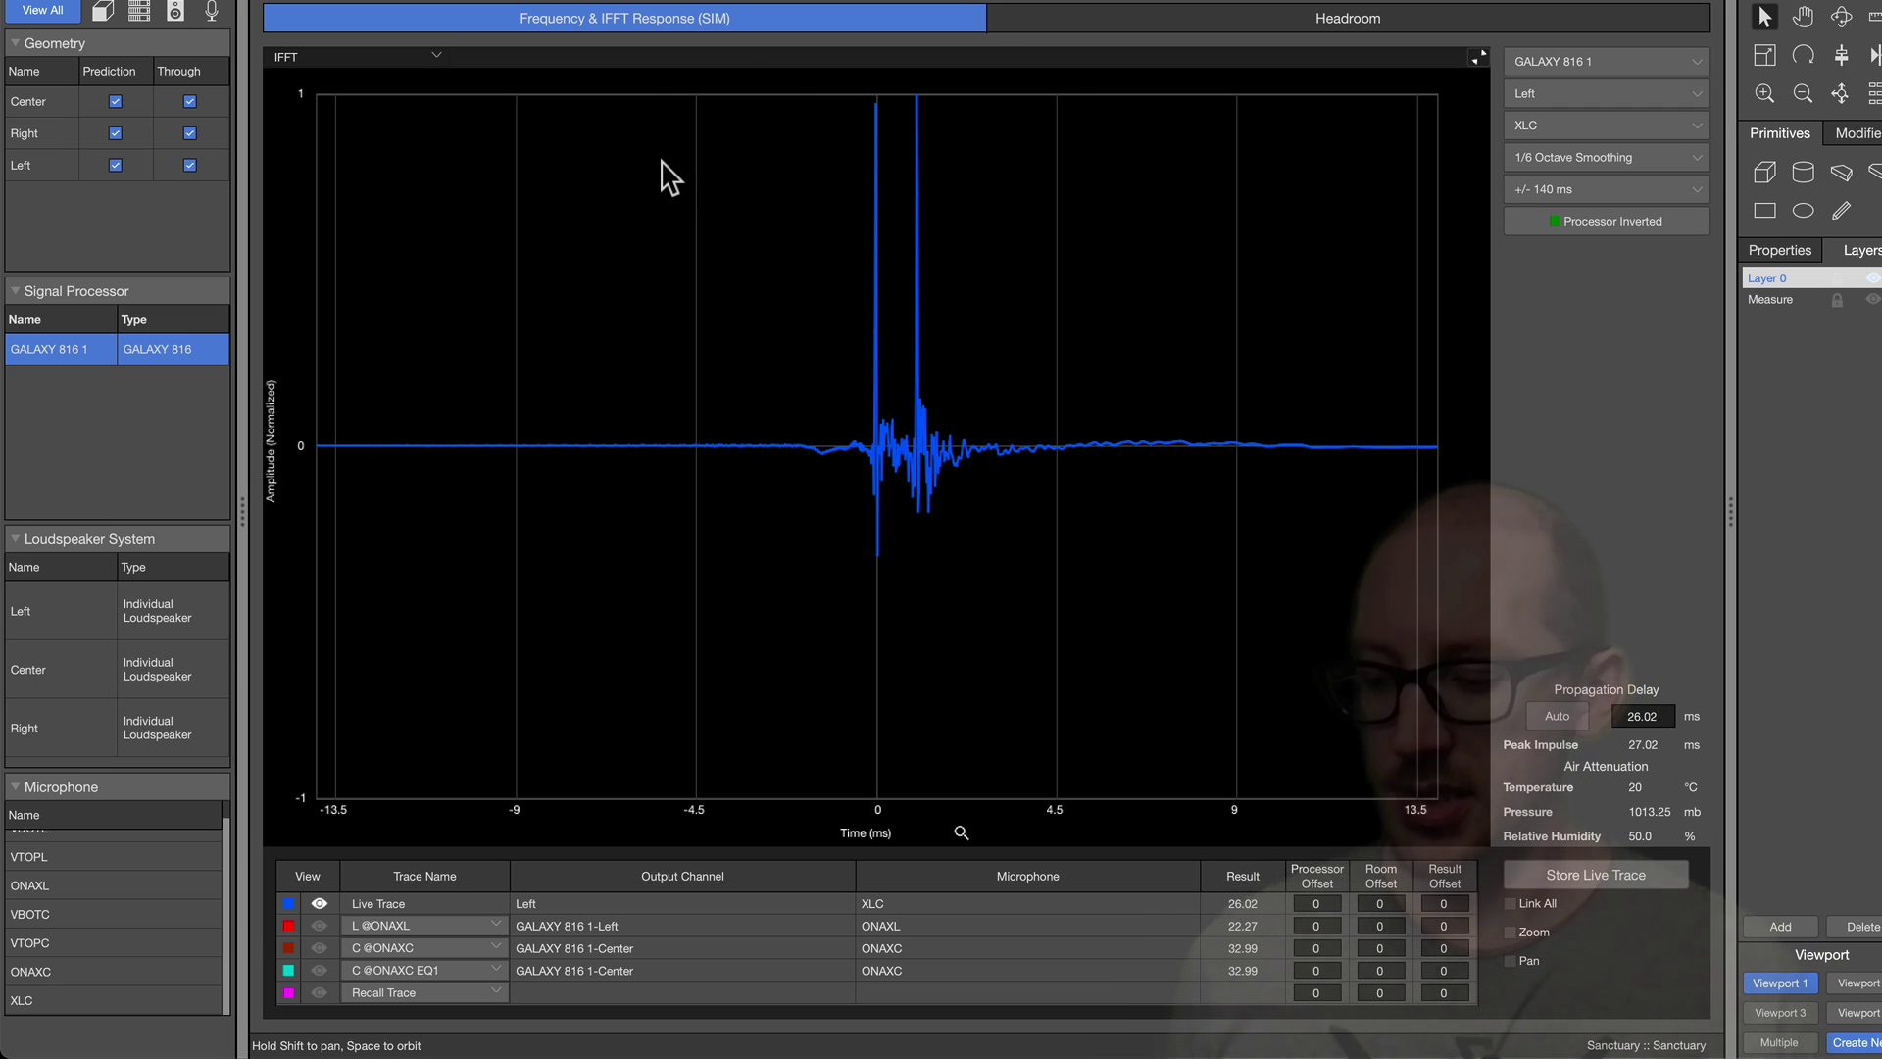
Clear the coverage maps from the plan and hide the speaker aim lines.
{"action": "key", "text": "super+Tab"}
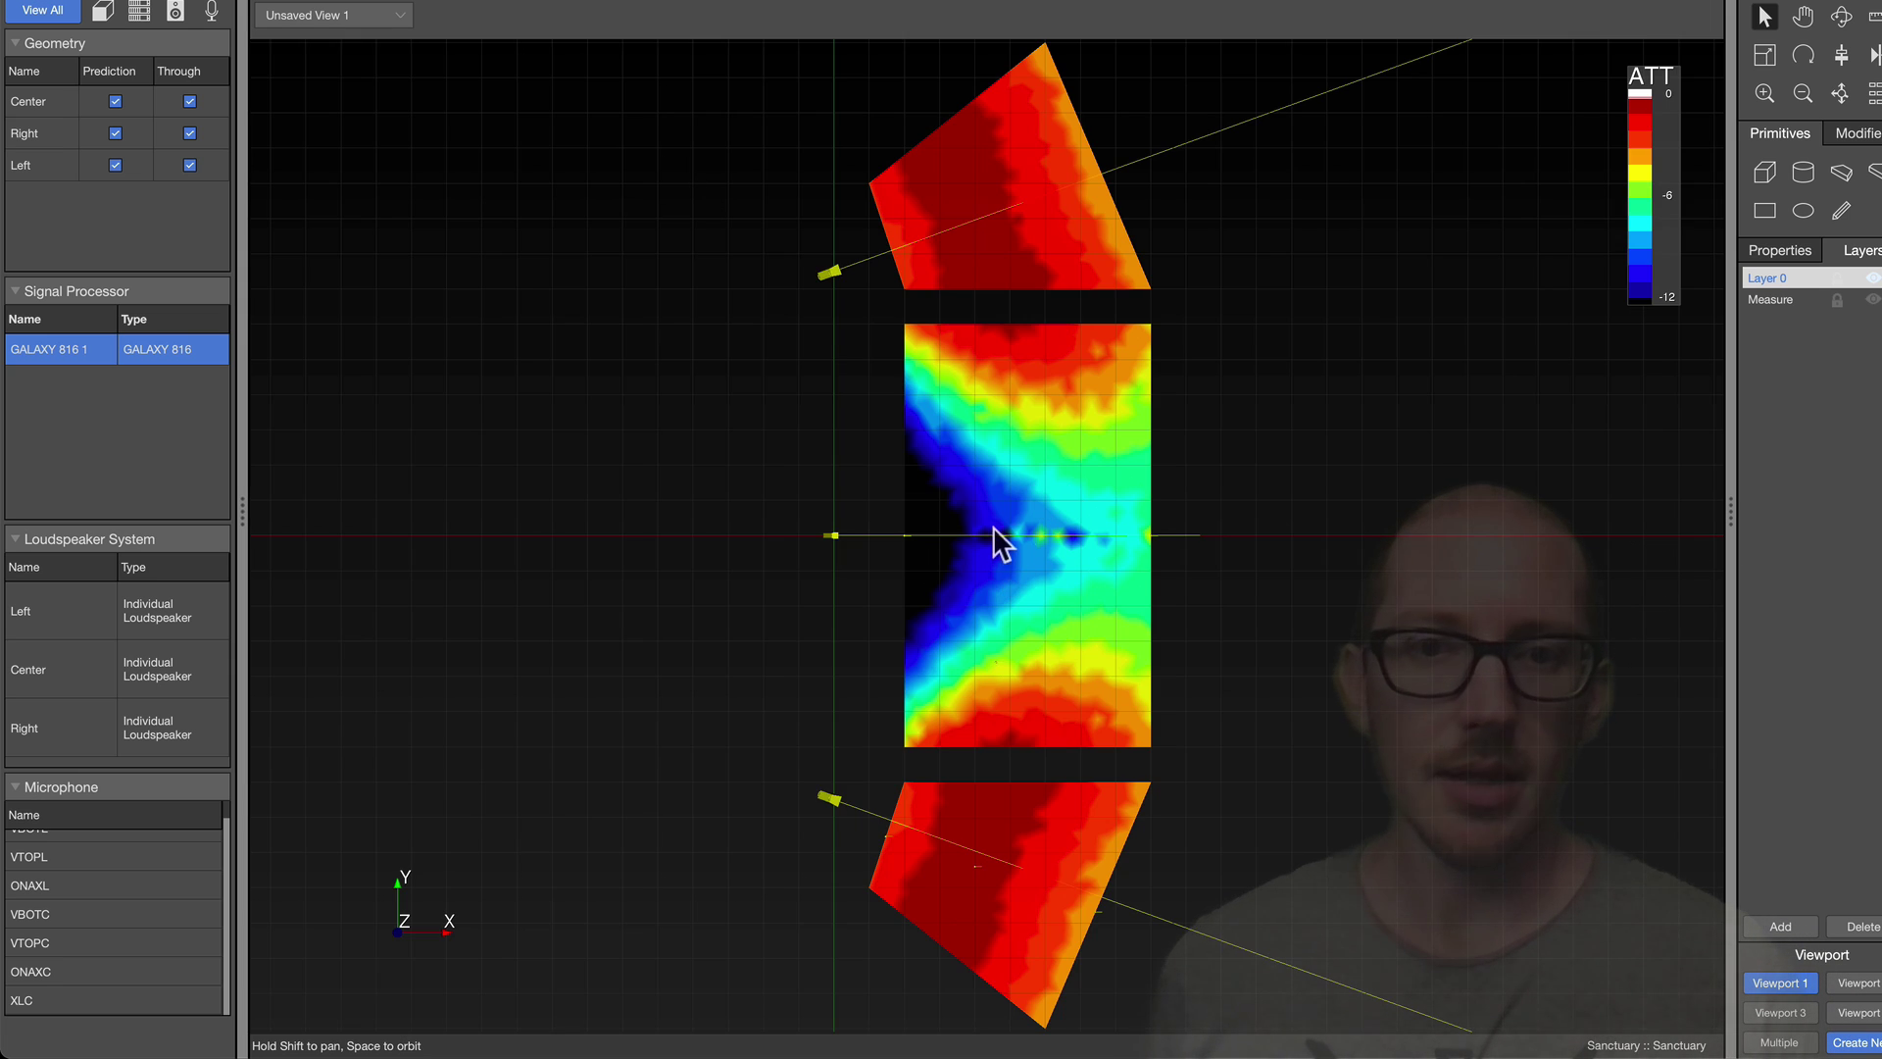
{"action": "left_click", "coordinate": [1335, 353]}
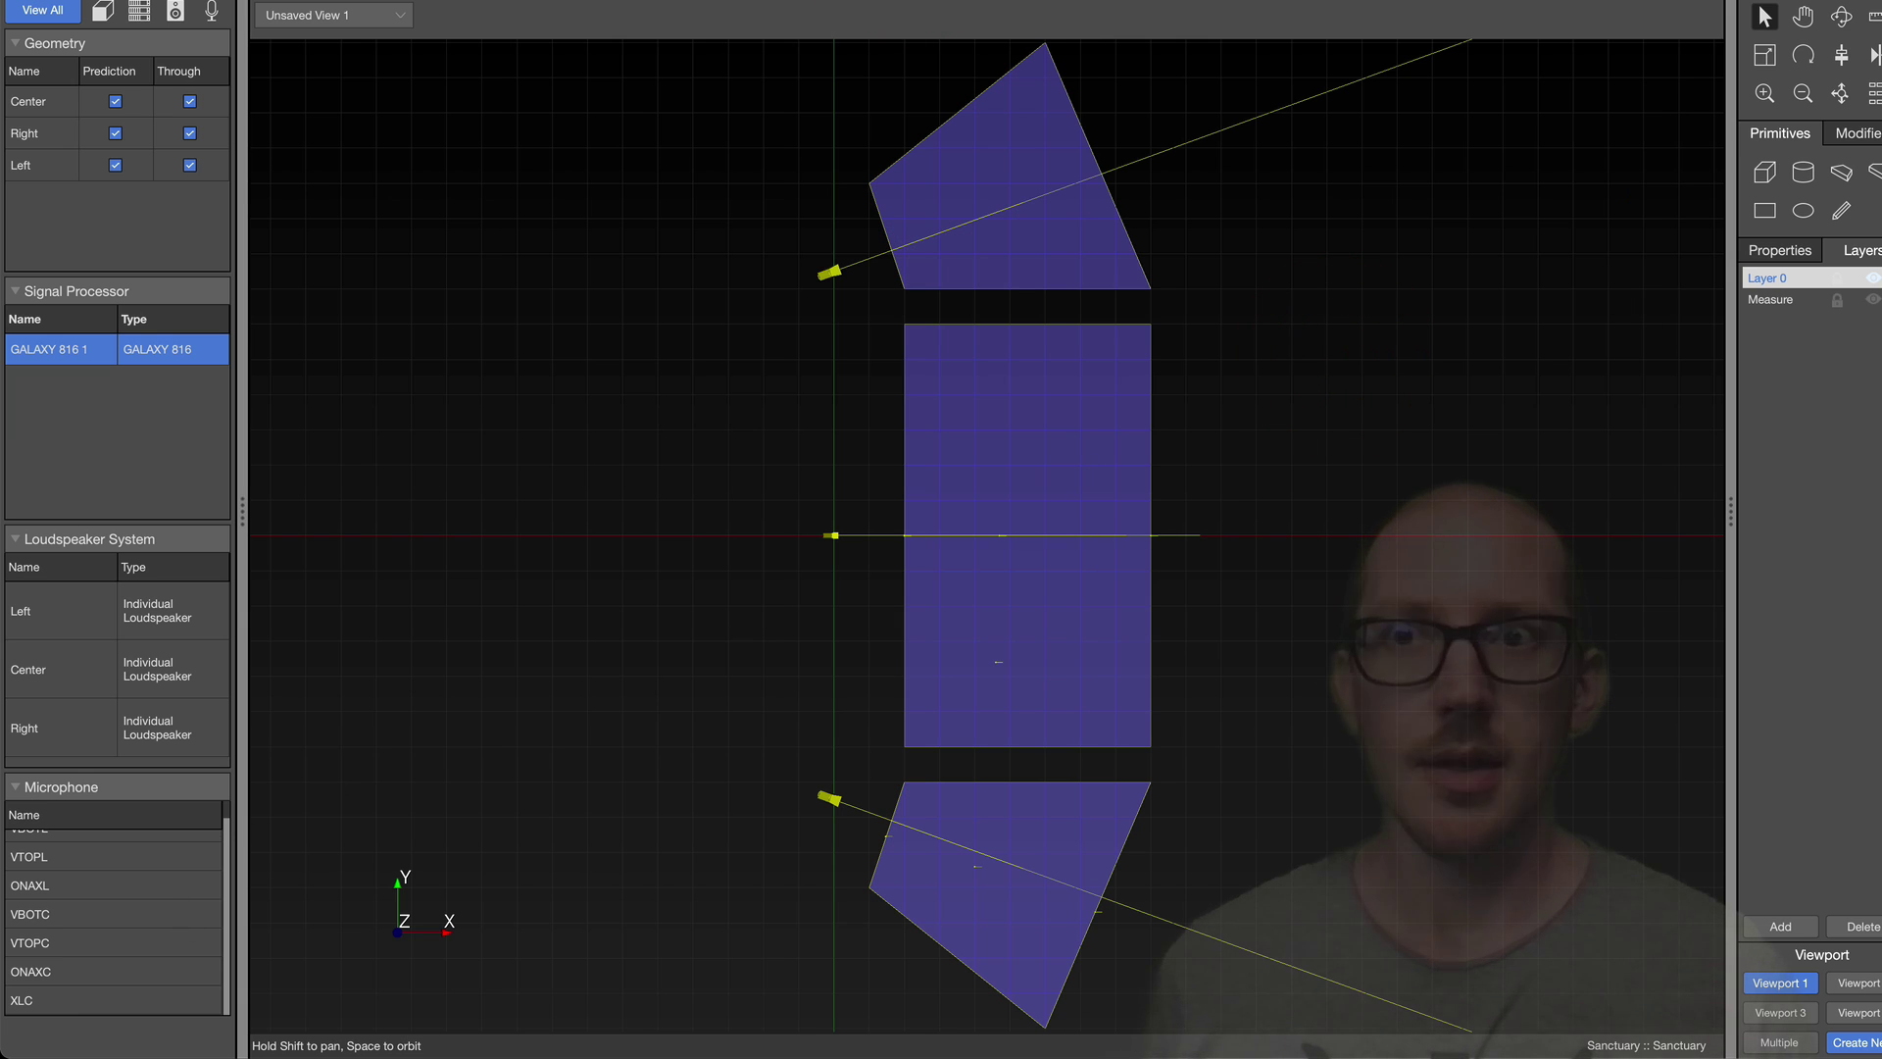
{"action": "left_click", "coordinate": [181, 2]}
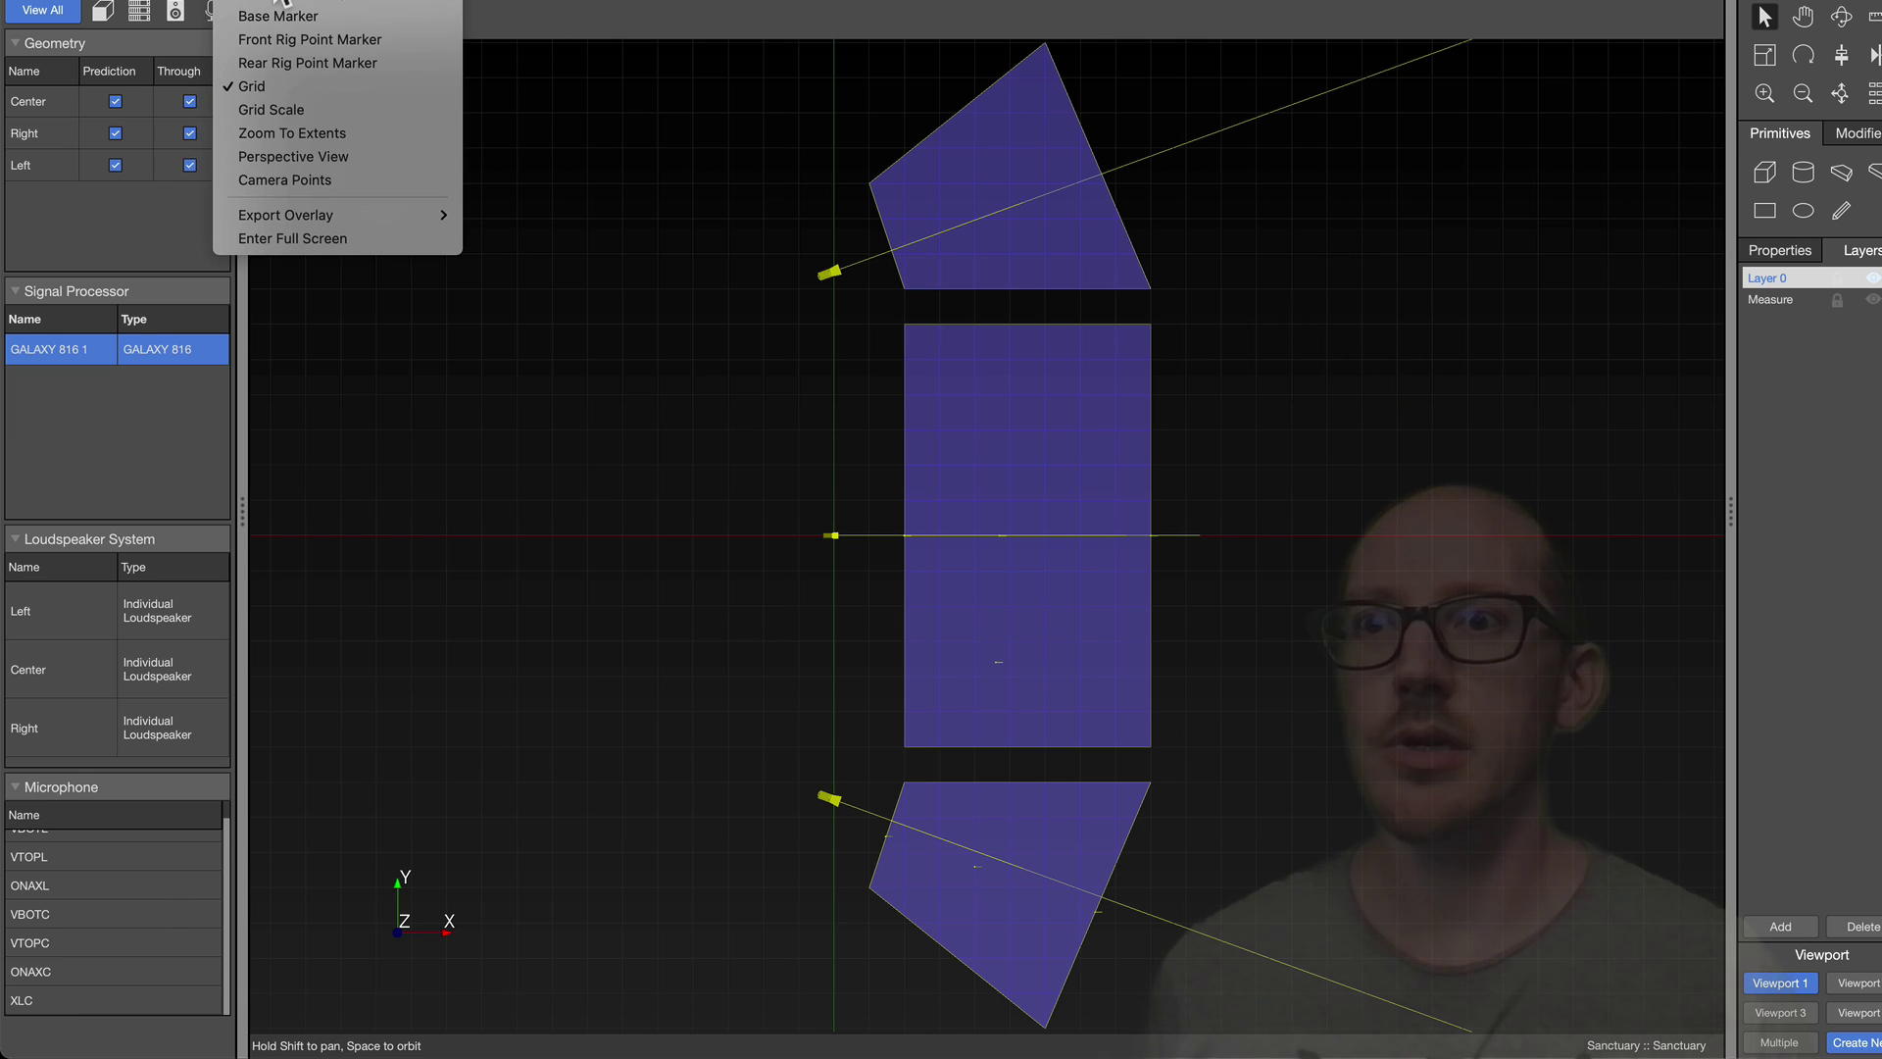
{"action": "left_click", "coordinate": [277, 16]}
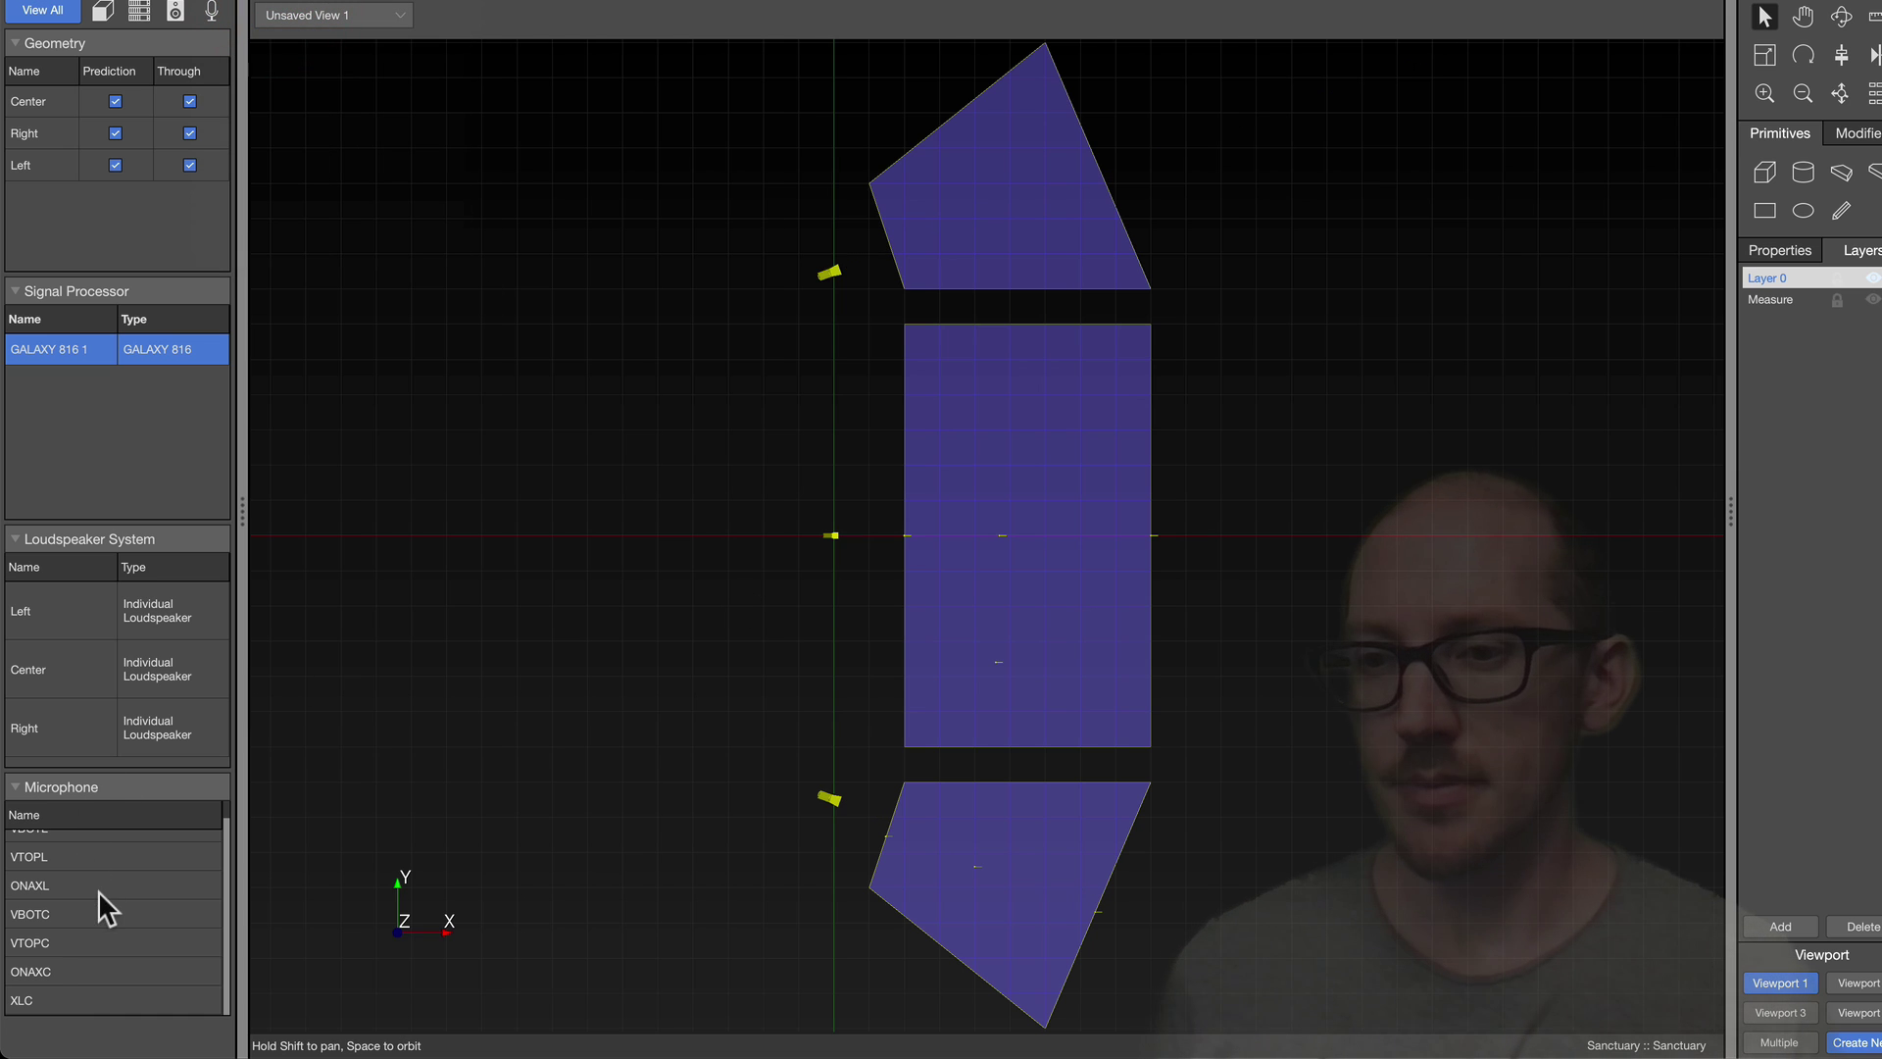
Select the ONAXL and ONAXC microphones in the Microphone list.
{"action": "scroll", "coordinate": [98, 890], "scroll_direction": "up", "scroll_amount": 1}
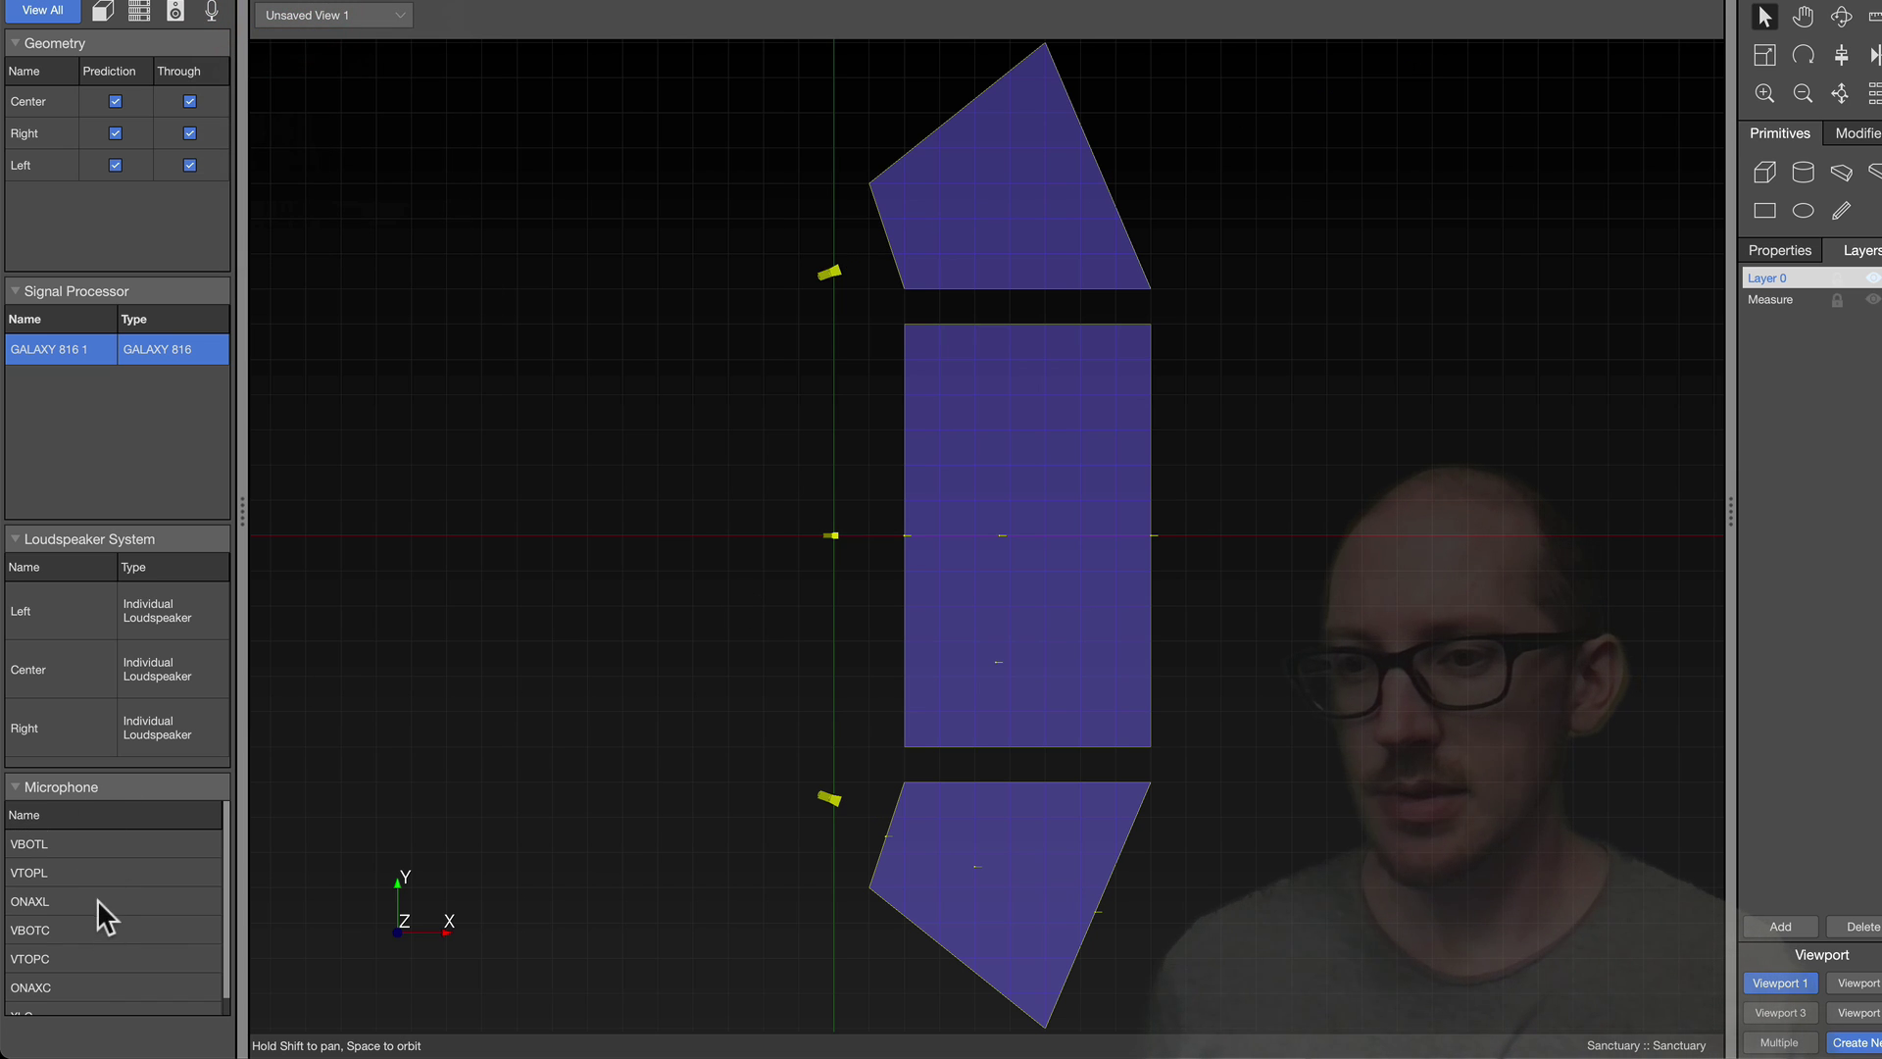
{"action": "left_click", "coordinate": [97, 898]}
{"action": "scroll", "coordinate": [96, 900], "scroll_direction": "down", "scroll_amount": 1}
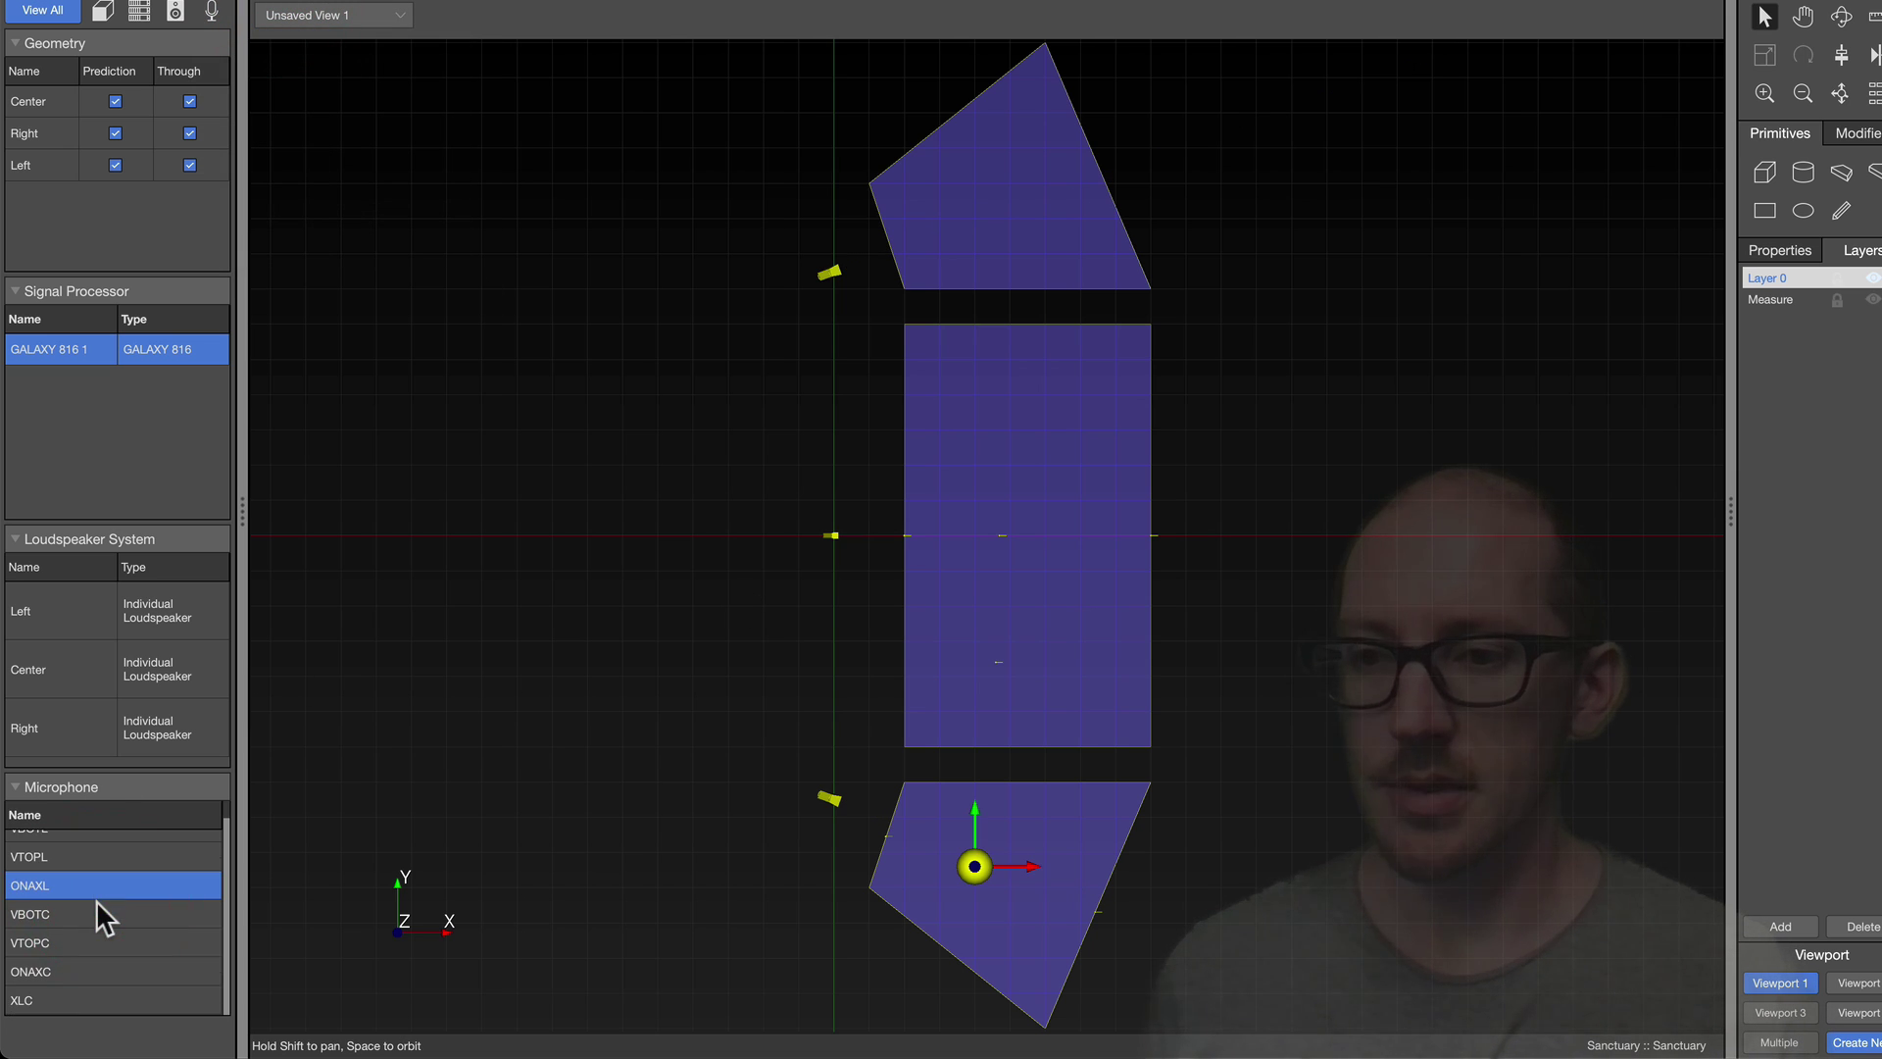
{"action": "left_click", "coordinate": [91, 969]}
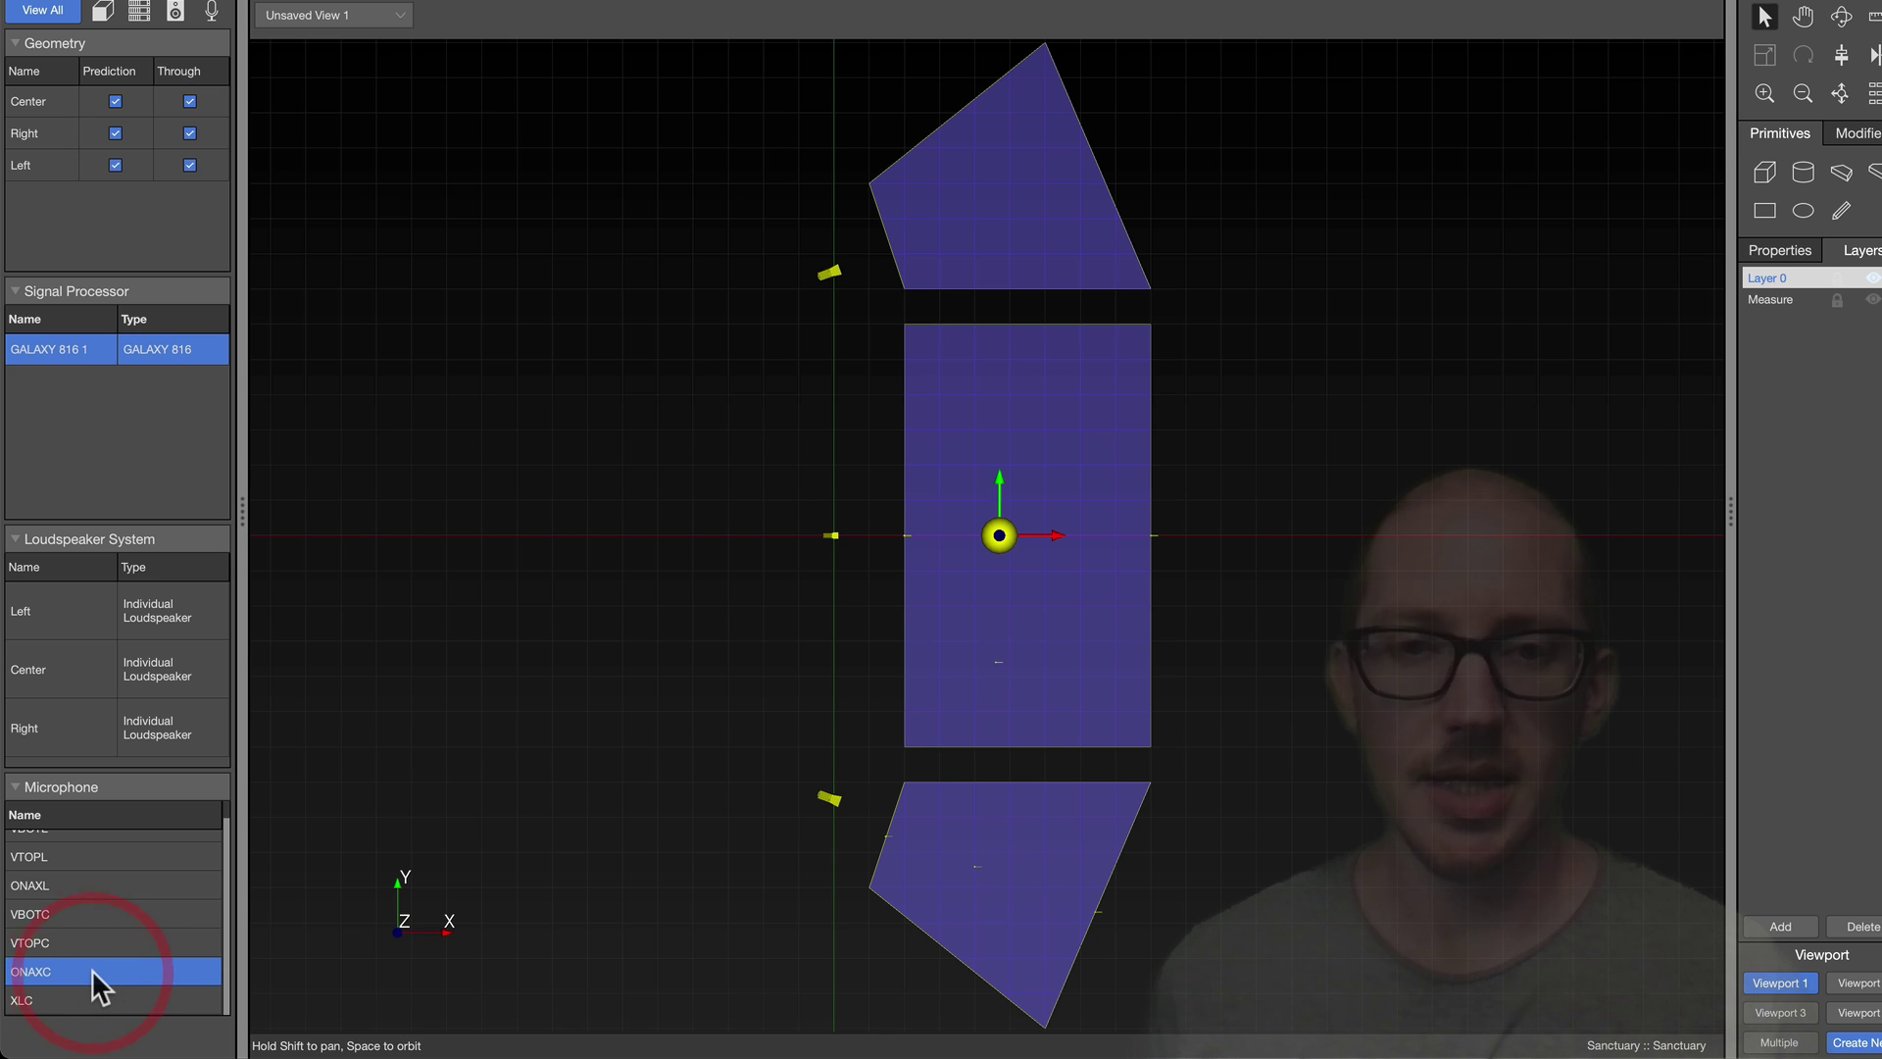
Show Layer 0 and pan the plan to frame the drawn line.
{"action": "left_click", "coordinate": [1872, 280]}
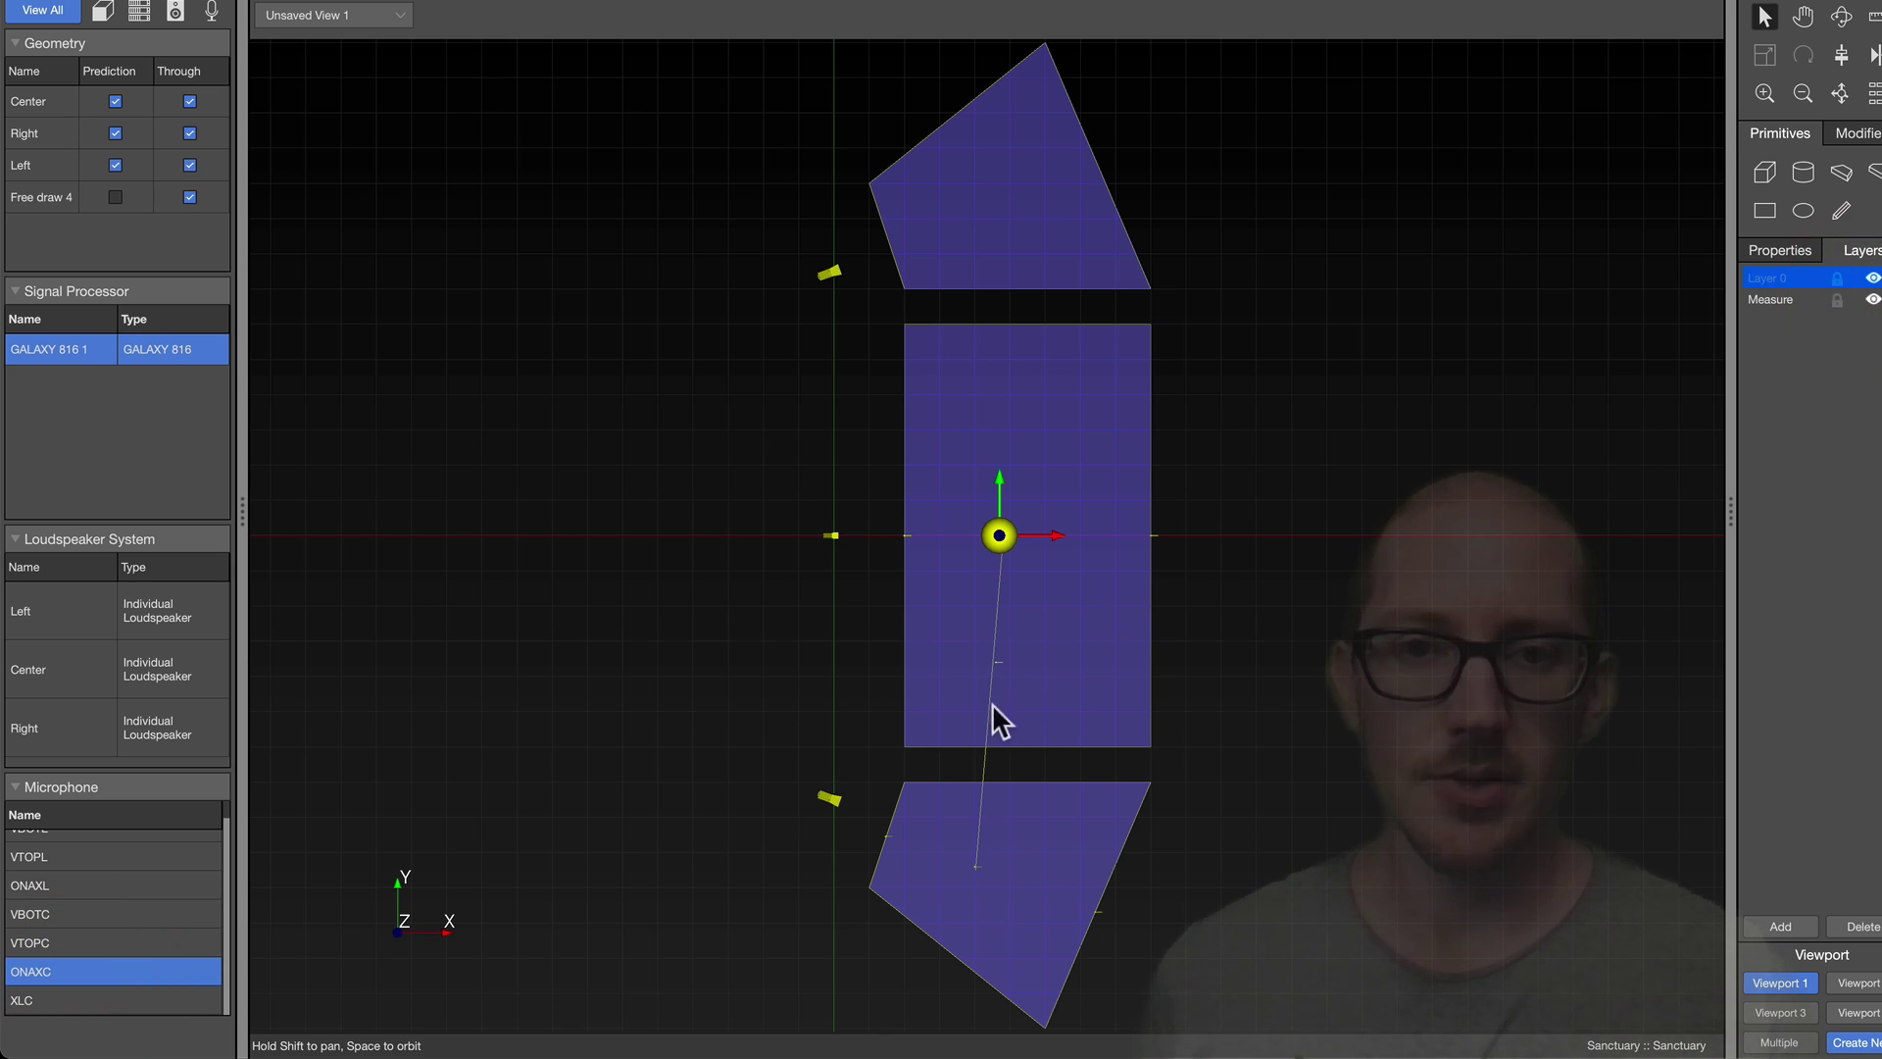
{"action": "scroll", "coordinate": [992, 703], "scroll_direction": "up", "scroll_amount": 5}
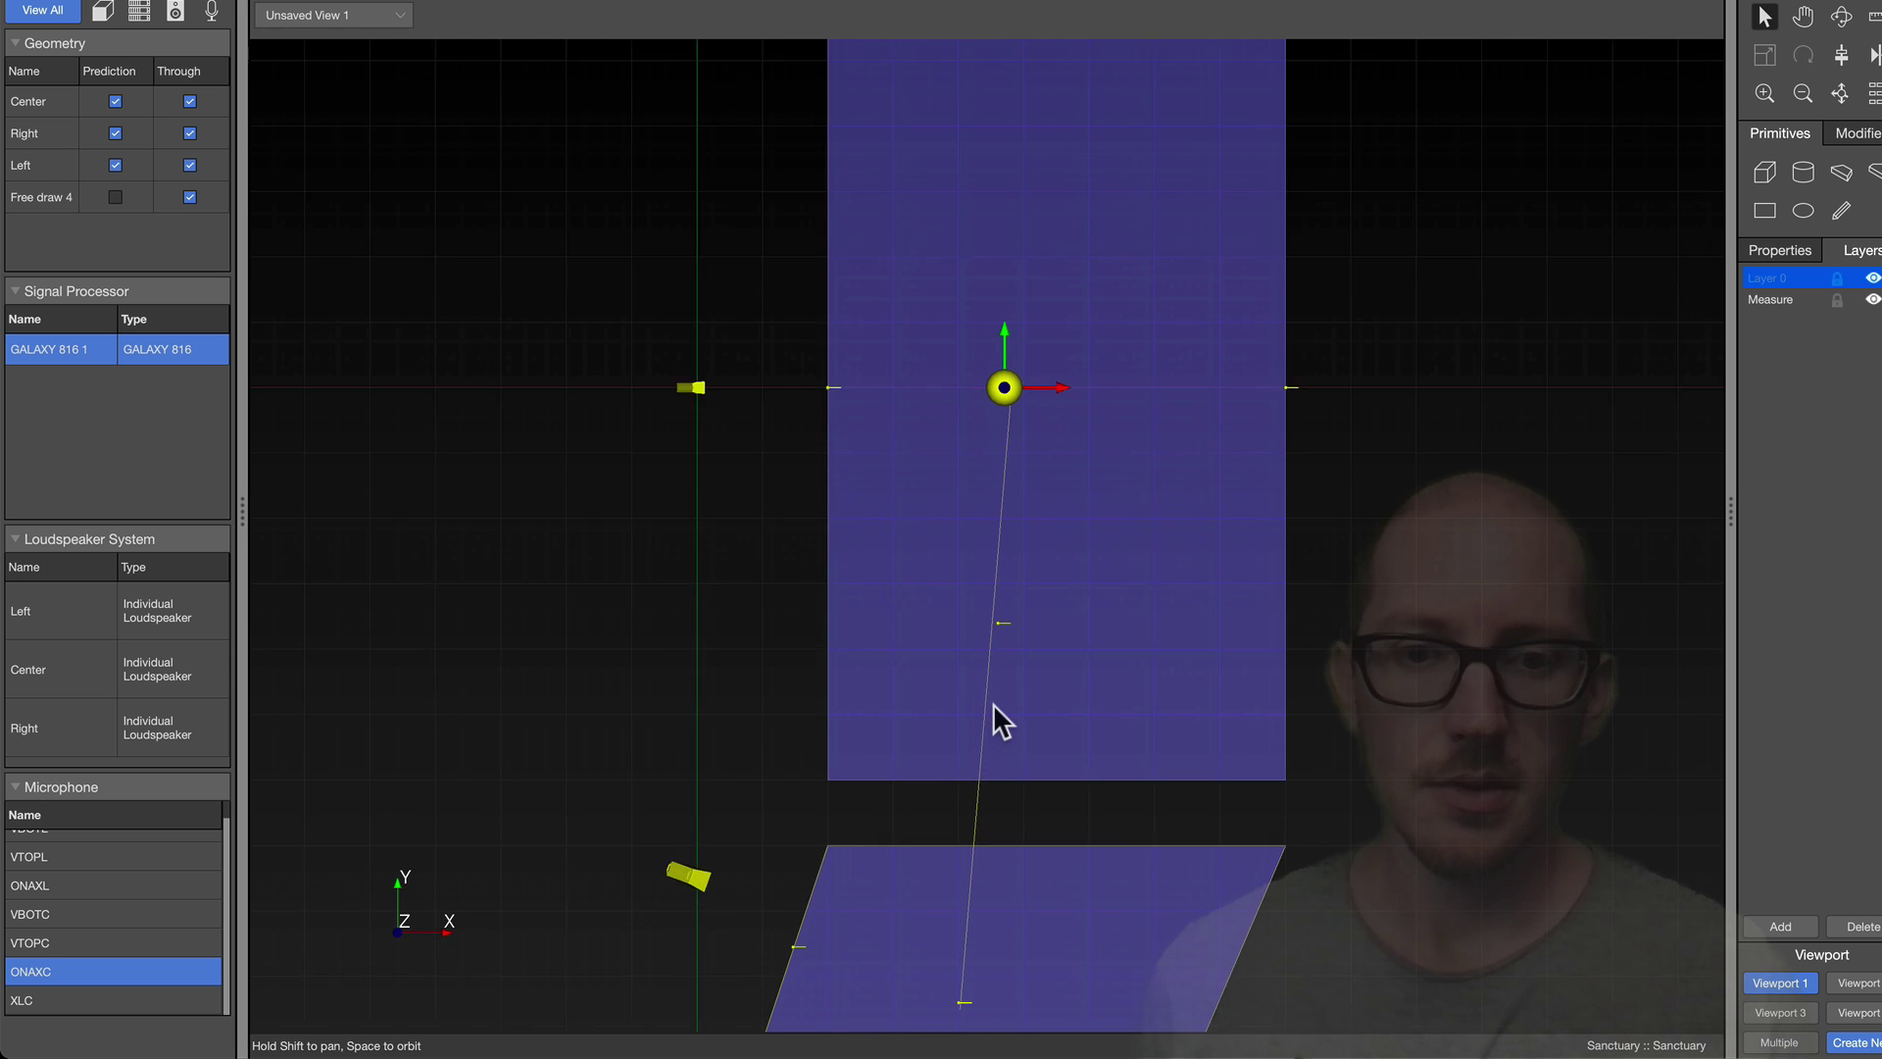
{"action": "scroll", "coordinate": [993, 703], "scroll_direction": "up", "scroll_amount": 1}
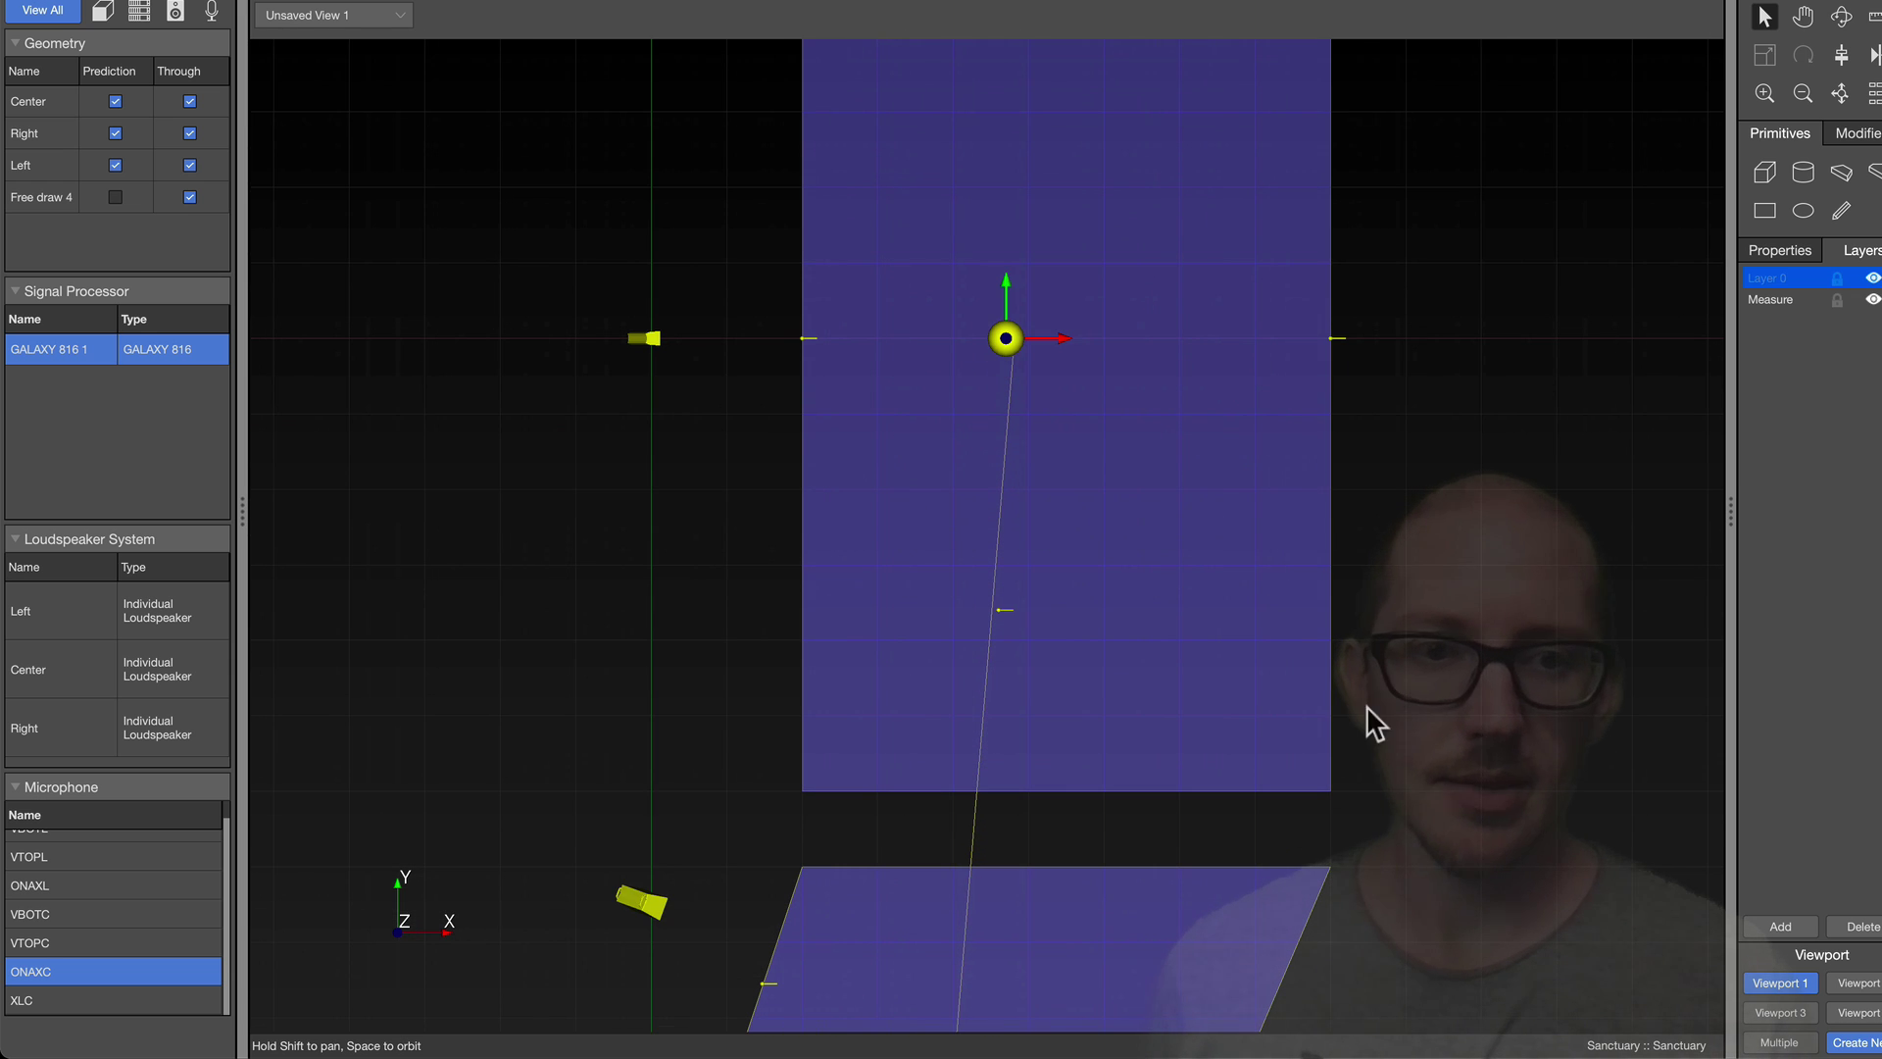
{"action": "left_click_drag", "start_coordinate": [1366, 706], "coordinate": [1357, 559]}
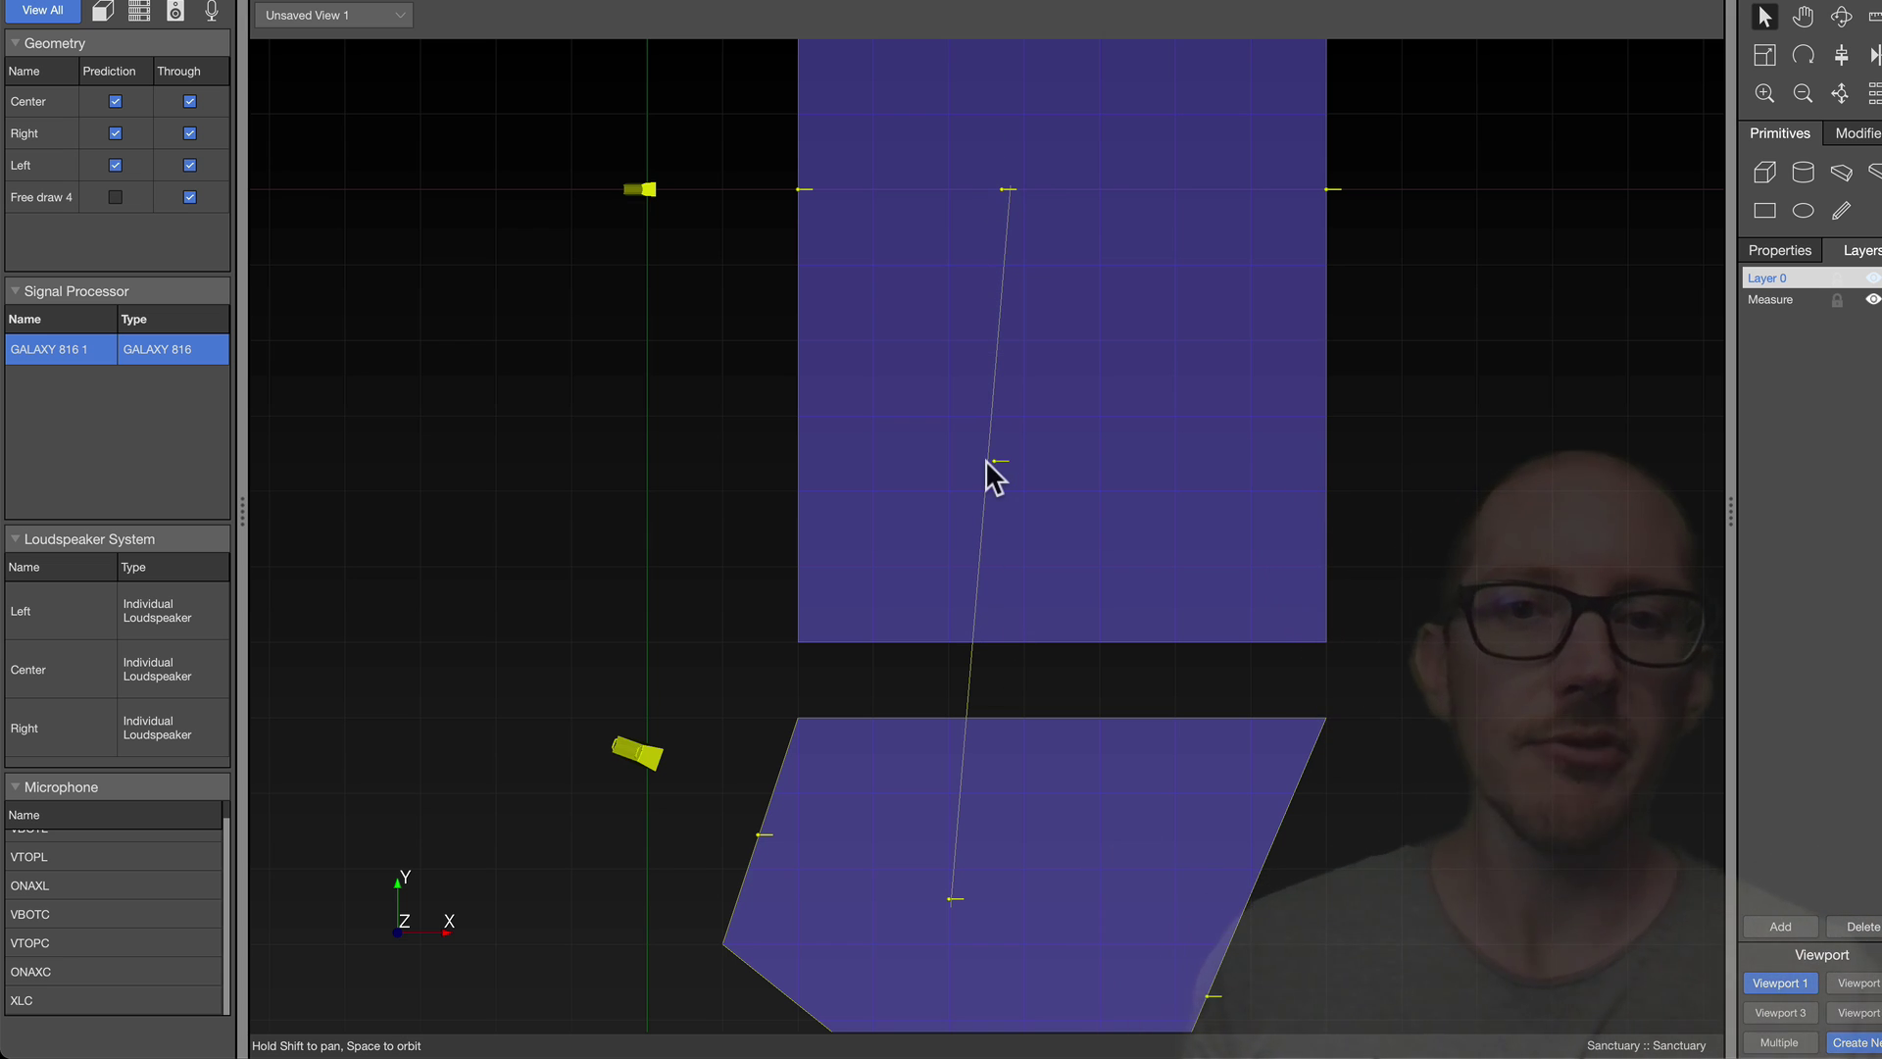
Show the live impulse response measured at the XLC microphone.
{"action": "left_click", "coordinate": [1590, 174]}
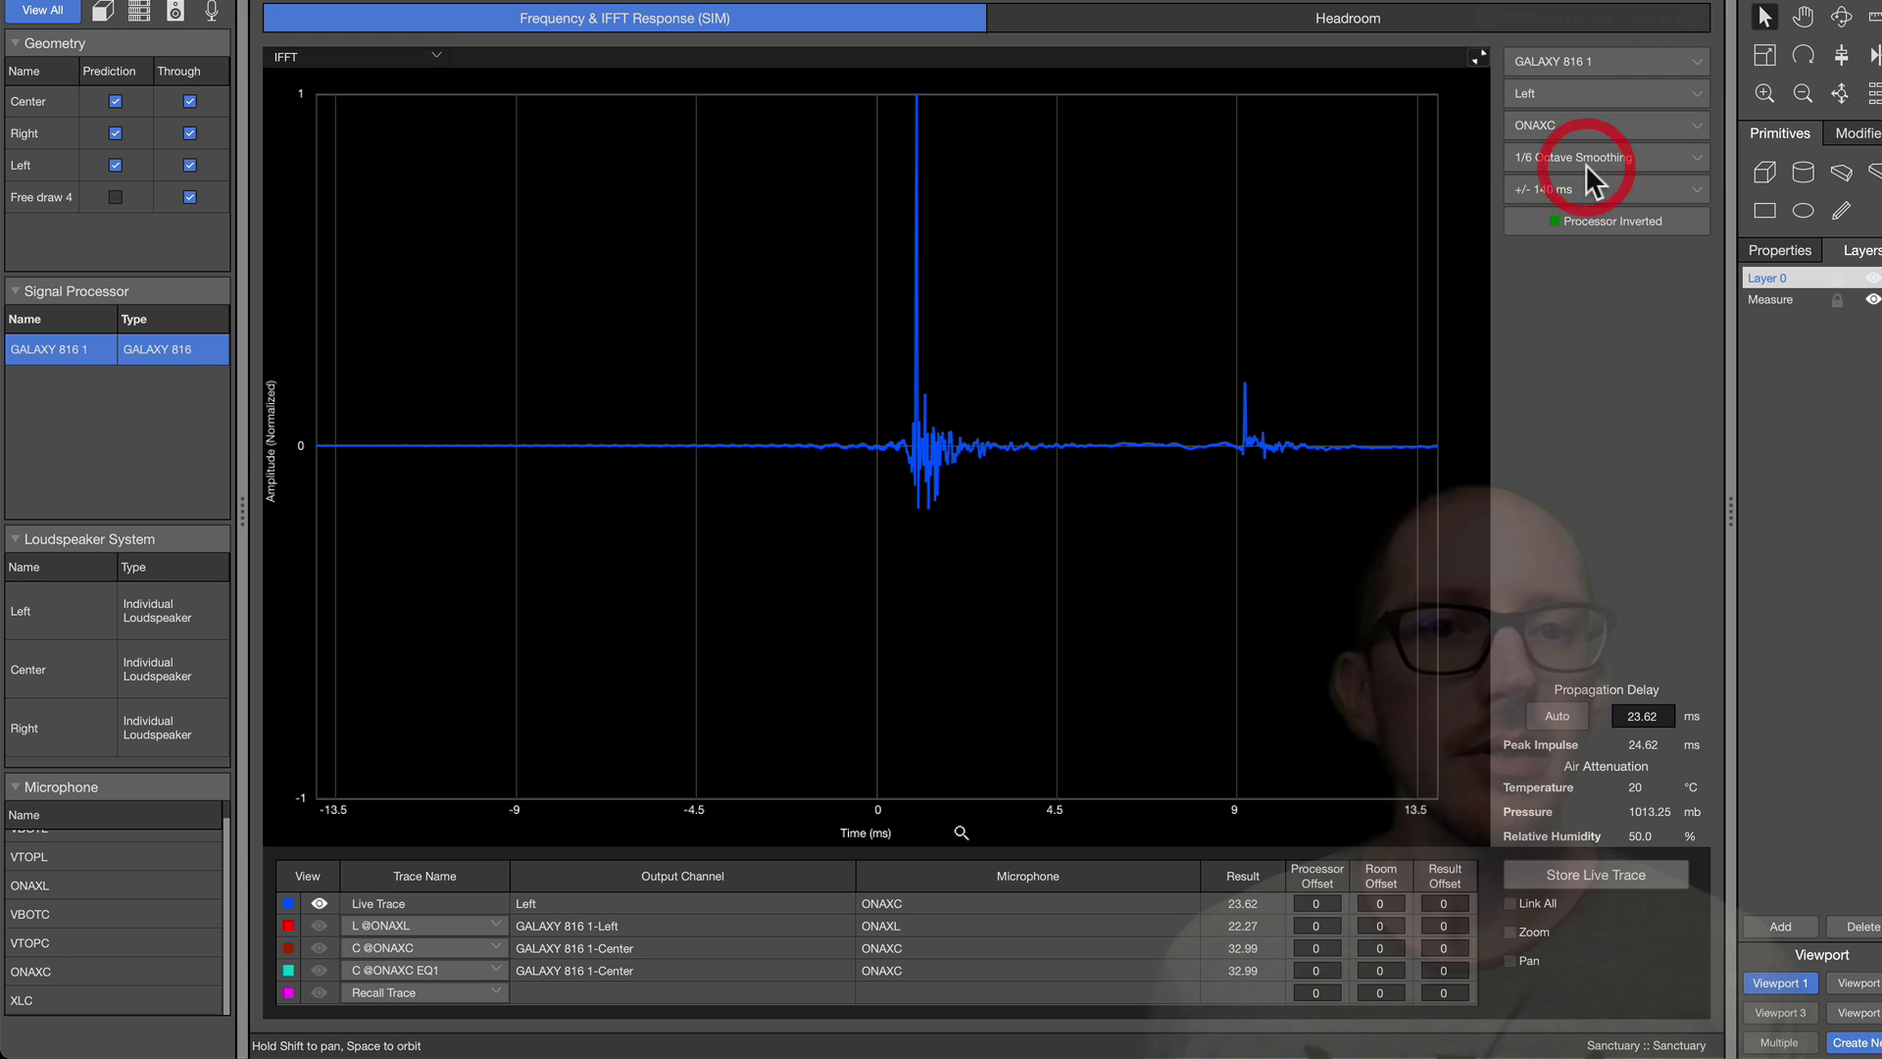
{"action": "left_click", "coordinate": [1590, 126]}
{"action": "left_click", "coordinate": [1572, 142]}
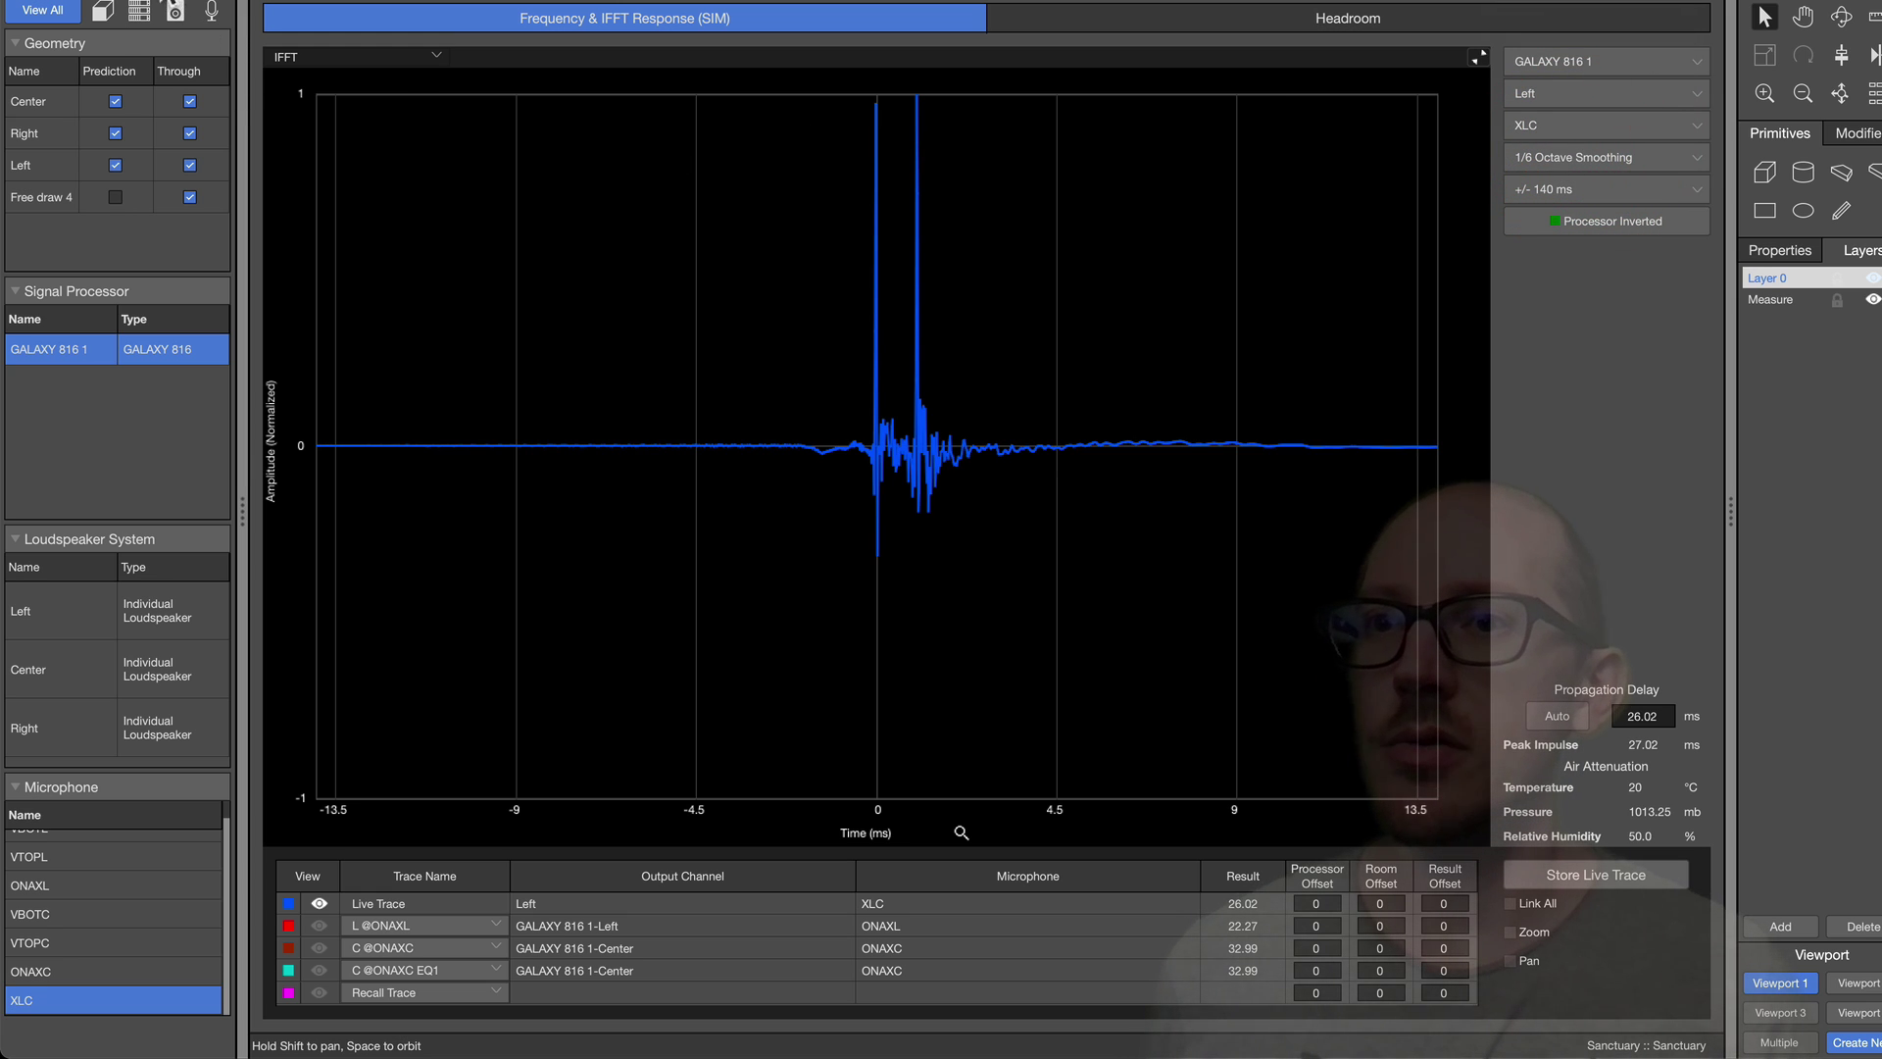
Set the XLC microphone's Y position to -3.00 in its properties.
{"action": "left_click", "coordinate": [138, 12]}
{"action": "left_click", "coordinate": [137, 16]}
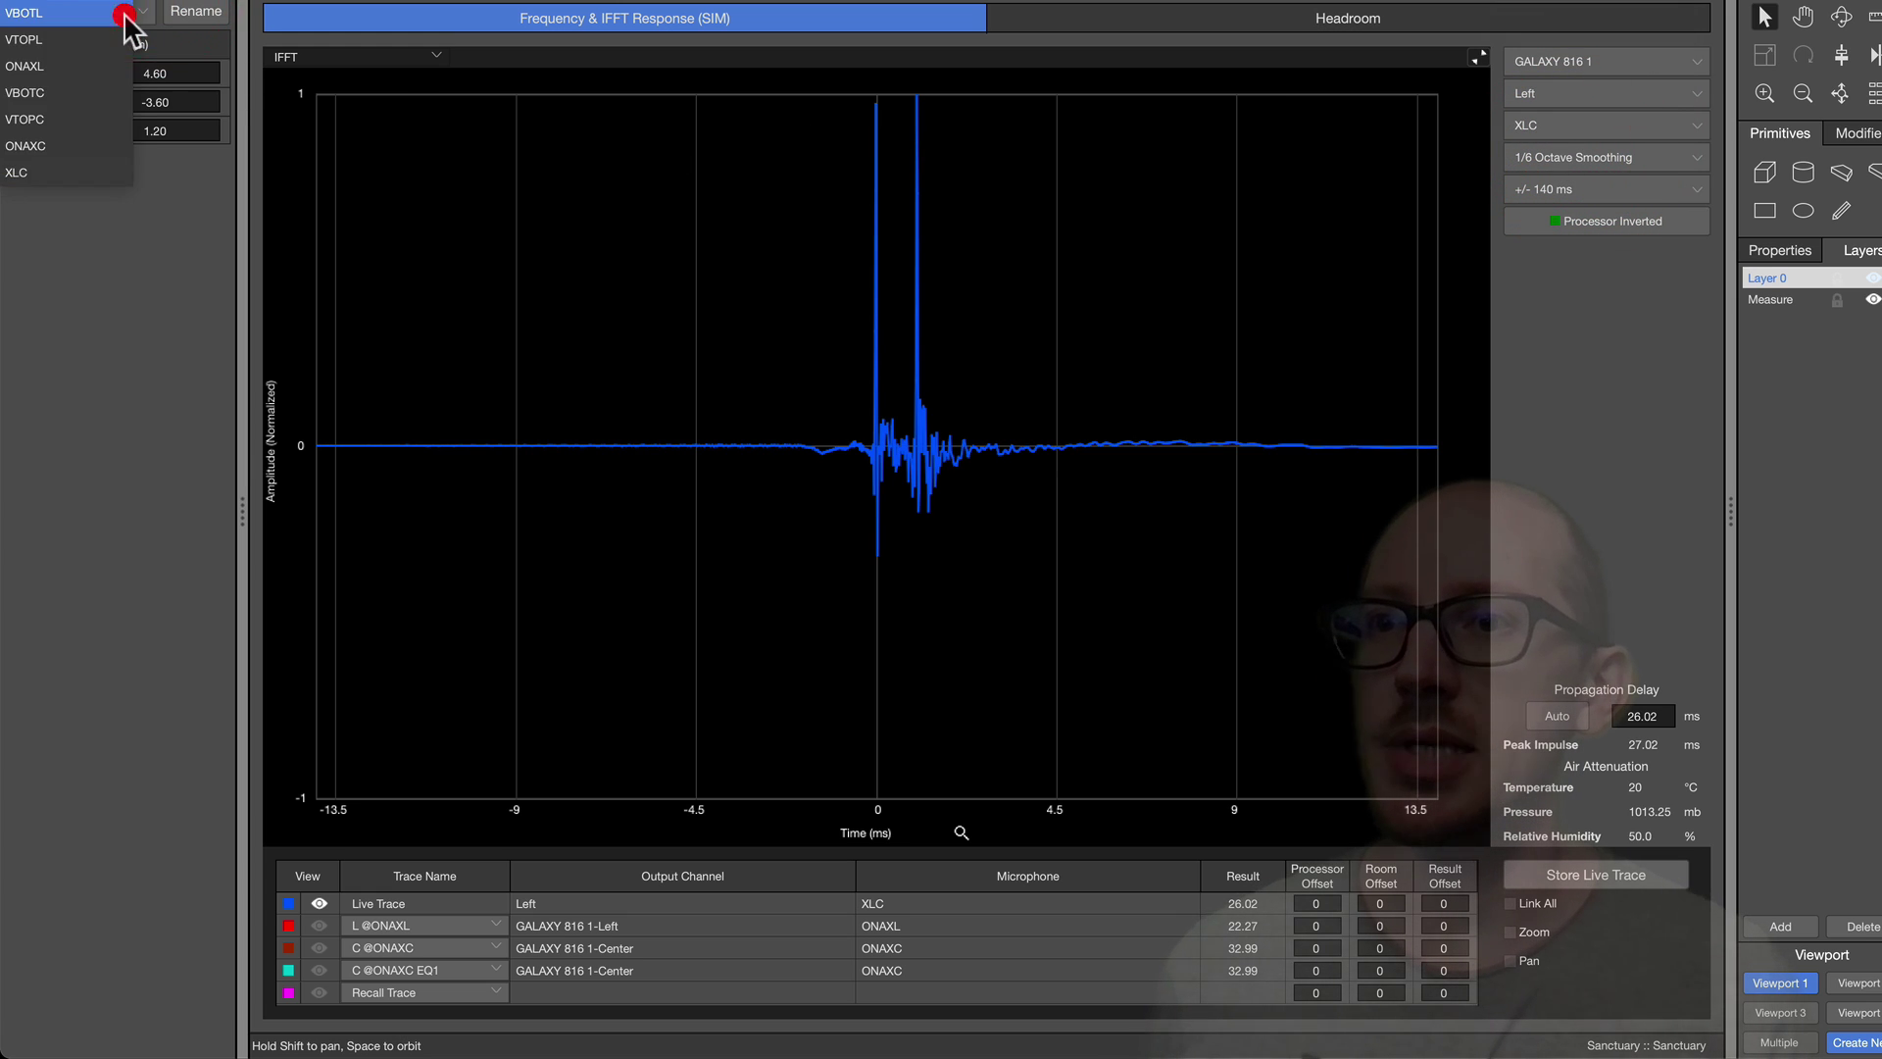
{"action": "left_click", "coordinate": [84, 167]}
{"action": "left_click", "coordinate": [180, 102]}
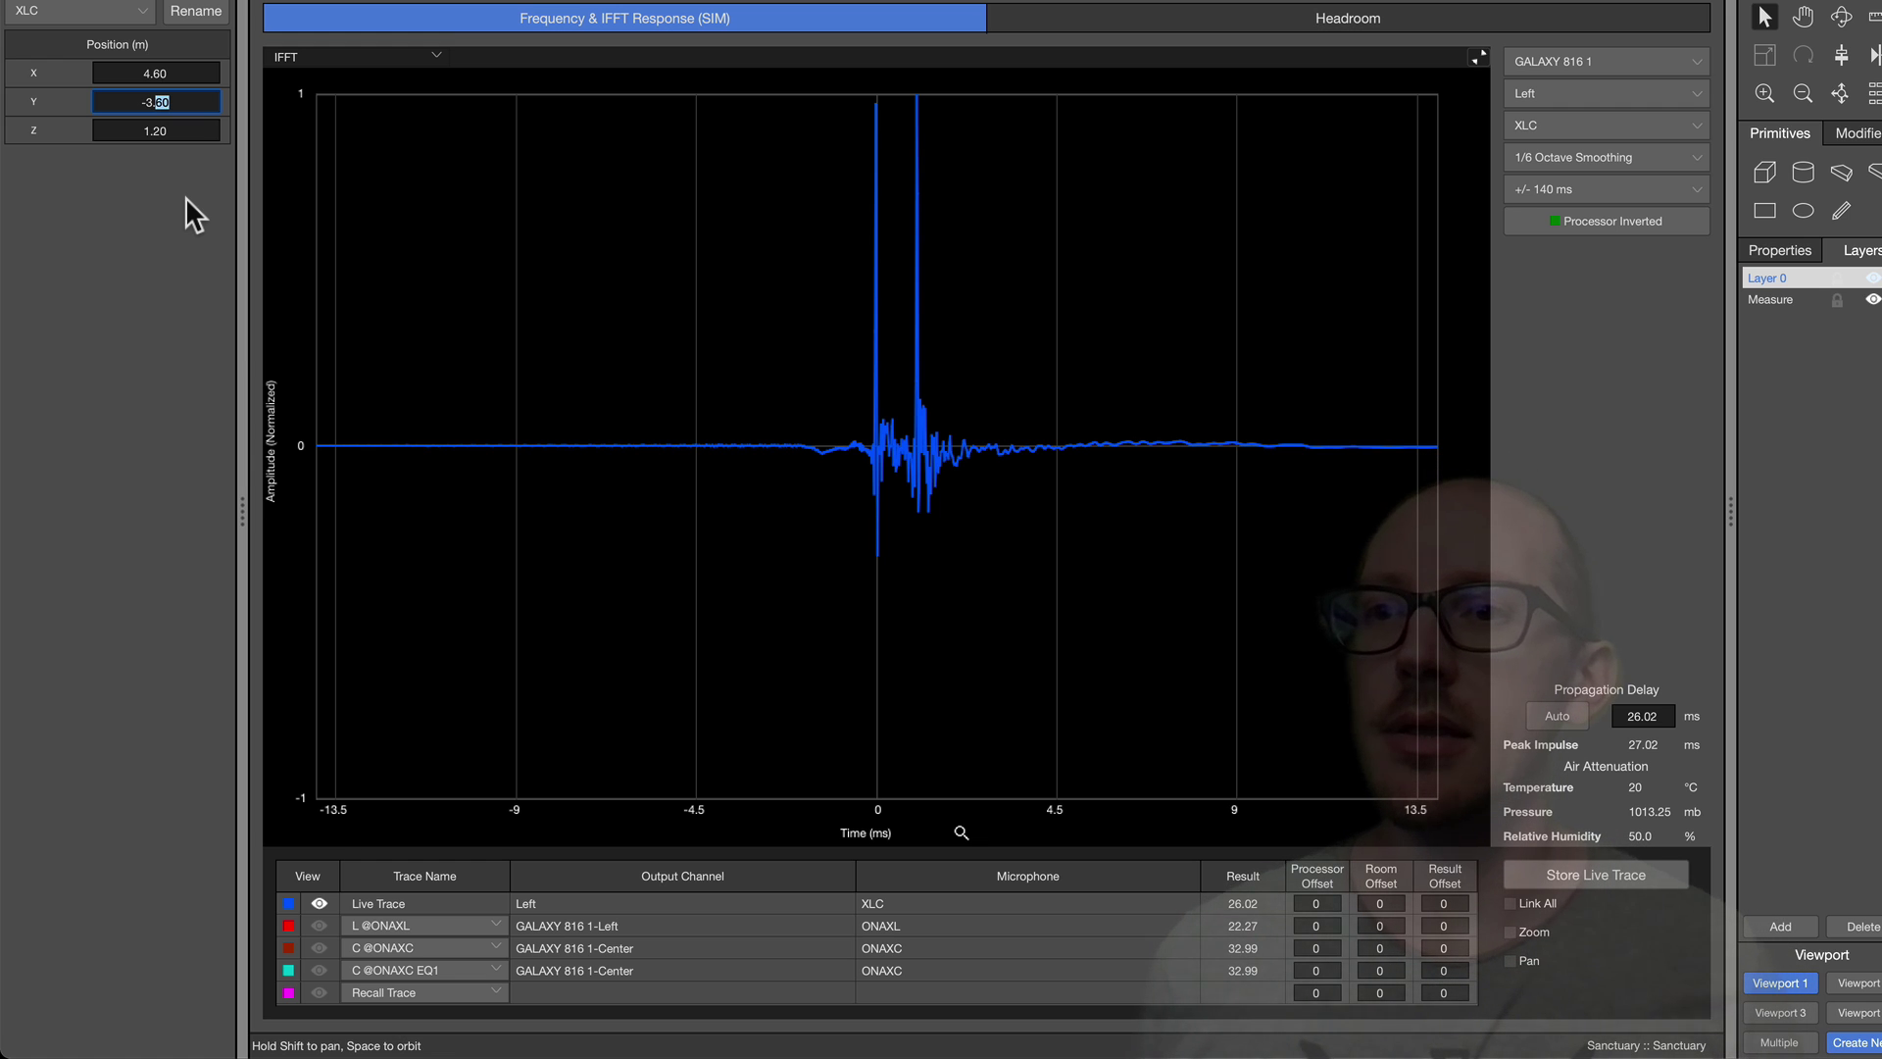
{"action": "type", "text": "00"}
{"action": "key", "text": "Return"}
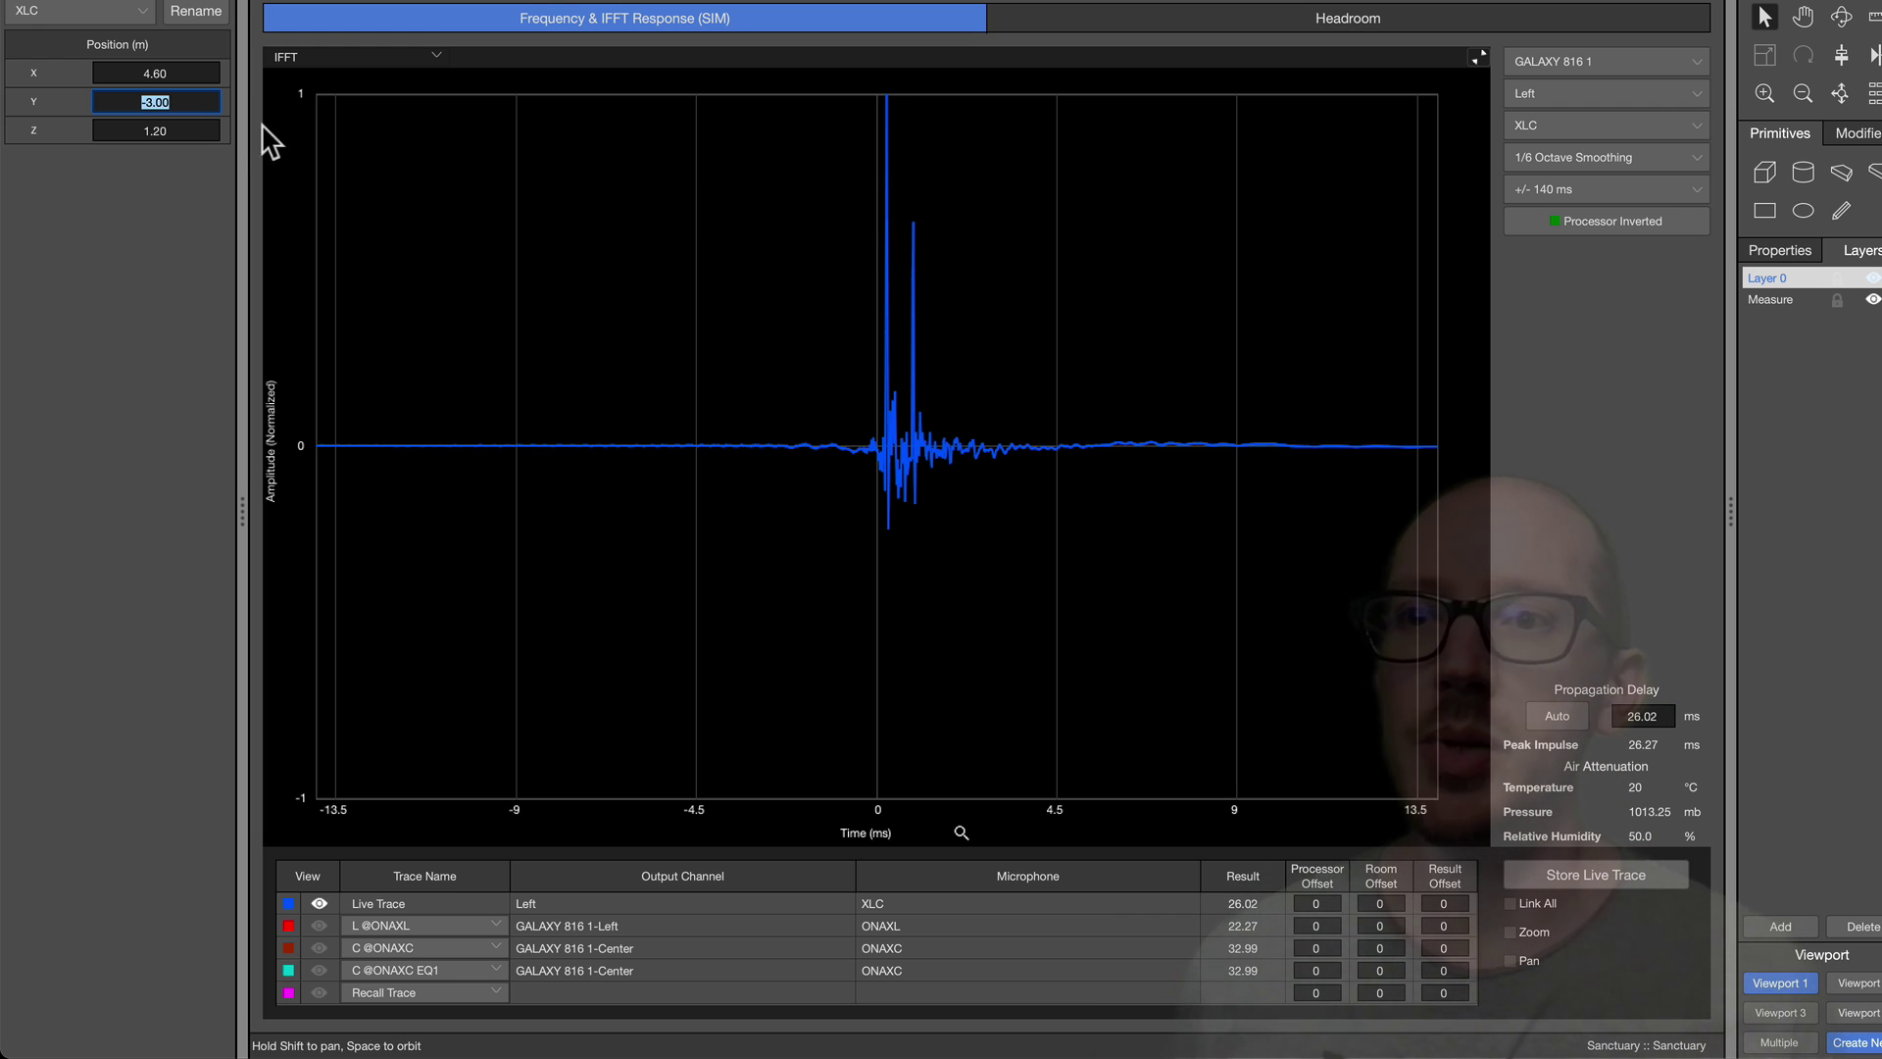
Correct XLC's Y position to -3.60 and open the simulated Frequency & IFFT Response view.
{"action": "left_click", "coordinate": [179, 102]}
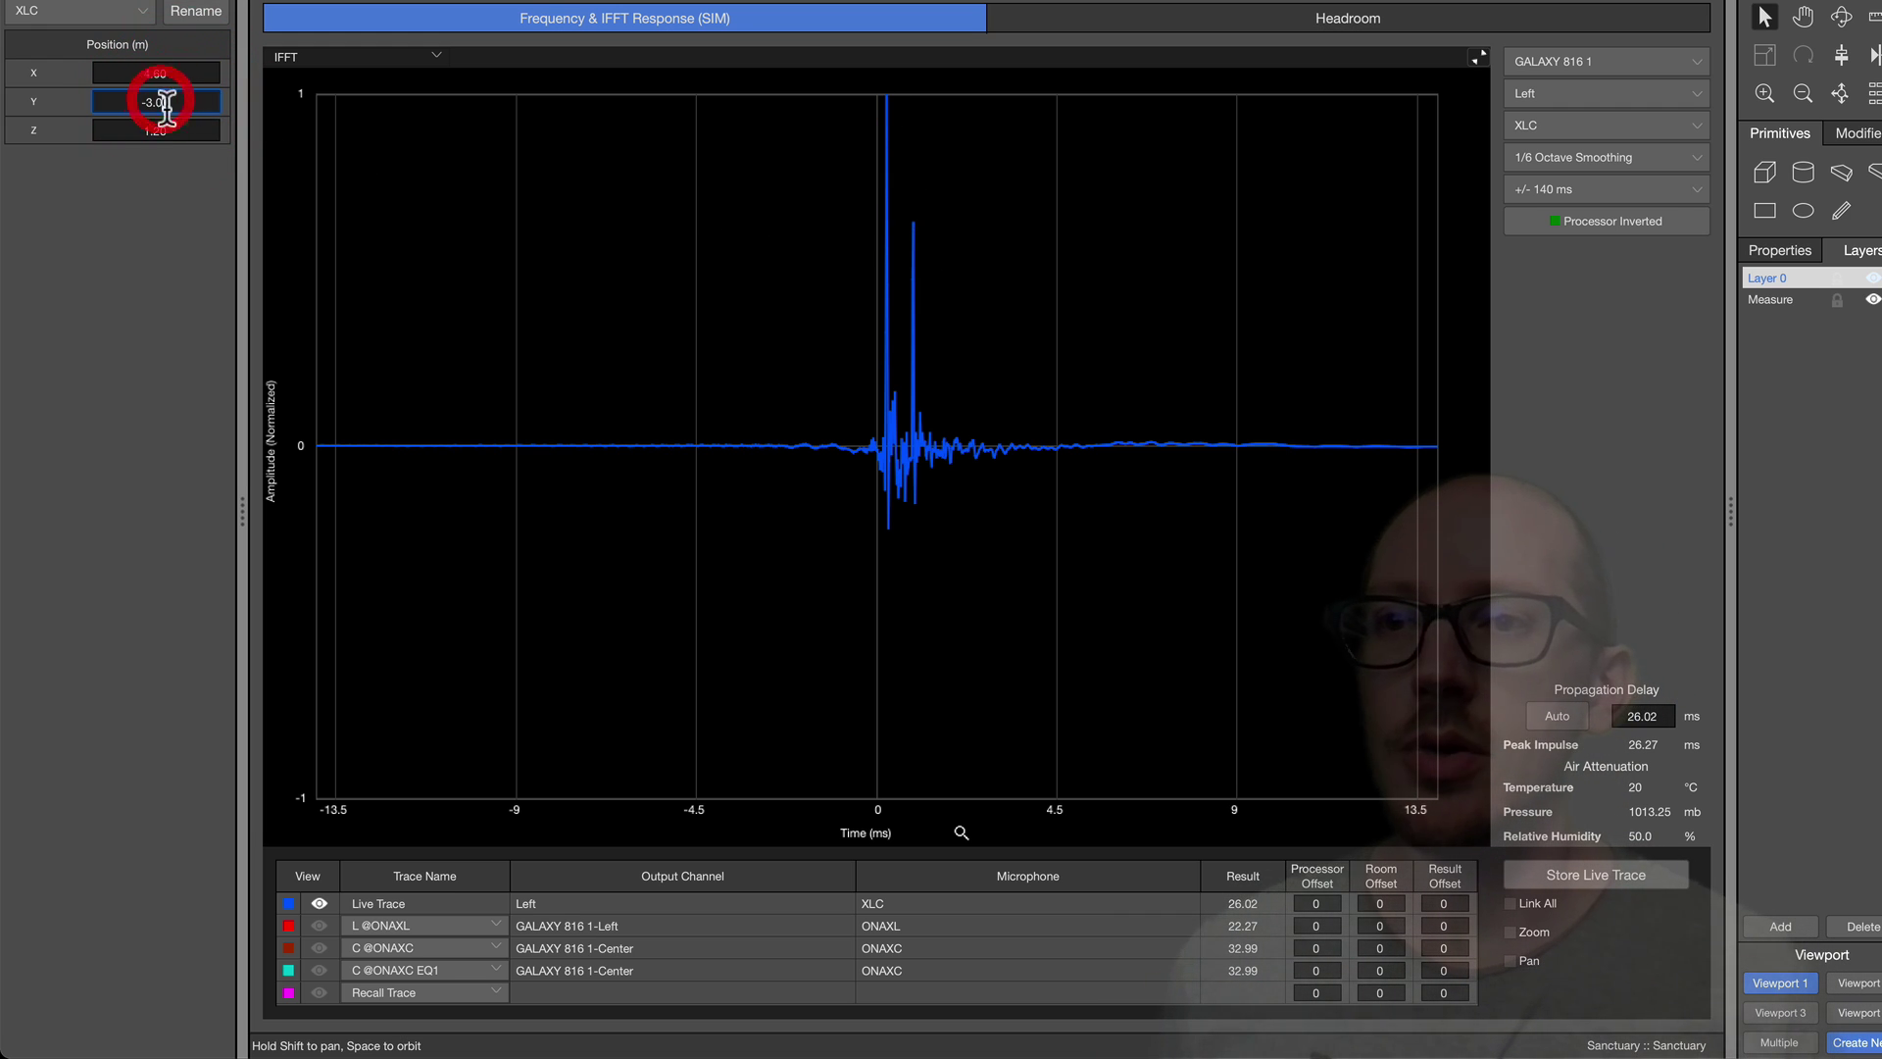
{"action": "key", "text": "BackSpace"}
{"action": "key", "text": "BackSpace"}
{"action": "type", "text": "6"}
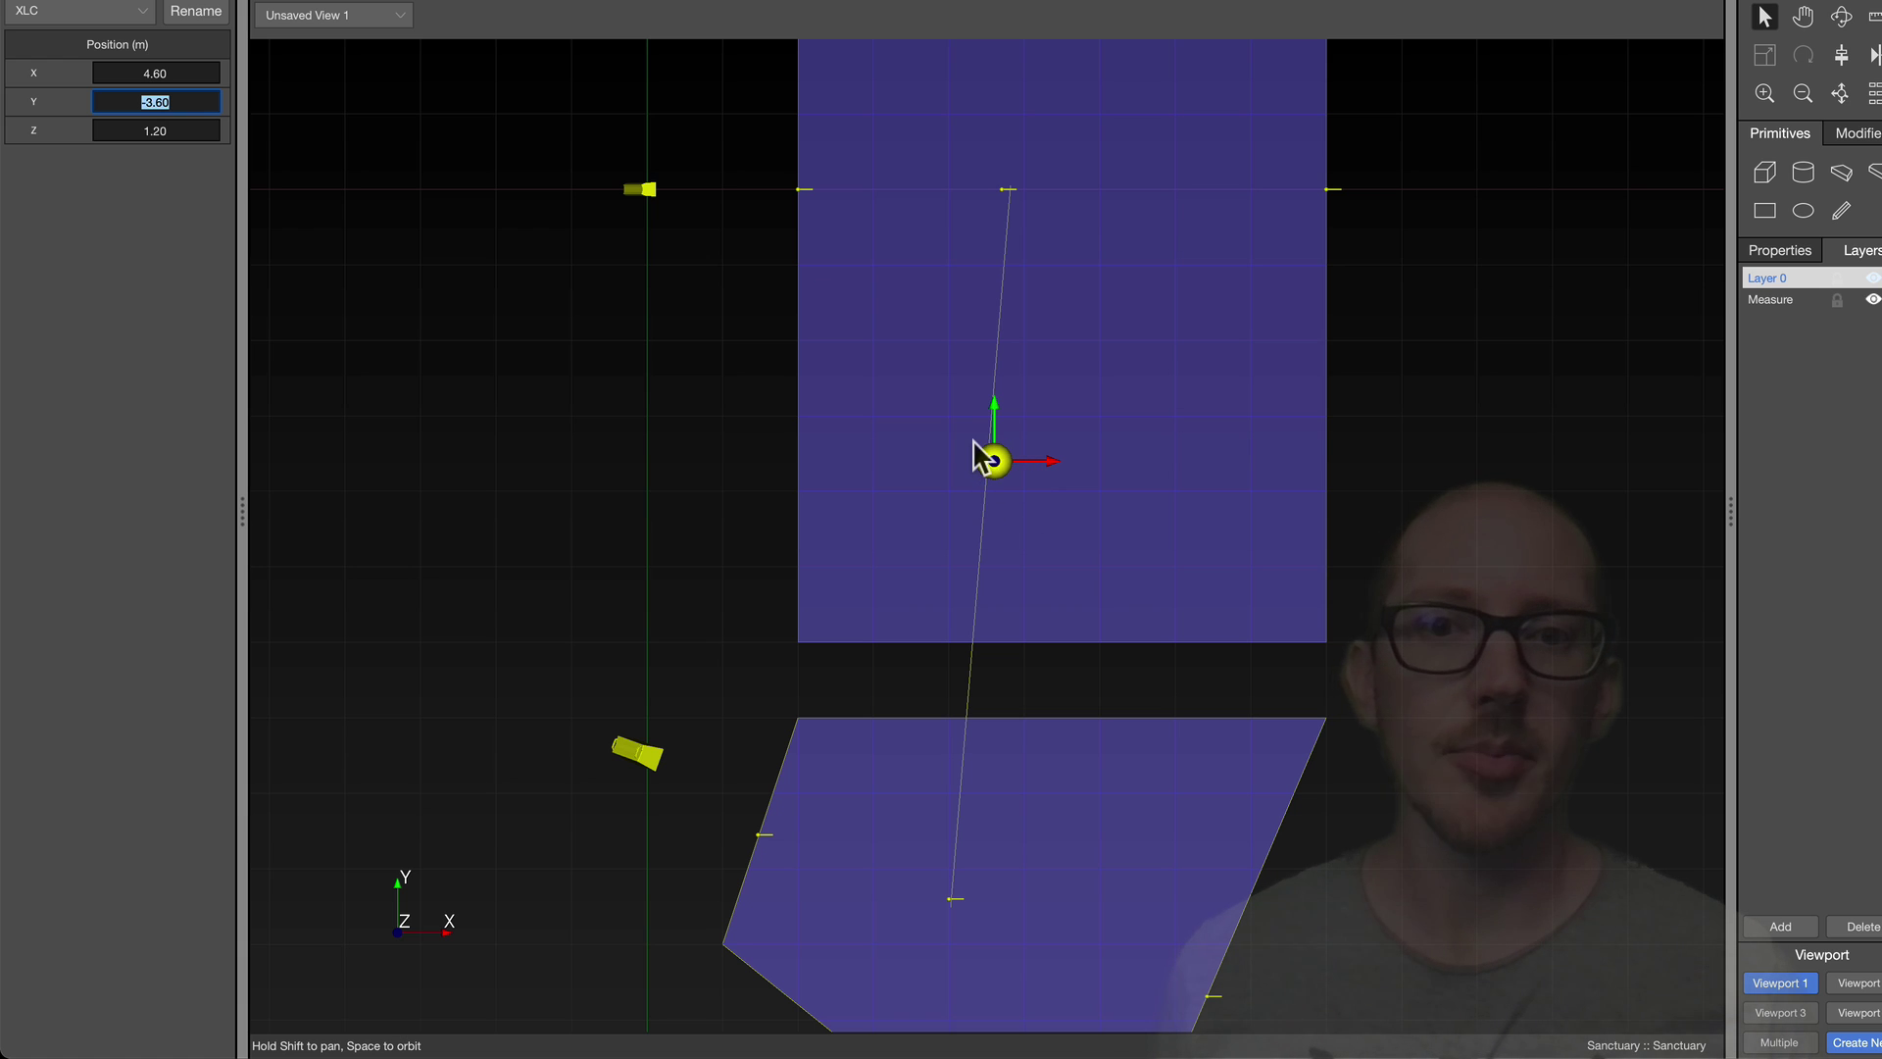
{"action": "left_click", "coordinate": [1520, 8]}
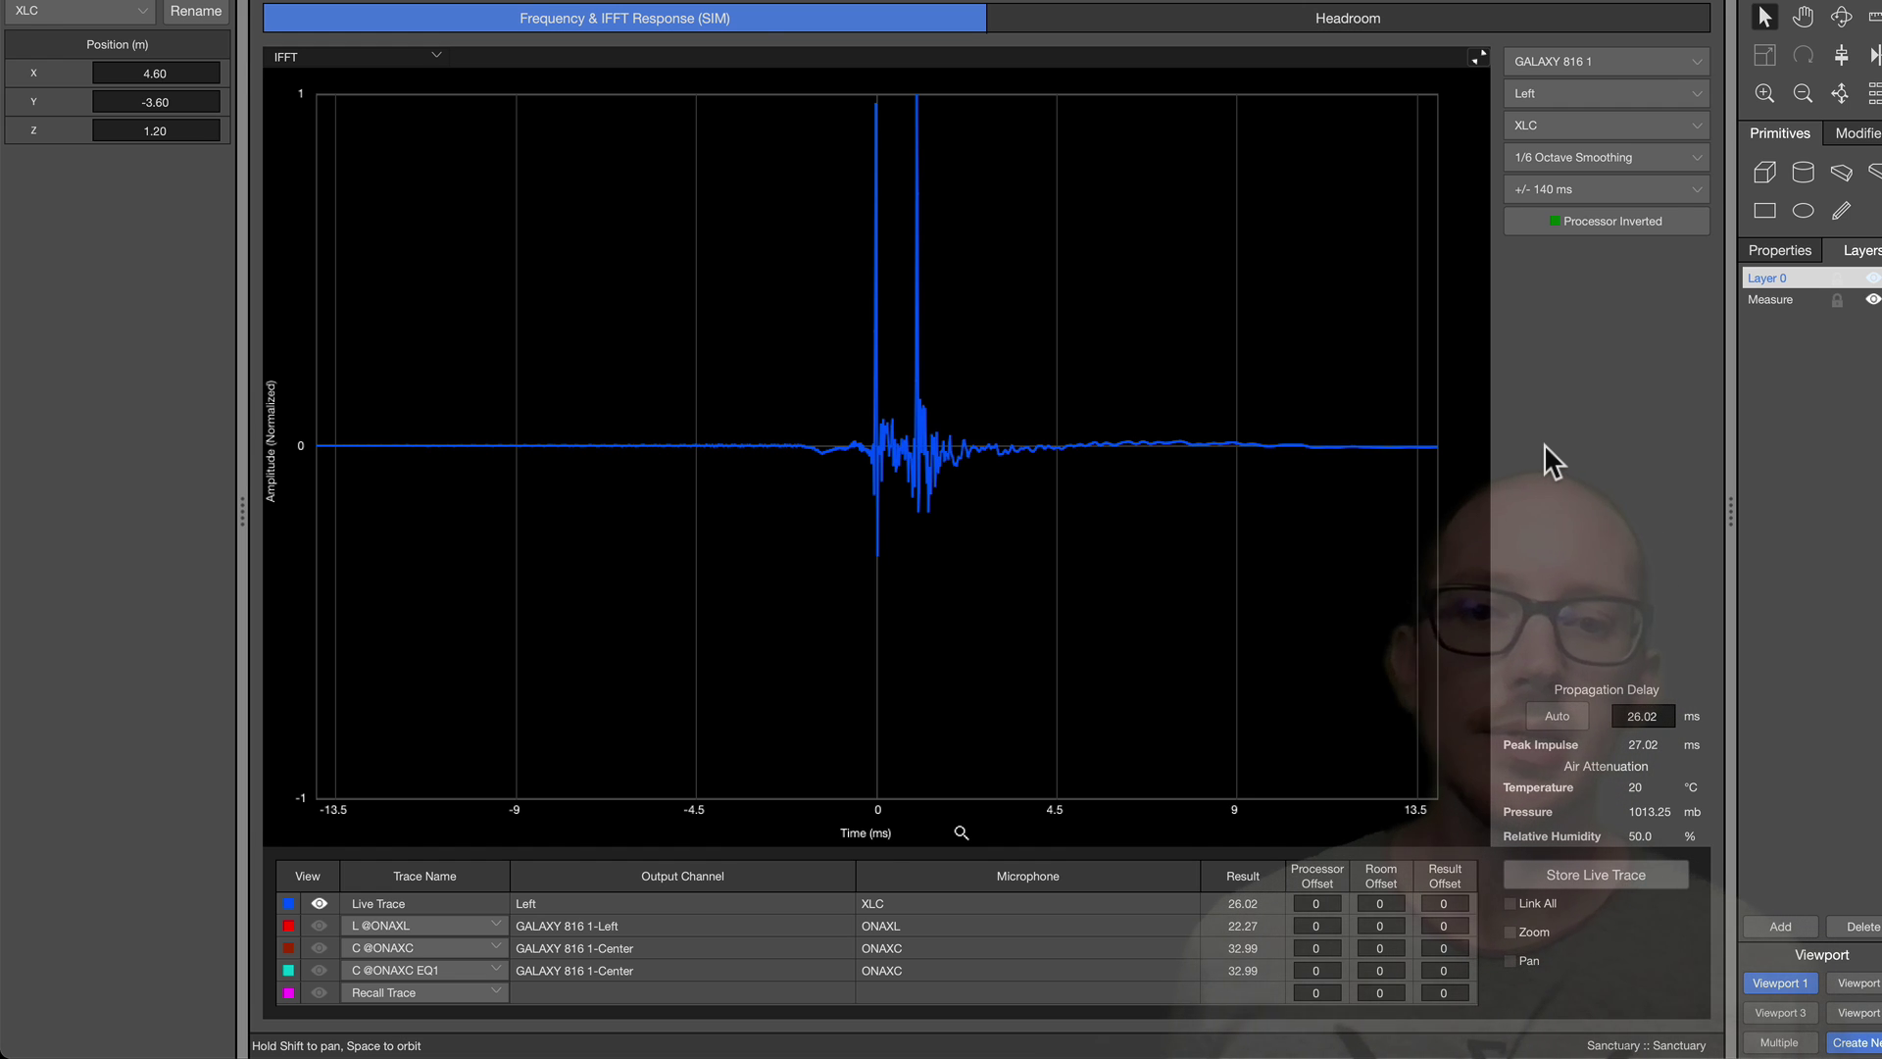
{"action": "key", "text": "super+Tab"}
Select the Center delay value and compare the impulse response against the Compass overview.
{"action": "left_click", "coordinate": [813, 495]}
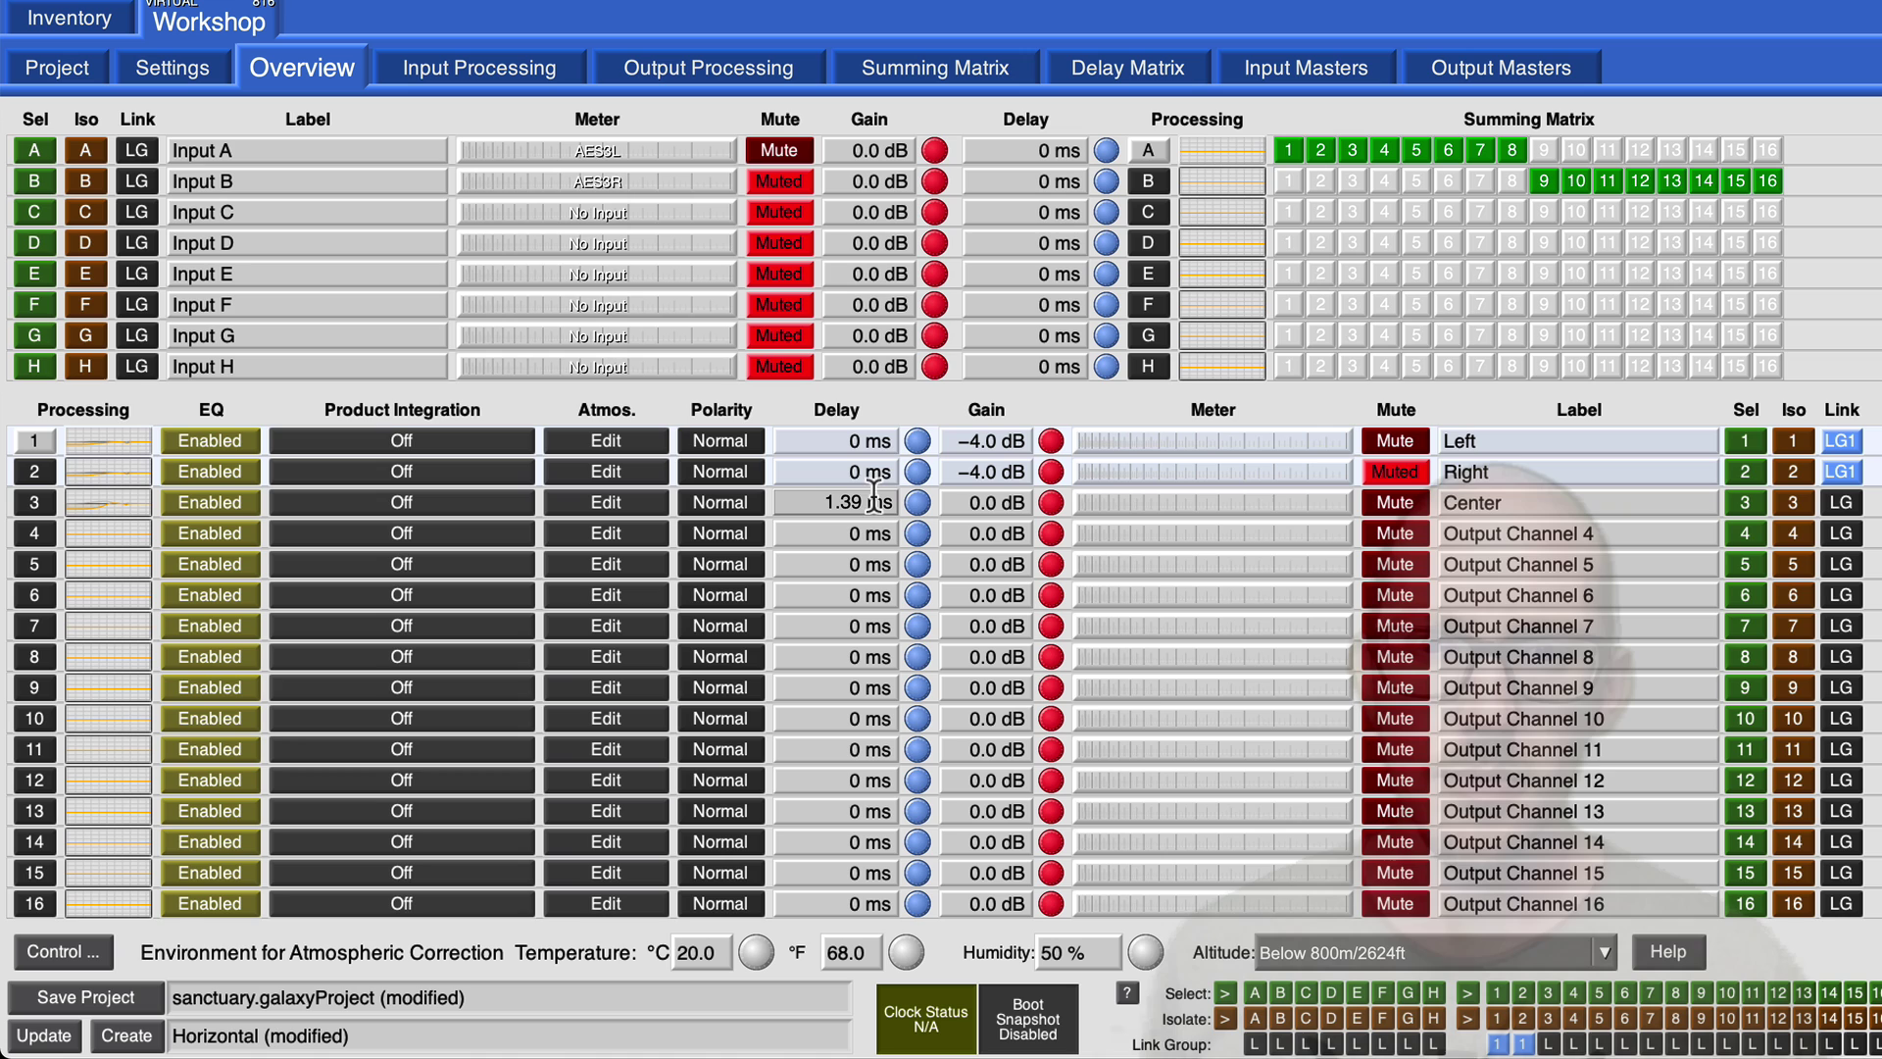
{"action": "left_click", "coordinate": [832, 502]}
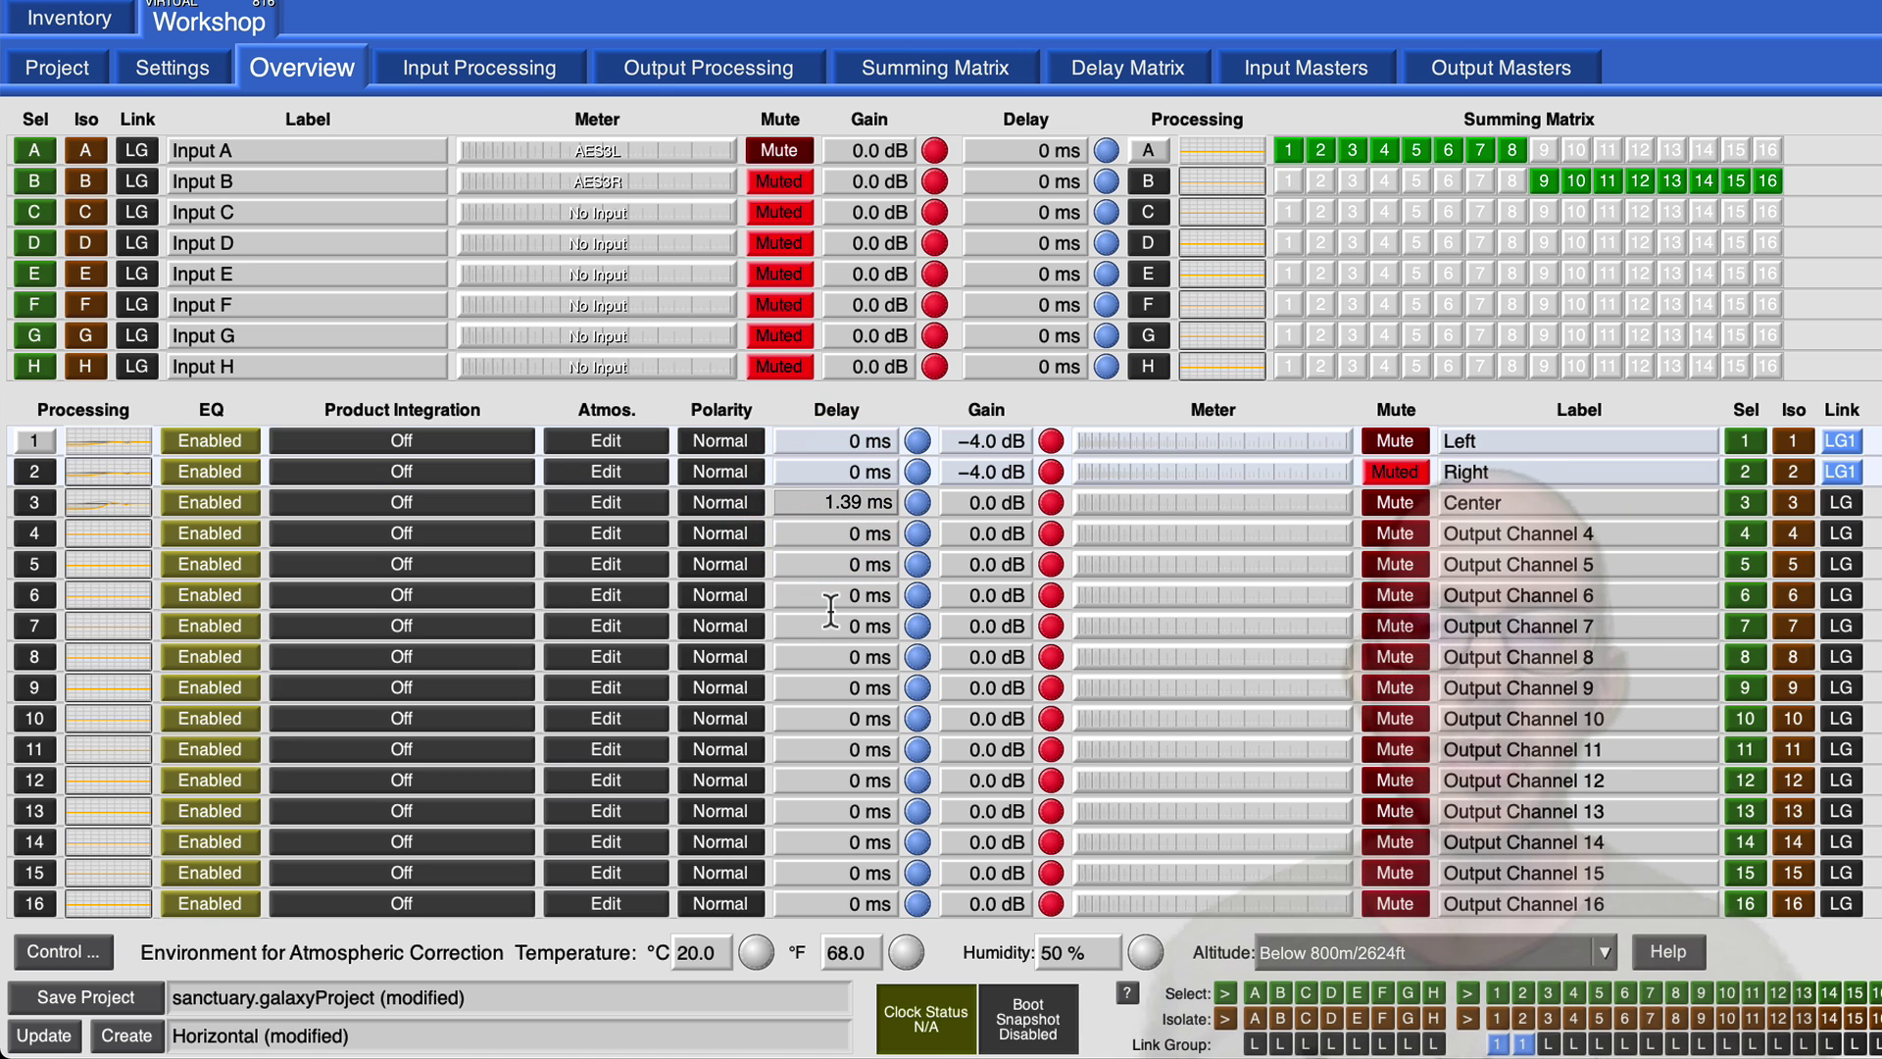
{"action": "key", "text": "super+Tab"}
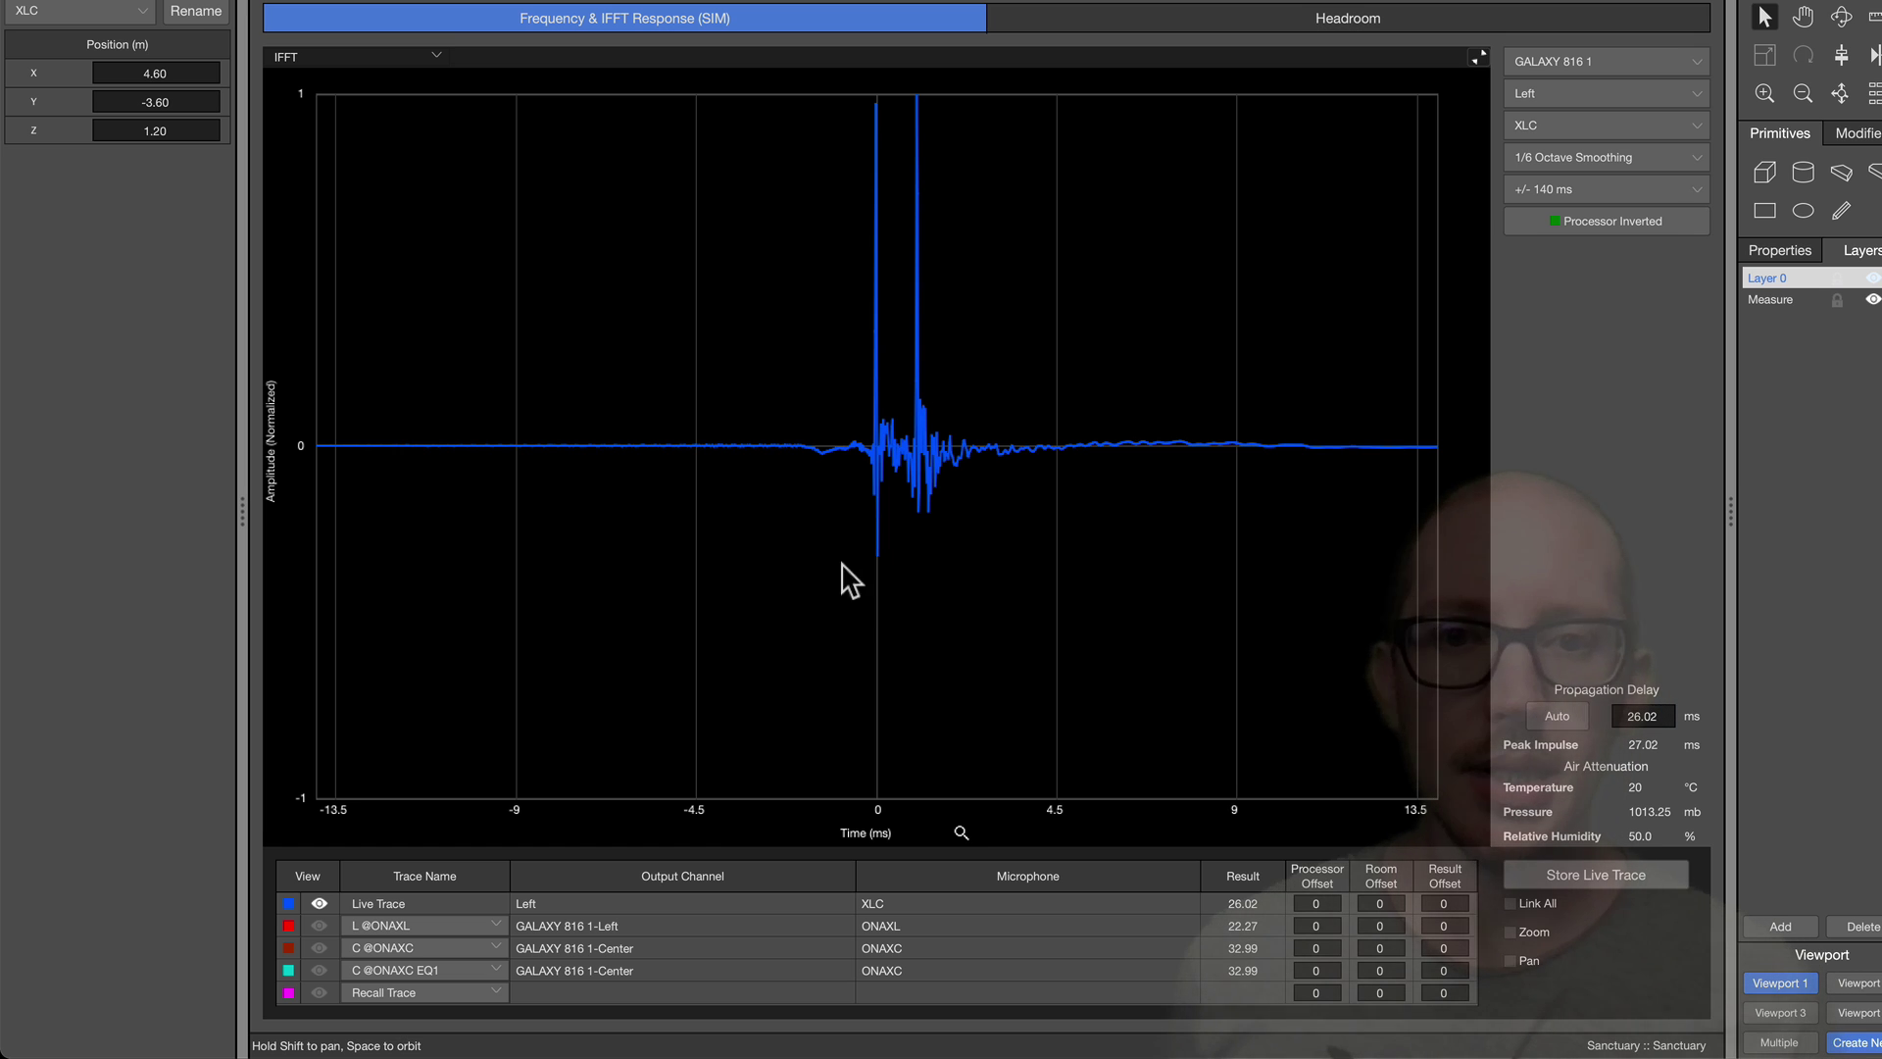
{"action": "key", "text": "super+Tab"}
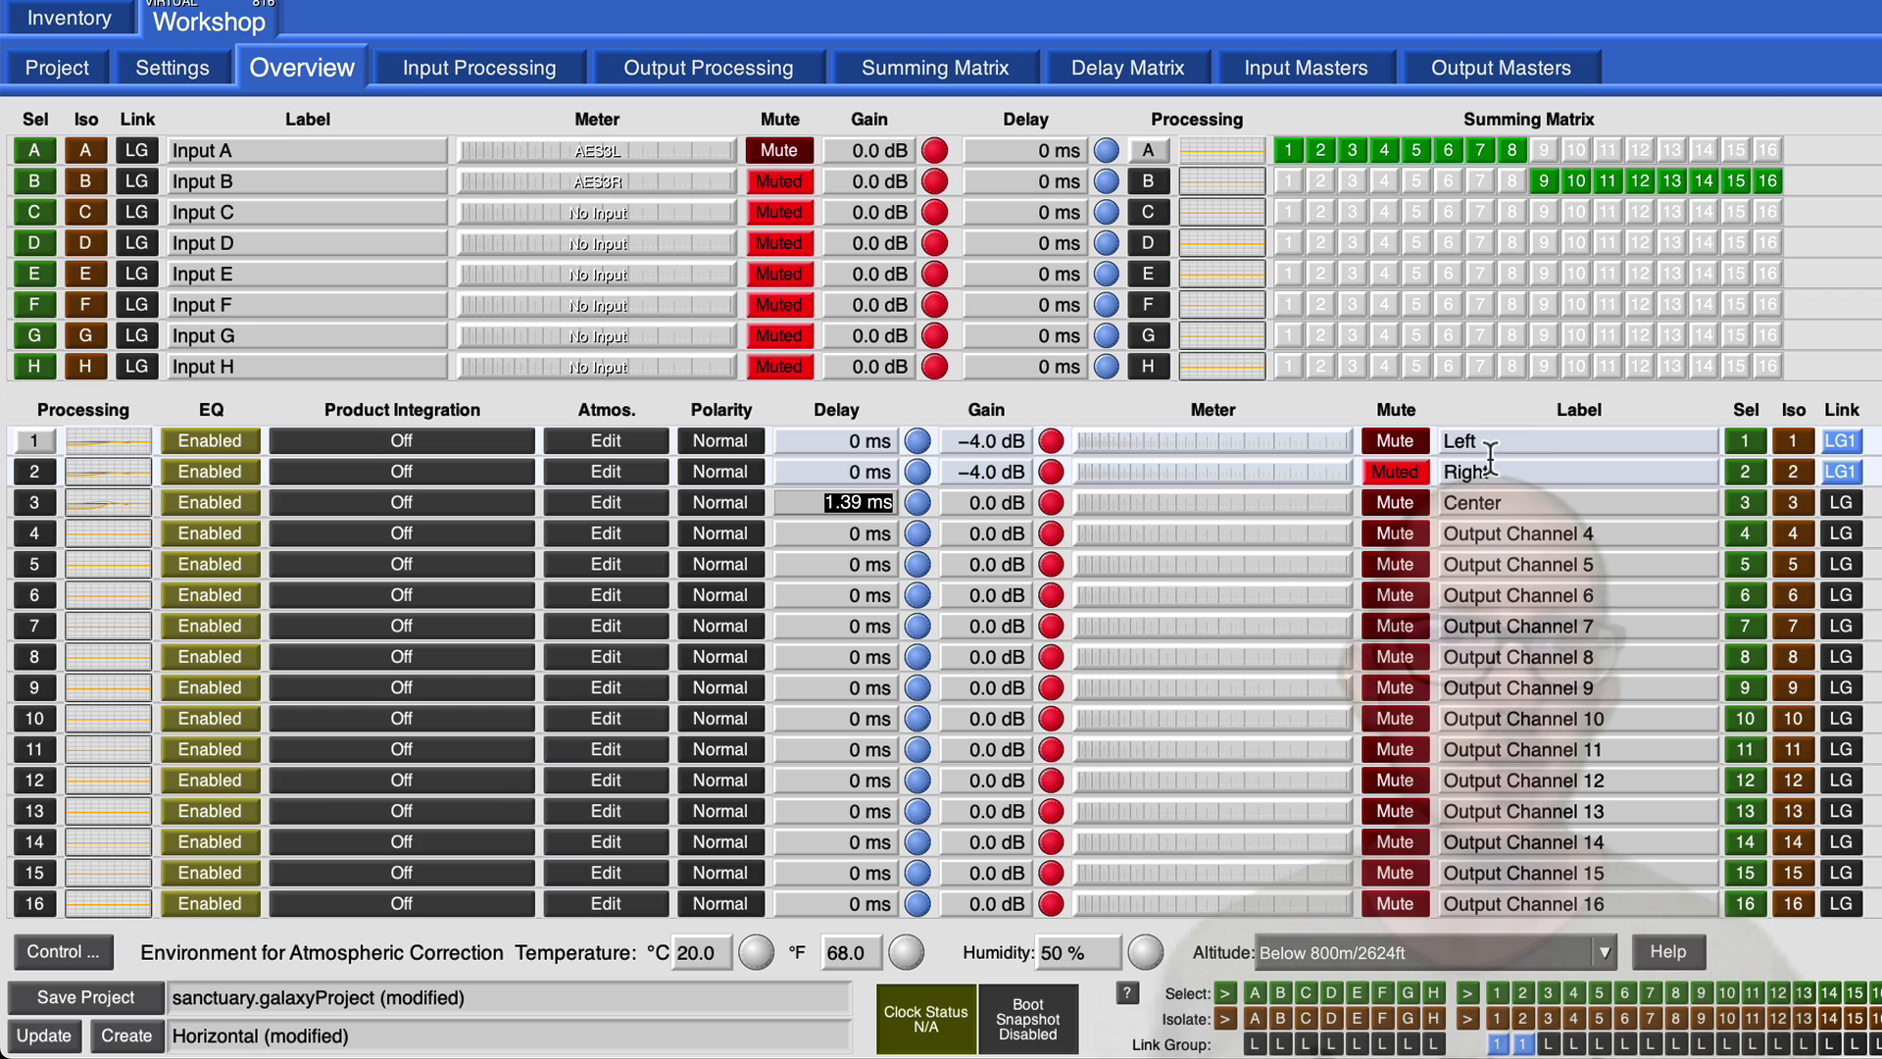
{"action": "key", "text": "super+Tab"}
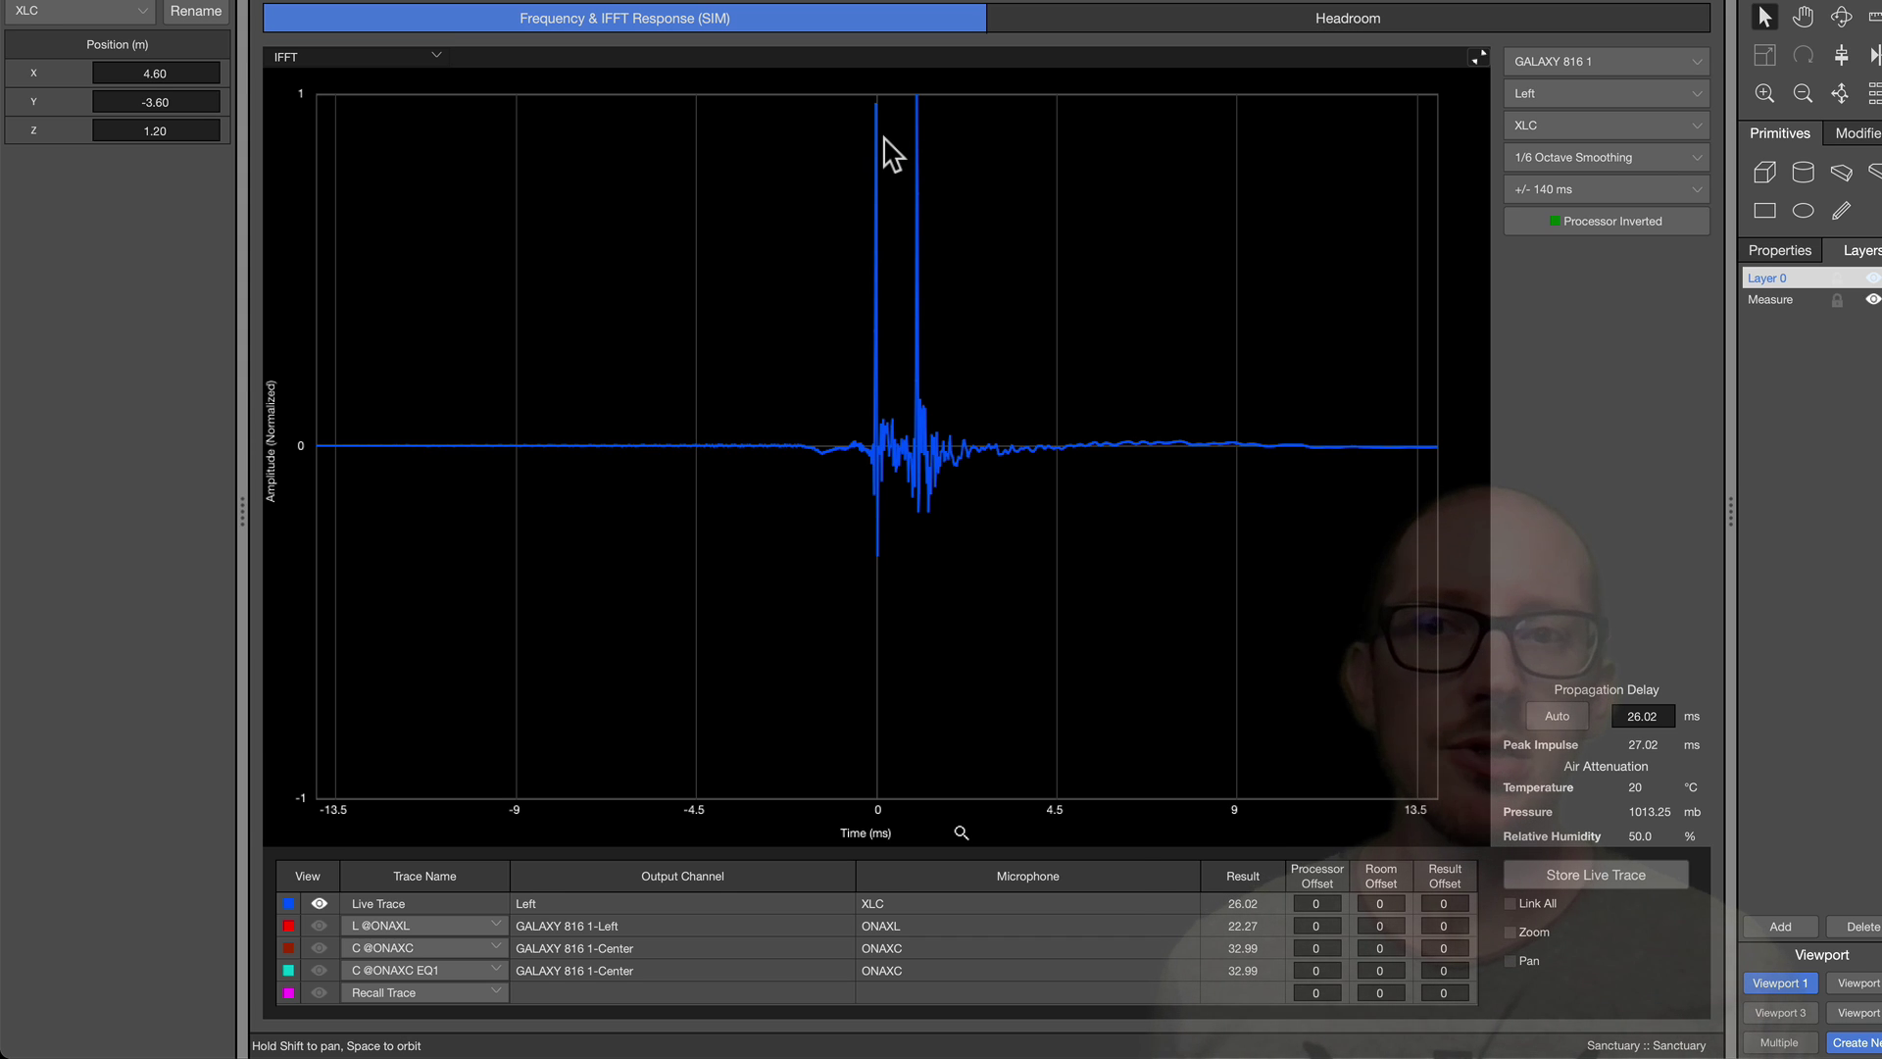
{"action": "key", "text": "super+Tab"}
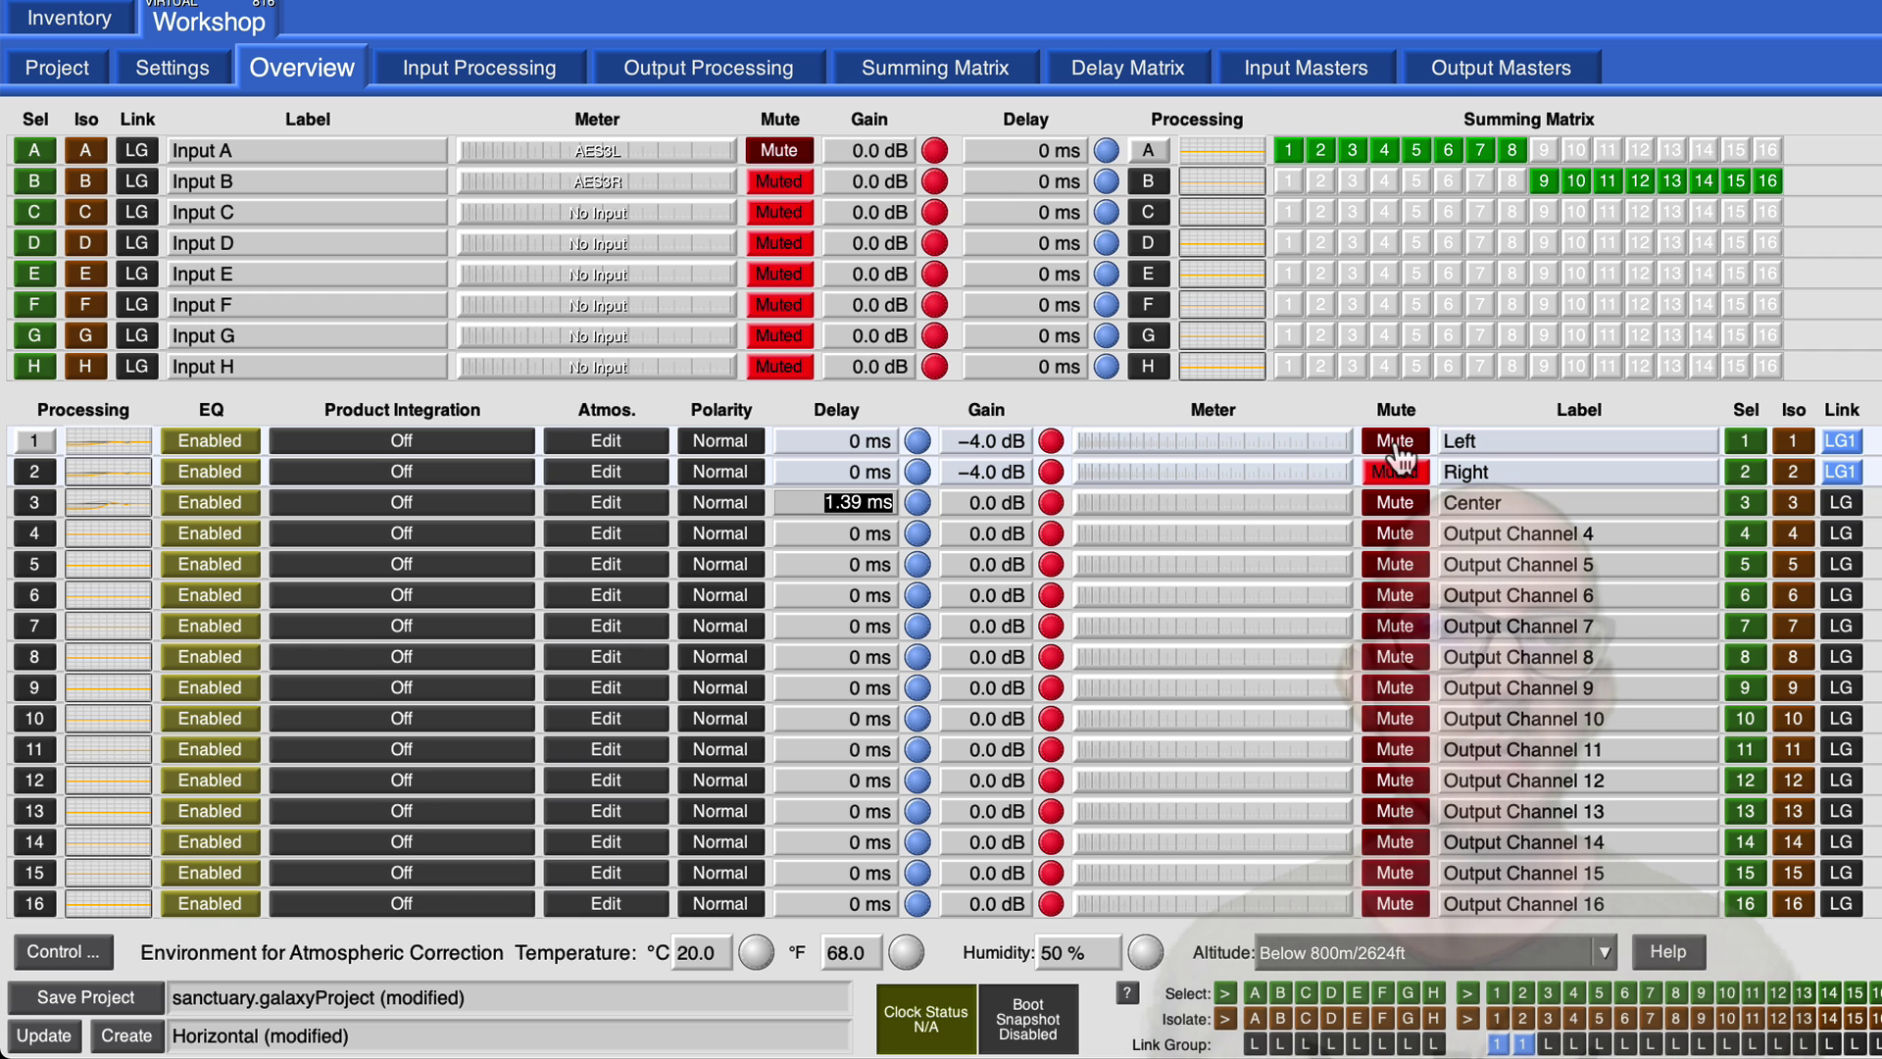
{"action": "key", "text": "super+Tab"}
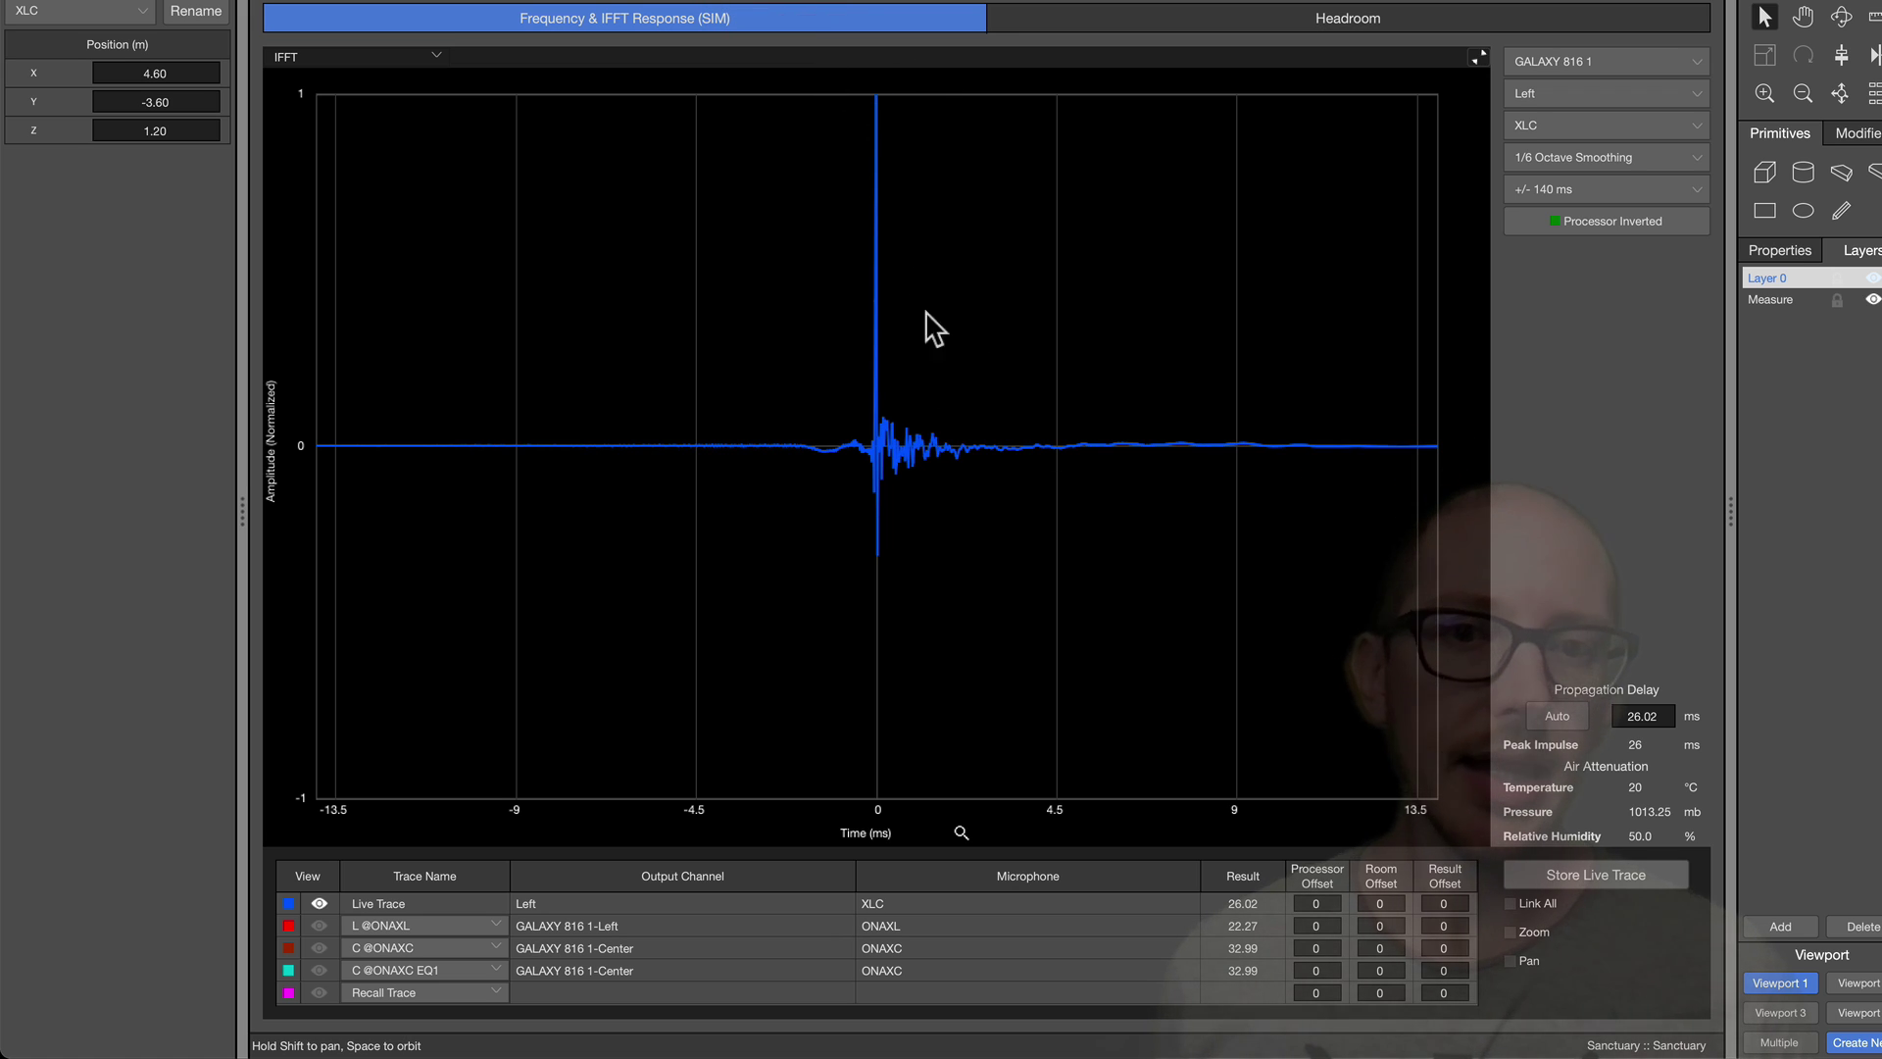
{"action": "key", "text": "super+Tab"}
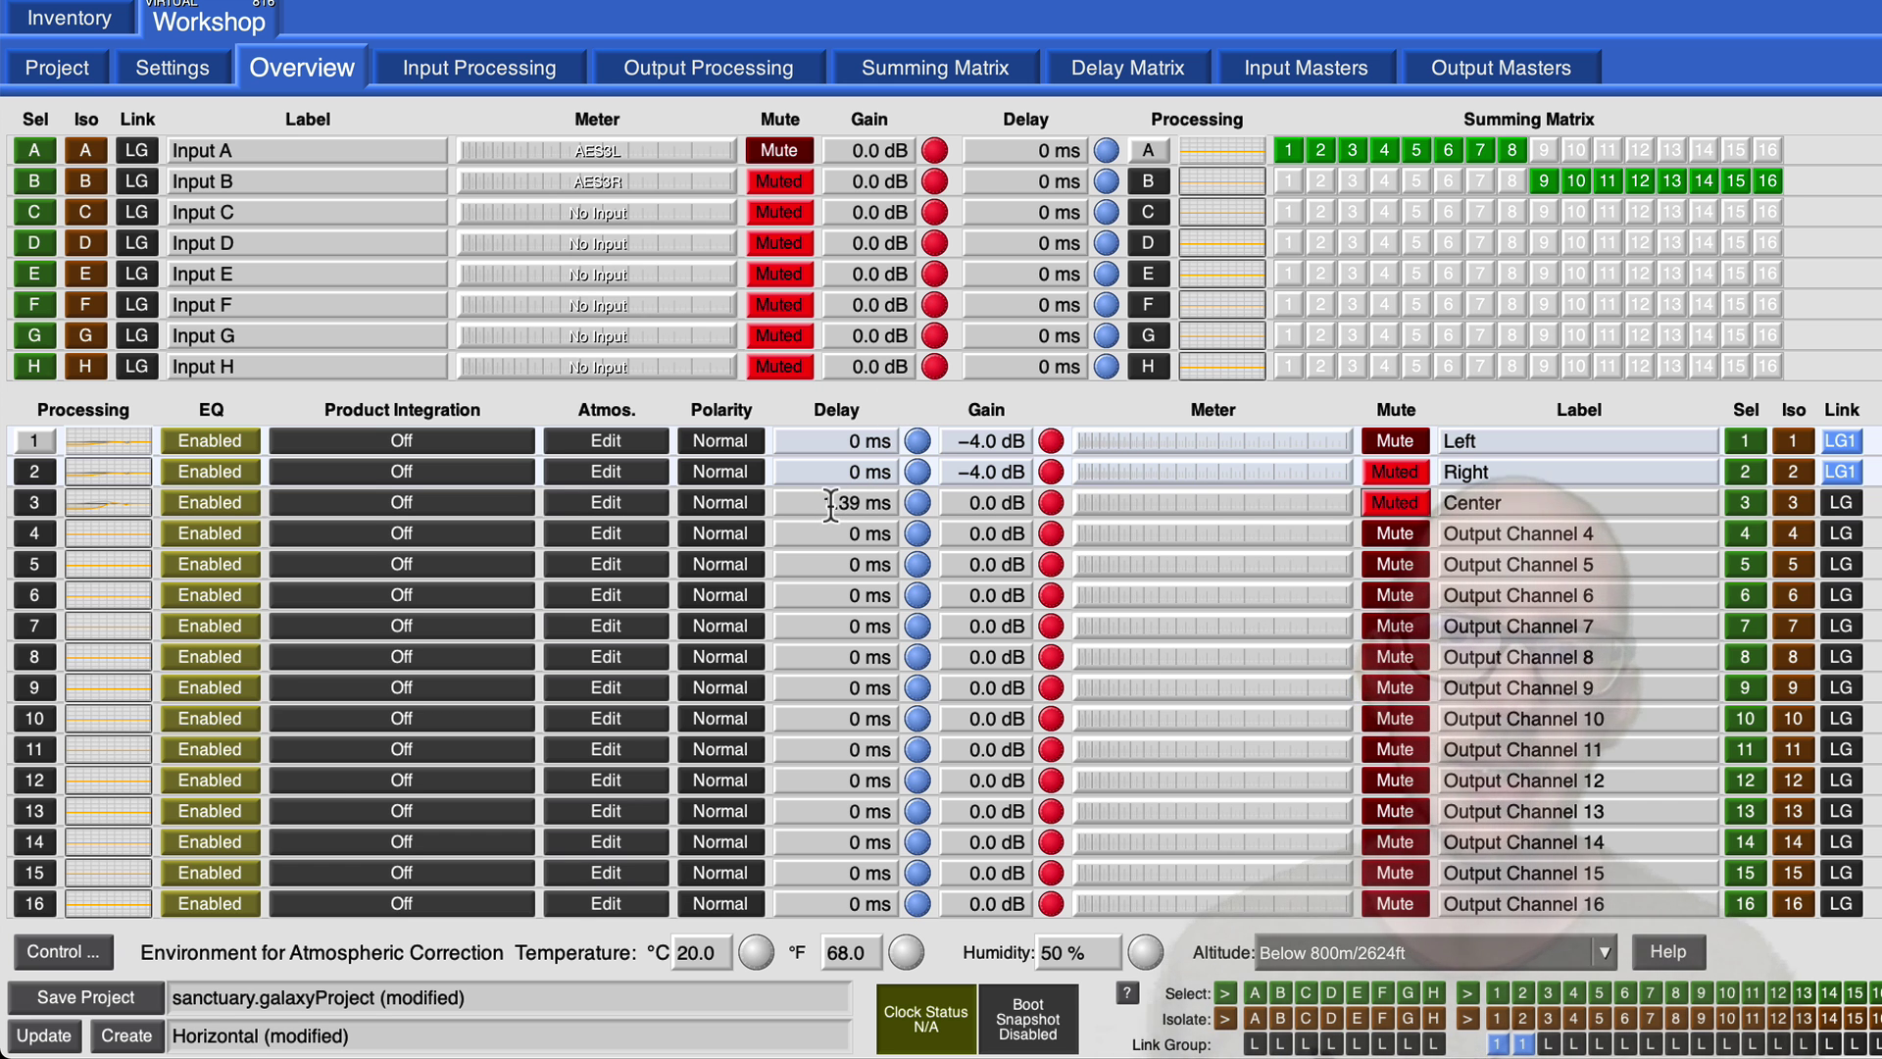
{"action": "key", "text": "super+Tab"}
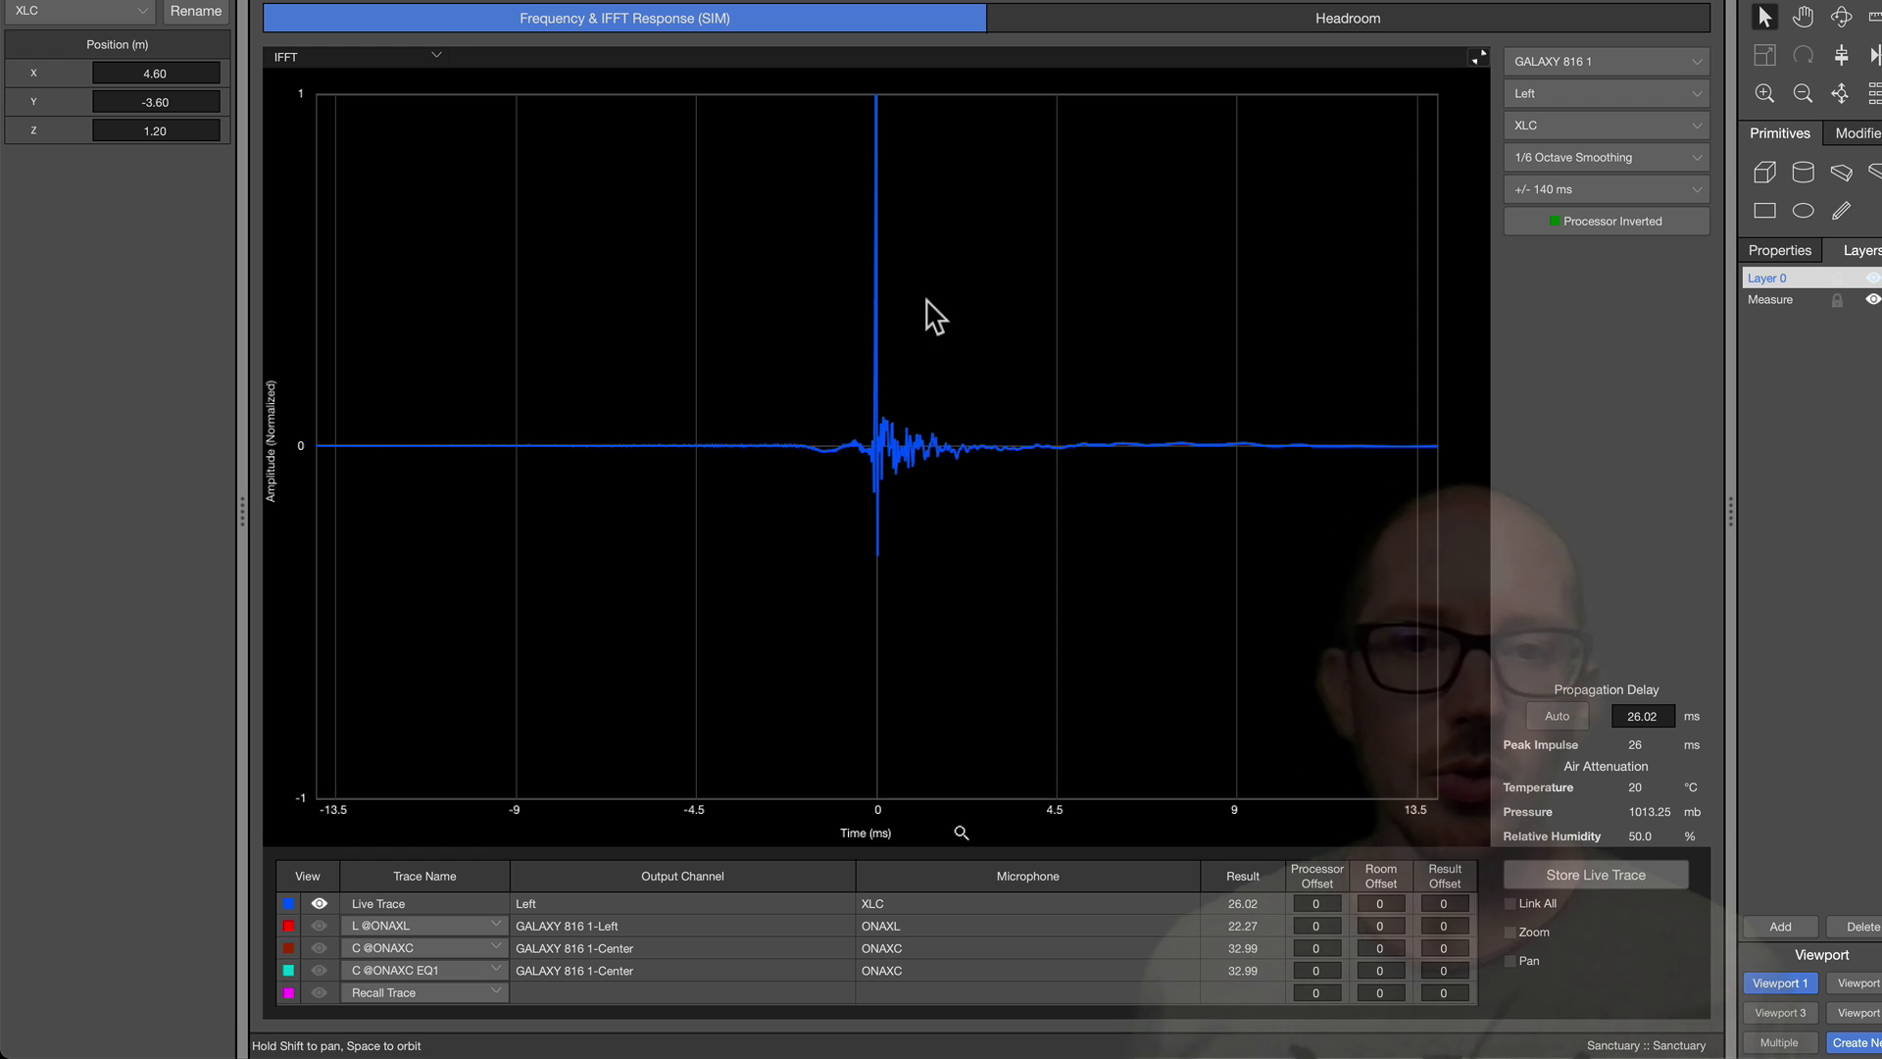
{"action": "key", "text": "super+Tab"}
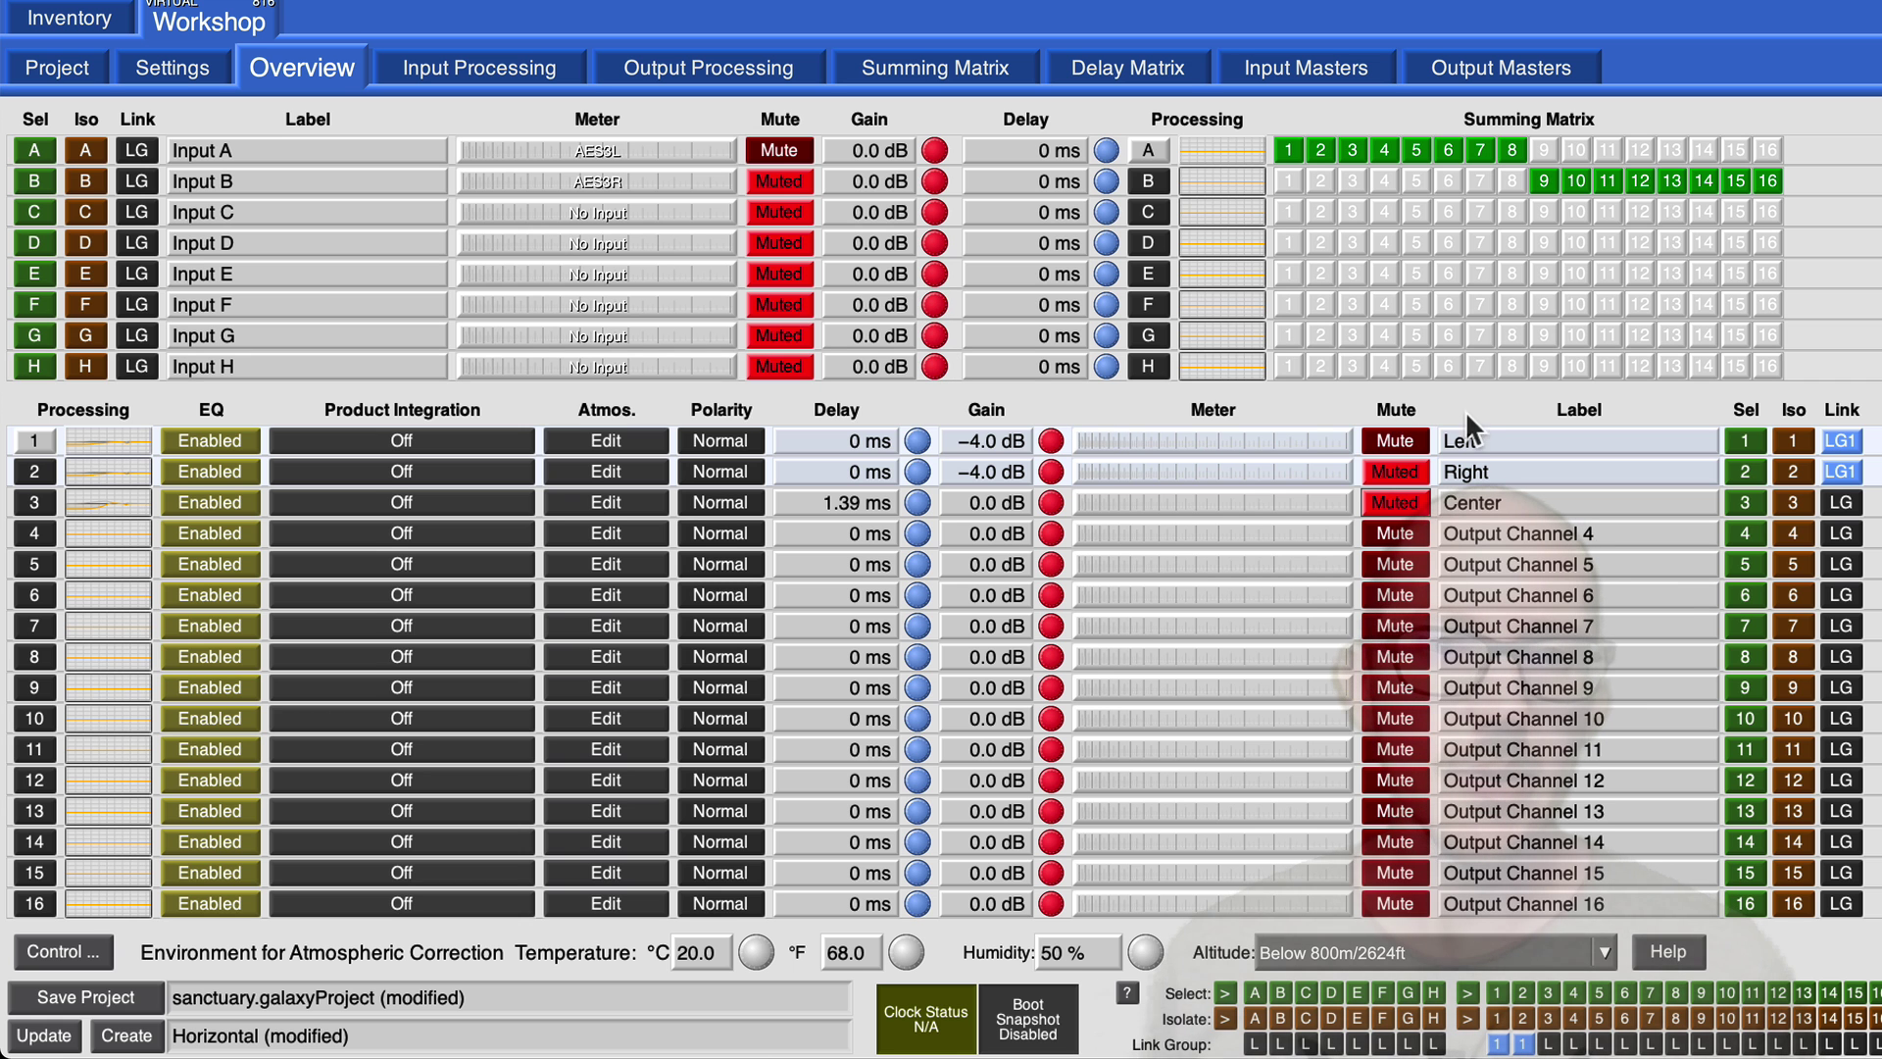
Mute the linked Left and Right outputs and auto-detect the impulse's propagation delay.
{"action": "left_click", "coordinate": [1402, 449]}
{"action": "key", "text": "super+Tab"}
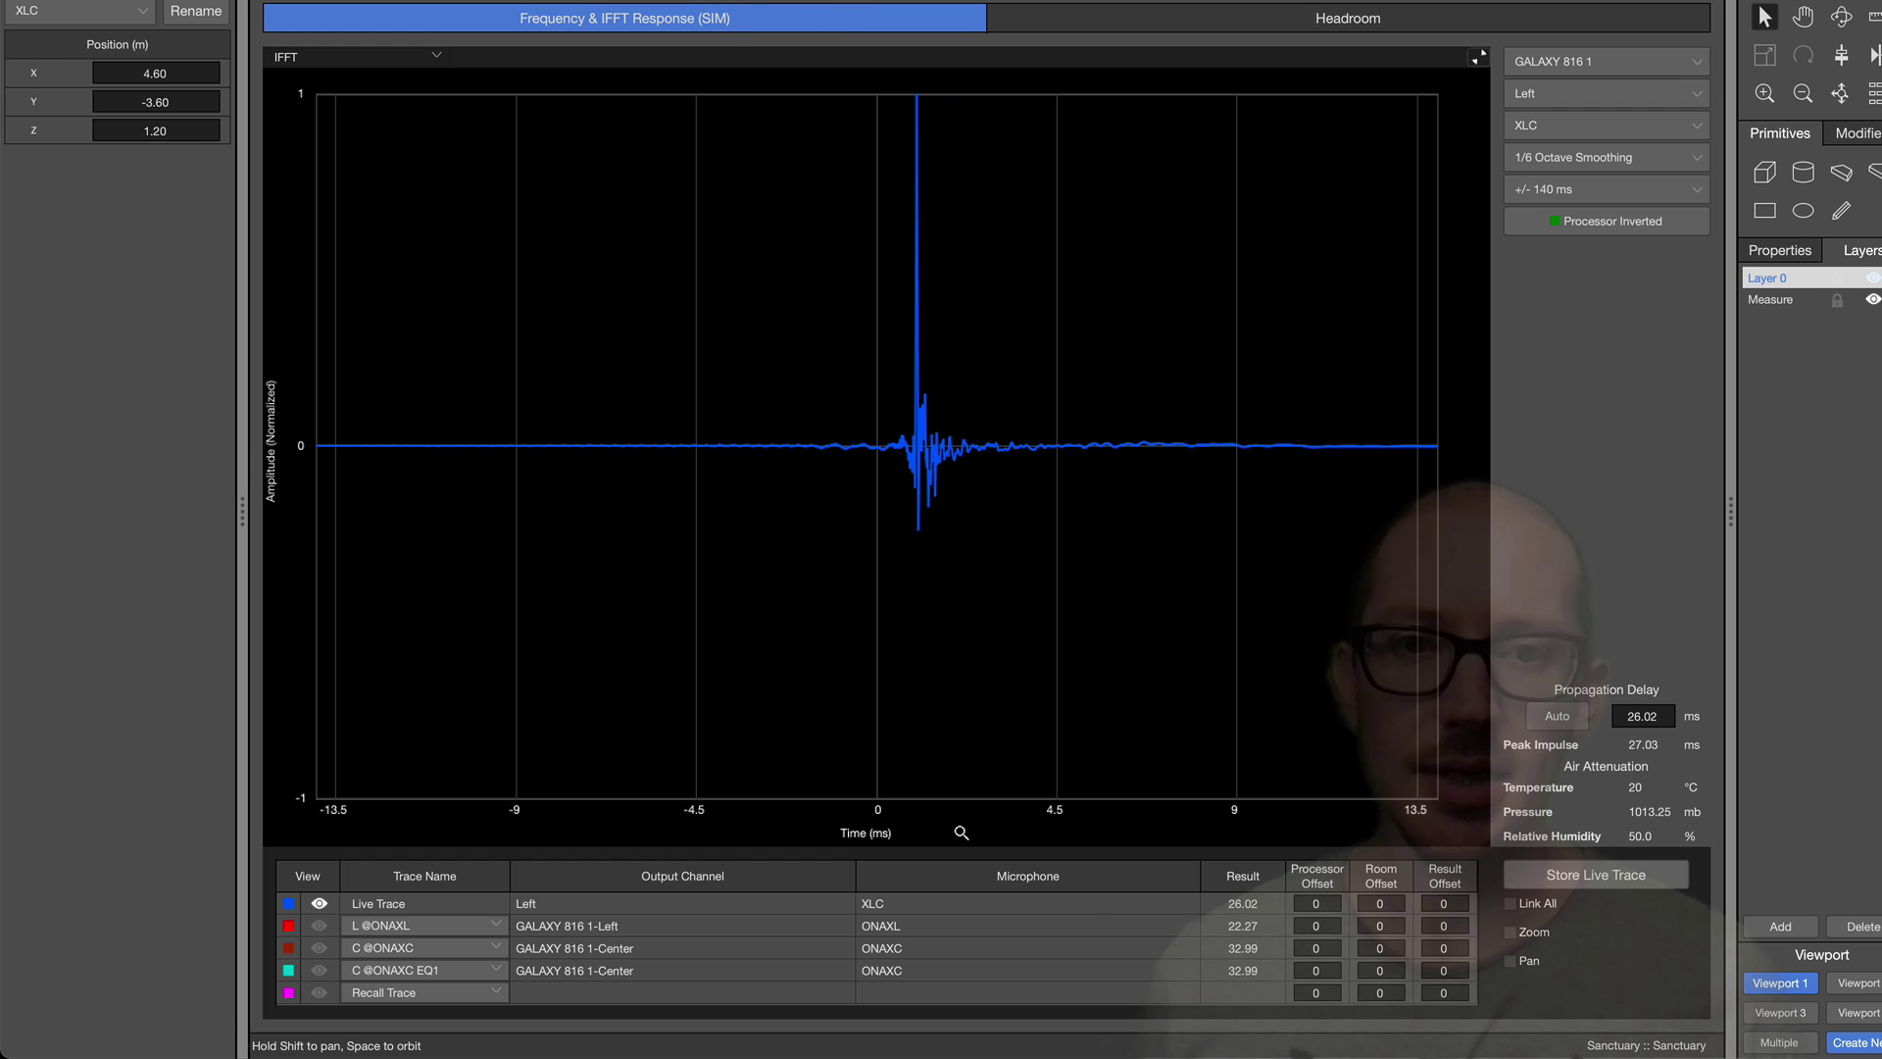
{"action": "left_click", "coordinate": [1556, 716]}
{"action": "key", "text": "super+Tab"}
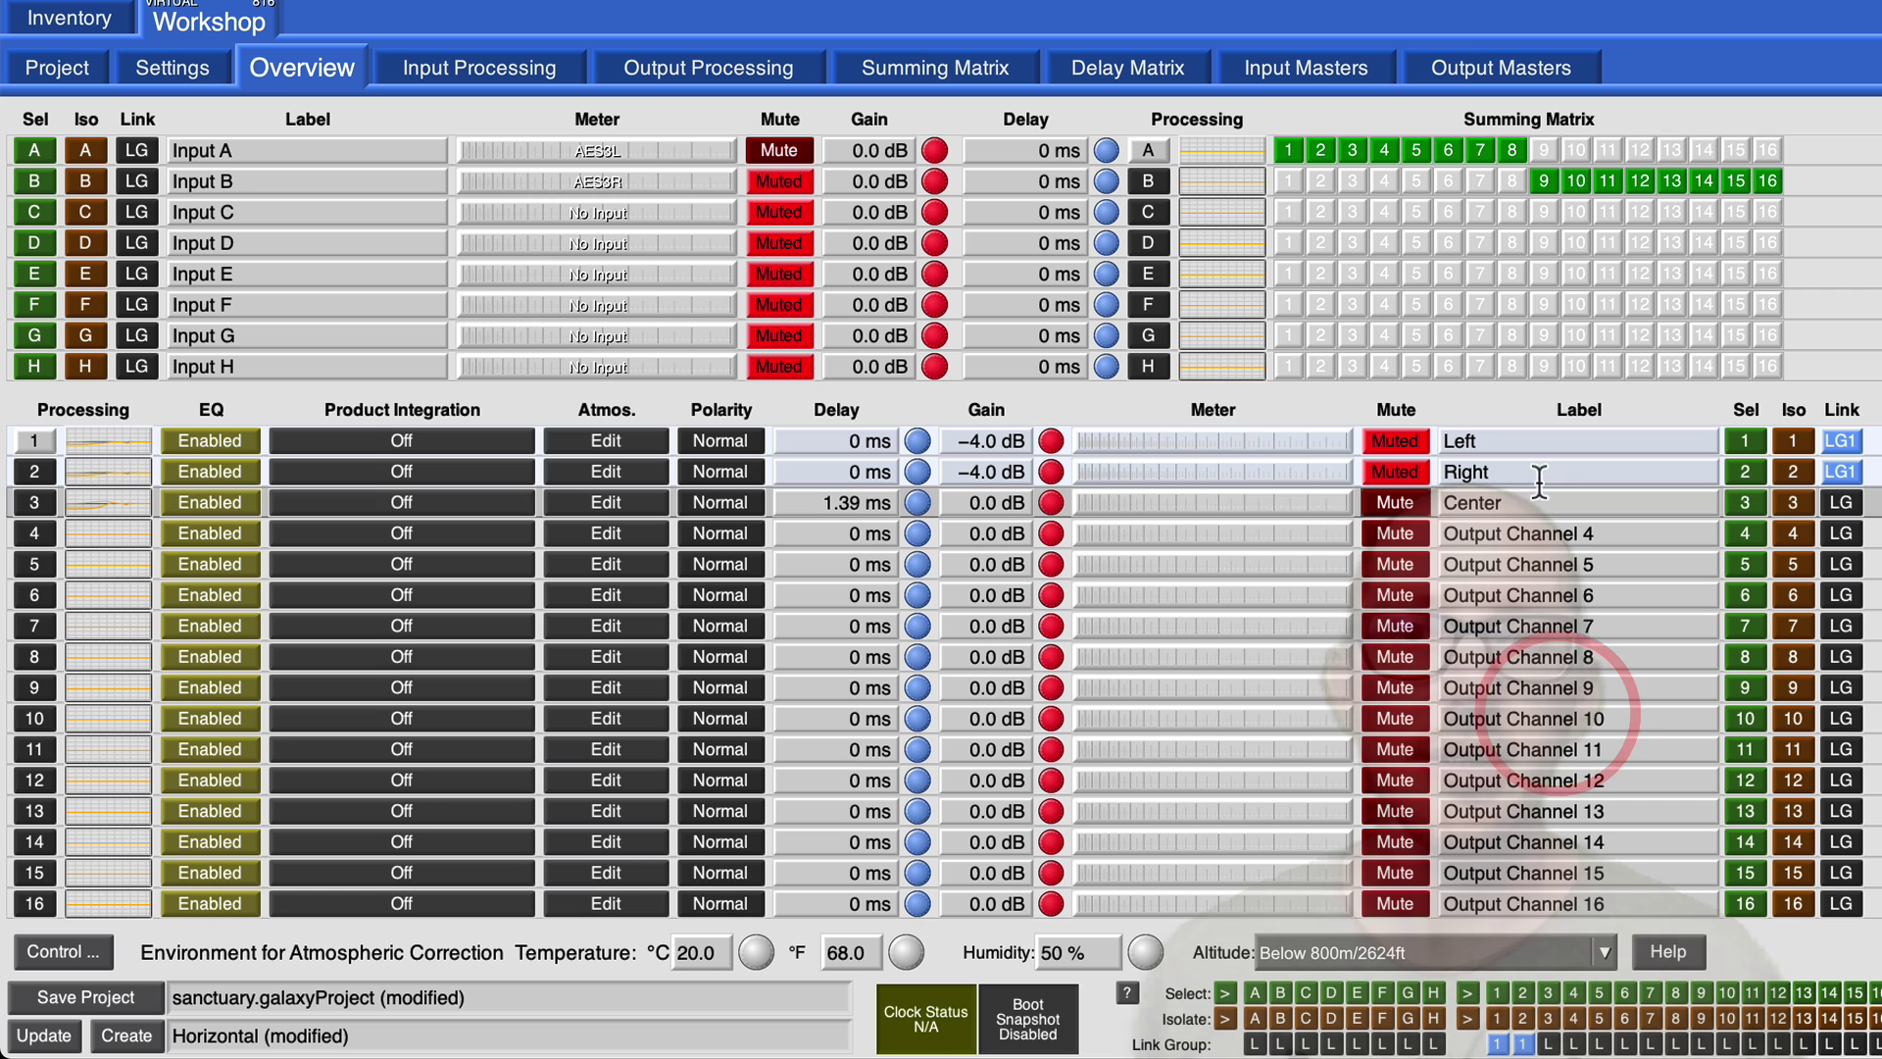
Mute the Center output and unmute the Left and Right outputs.
{"action": "left_click", "coordinate": [1412, 510]}
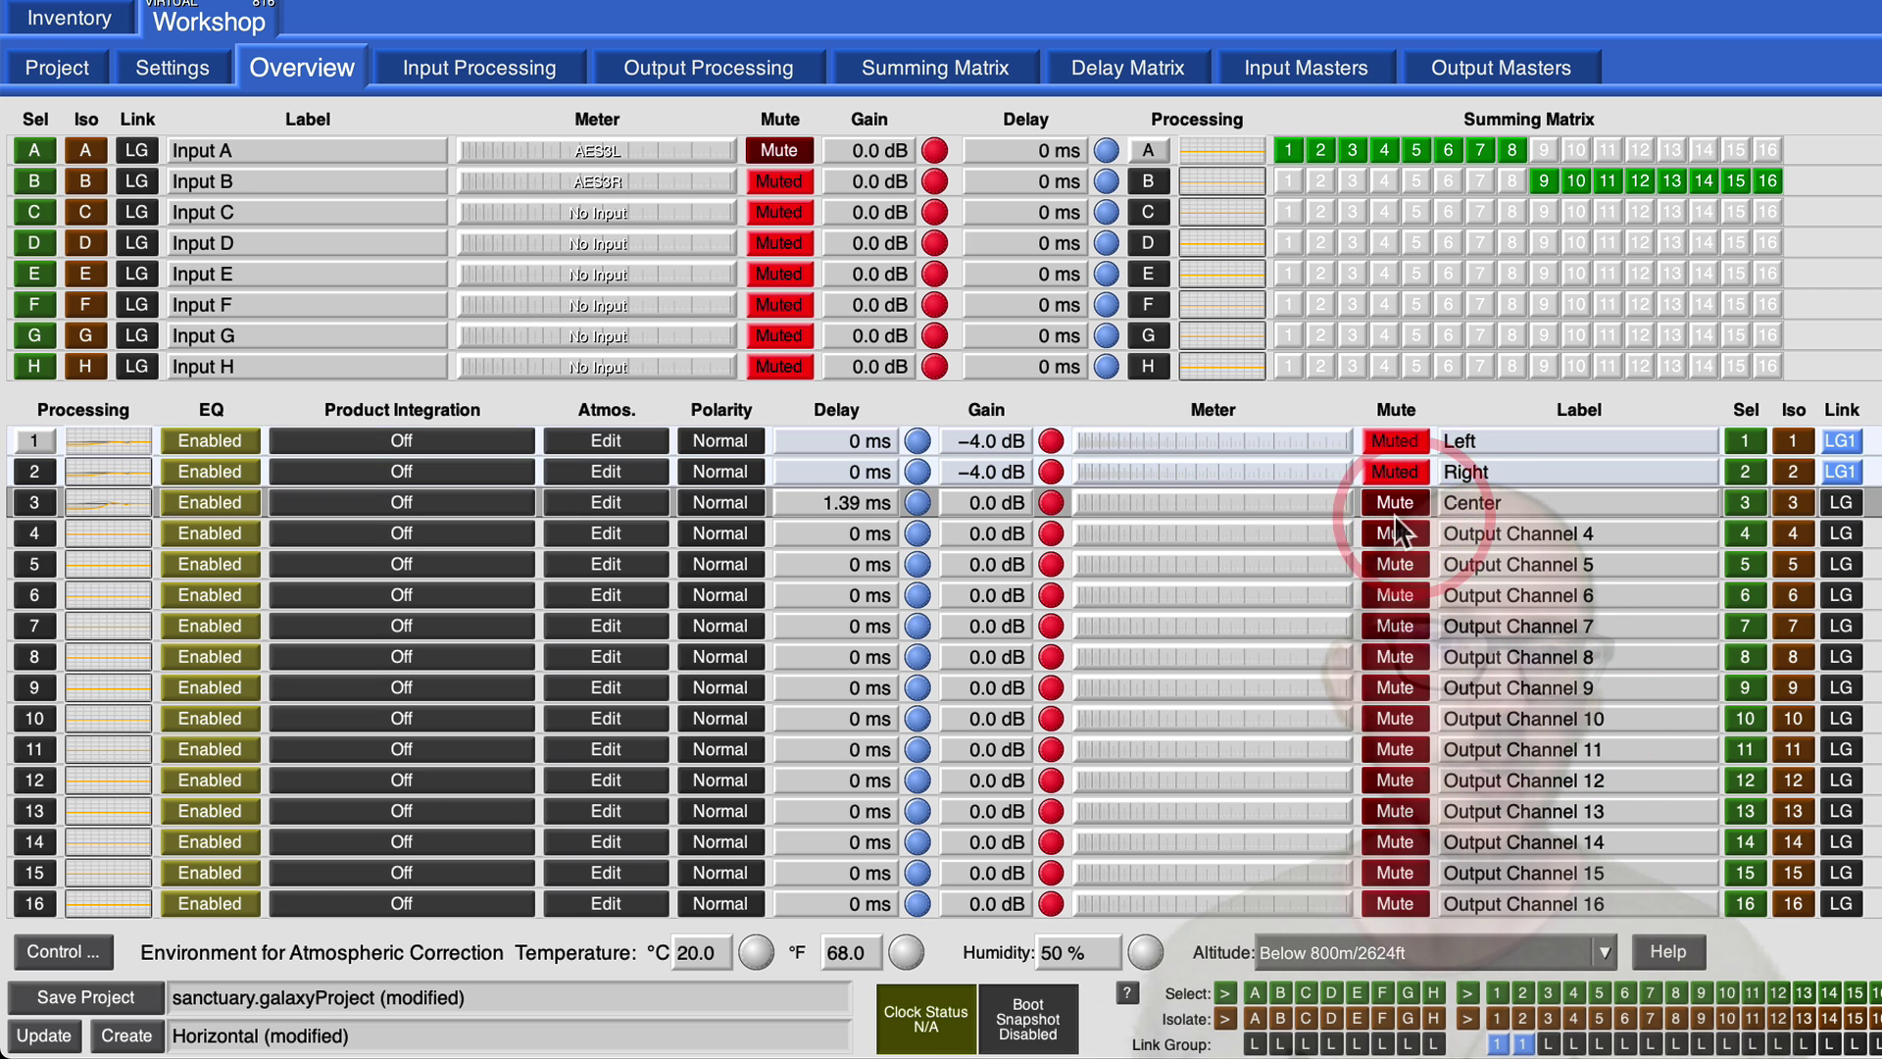
{"action": "left_click", "coordinate": [1395, 504]}
{"action": "left_click", "coordinate": [1397, 441]}
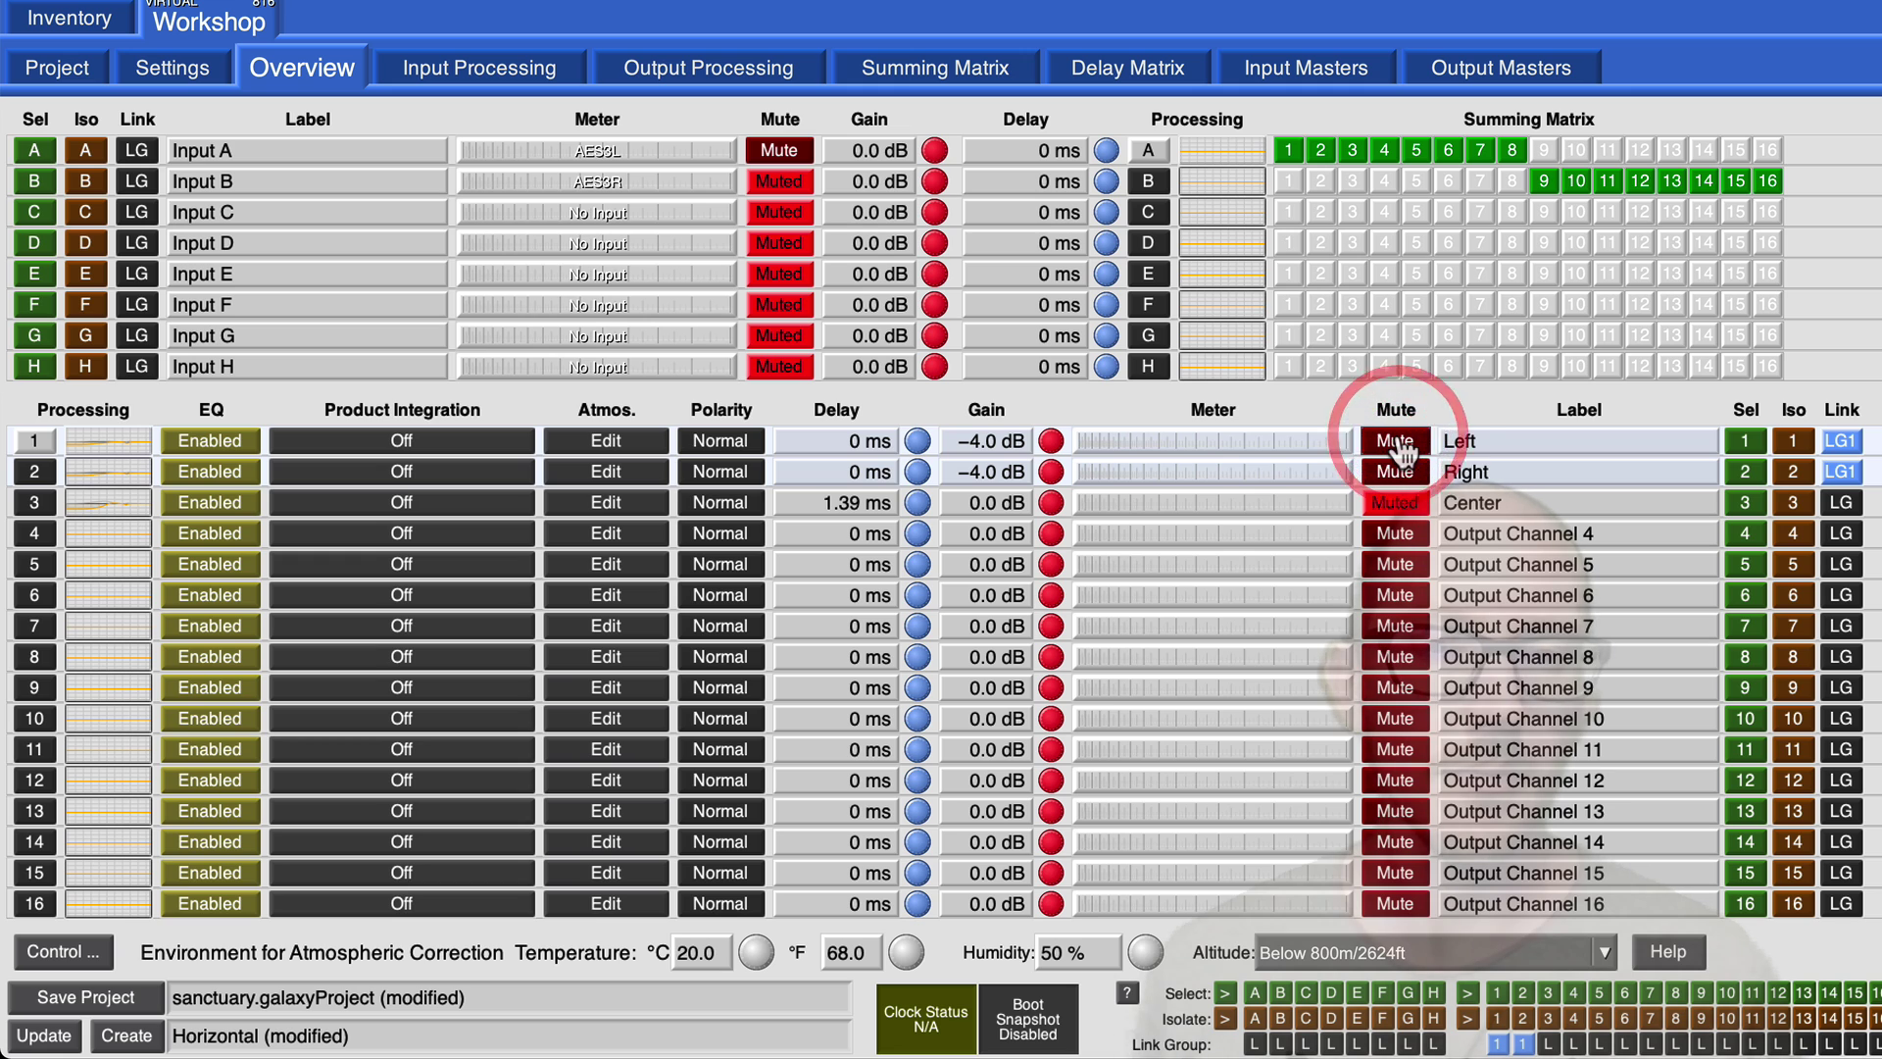
Edit the Center output's delay value in Compass to 0.39 ms.
{"action": "key", "text": "super+Tab"}
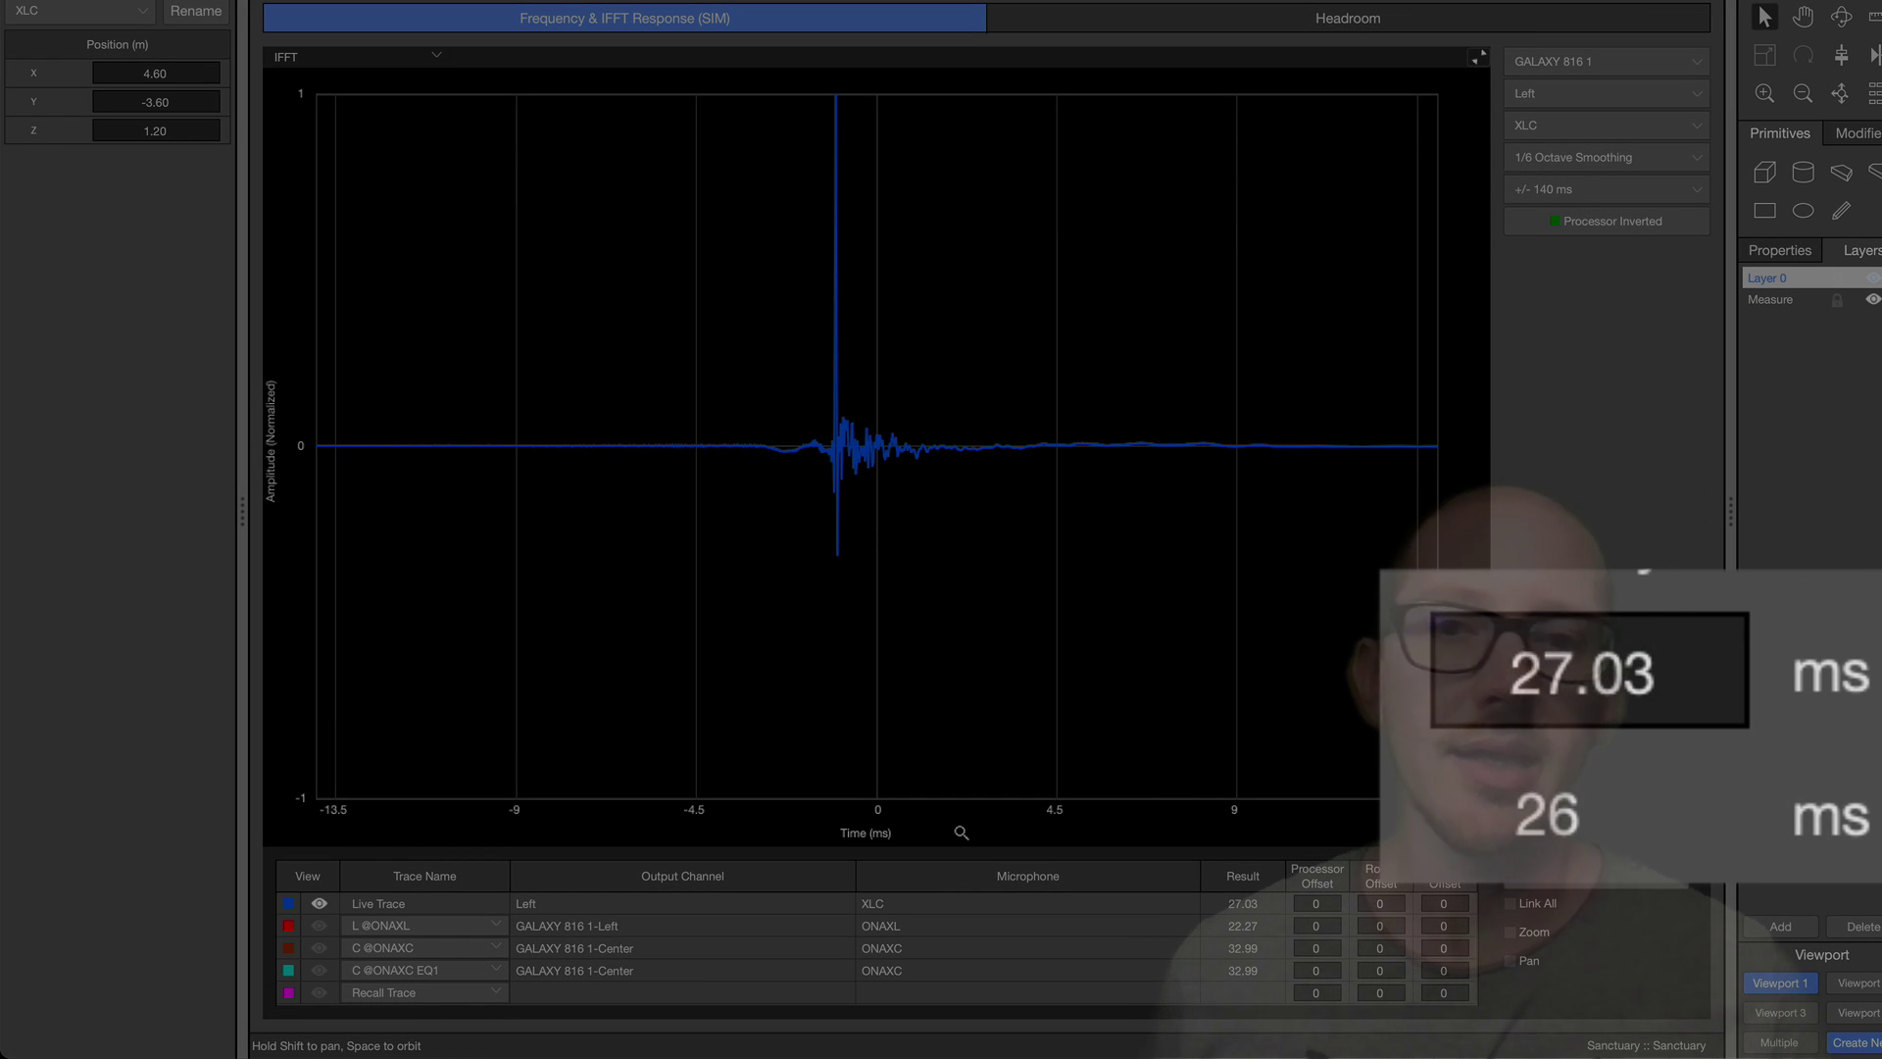
{"action": "key", "text": "super+Tab"}
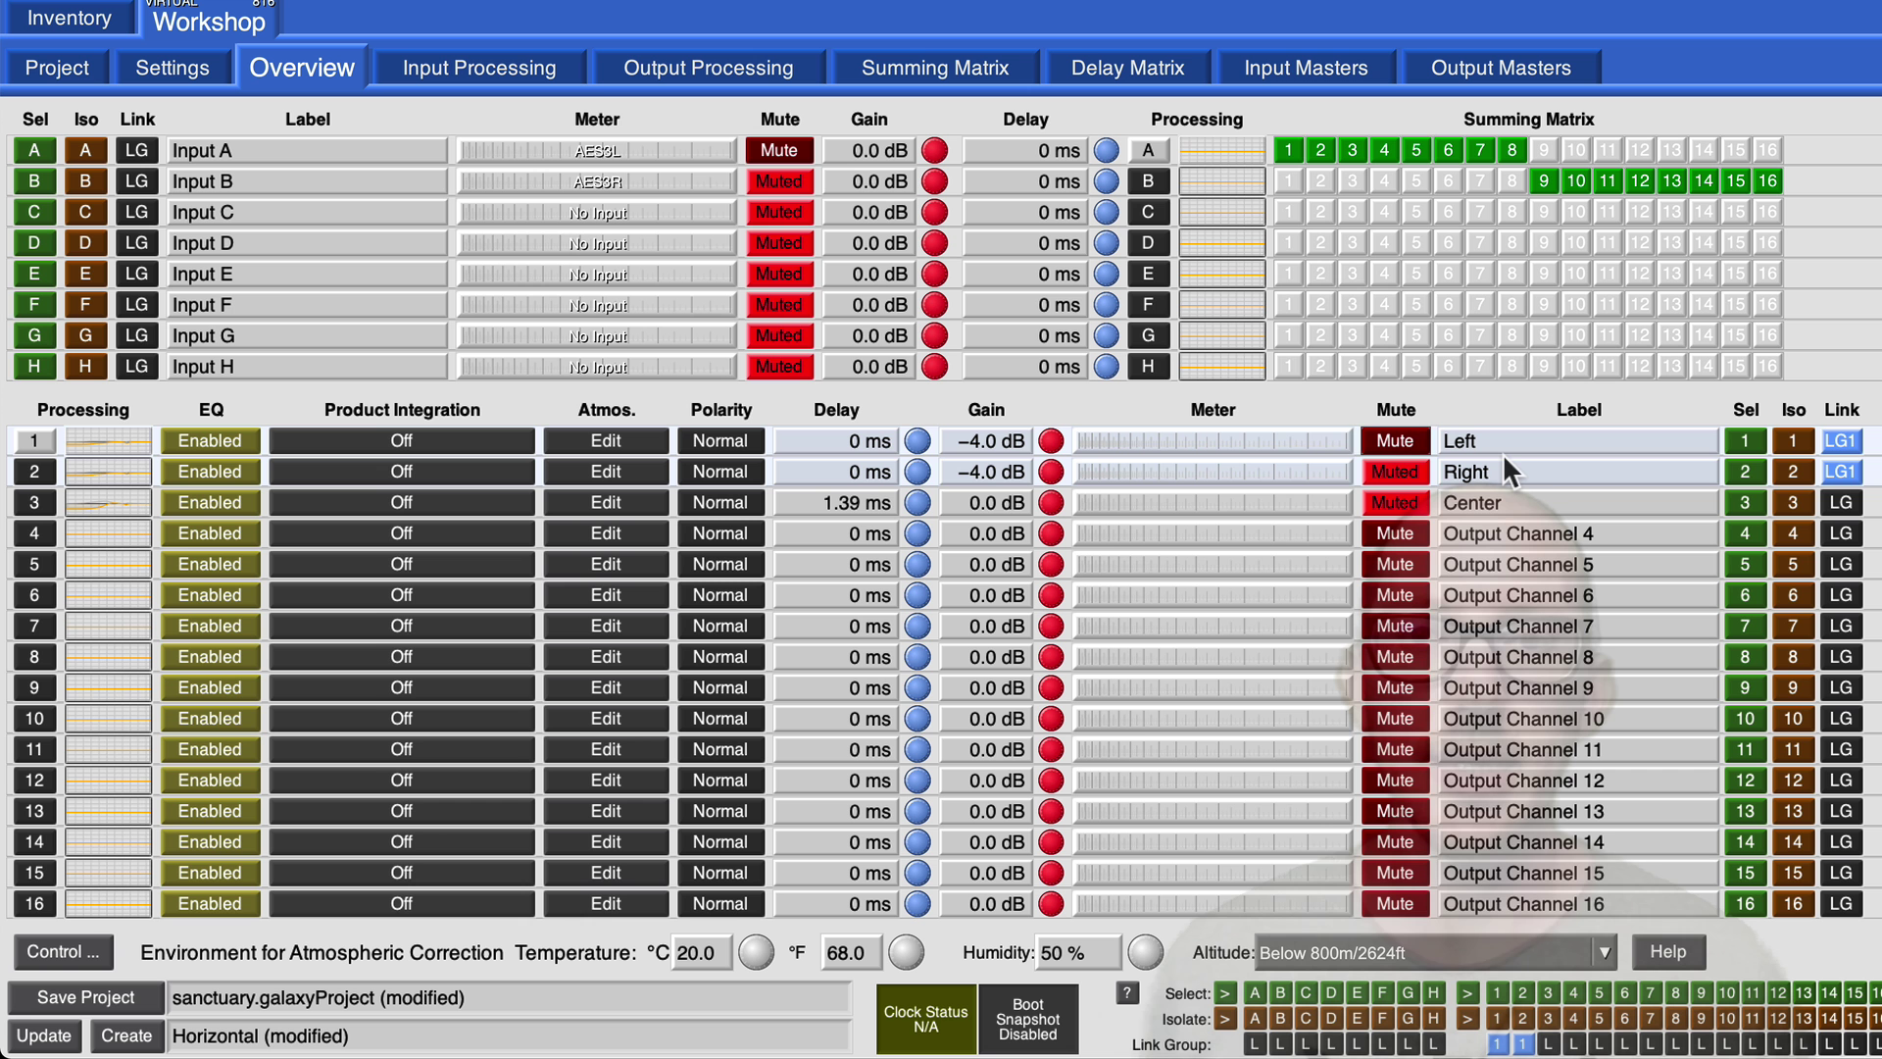
{"action": "left_click", "coordinate": [848, 505]}
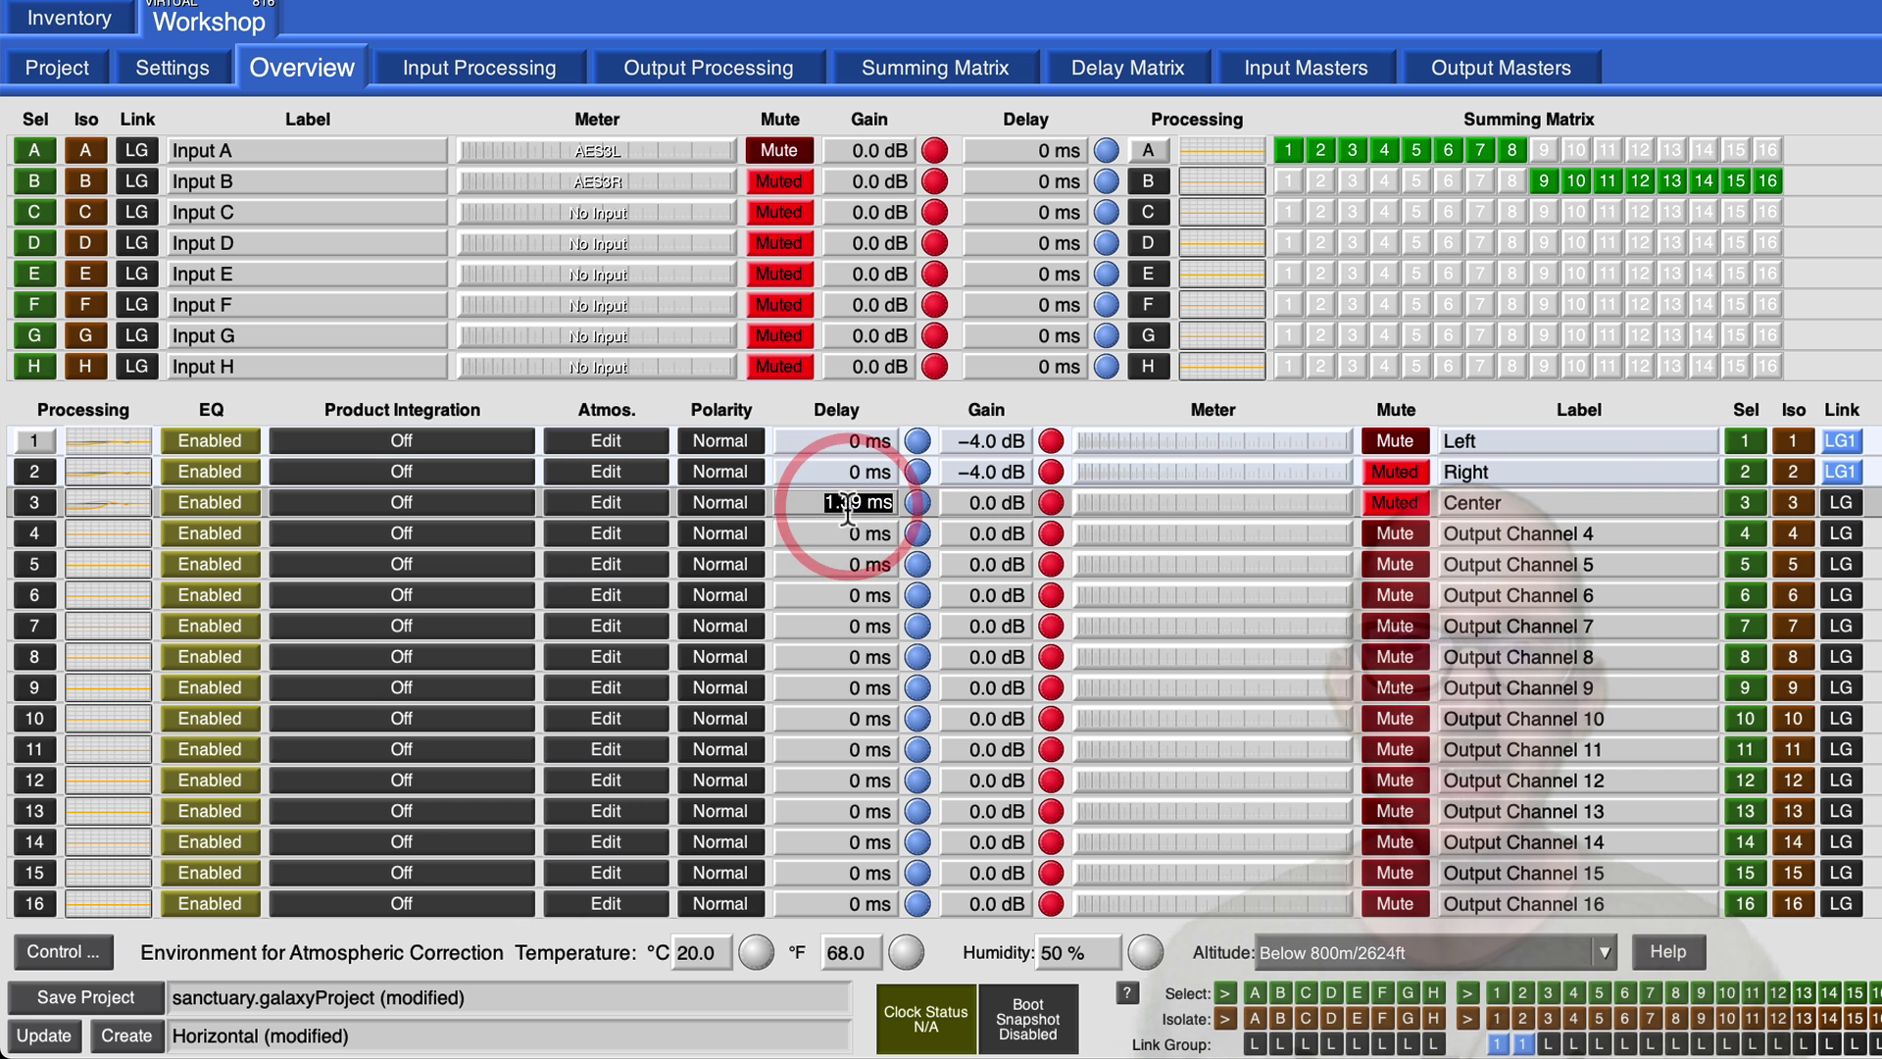
{"action": "left_click", "coordinate": [830, 501]}
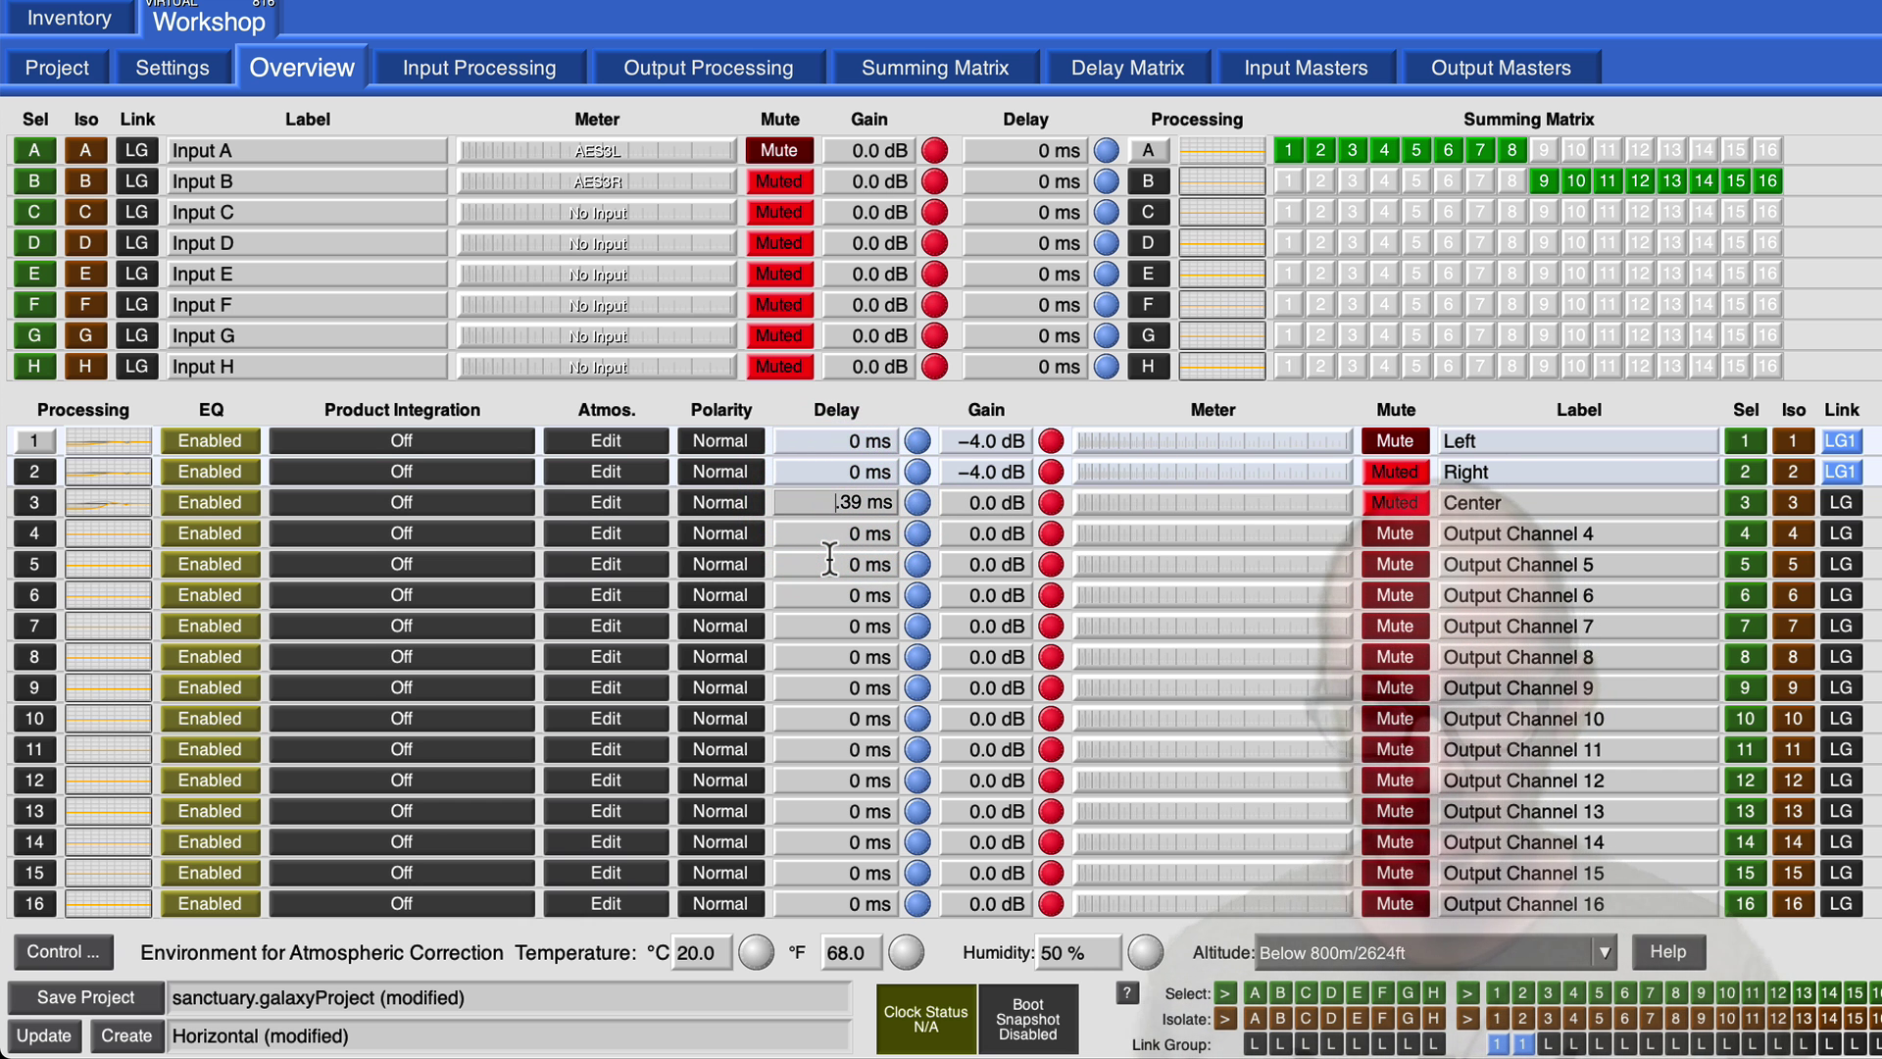
Auto-set the SIM propagation delay, restore the four-graph layout, and return to the 3D view.
{"action": "key", "text": "super+Tab"}
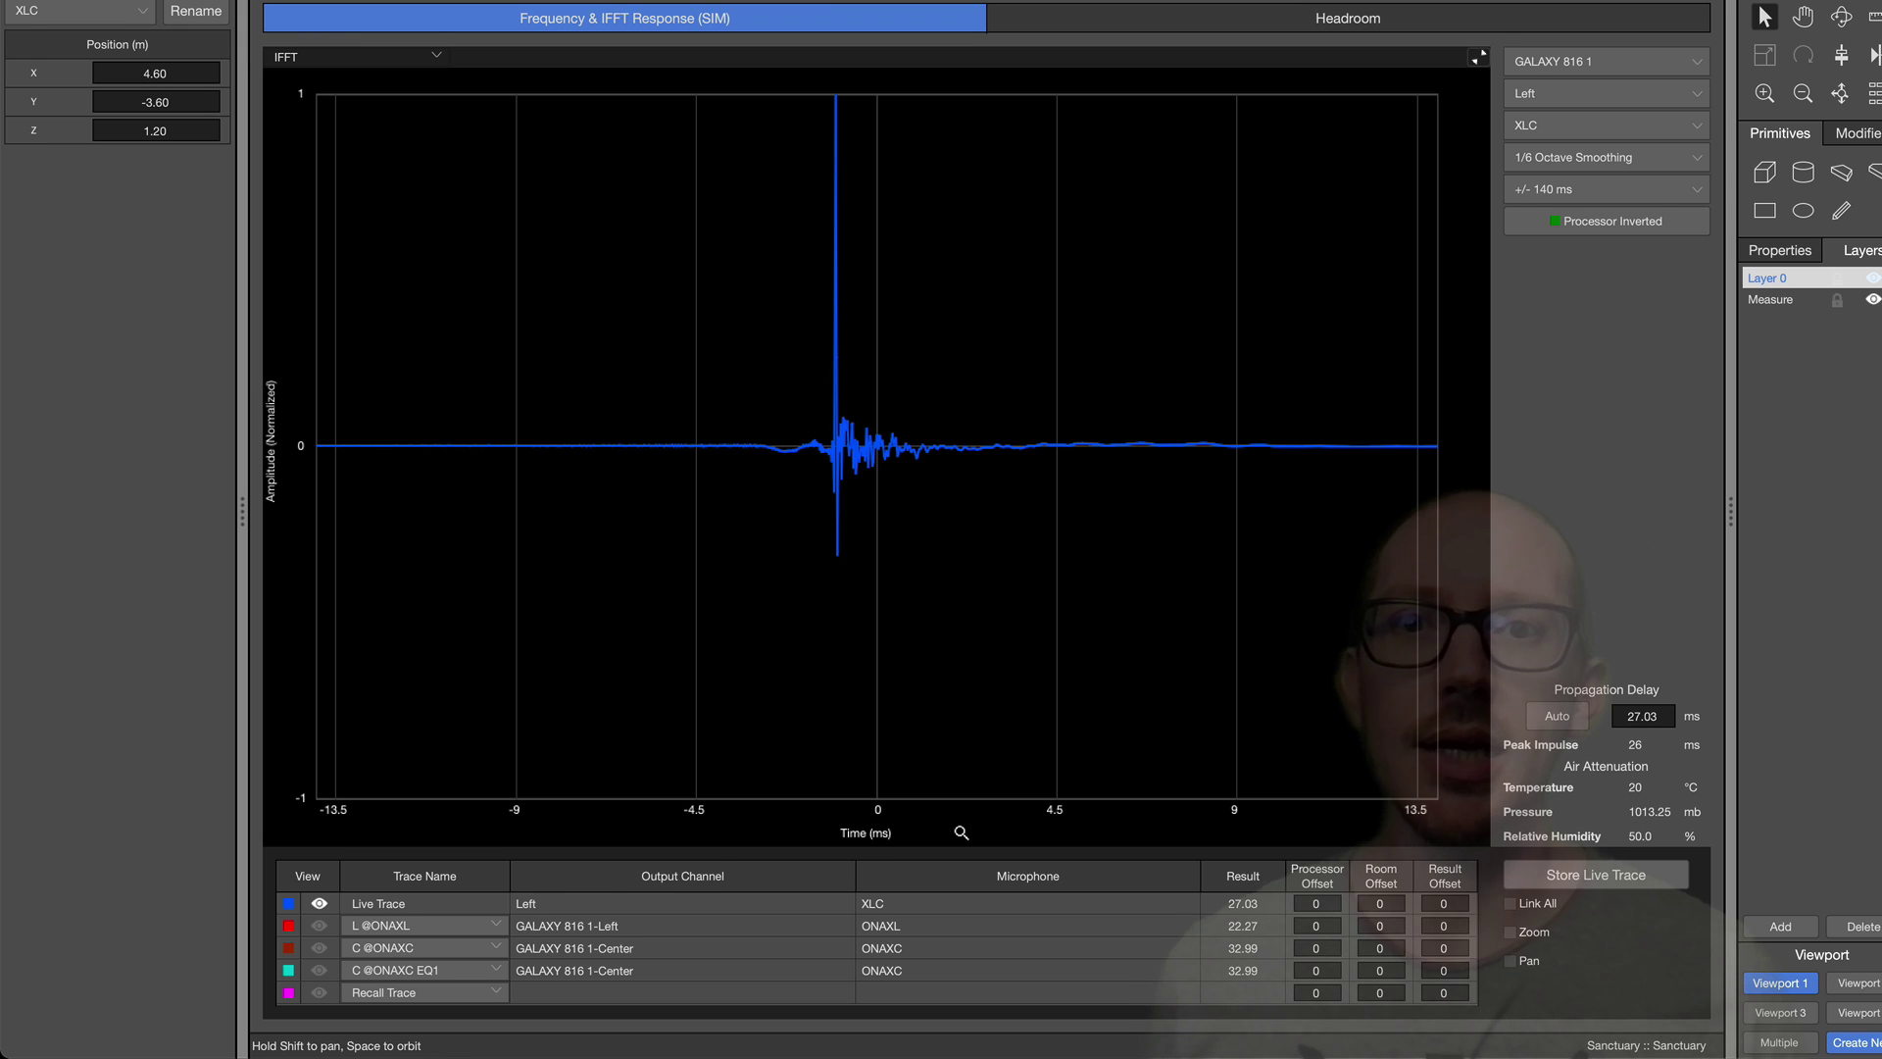
{"action": "key", "text": "super+Tab"}
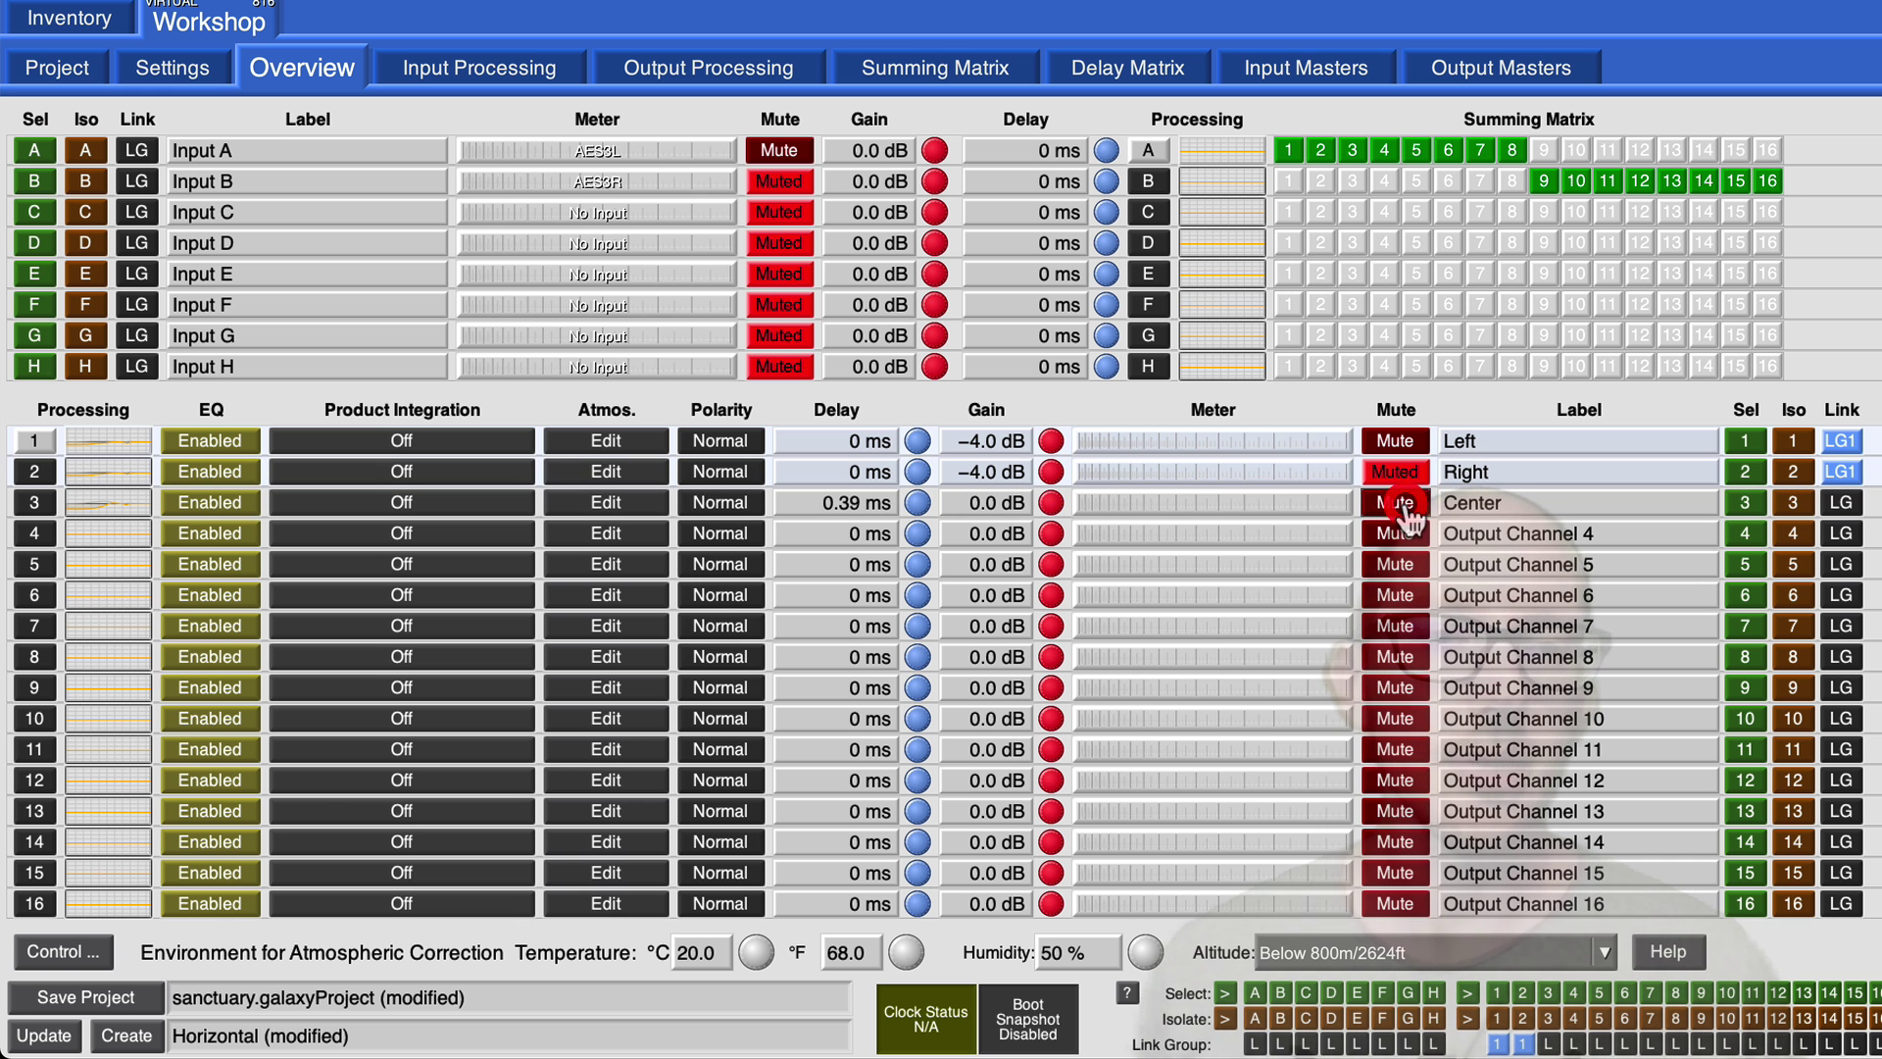
{"action": "key", "text": "super+Tab"}
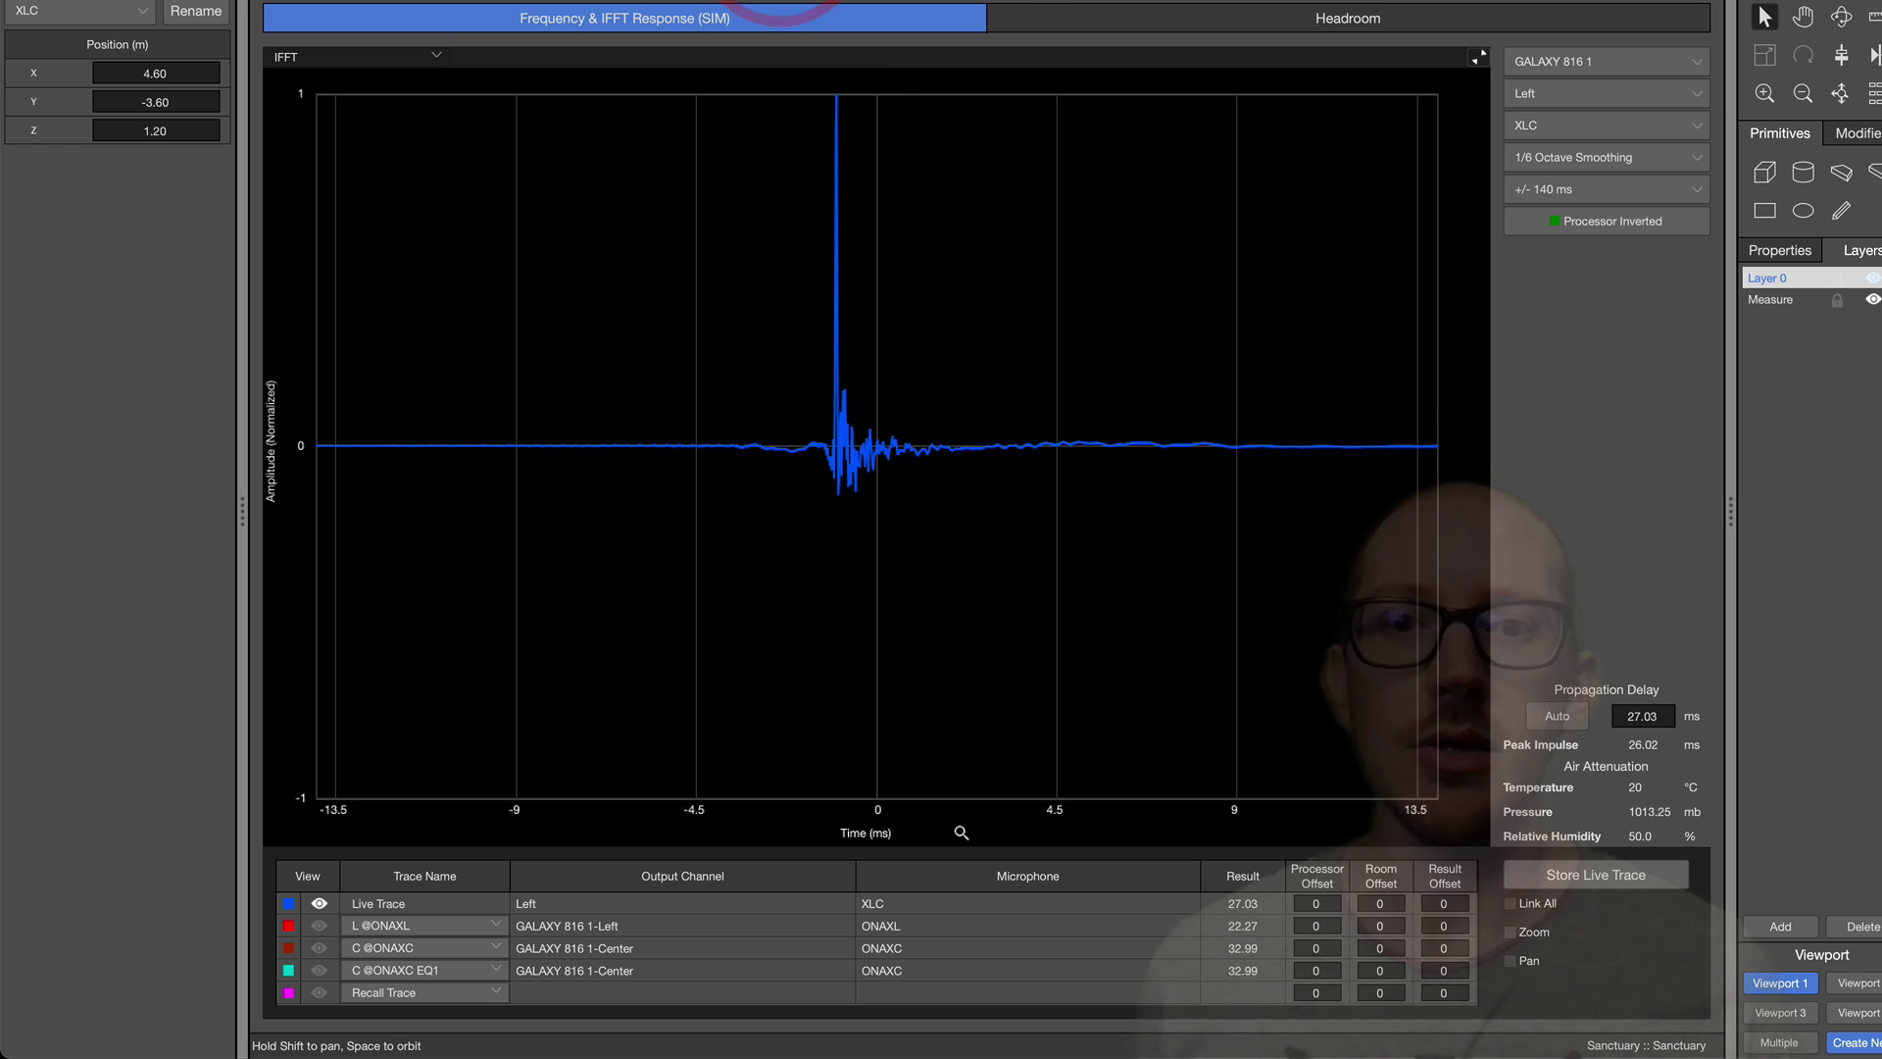
{"action": "left_click", "coordinate": [1549, 716]}
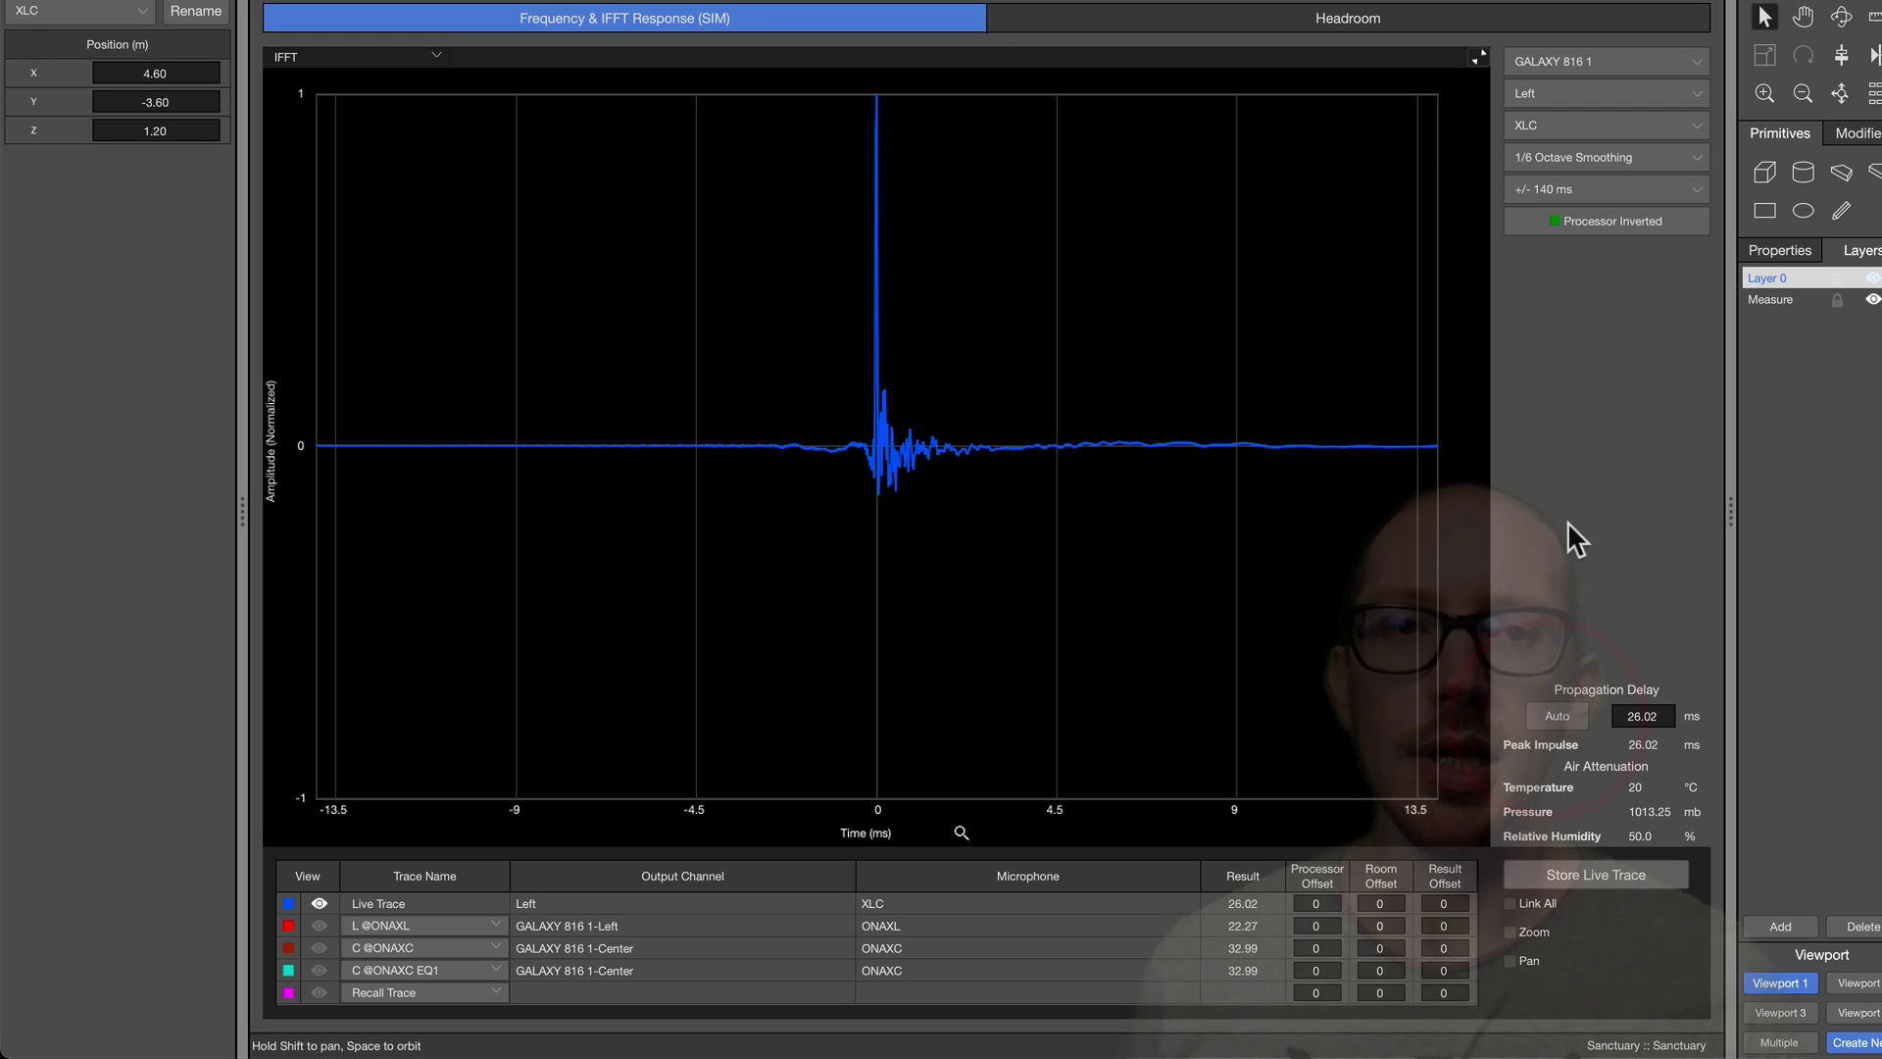
{"action": "left_click", "coordinate": [1478, 55]}
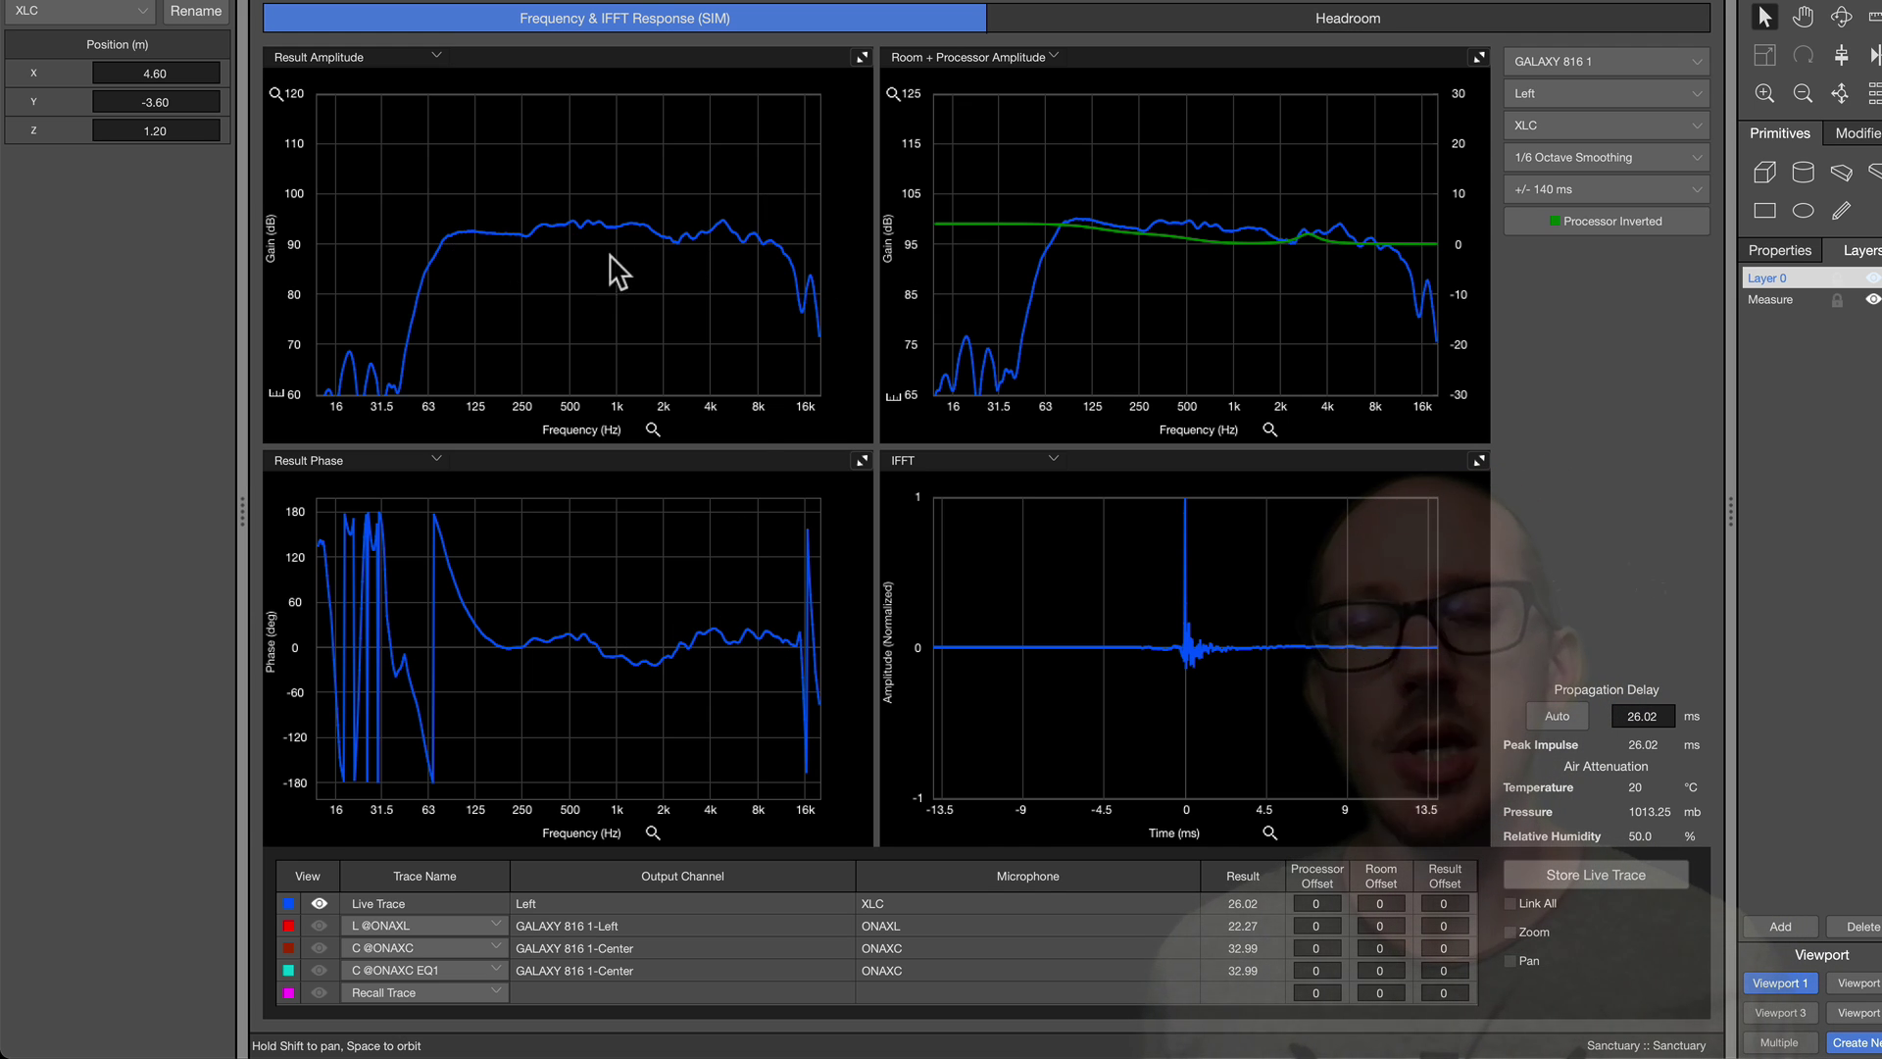
{"action": "key", "text": "ctrl+1"}
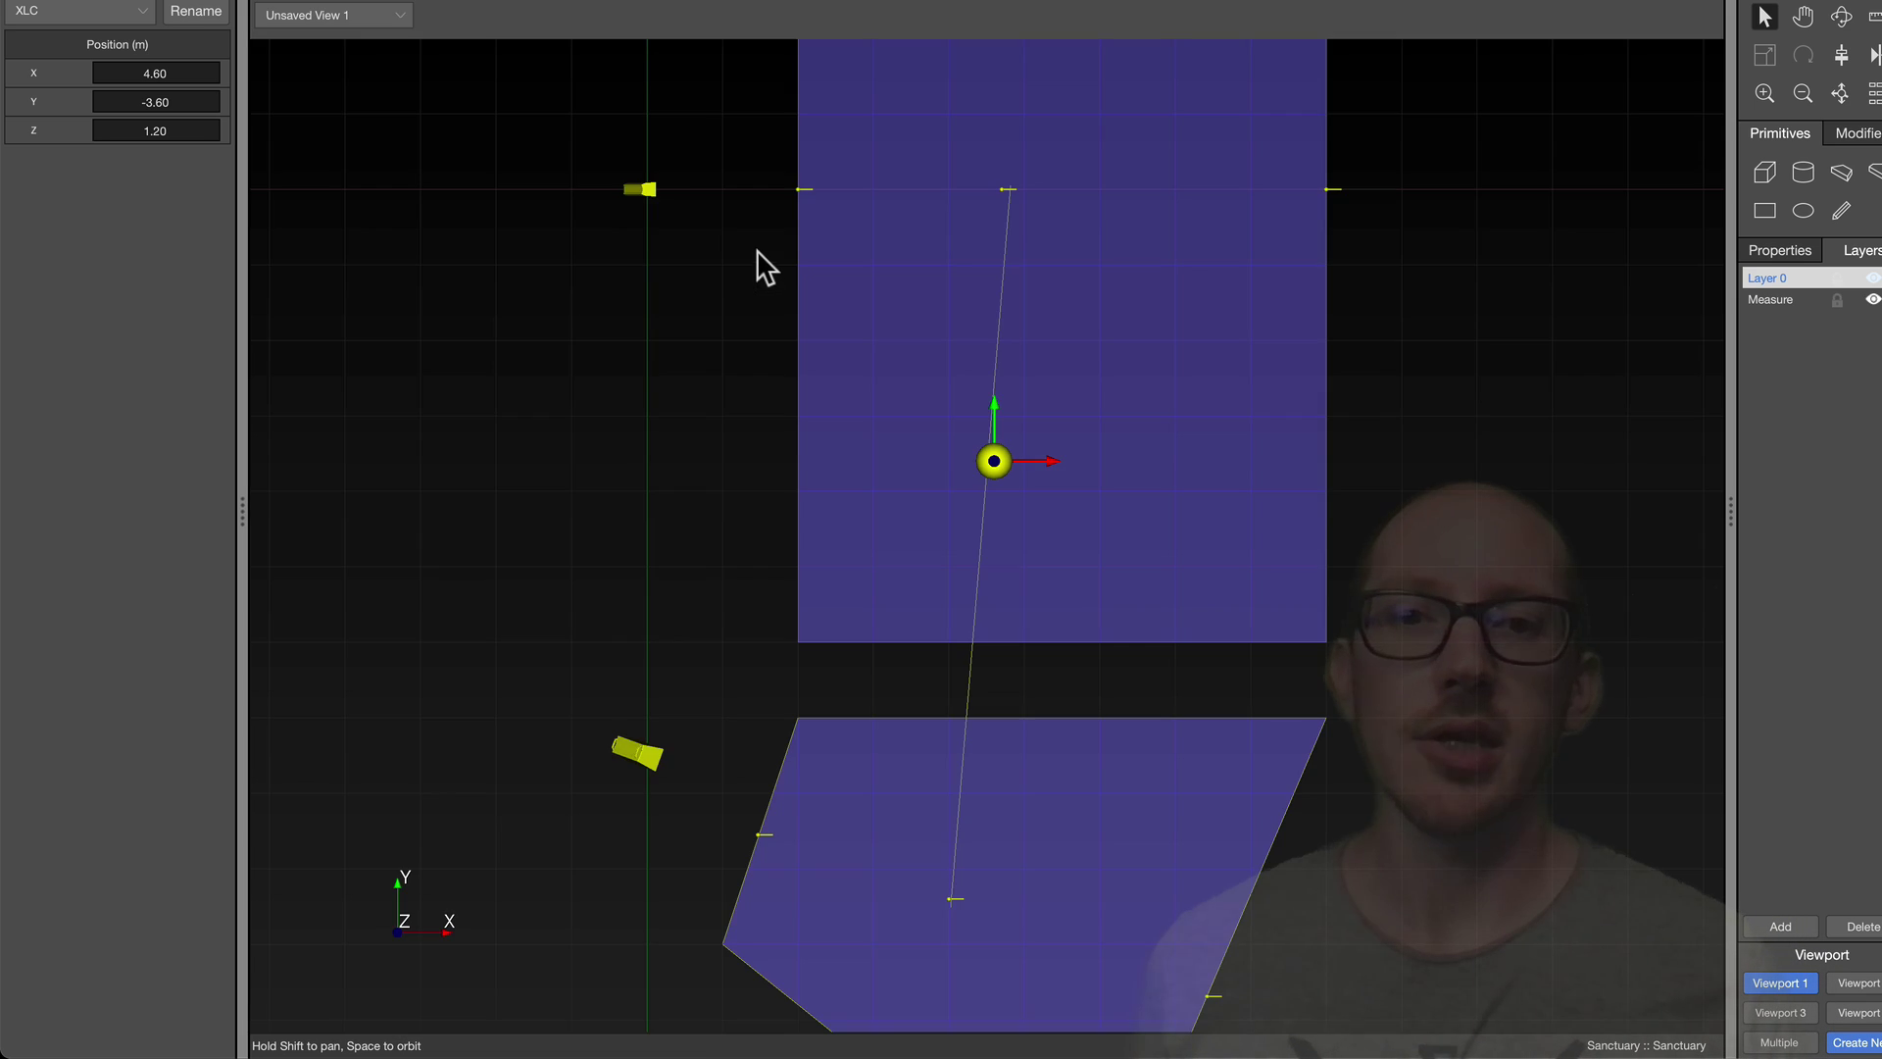
Zoom the top view out to frame all audience planes and show the ATT coverage map.
{"action": "left_click", "coordinate": [479, 424]}
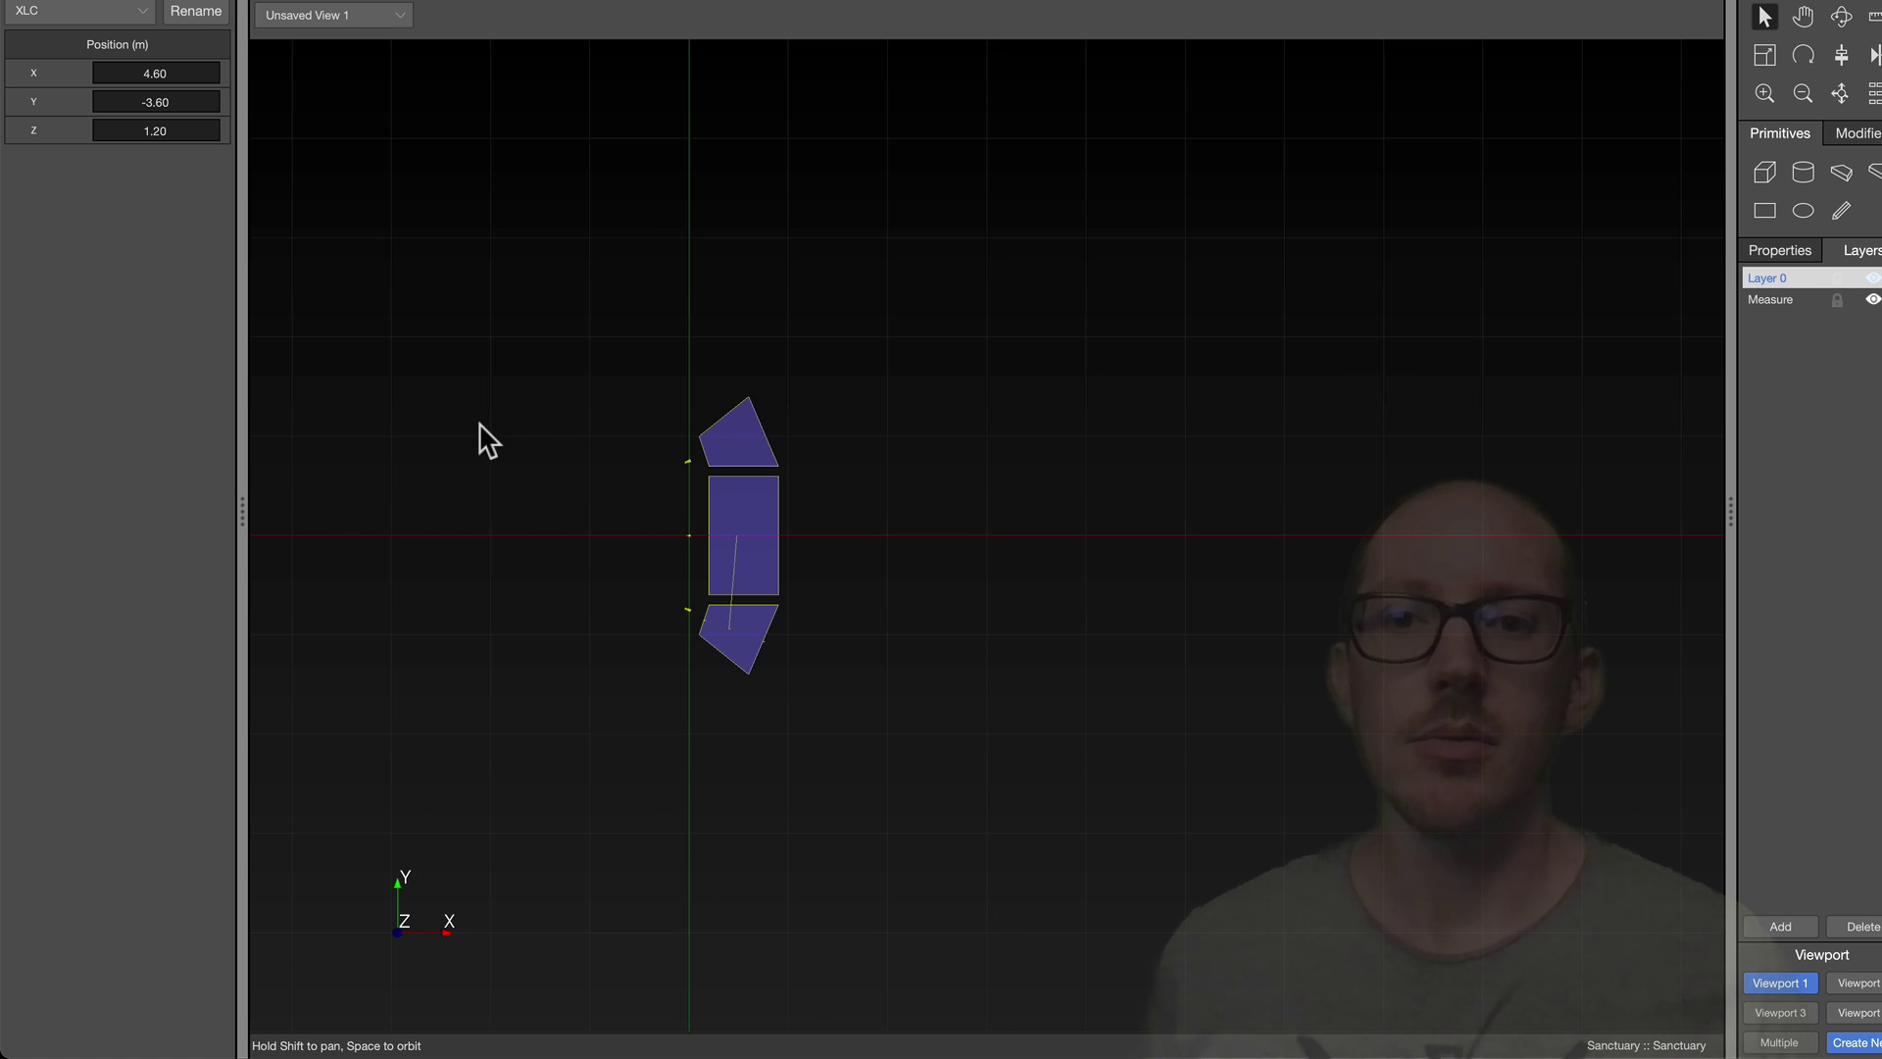
{"action": "left_click", "coordinate": [592, 307]}
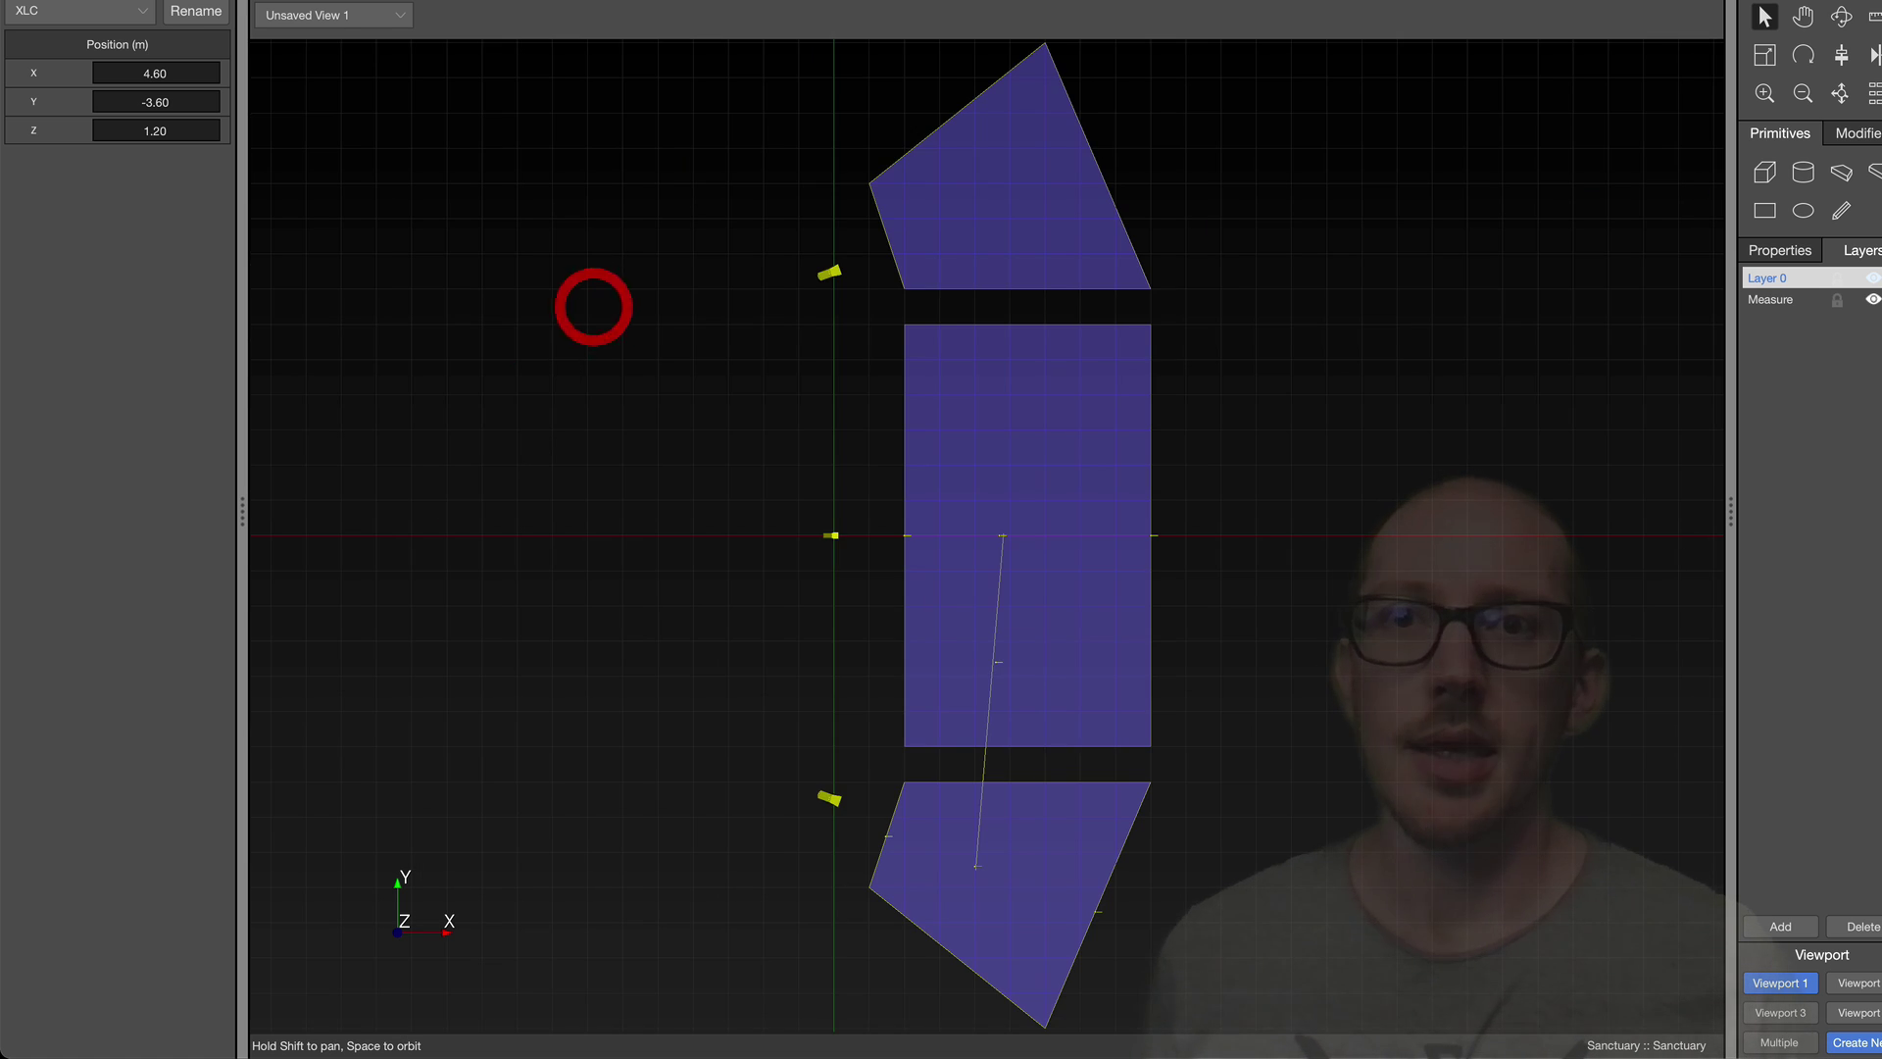